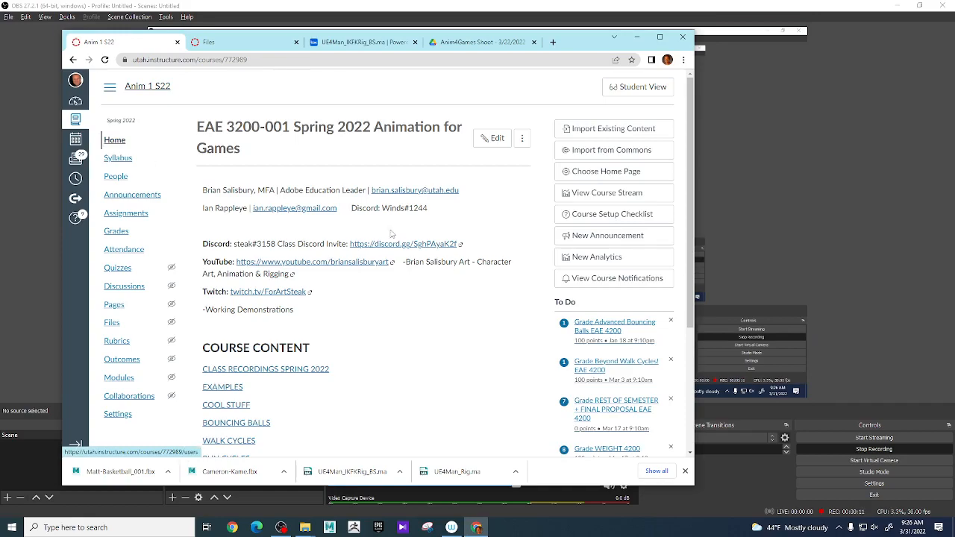
Step: Go to the MOCAP EDIT page from the course home's Course Content list
scroll(396, 233, "down", 3)
scroll(393, 232, "up", 3)
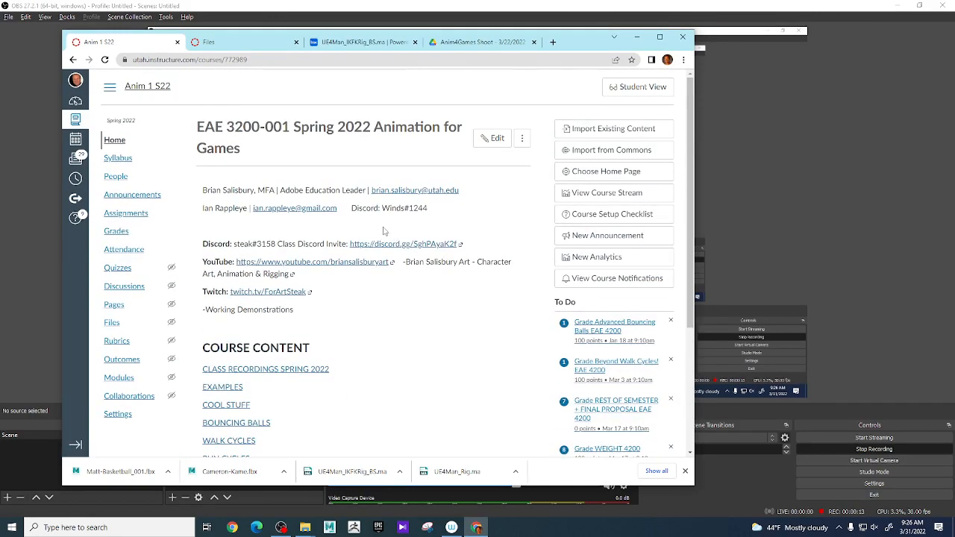
scroll(385, 231, "down", 3)
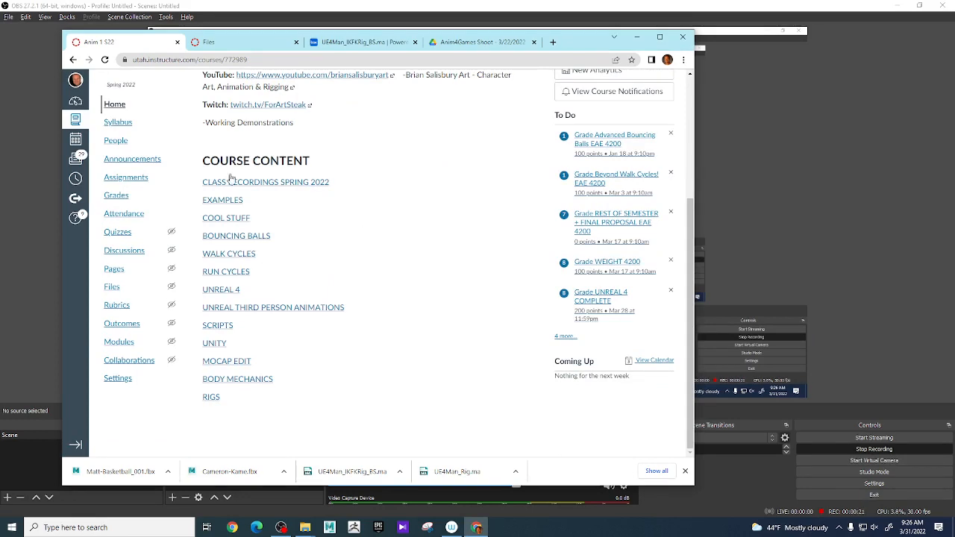
left_click(228, 362)
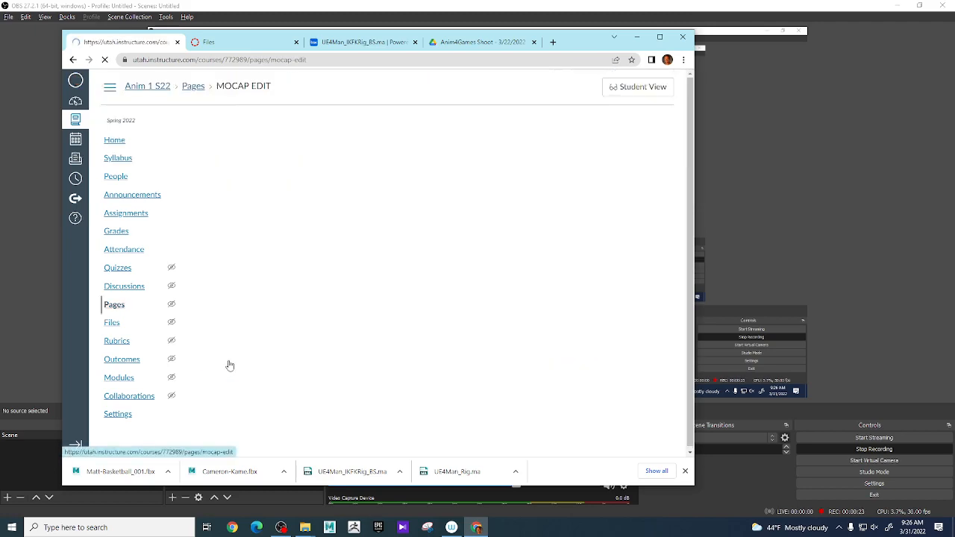
Step: Scroll through the MOCAP EDIT page's mocap downloads and tutorial videos, then back to the top
scroll(388, 268, "down", 5)
scroll(402, 297, "down", 5)
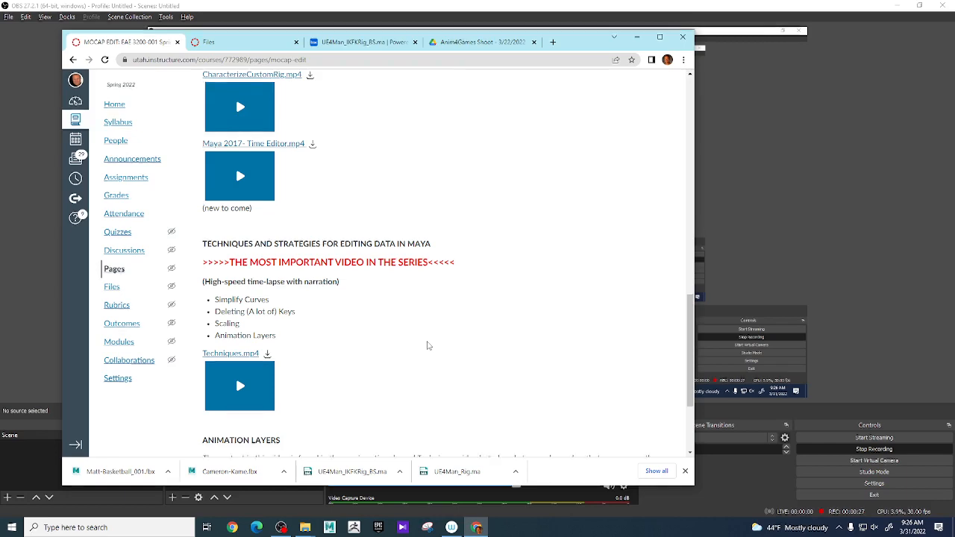
scroll(428, 346, "down", 2)
scroll(446, 399, "up", 4)
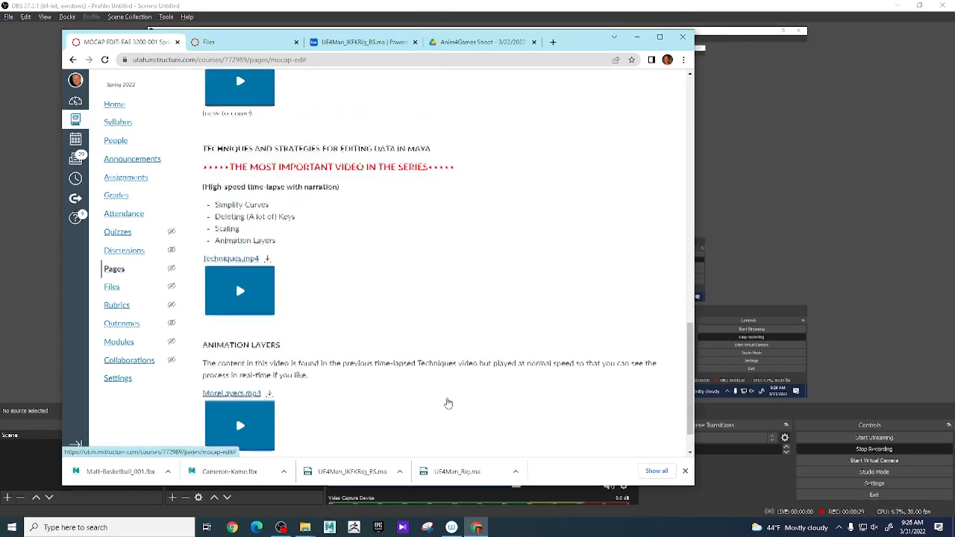
scroll(437, 386, "down", 2)
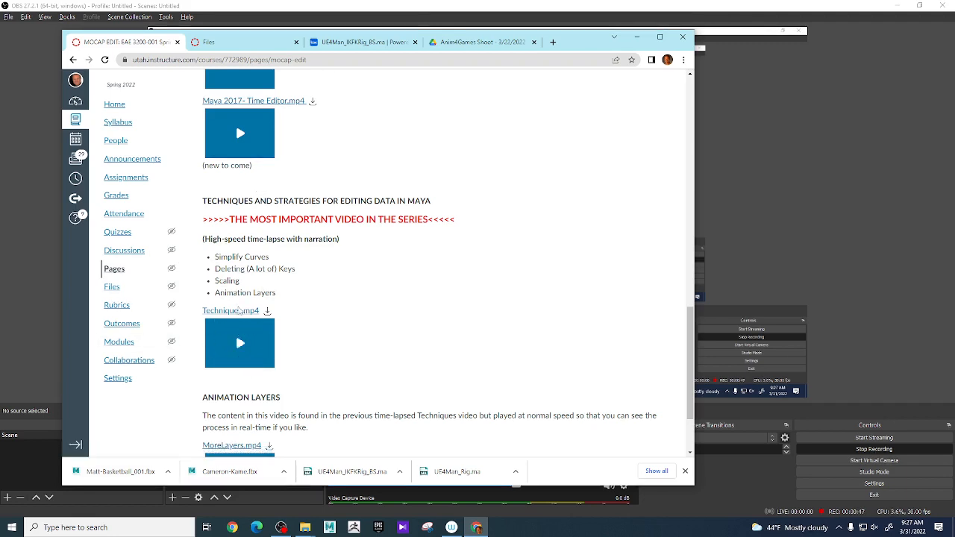
scroll(429, 316, "up", 6)
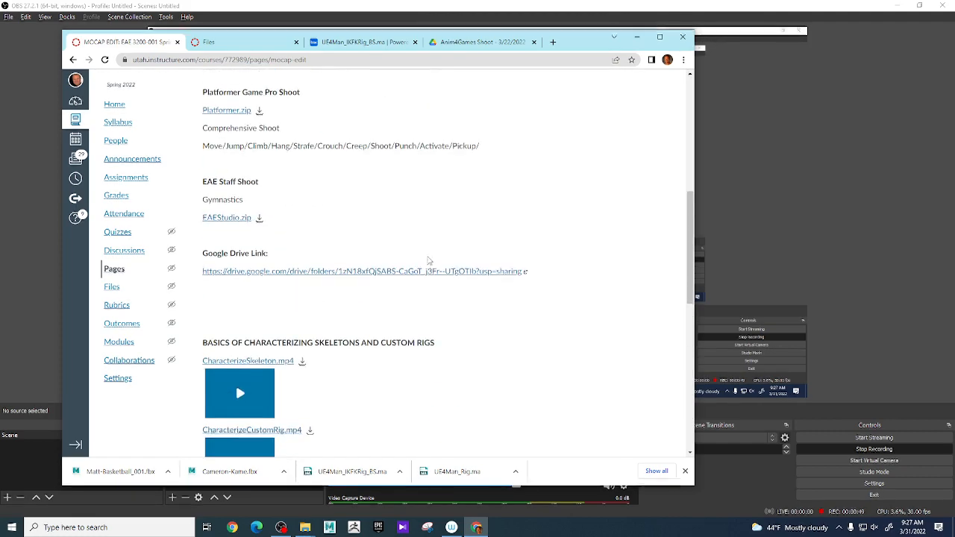
scroll(429, 261, "up", 5)
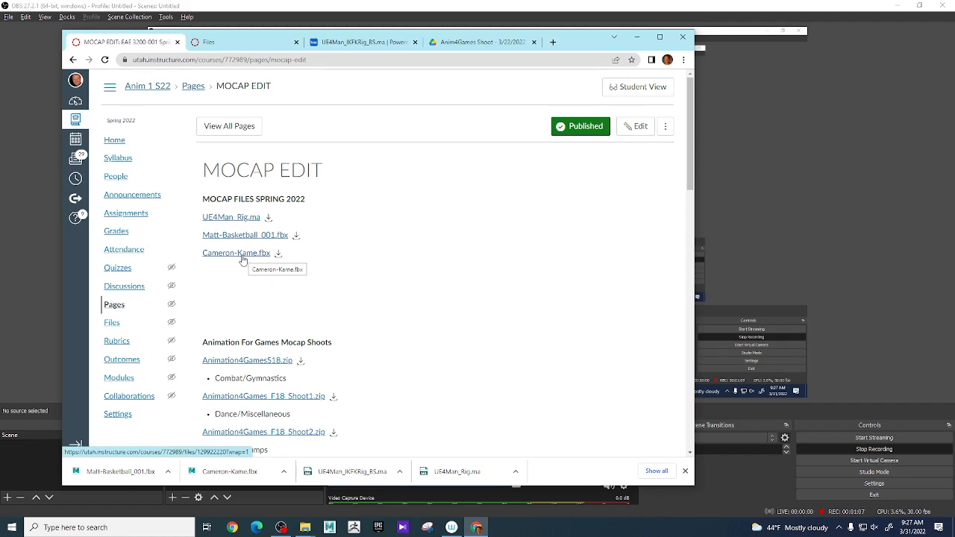
Step: Return to the course page, then launch Maya 2022 from the taskbar and let the splash screen load
left_click(914, 148)
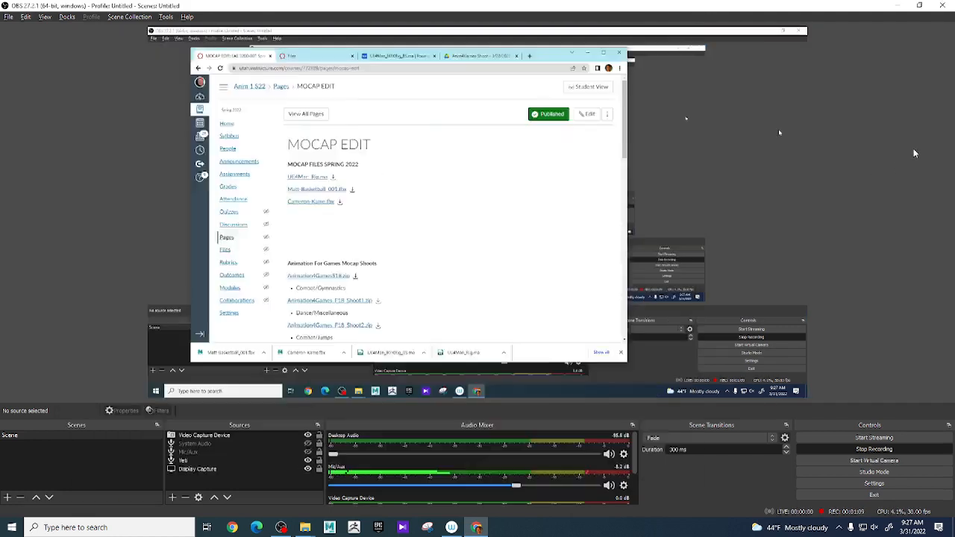
key("alt+Tab")
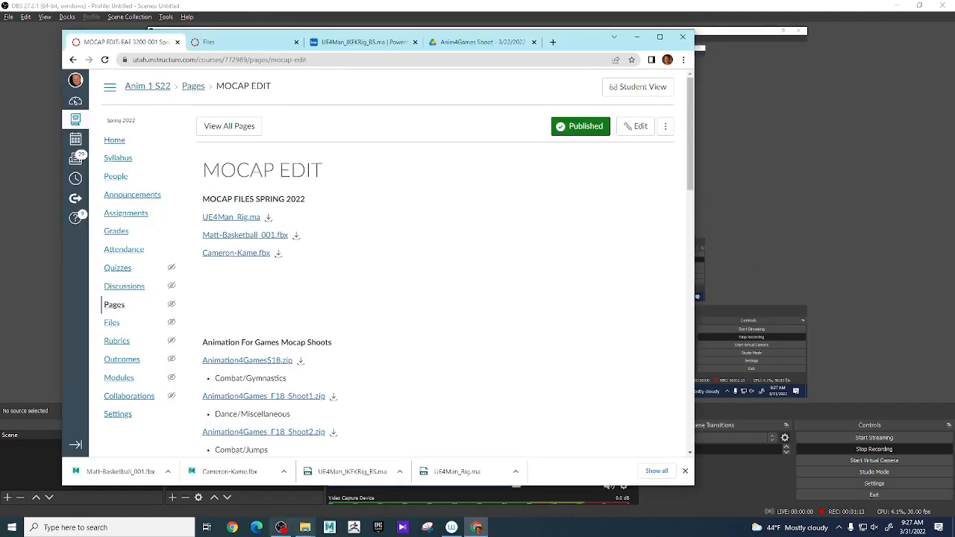
left_click(330, 528)
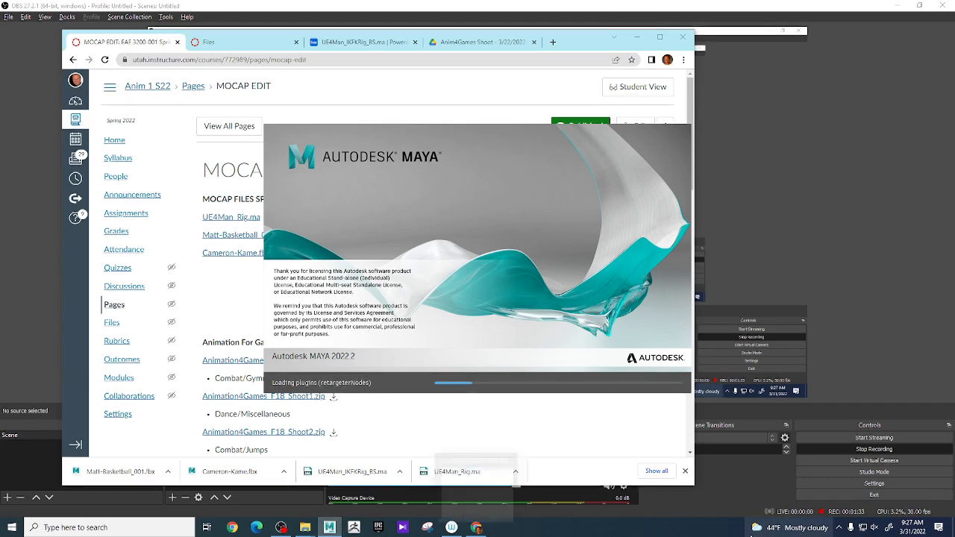
mouse_move(753, 532)
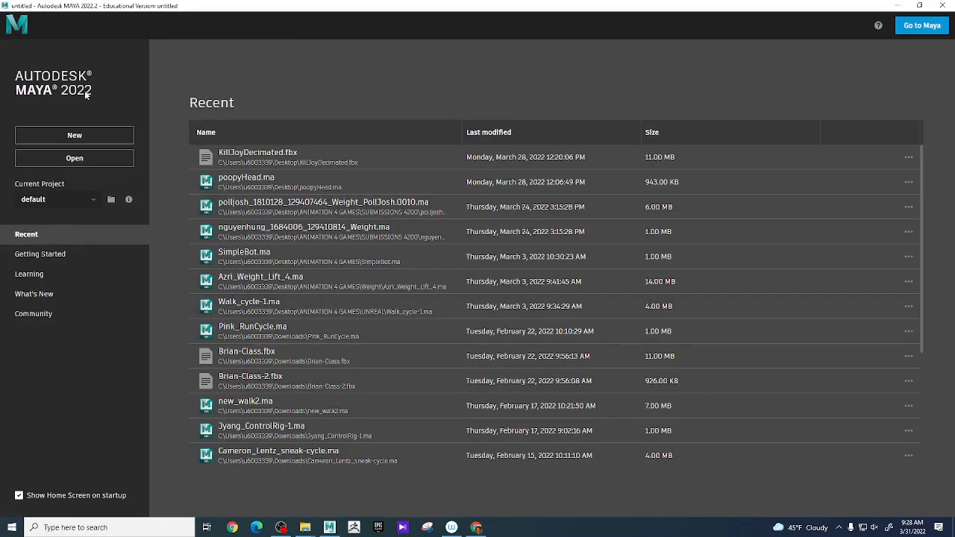
Step: Start a new scene and close the GoZ update window, docked panel and Modeling Toolkit
left_click(74, 137)
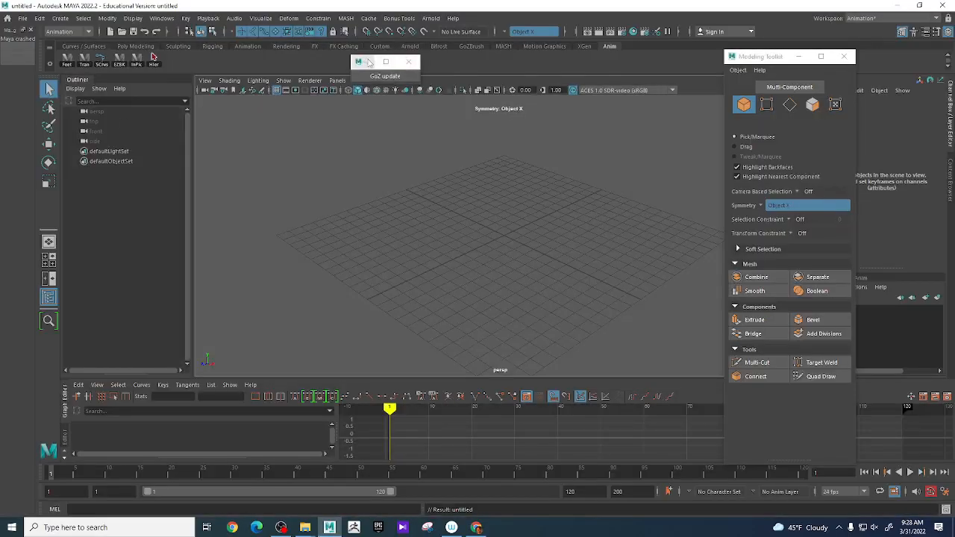
left_click(408, 62)
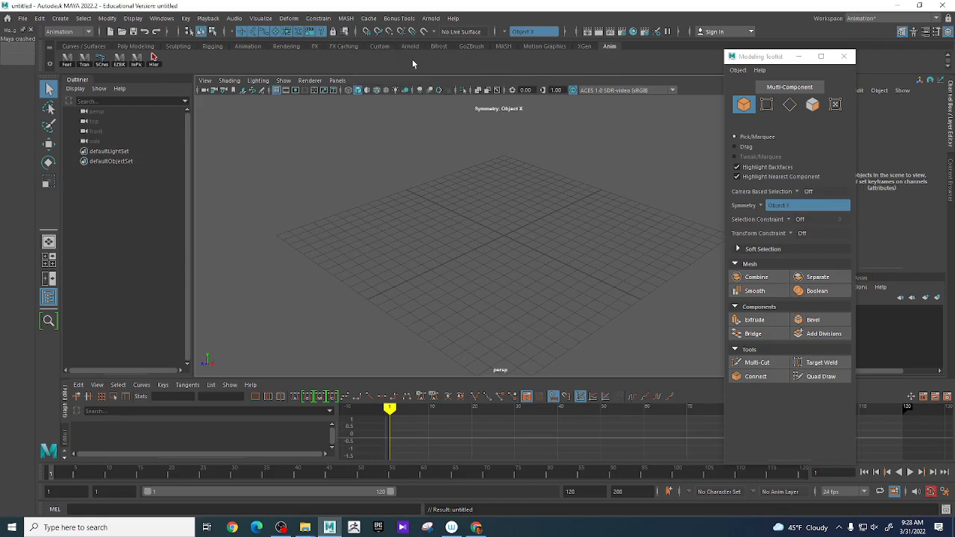
left_click(29, 30)
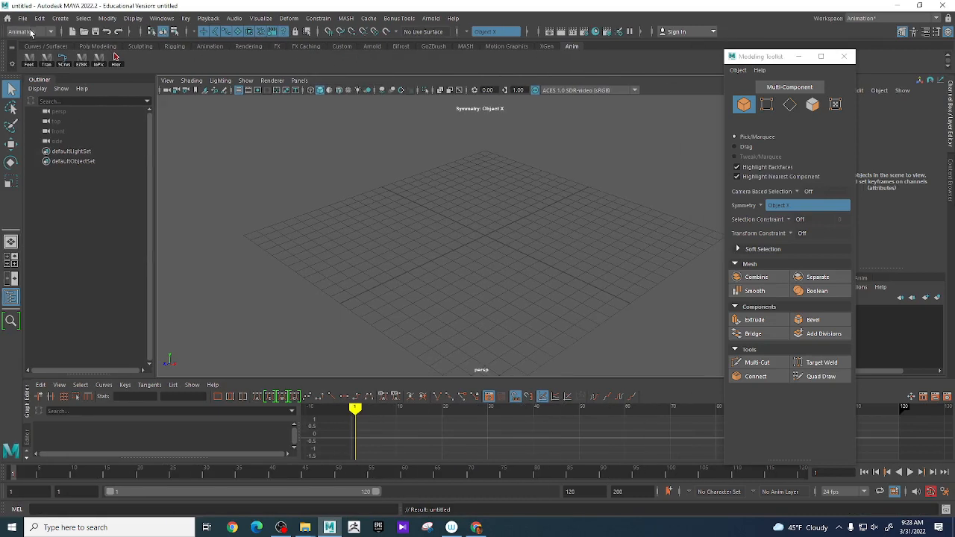
left_click(844, 56)
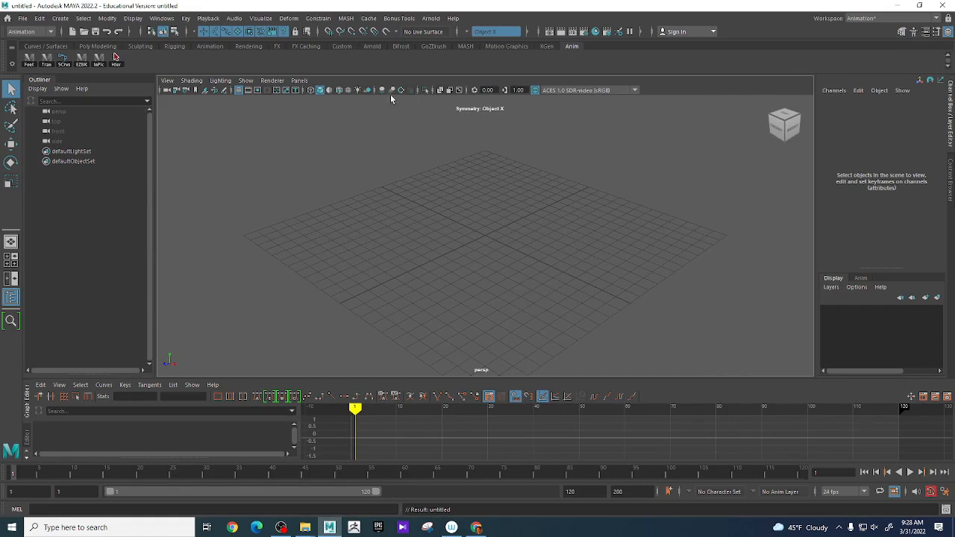
Step: Switch Maya to the Animation workspace via Windows > Workspaces
left_click(162, 18)
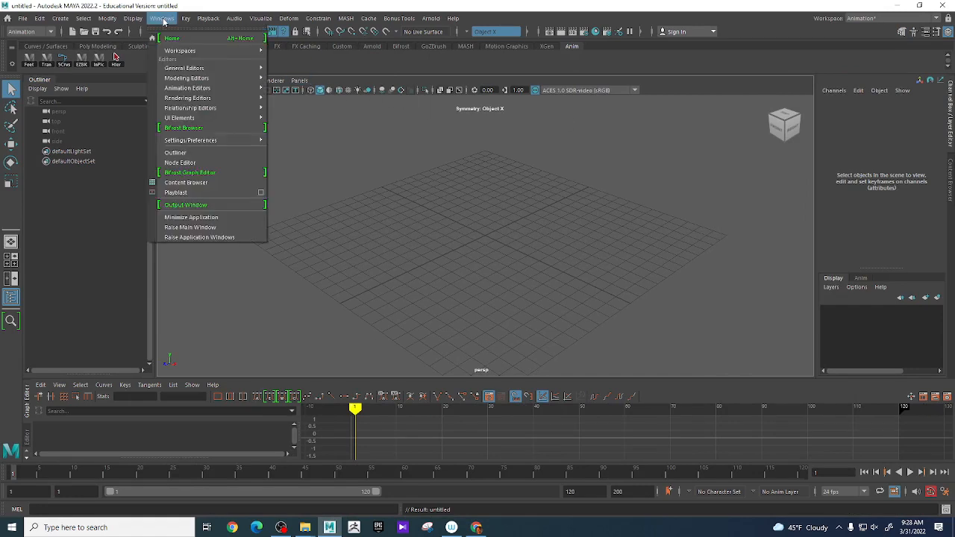
mouse_move(214, 52)
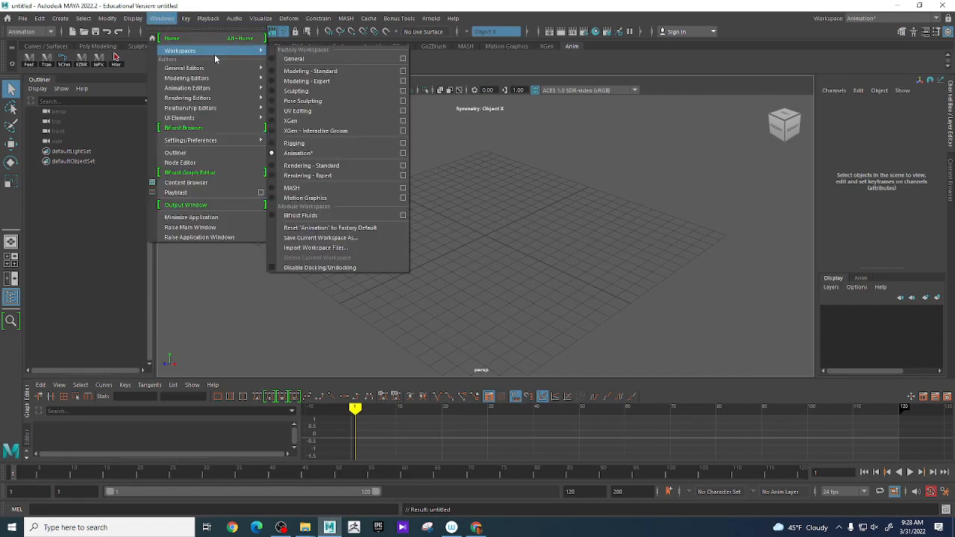
left_click(322, 154)
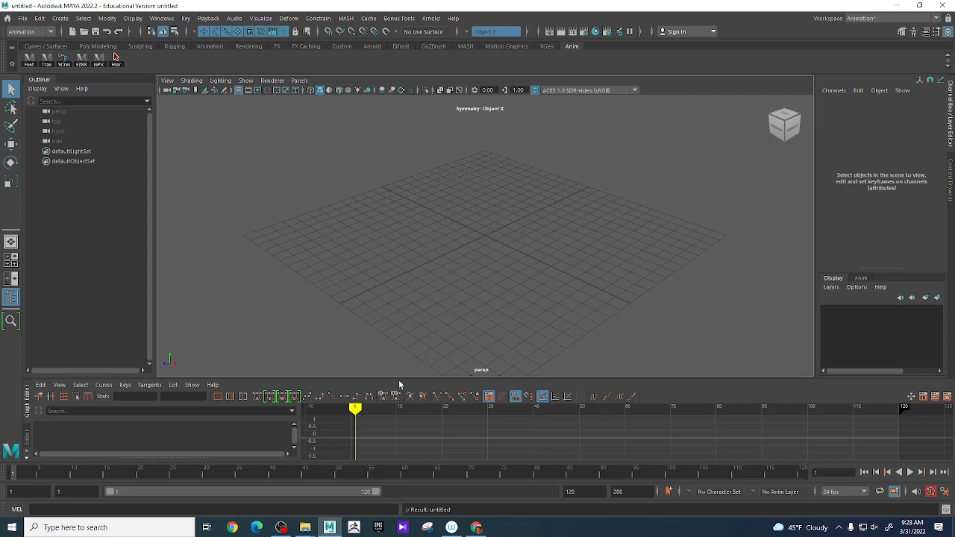
Step: In the Open dialog, browse Desktop > ANIMATION 4 GAMES and bookmark the MOCAP EDIT folder
left_click(25, 19)
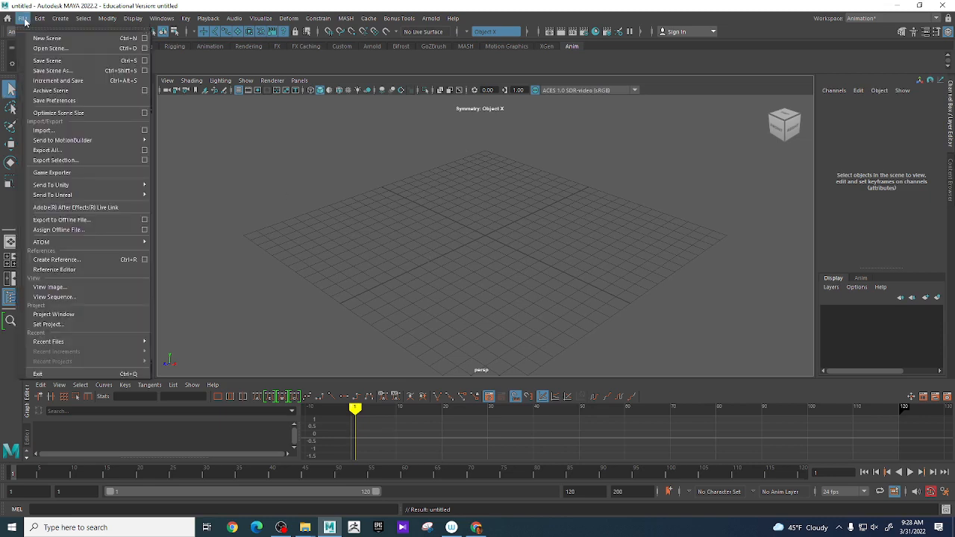
left_click(50, 49)
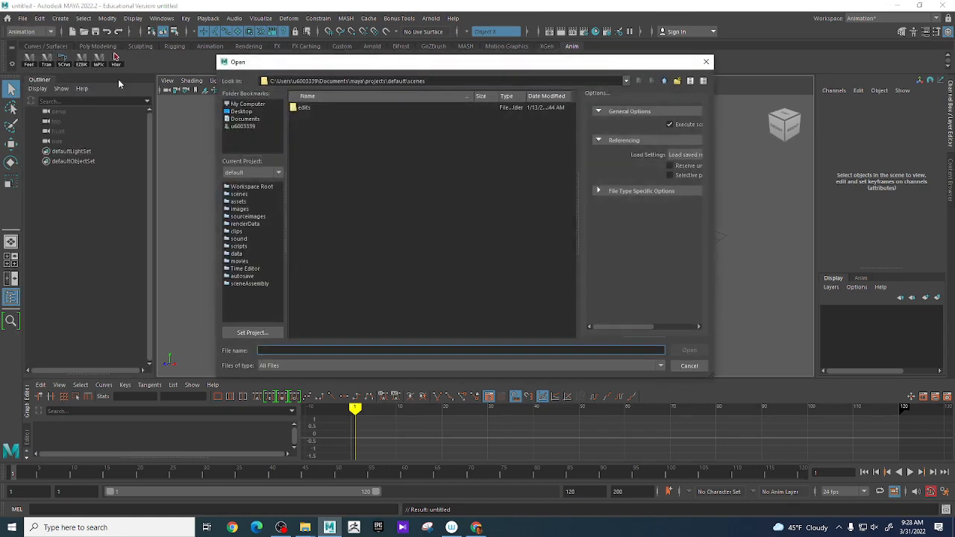
left_click(249, 112)
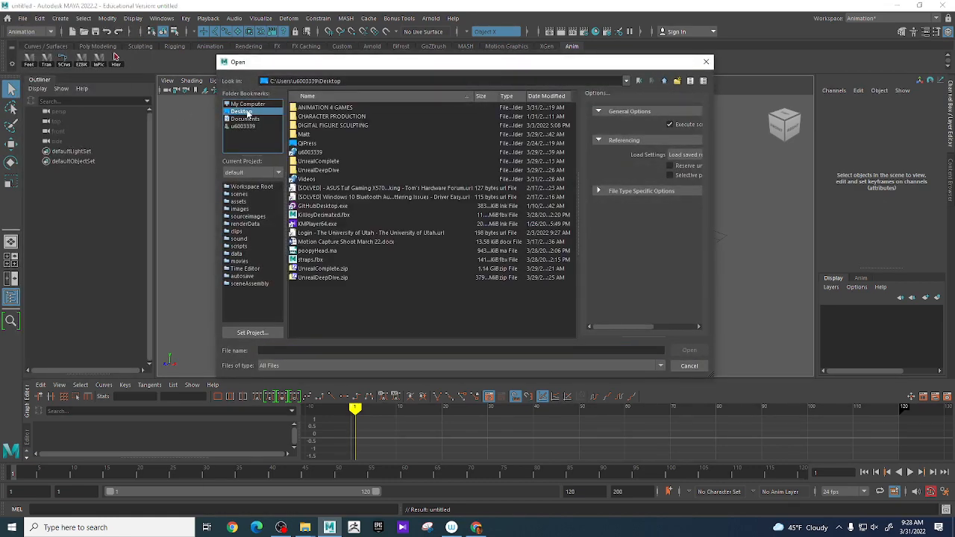
left_click(344, 111)
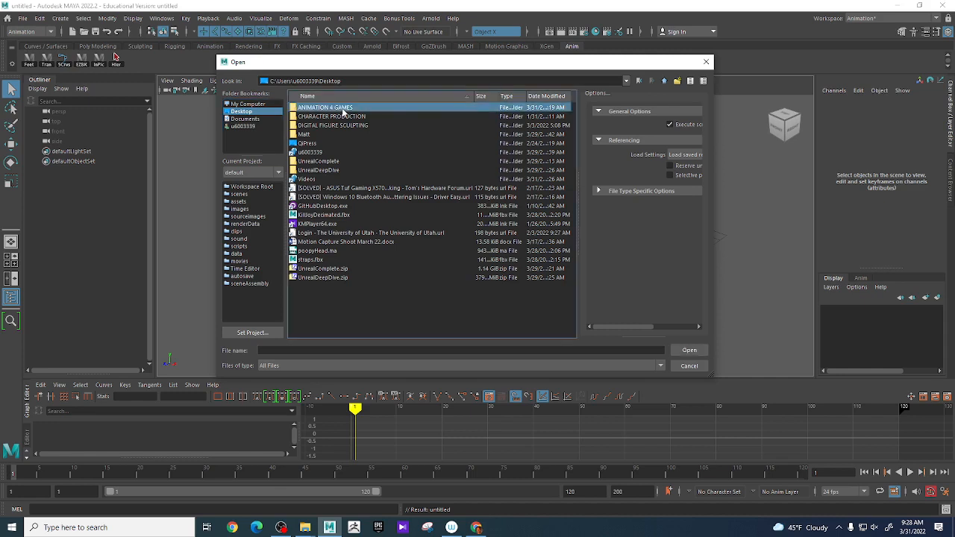
double_click(402, 108)
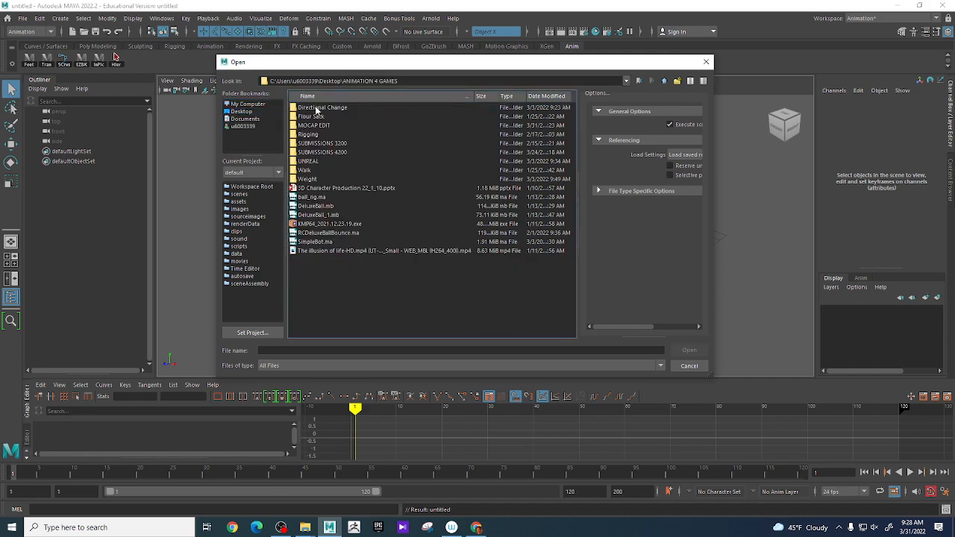
double_click(323, 126)
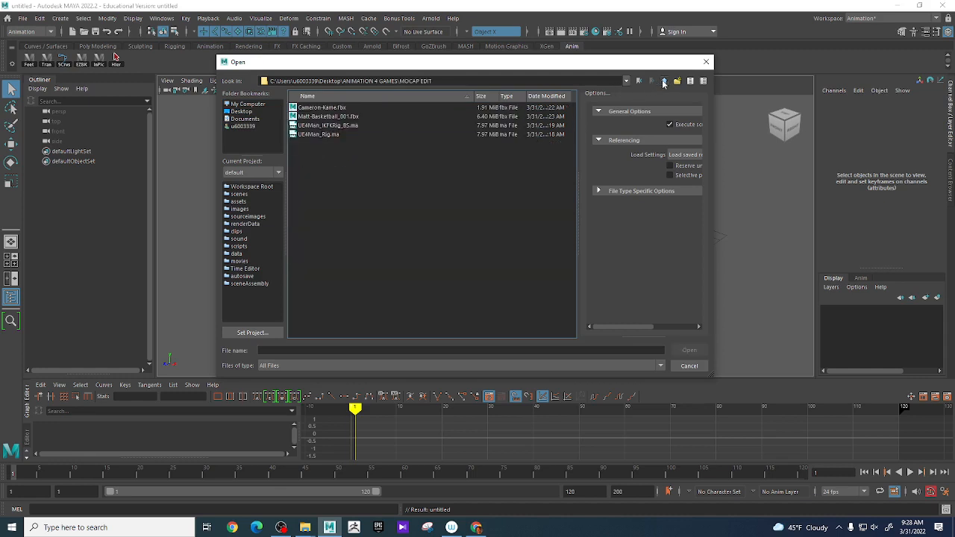
left_click(266, 83)
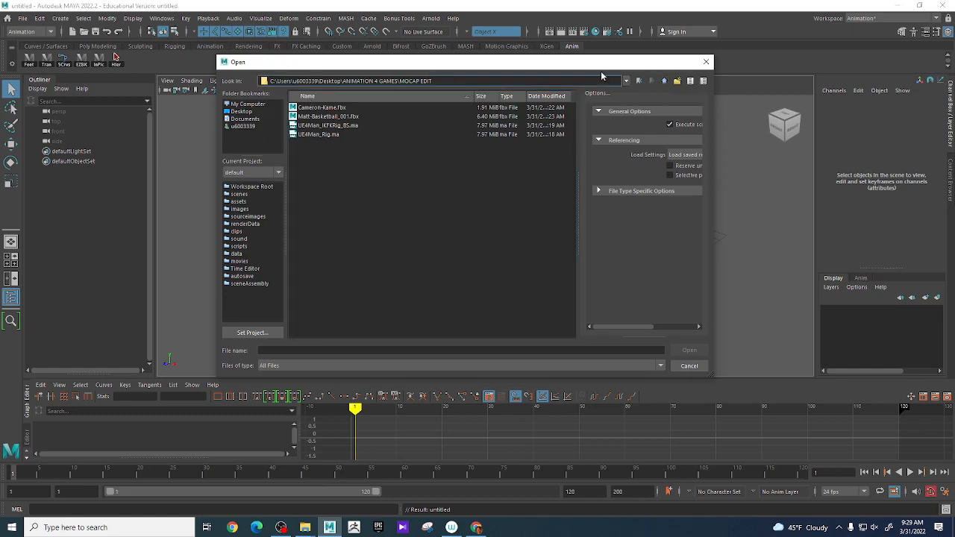
left_click(663, 81)
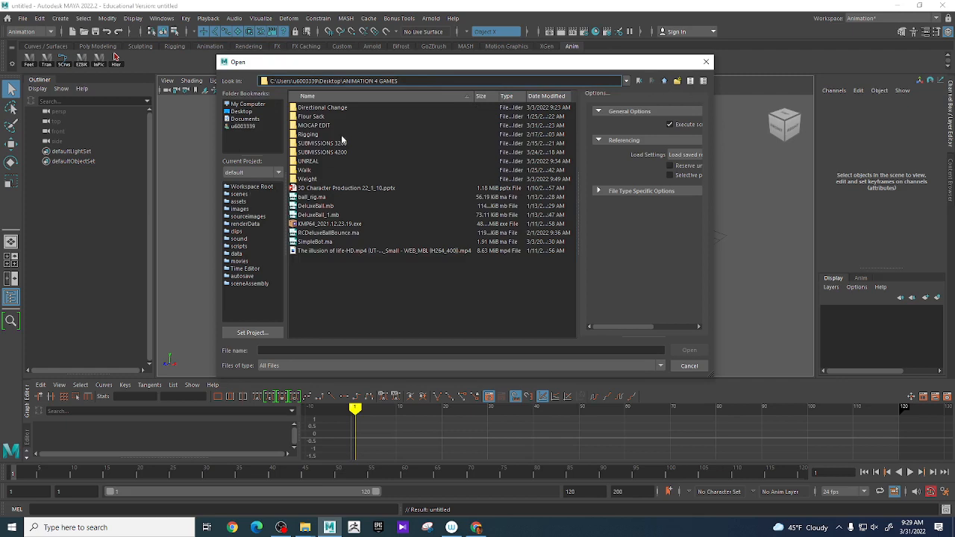
left_click_drag(295, 128, 231, 142)
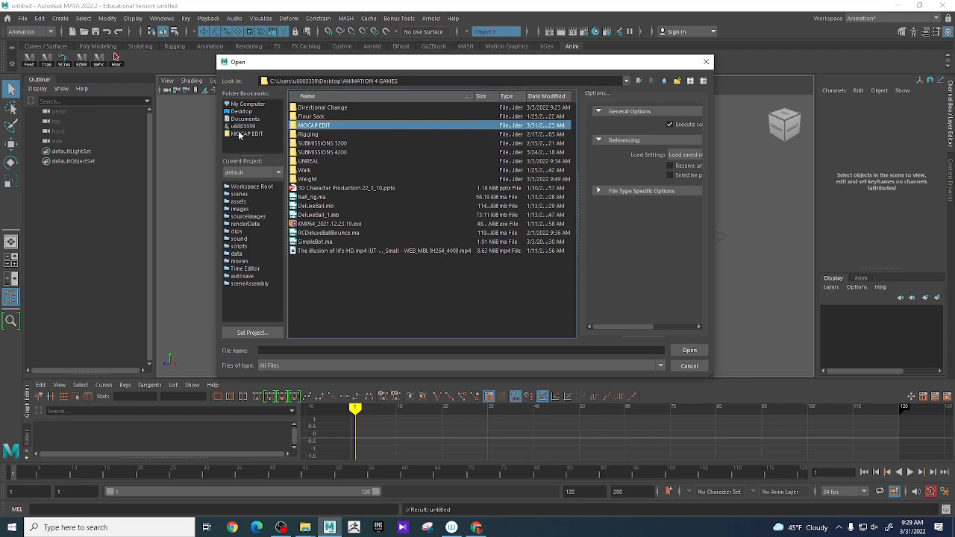
Step: Open UE4Man_Rig.ma from the bookmarked MOCAP EDIT folder
left_click(240, 134)
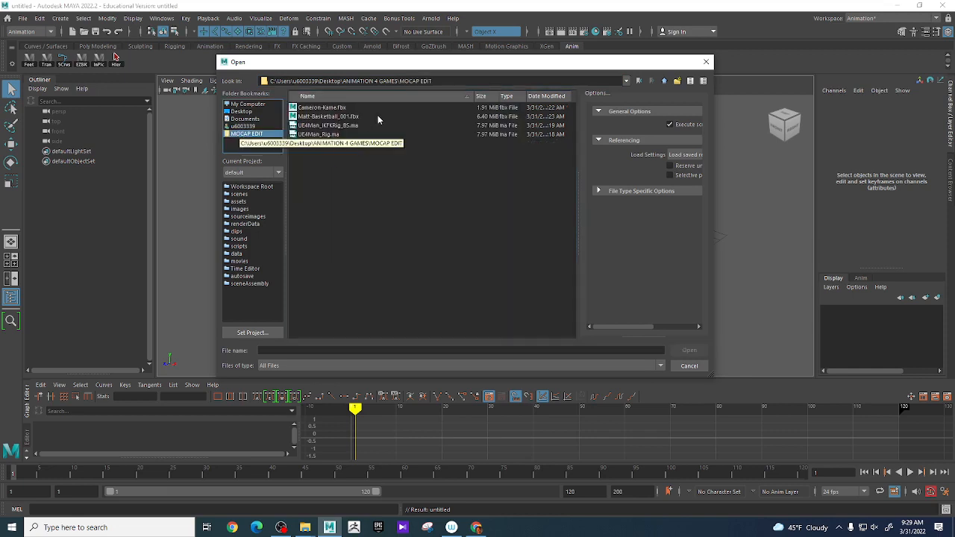
left_click(331, 135)
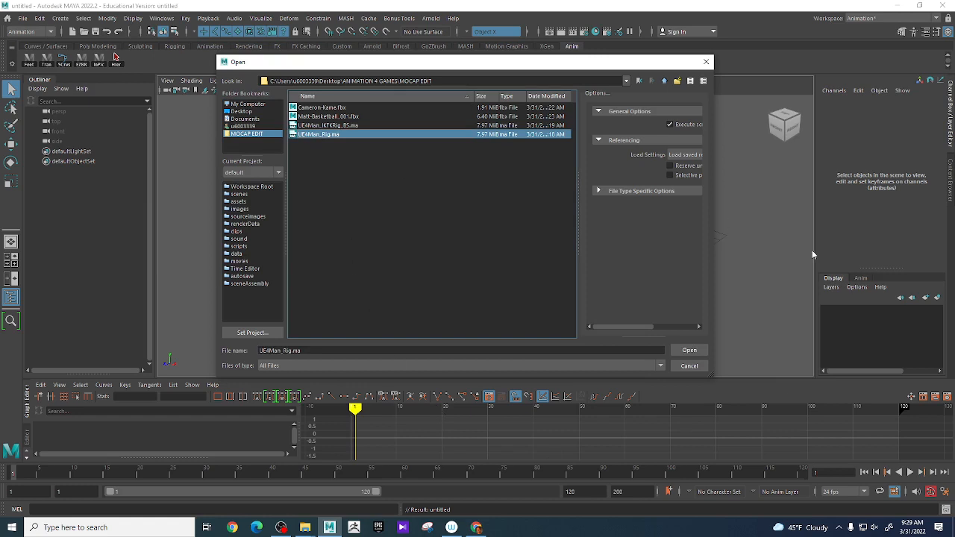
left_click(691, 351)
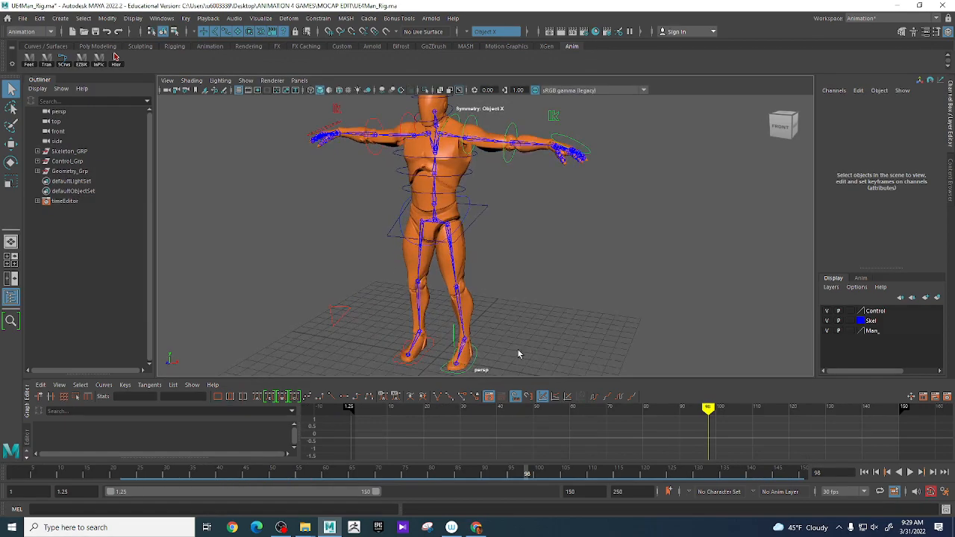
left_click(474, 363)
key("w")
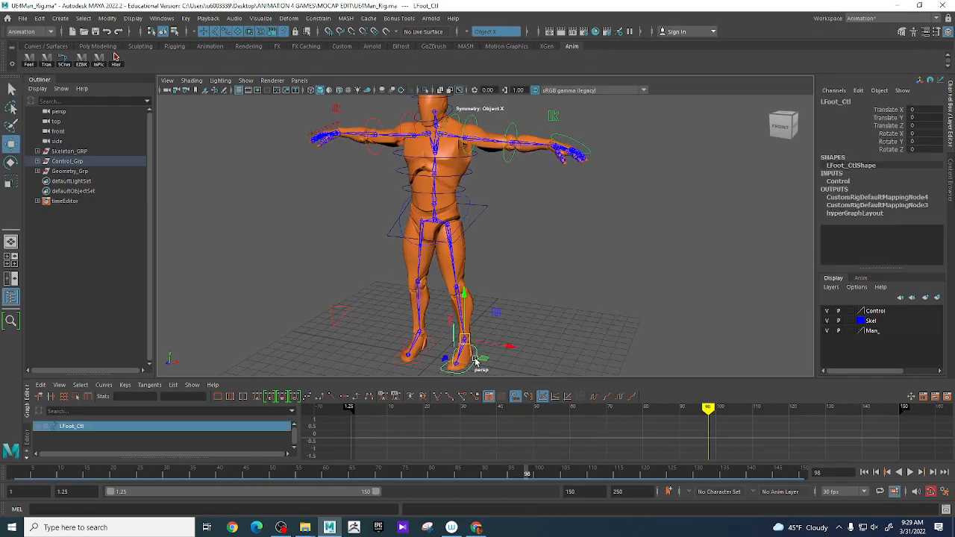
left_click_drag(464, 302, 481, 245)
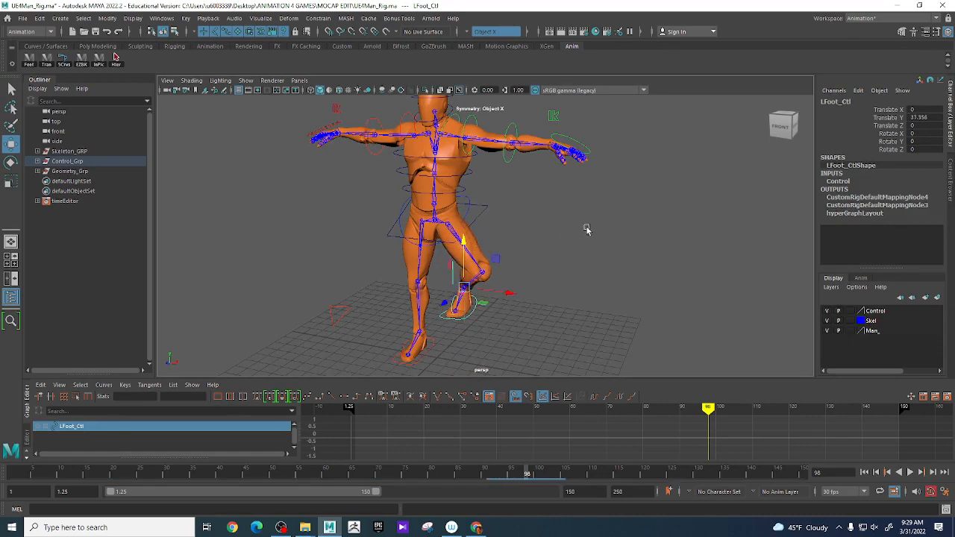
left_click_drag(587, 226, 406, 237, "alt")
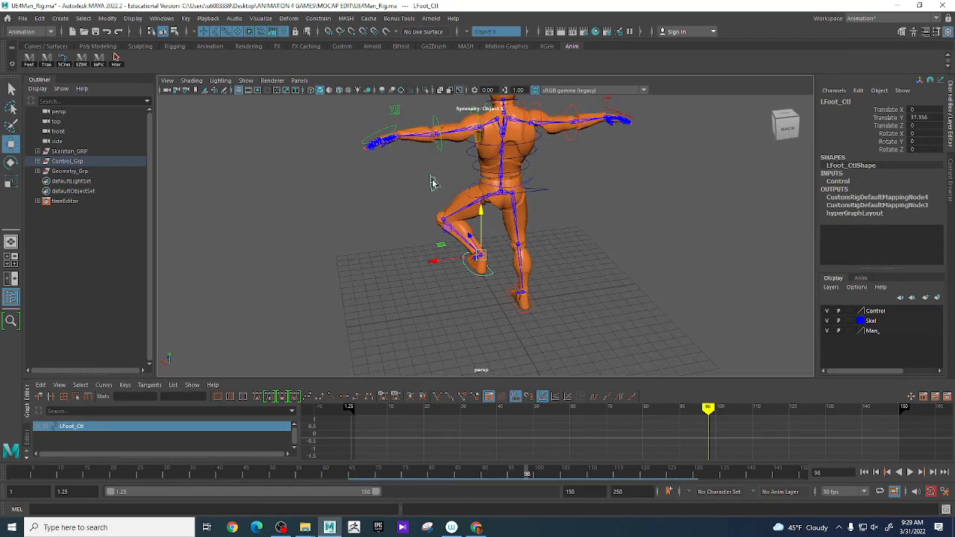
left_click(435, 184)
left_click_drag(393, 191, 452, 189)
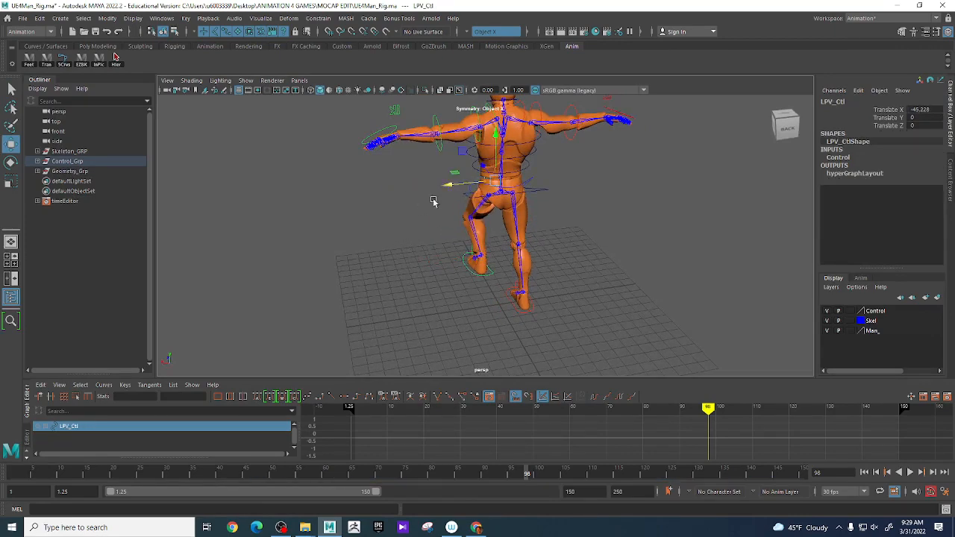
left_click_drag(373, 256, 478, 249, "alt")
left_click(432, 350)
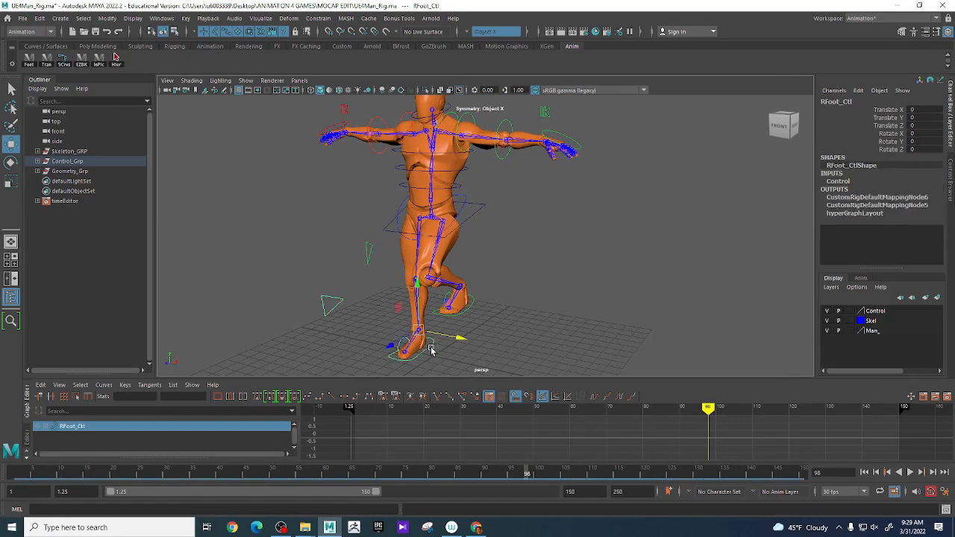
left_click_drag(418, 284, 417, 257)
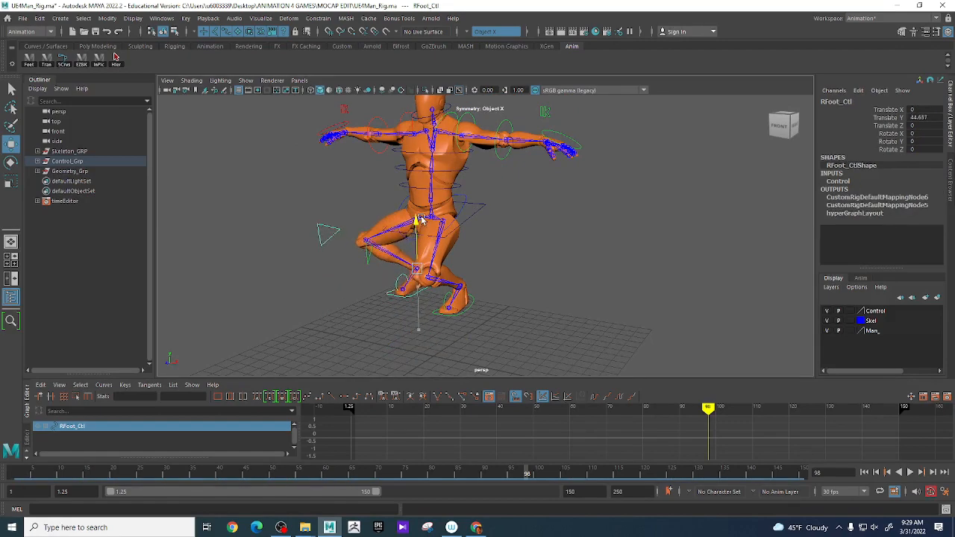
left_click_drag(329, 237, 320, 309, "alt")
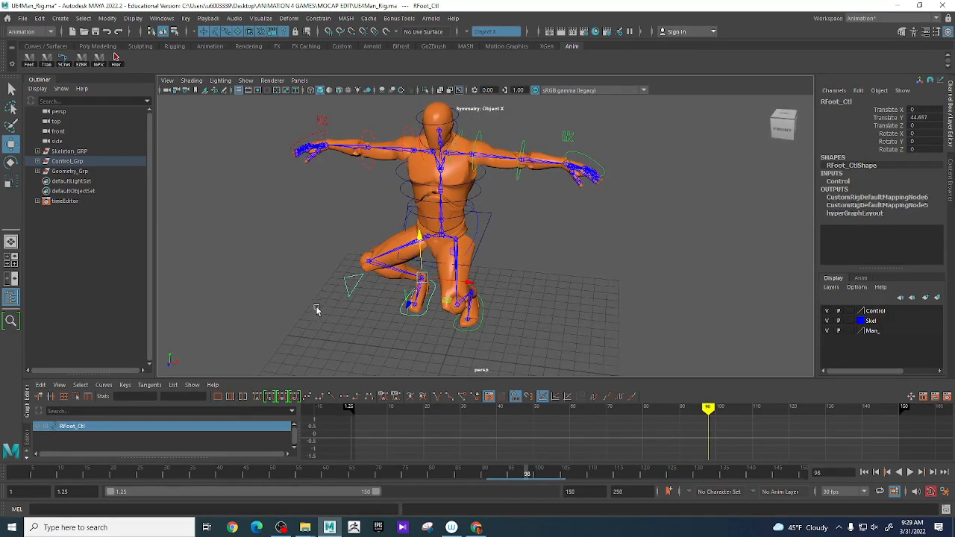
left_click(357, 279)
left_click_drag(417, 280, 502, 306)
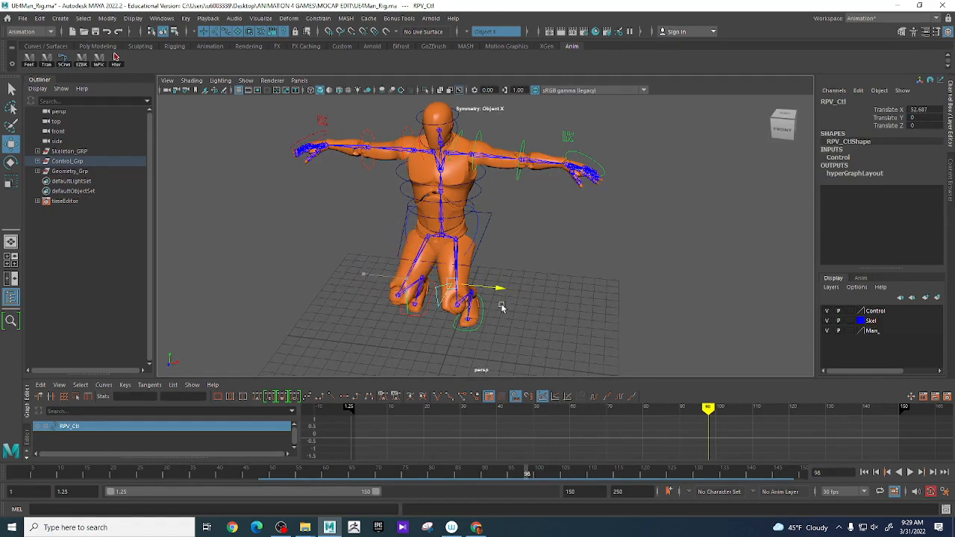
key("ctrl+z")
key("ctrl+z")
key("ctrl+z")
key("ctrl+z")
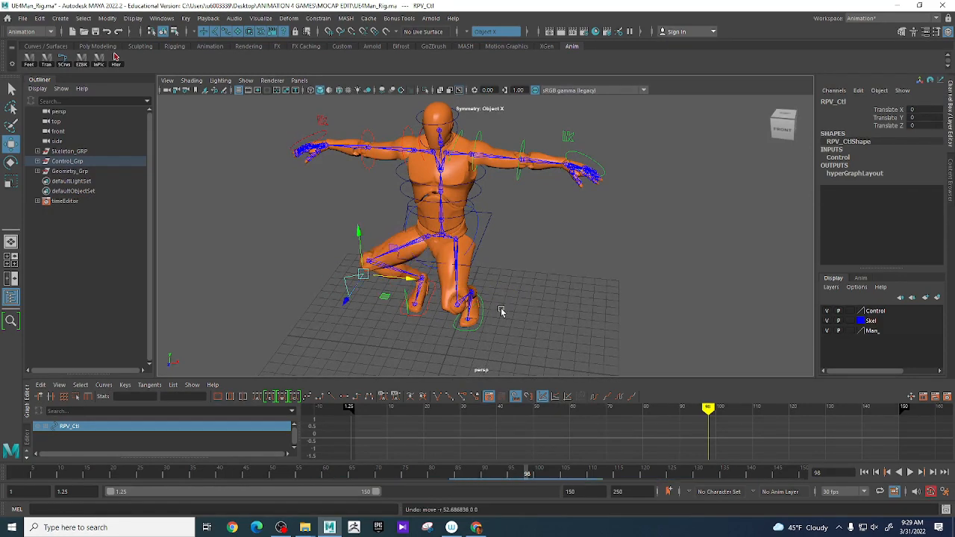
key("ctrl+z")
key("ctrl+z")
key("ctrl+z")
key("ctrl+z")
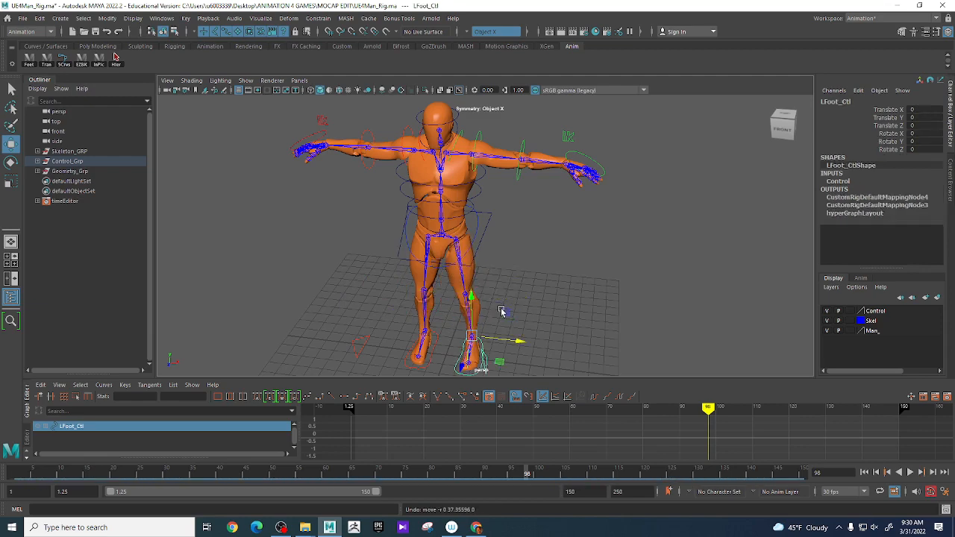
left_click_drag(602, 269, 571, 284, "alt")
right_click_drag(571, 284, 608, 280, "alt")
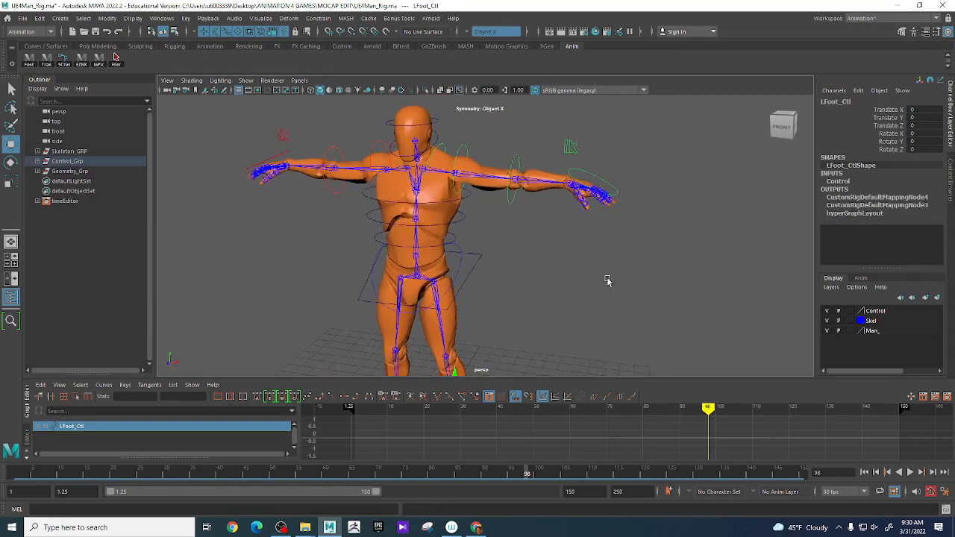
left_click(608, 192)
left_click(680, 197)
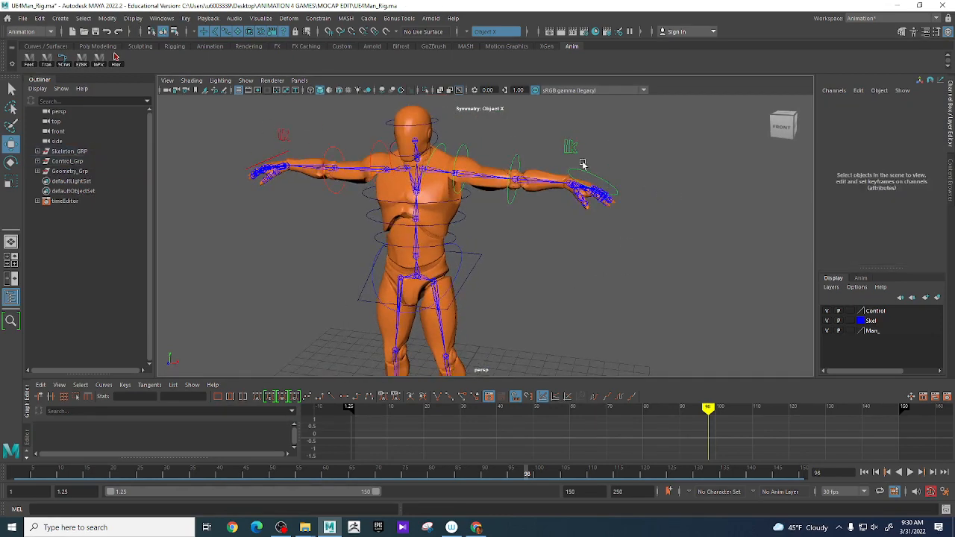
left_click(590, 174)
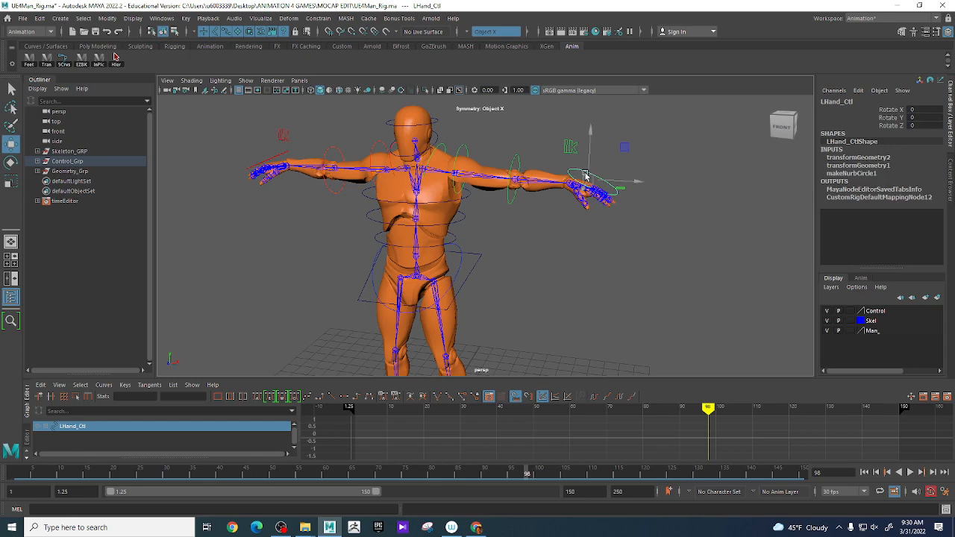
left_click_drag(567, 207, 567, 214, "alt")
key("e")
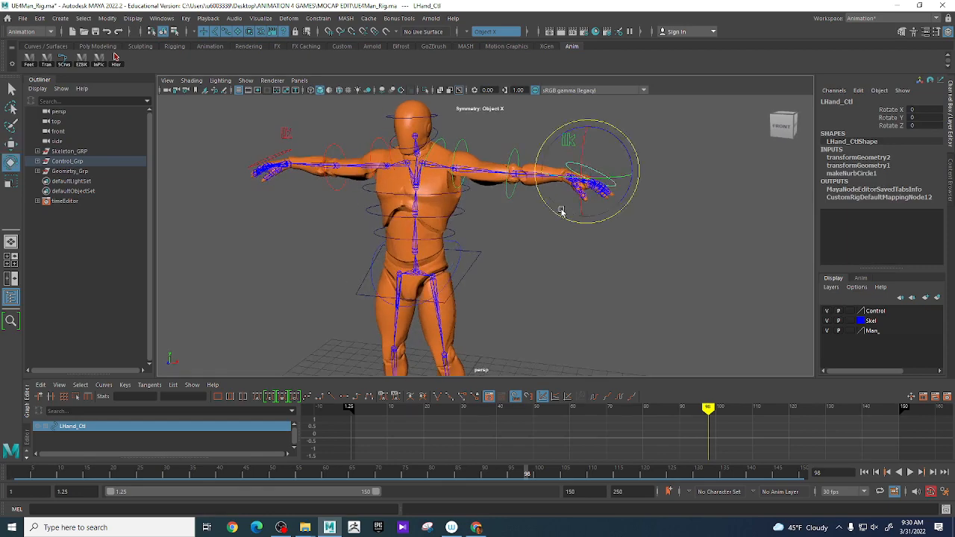
left_click_drag(595, 144, 617, 160)
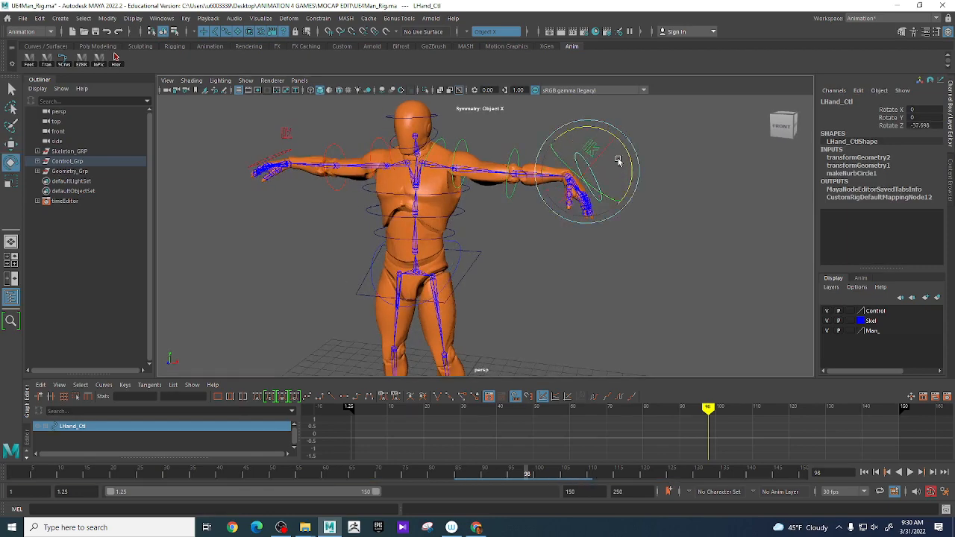
key("ctrl+z")
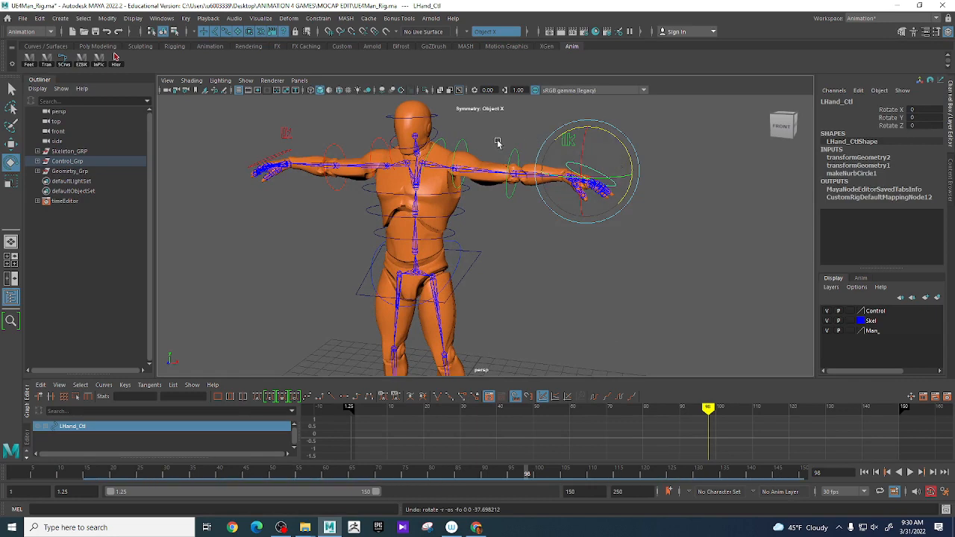
Step: Select the left arm's IK switch control and drag its IKswitch channel up to 10
left_click(558, 133)
left_click(568, 141)
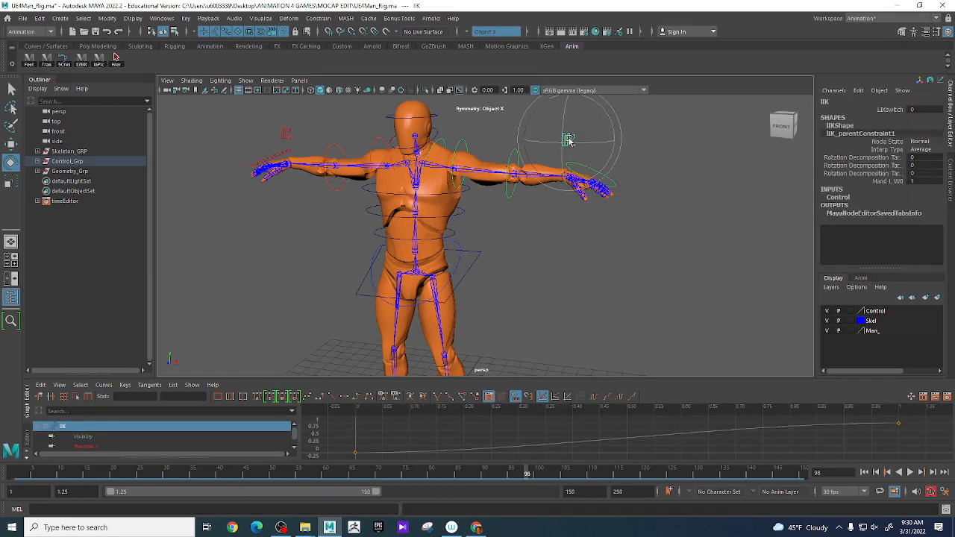
left_click(890, 110)
middle_click_drag(671, 176, 771, 181)
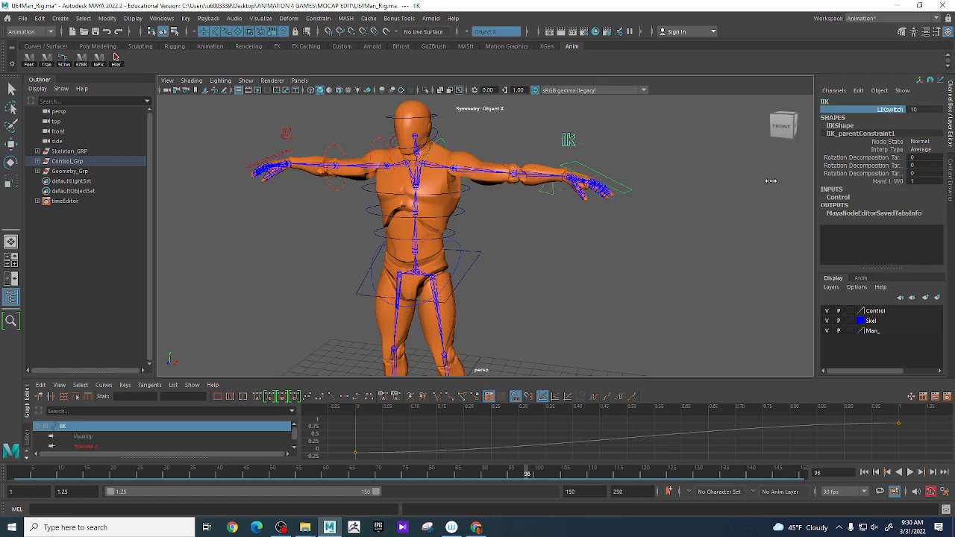
Step: Test-rotate LHand_IK_Ctl, undo it, and orbit to a near-front view
left_click(614, 187)
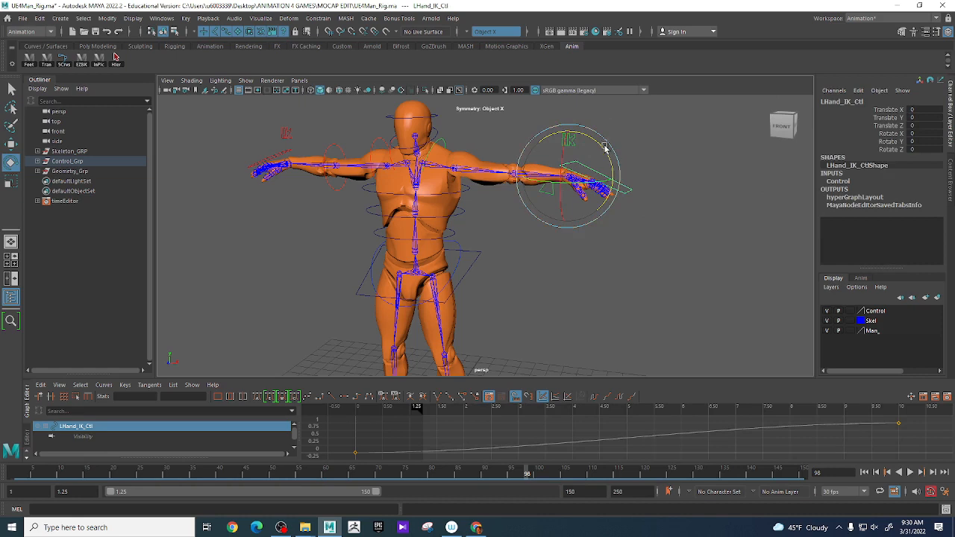
mouse_move(604, 147)
left_mouse_down()
mouse_move(612, 174)
mouse_move(612, 145)
left_mouse_up()
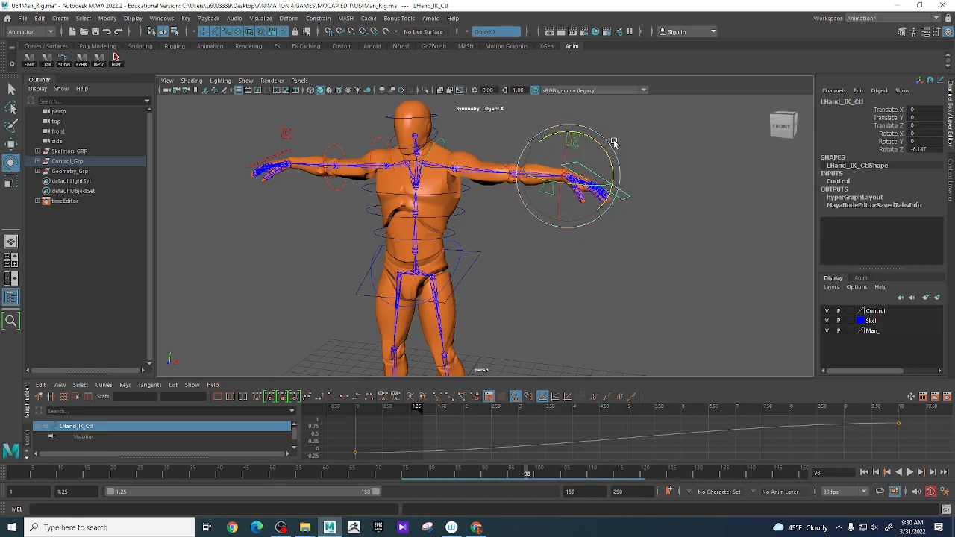
key("ctrl+z")
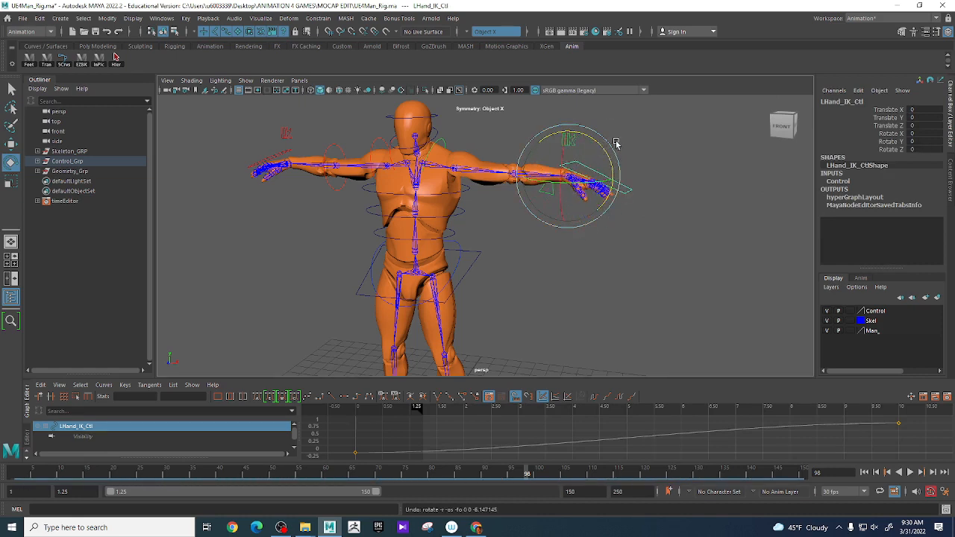
left_click_drag(615, 174, 645, 187, "alt")
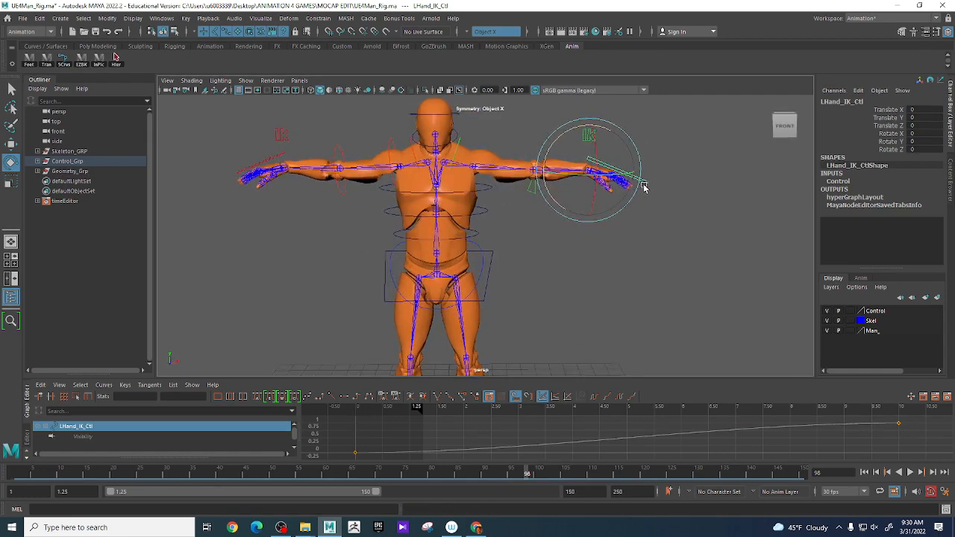
left_click(280, 158)
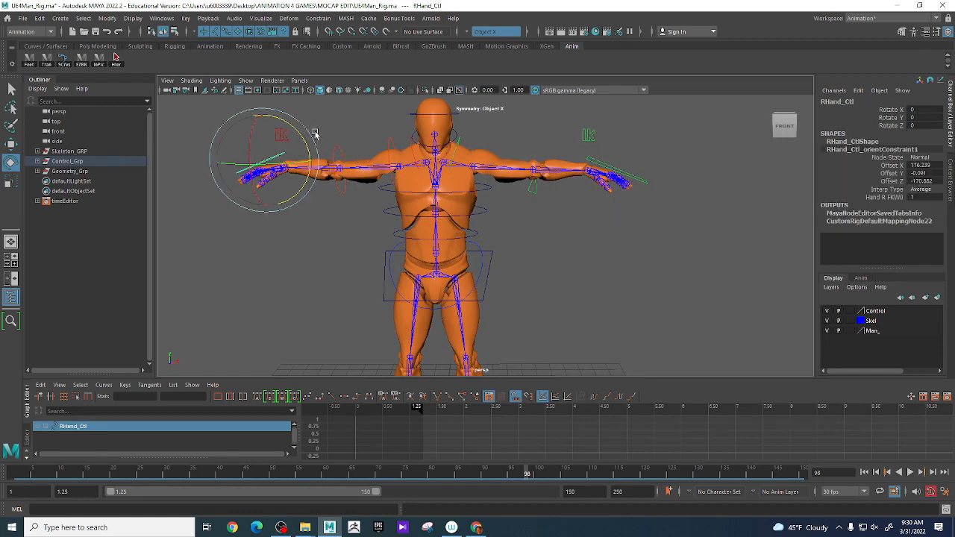
mouse_move(304, 144)
left_mouse_down()
mouse_move(309, 122)
mouse_move(314, 156)
left_mouse_up()
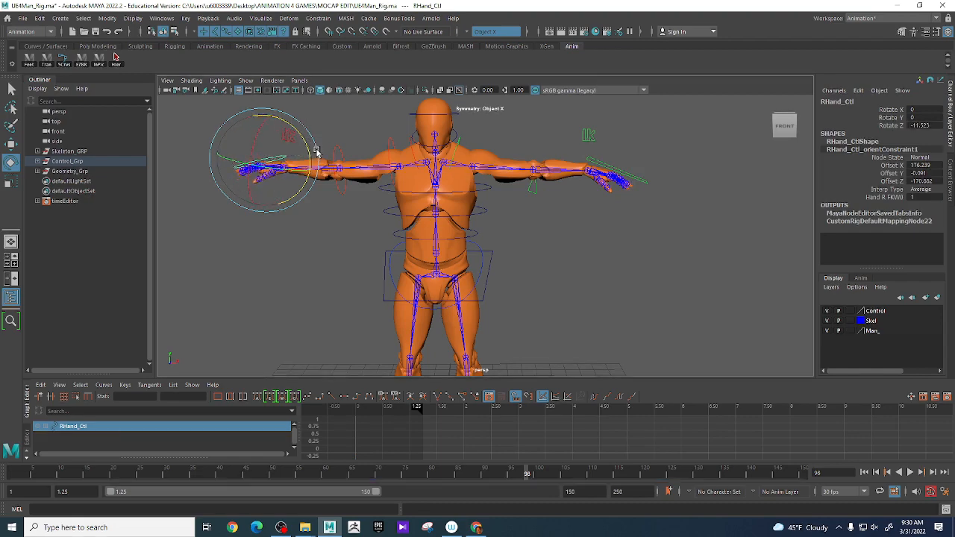
key("ctrl+z")
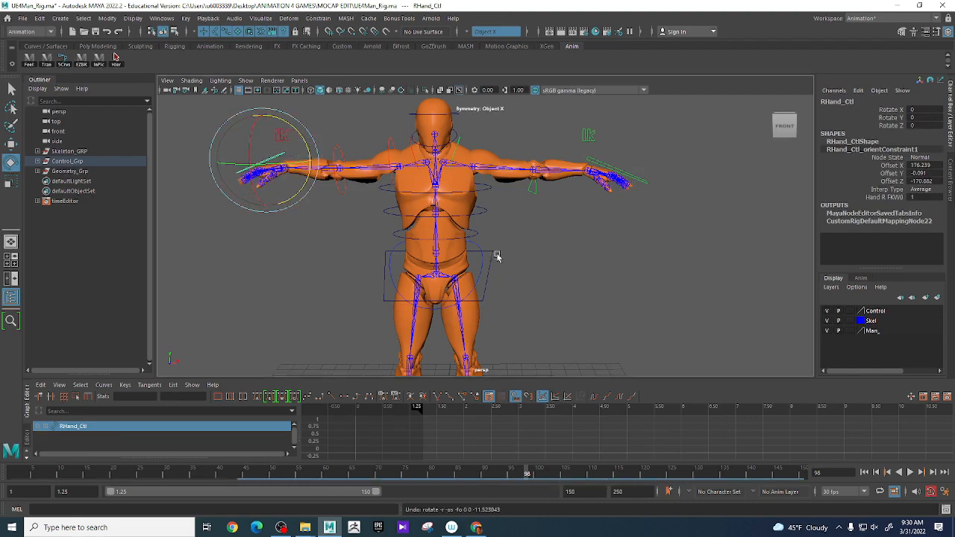
right_click_drag(657, 258, 534, 256, "alt")
middle_click_drag(534, 256, 499, 217, "alt")
left_click_drag(499, 217, 548, 242, "alt")
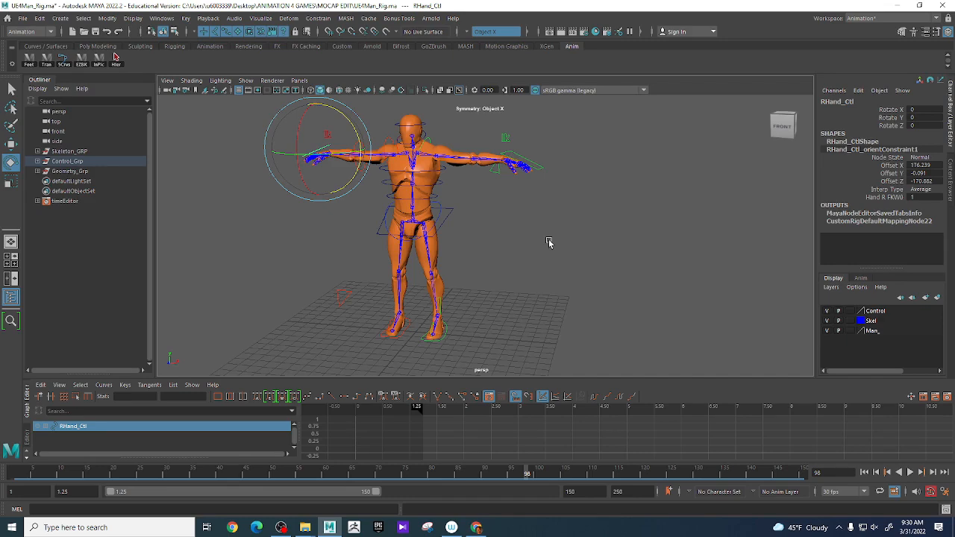
middle_click_drag(547, 241, 560, 262, "alt")
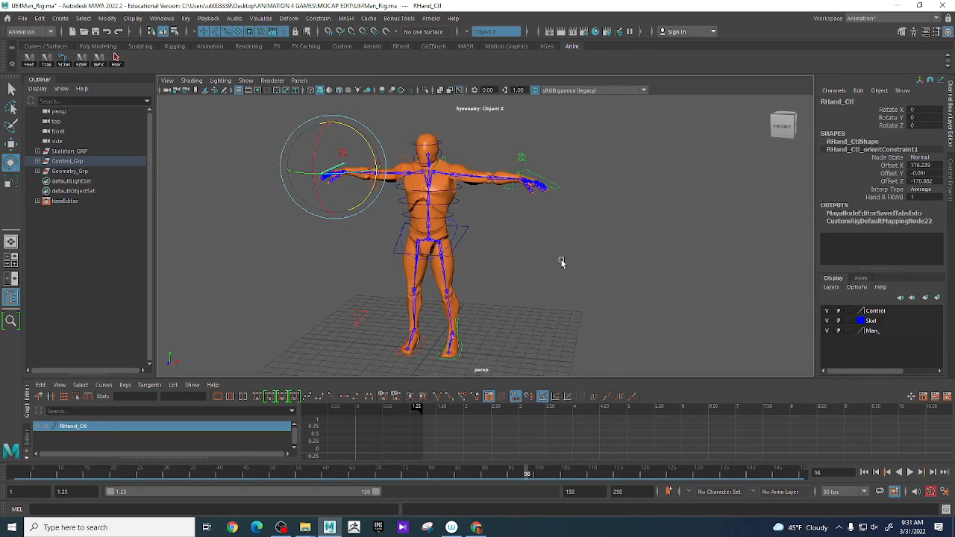
right_click_drag(561, 262, 735, 294, "alt")
middle_click_drag(569, 212, 647, 272, "alt")
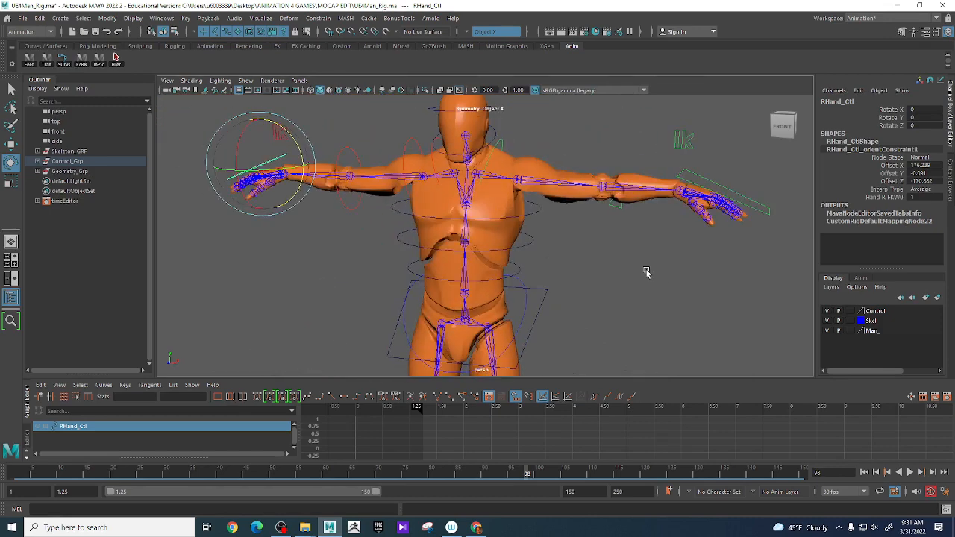
right_click_drag(663, 267, 552, 243, "alt")
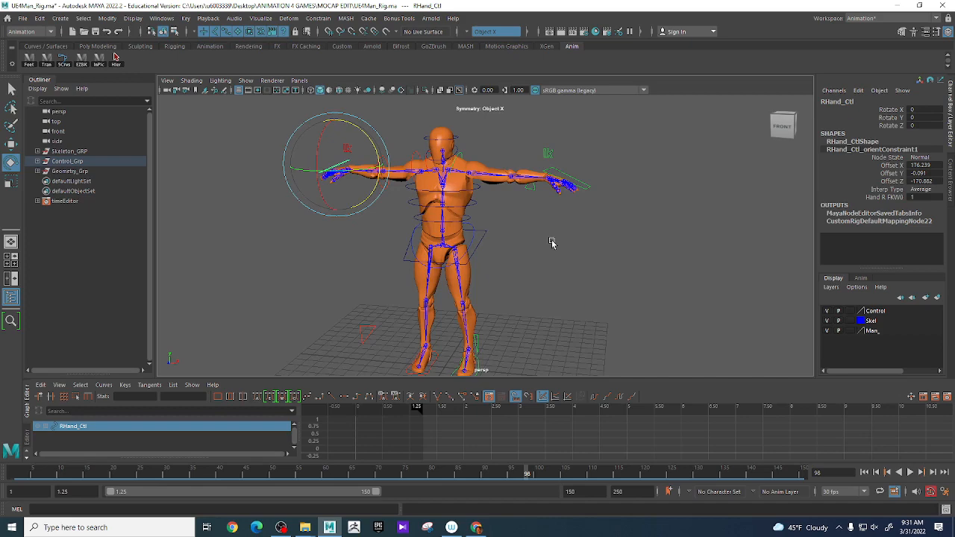
mouse_move(566, 295)
middle_mouse_down("alt")
mouse_move(556, 269)
mouse_move(559, 281)
middle_mouse_up("alt")
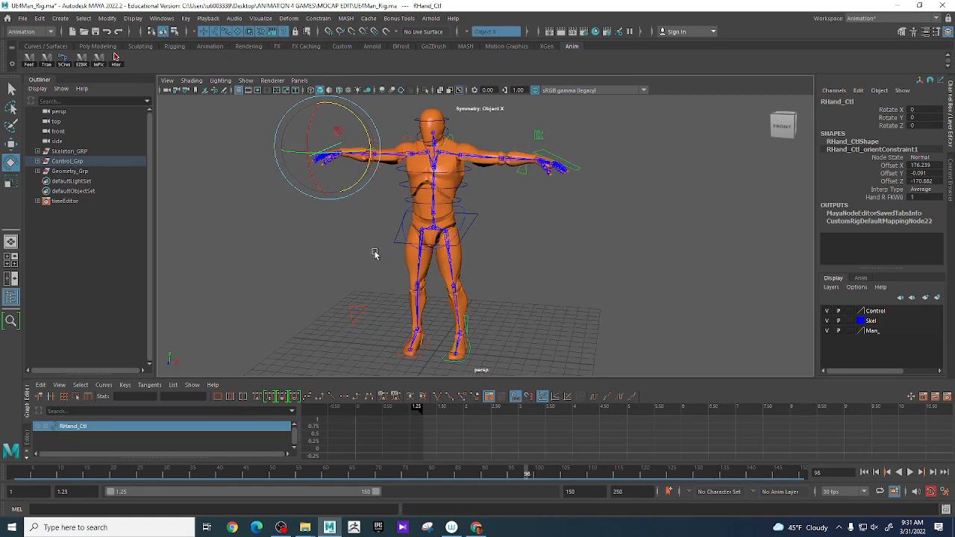
mouse_move(558, 264)
left_mouse_down("alt")
mouse_move(480, 262)
mouse_move(542, 261)
left_mouse_up("alt")
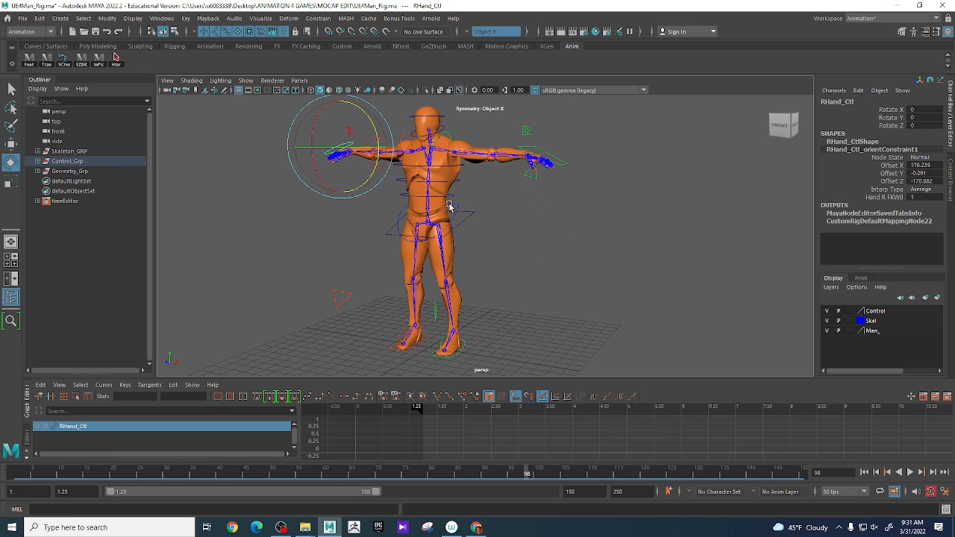
left_click(472, 223)
mouse_move(455, 197)
left_mouse_down()
mouse_move(465, 218)
mouse_move(437, 211)
mouse_move(448, 215)
left_mouse_up()
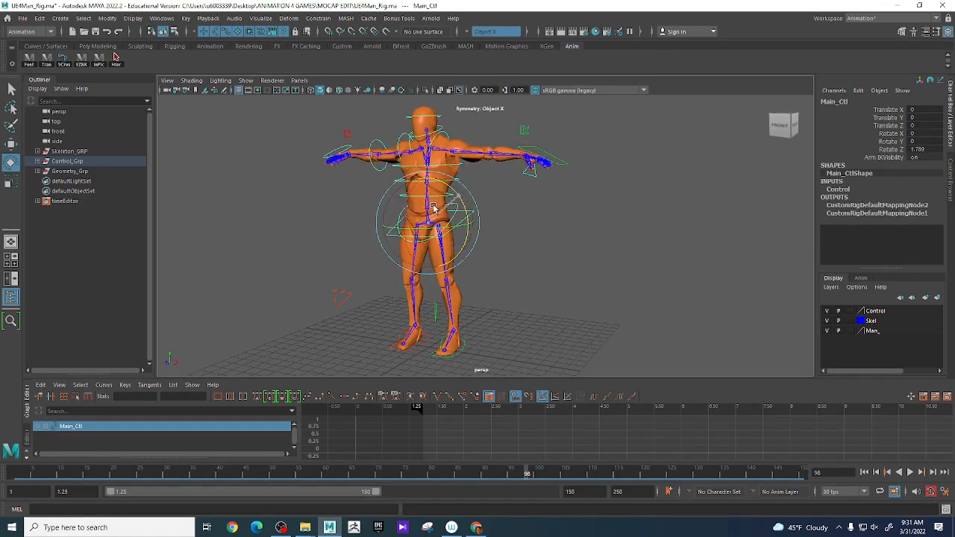
left_click(574, 252)
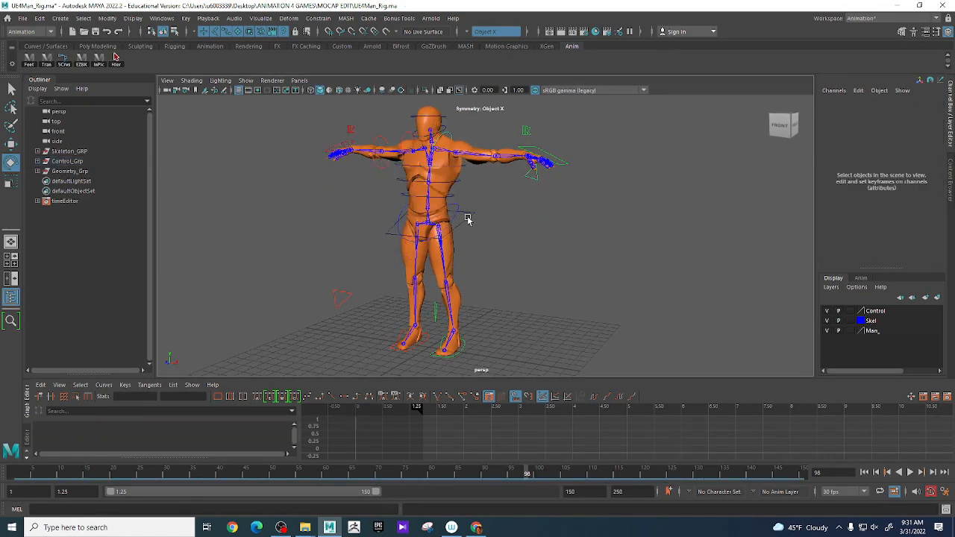
left_click(470, 220)
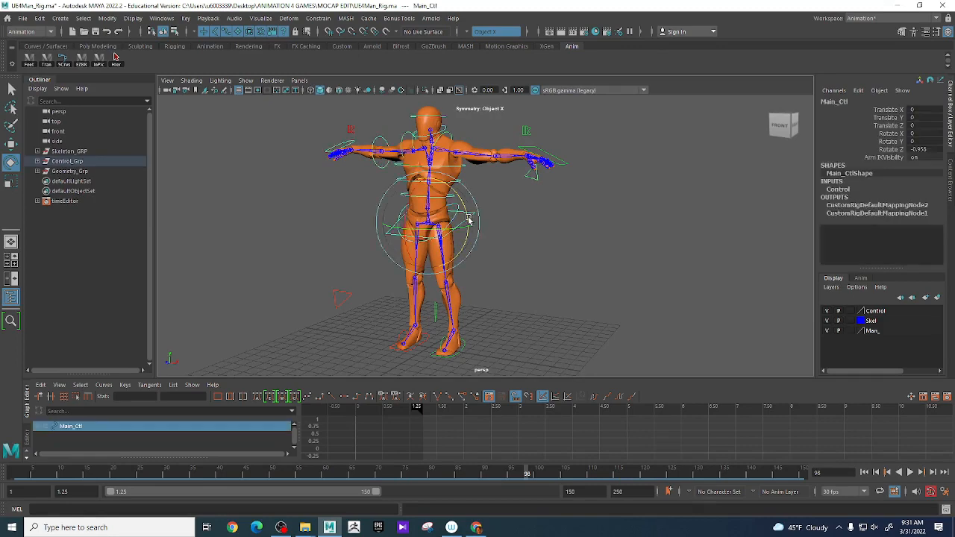
key("w")
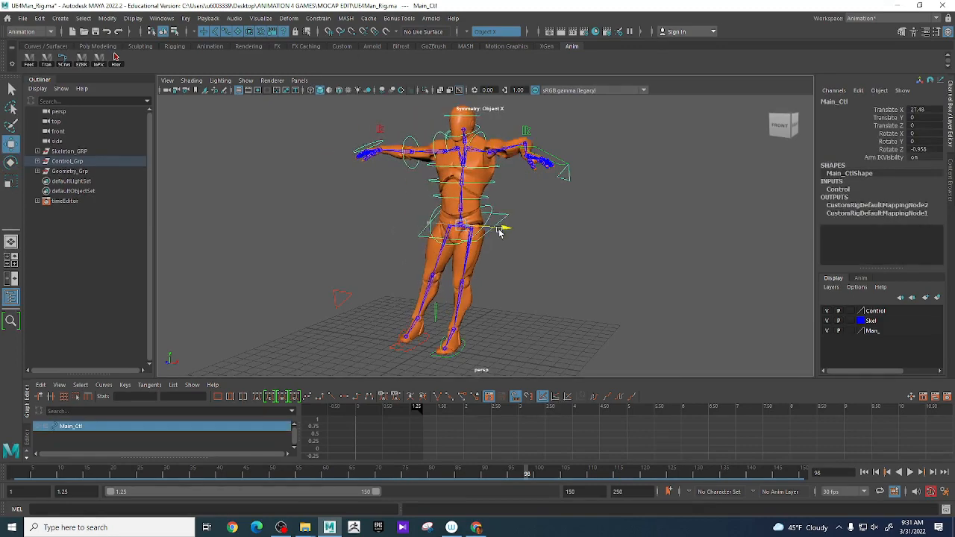
left_click_drag(465, 226, 508, 235)
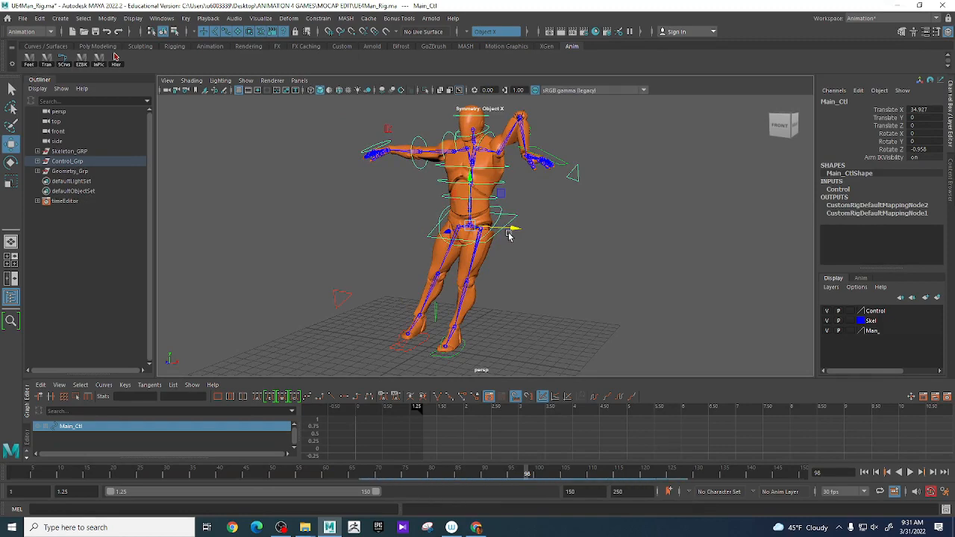
key("ctrl+z")
left_click(513, 225)
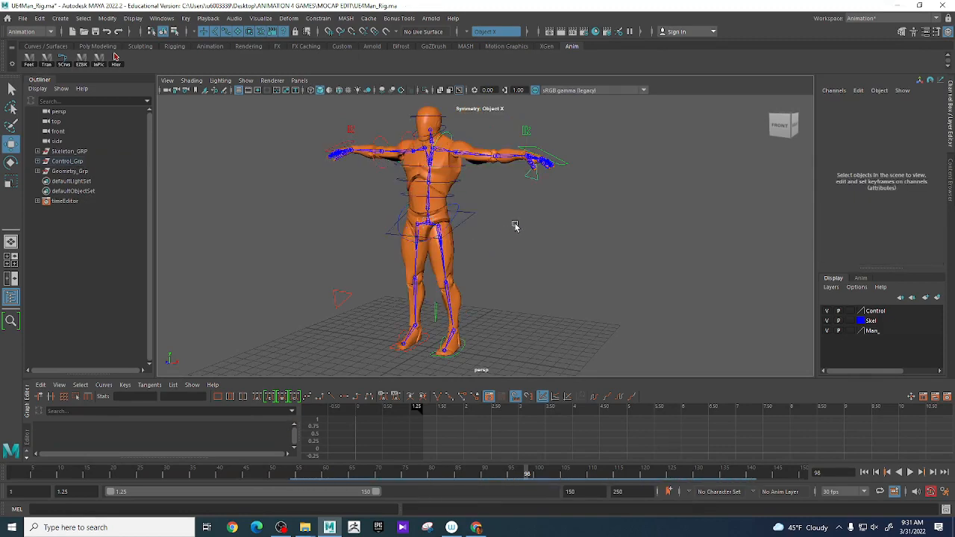
left_click(455, 219)
key("e")
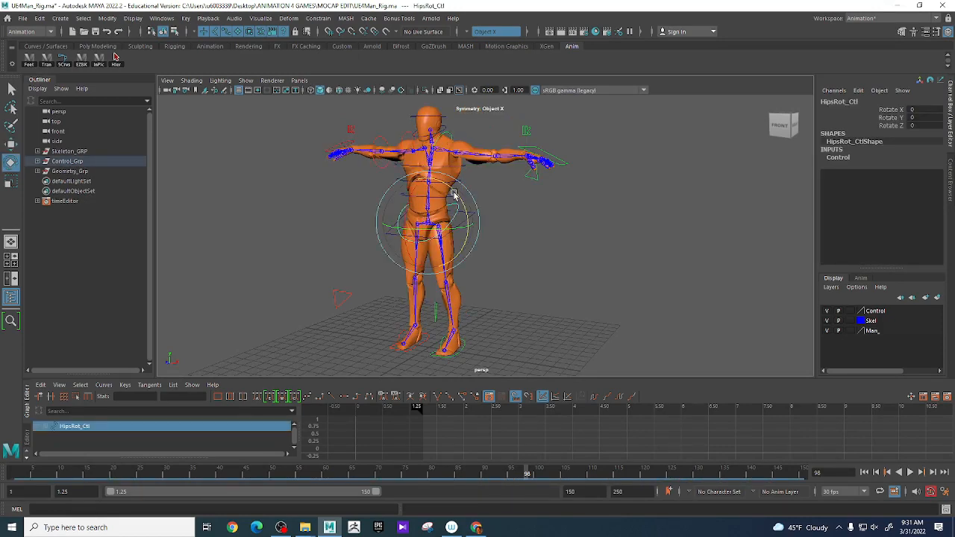
left_click_drag(454, 192, 471, 216)
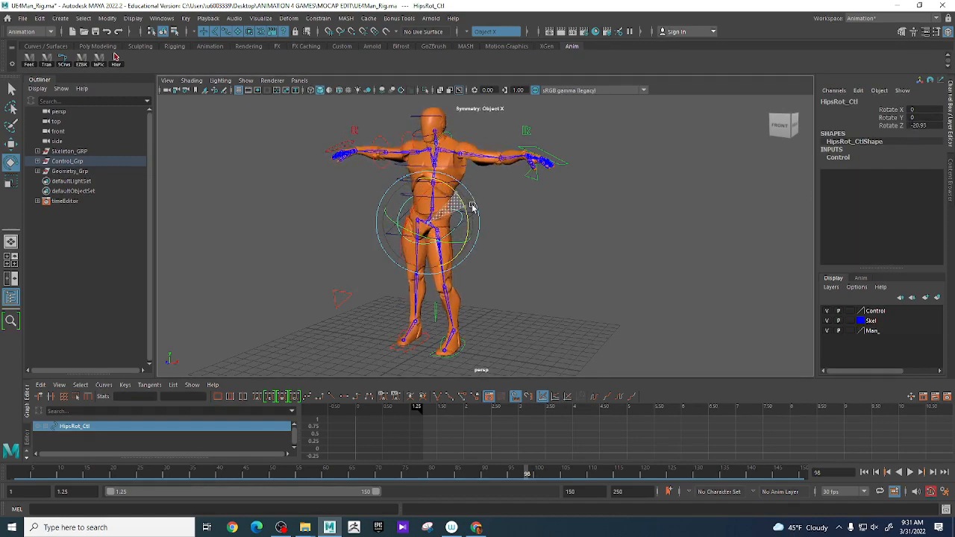
key("ctrl+z")
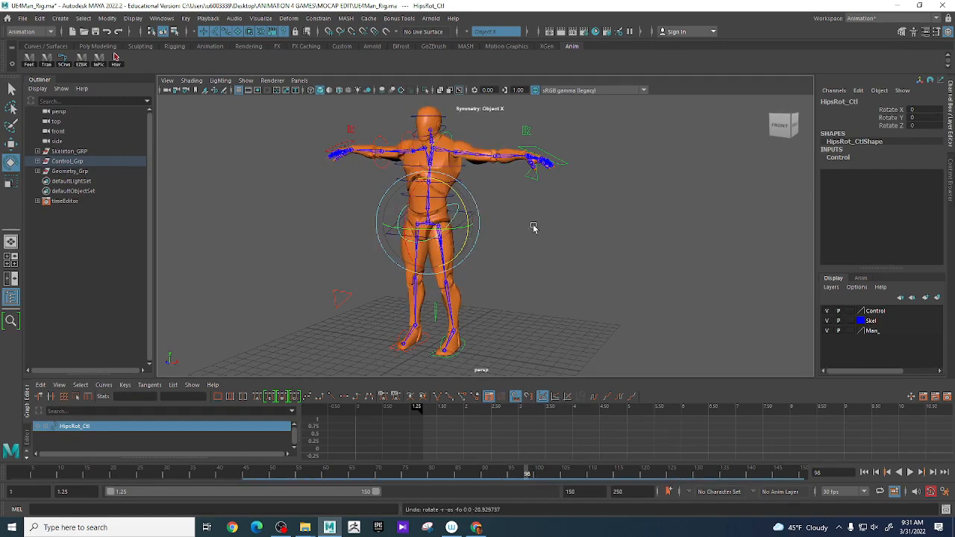
left_click_drag(534, 224, 558, 216, "alt")
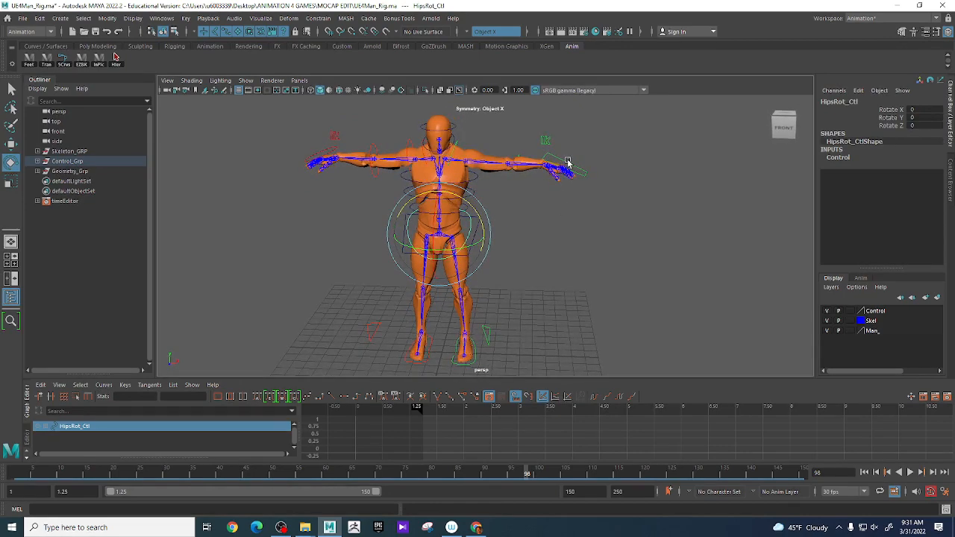
Step: Select the right arm's rIK switch control and enter 10 for RIKswitch
left_click(545, 140)
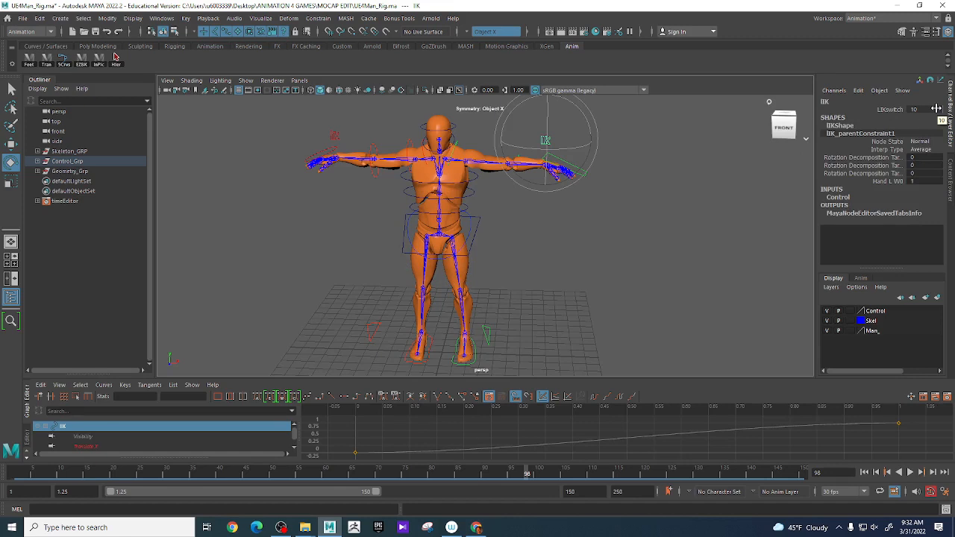
left_click(663, 269)
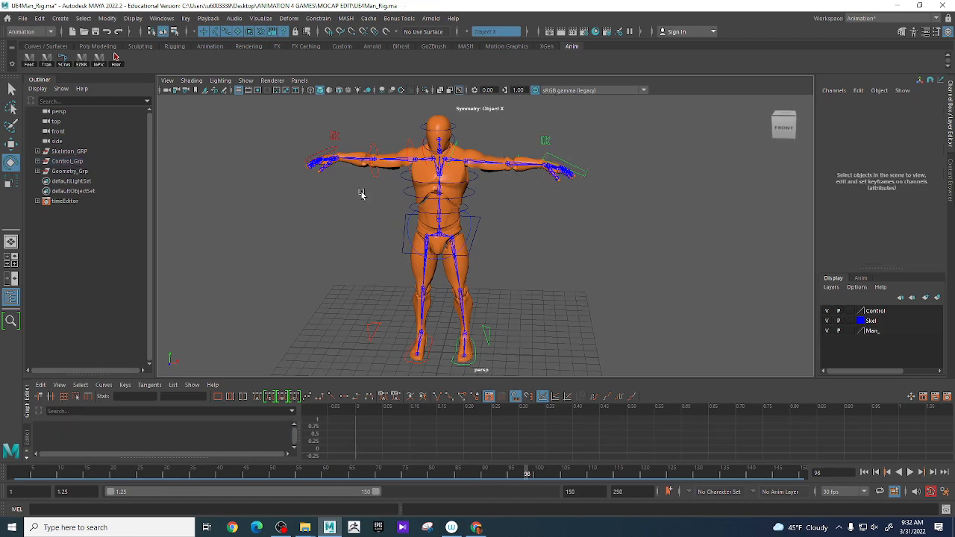
left_click(335, 148)
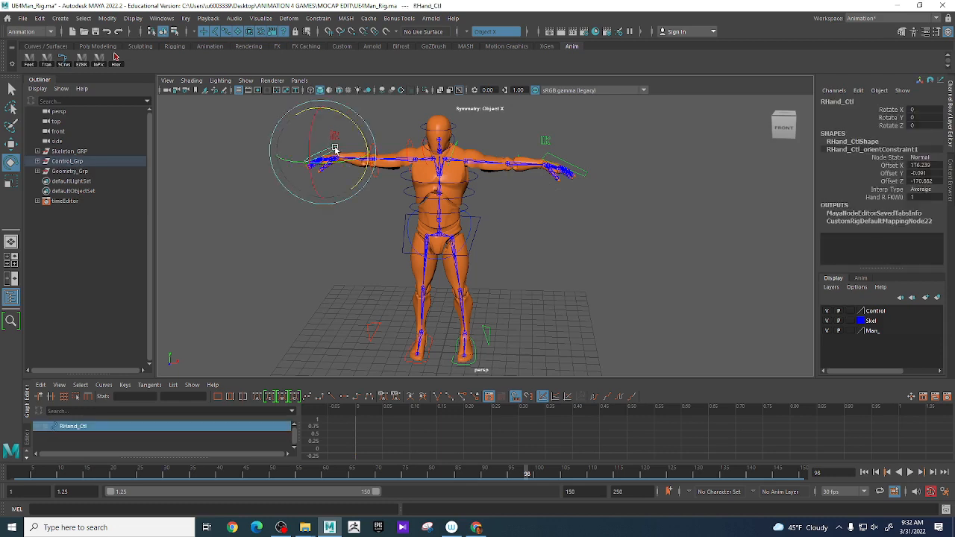
left_click(355, 133)
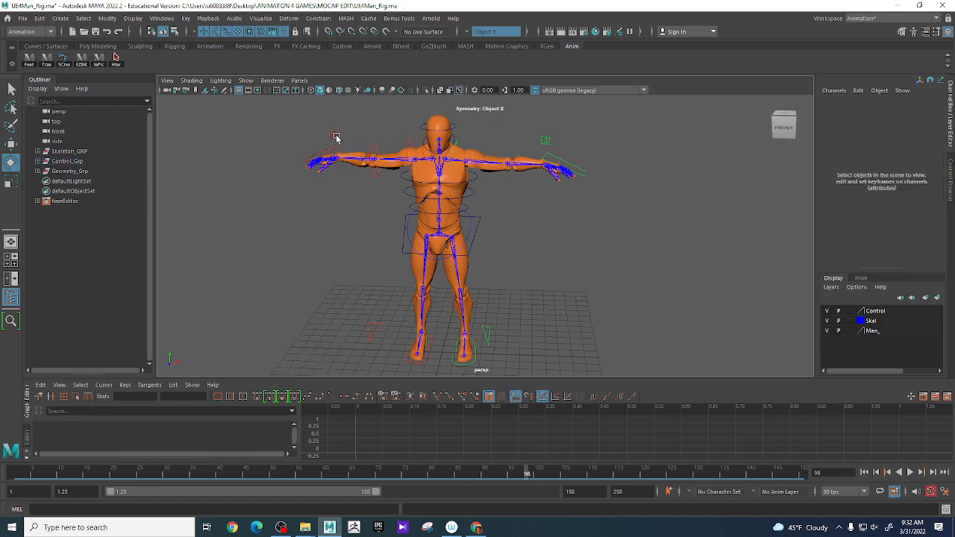
left_click(337, 139)
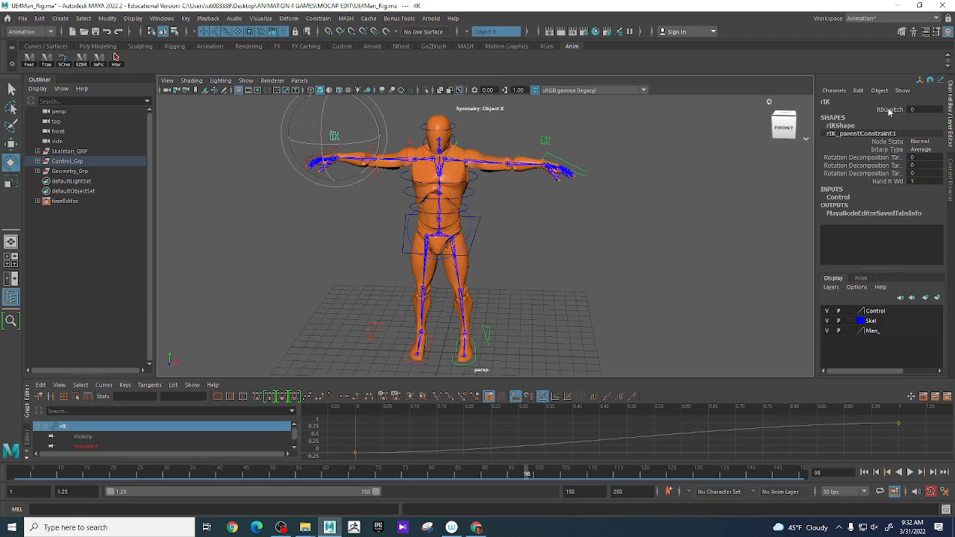
type("1")
key("Return")
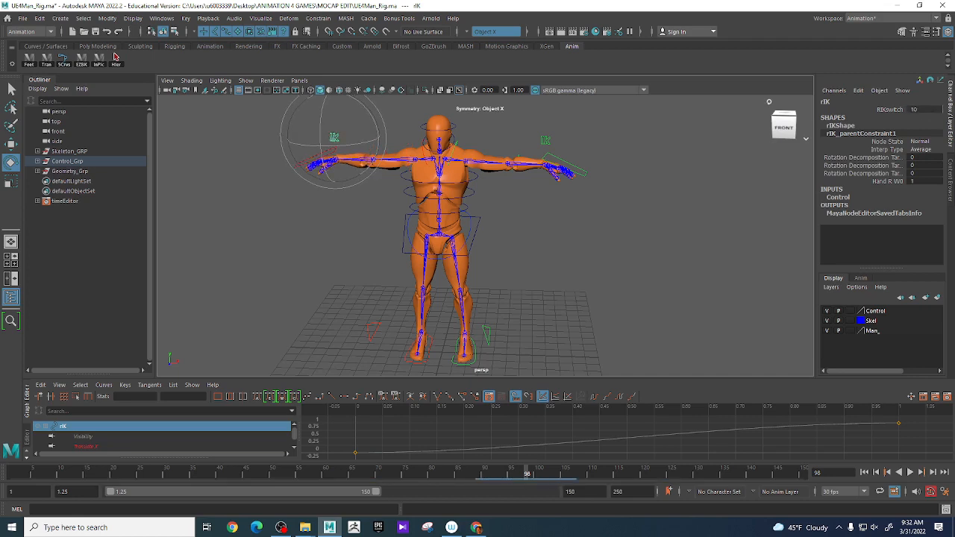
Step: Test-move LHand_IK_Ctl toward the hip, undo, and reselect the left IK switch control
left_click(676, 264)
left_click(581, 166)
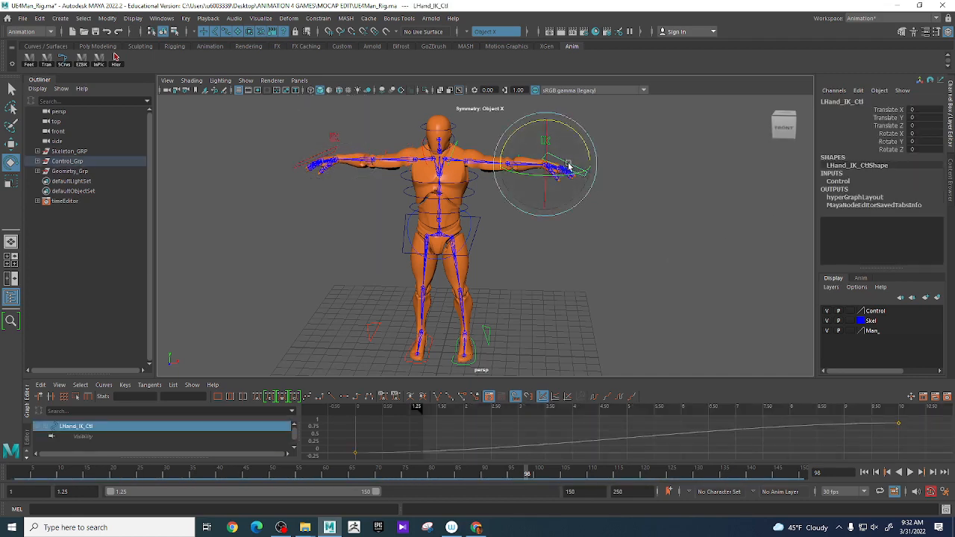
key("w")
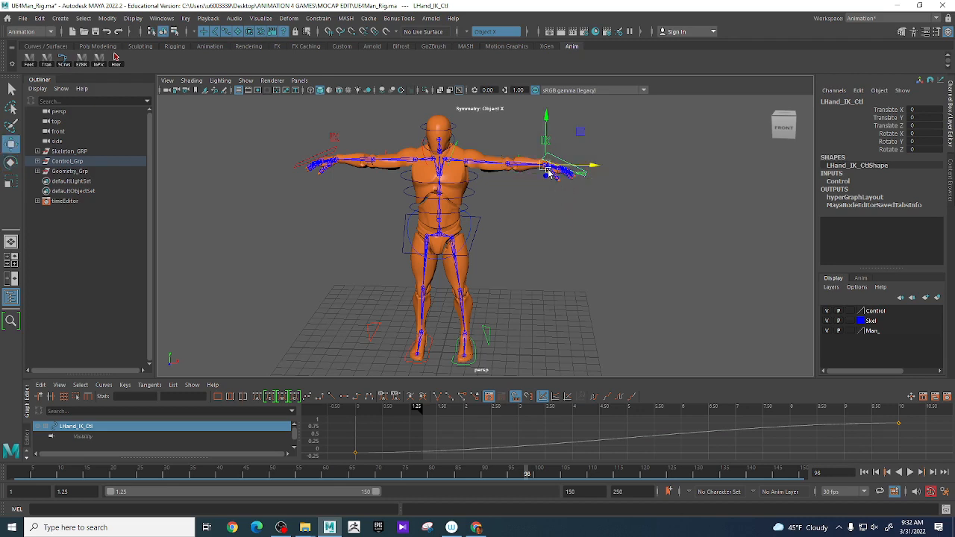
middle_click_drag(567, 192, 505, 196)
key("ctrl+z")
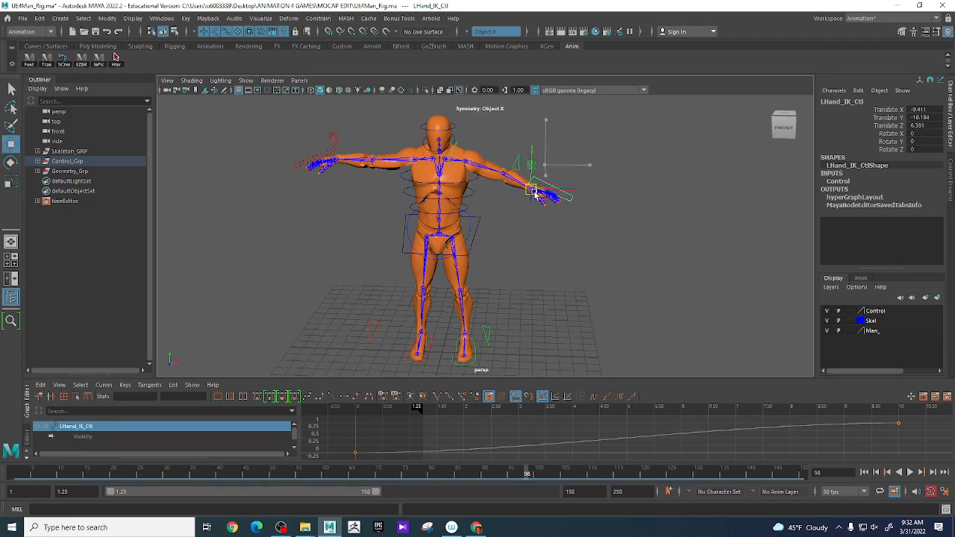
key("ctrl+z")
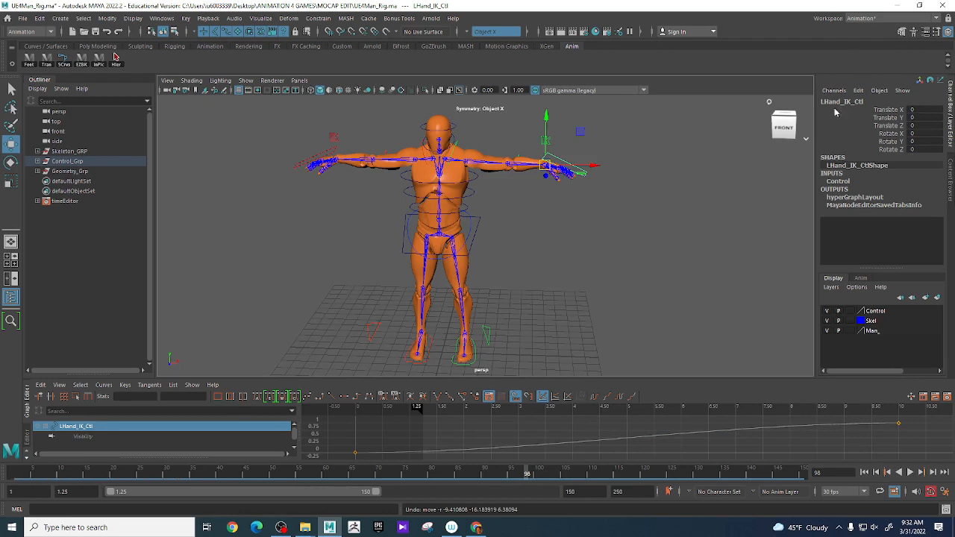
left_click(545, 146)
left_click(544, 143)
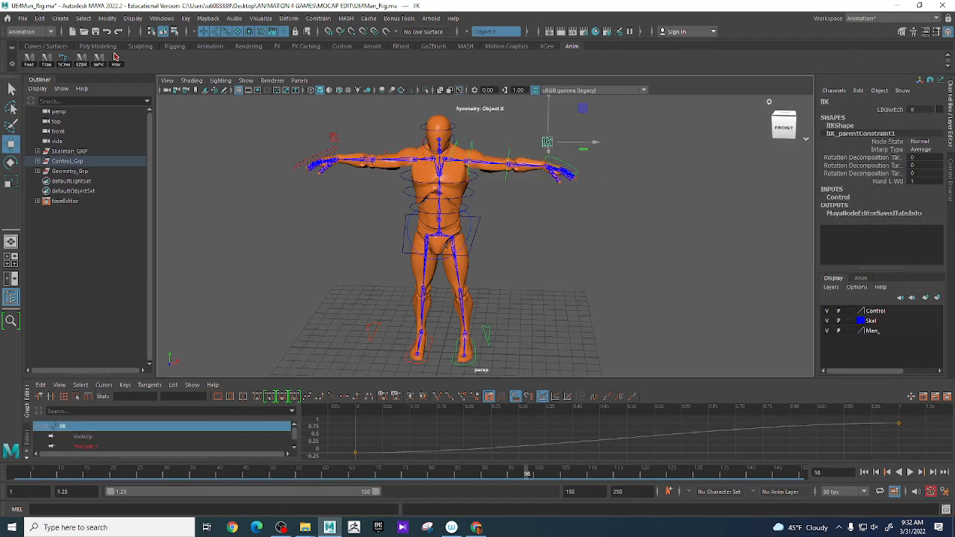
Step: Test-rotate the left arm, elbow and hand, then undo back to the horizontal arm
left_click(502, 159)
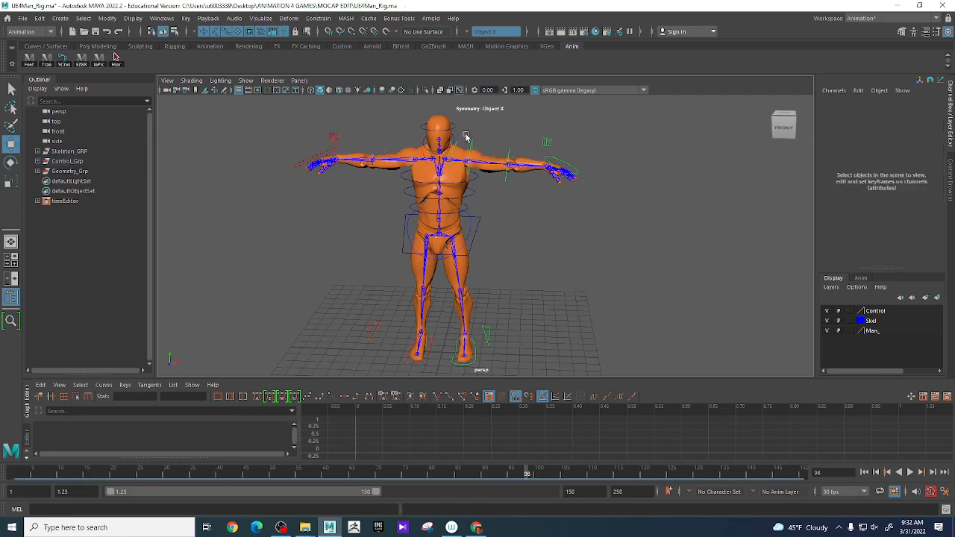
left_click(482, 147)
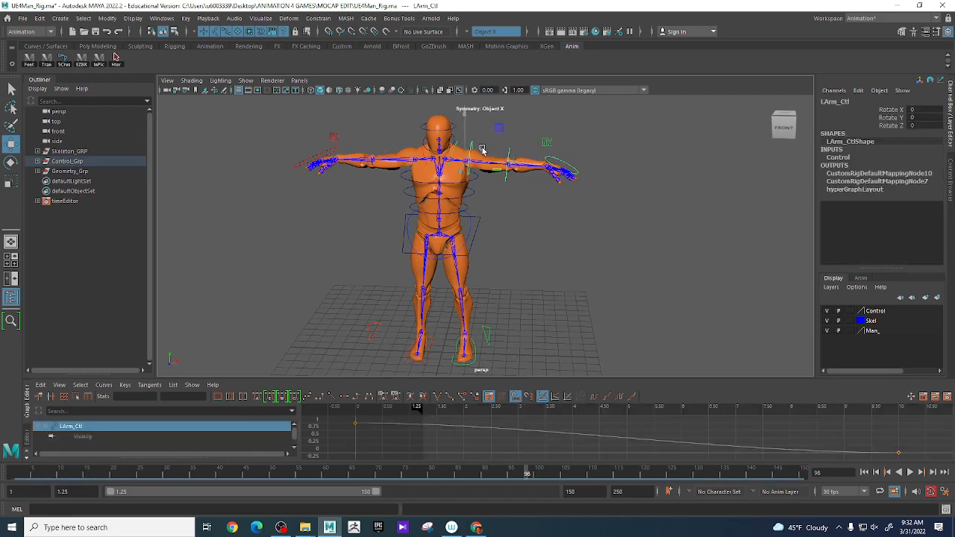
key("e")
left_click_drag(494, 130, 515, 161)
left_click(548, 144)
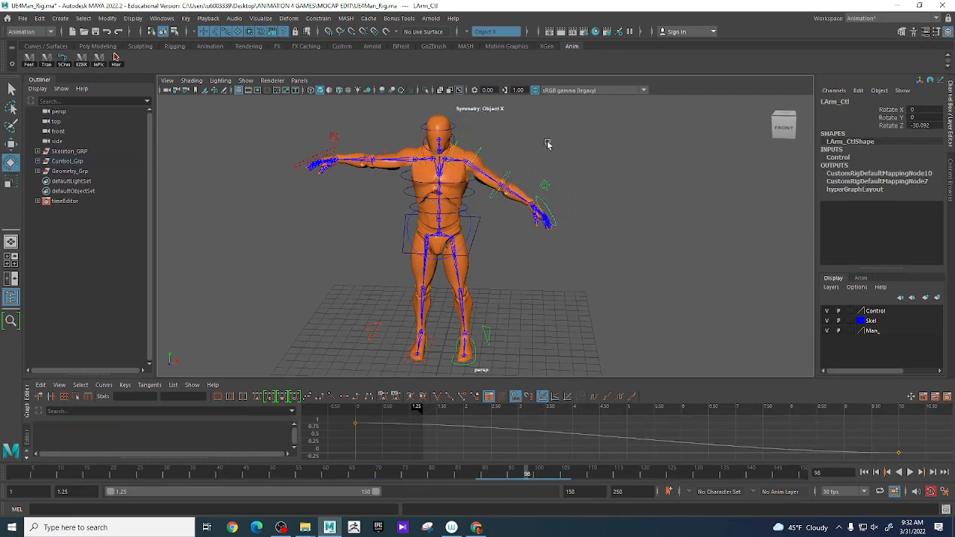
left_click(510, 200)
left_click_drag(510, 200, 543, 227)
left_click(533, 224)
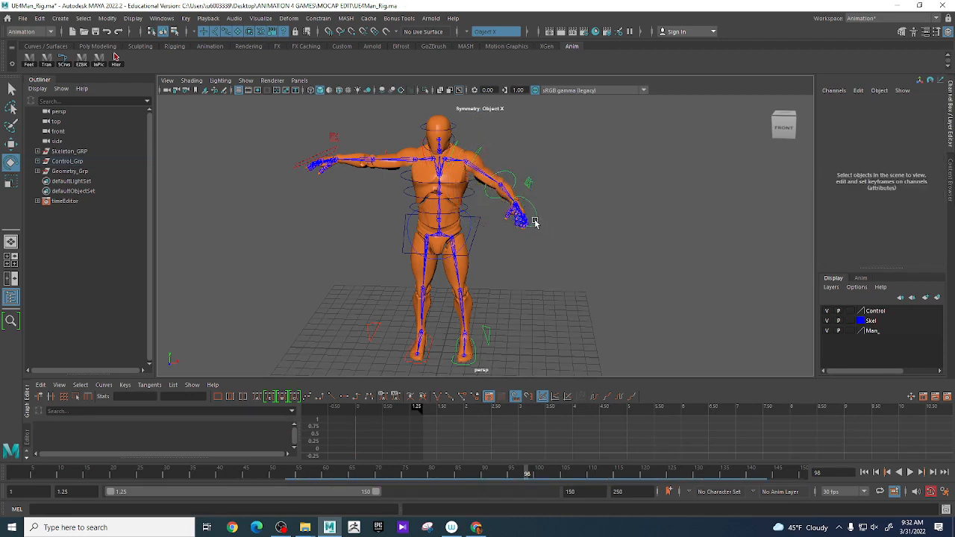
left_click(537, 211)
left_click_drag(563, 209, 582, 221)
key("ctrl+z")
key("ctrl+z")
key("ctrl+z")
key("ctrl+z")
key("ctrl+z")
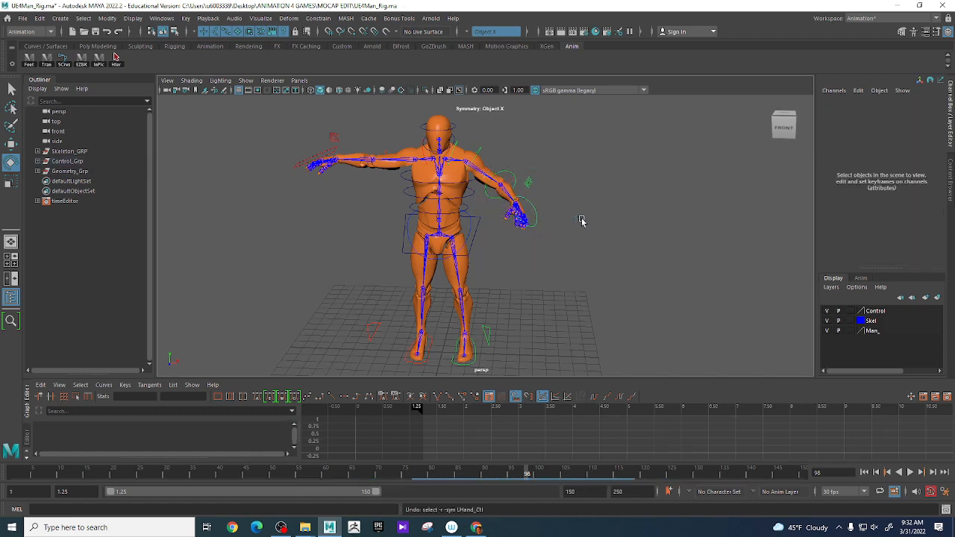
key("ctrl+z")
key("ctrl+z")
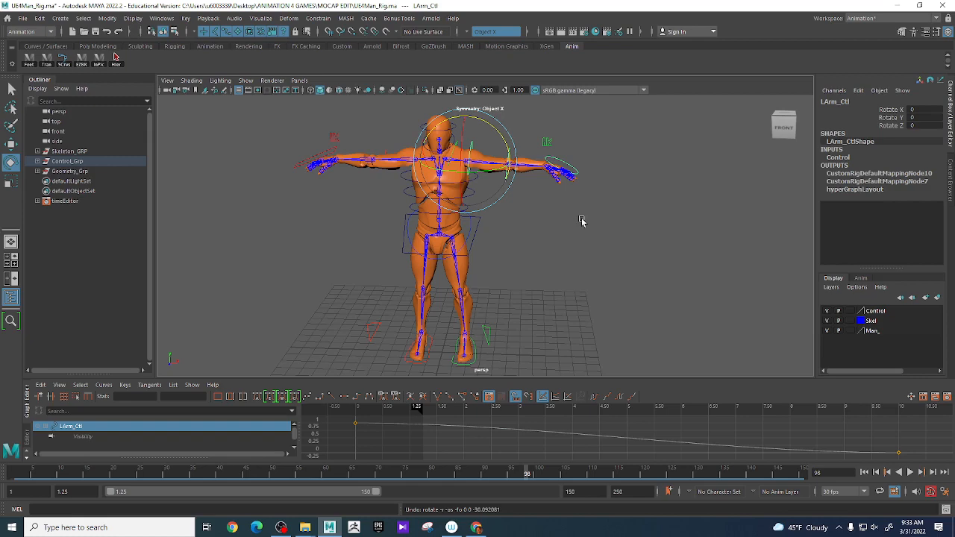
Step: Select the left arm IK handle and set its LIKswitch to 10
middle_click_drag(647, 172, 618, 181, "alt")
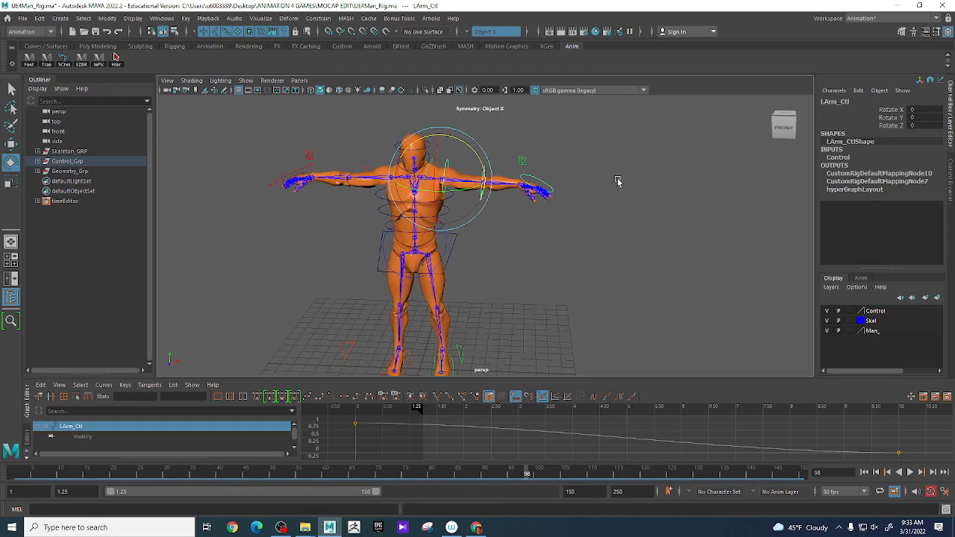
mouse_move(618, 181)
right_mouse_down("alt")
mouse_move(576, 182)
mouse_move(602, 190)
right_mouse_up("alt")
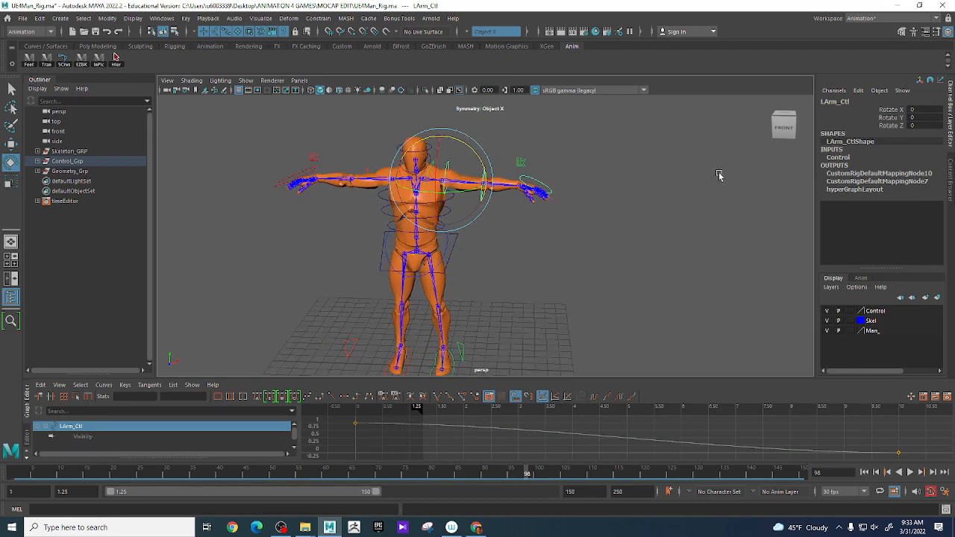
left_click(596, 188)
left_click(522, 163)
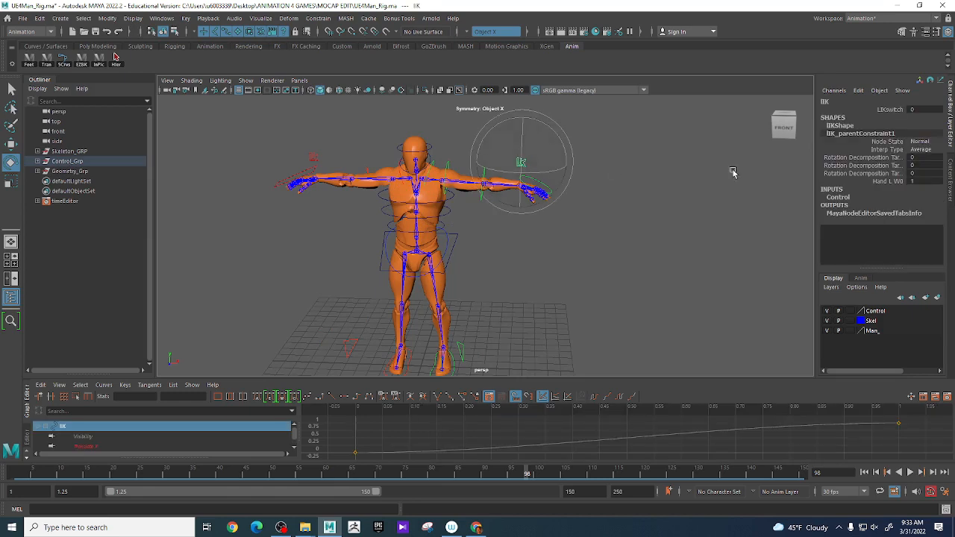
left_click(924, 110)
type("10")
key("Return")
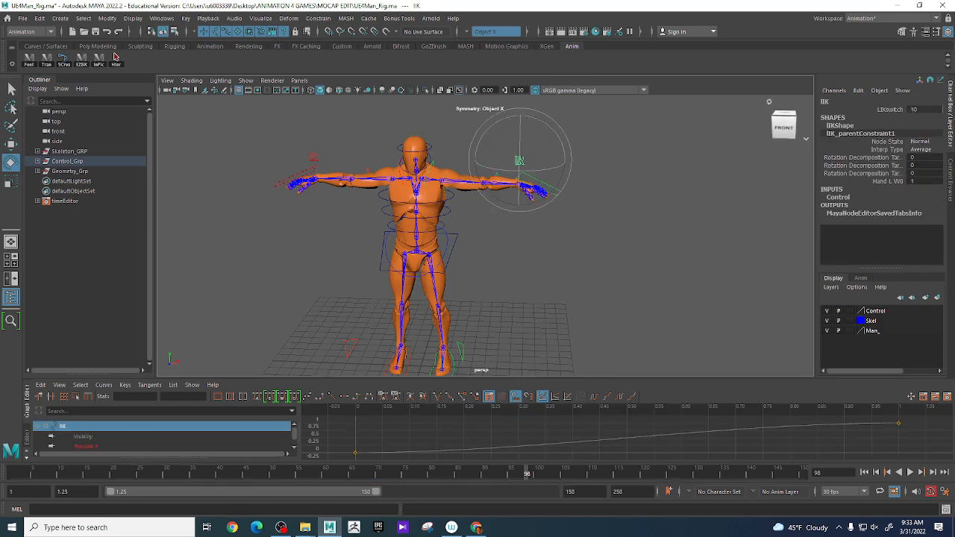
Step: Deselect everything and orbit and dolly out to see the whole T-posed mannequin
left_click(568, 260)
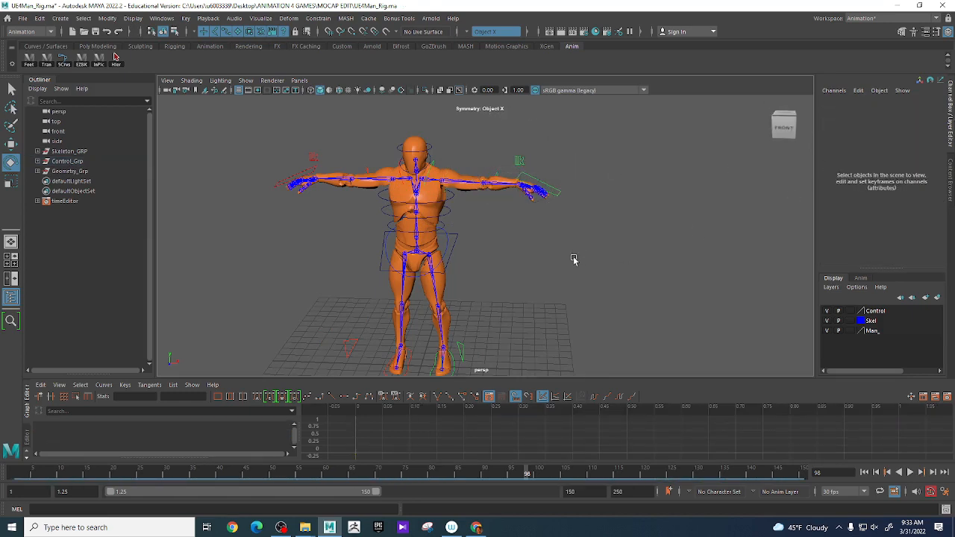
mouse_move(559, 264)
left_mouse_down("alt")
mouse_move(490, 259)
mouse_move(554, 254)
left_mouse_up("alt")
right_click_drag(555, 254, 489, 227, "alt")
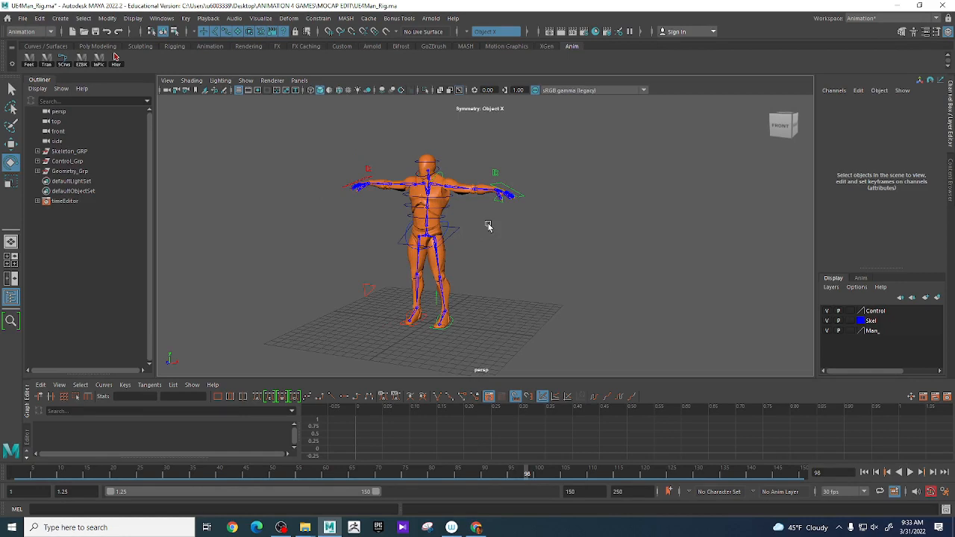
left_click(23, 18)
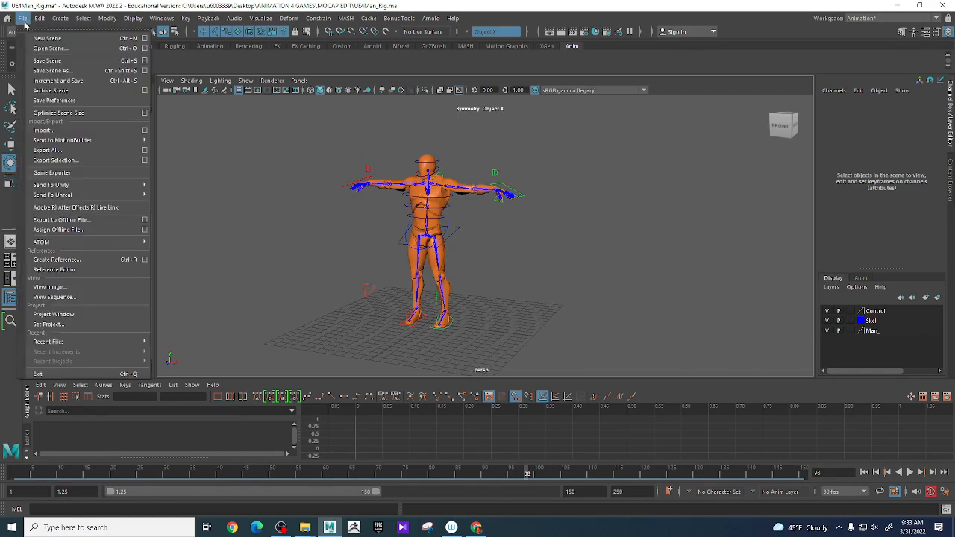
Step: Save UE4Man_Rig.ma, continuing past the Student Version File warning
left_click(73, 60)
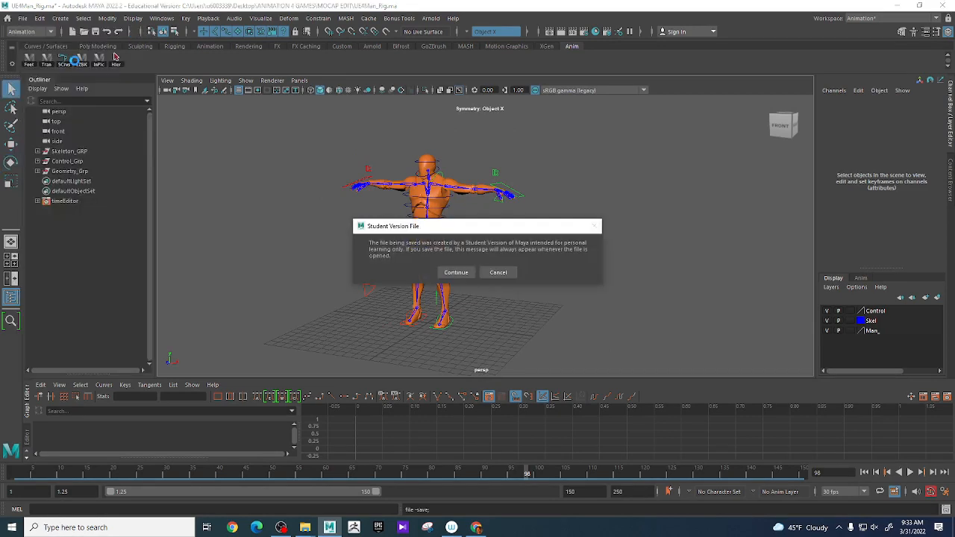
left_click(459, 274)
key("e")
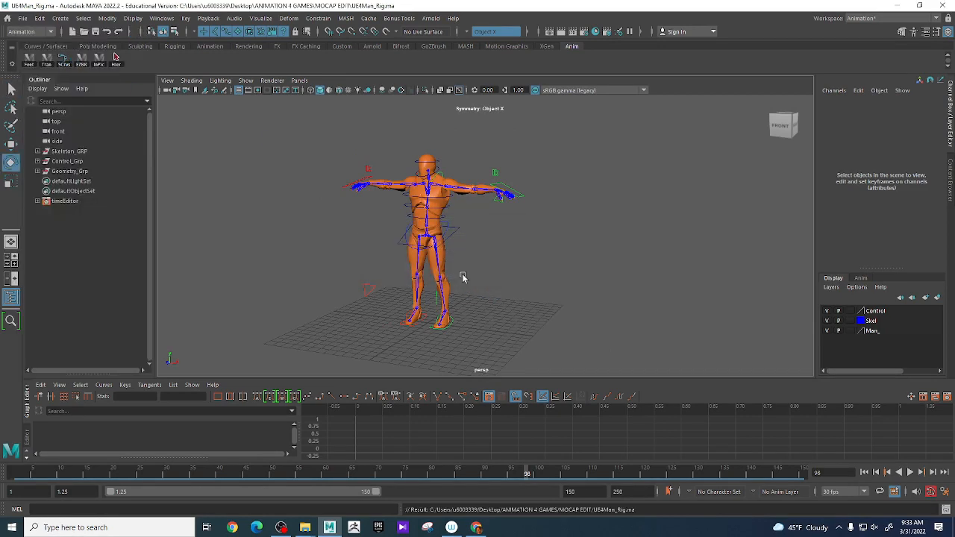
left_click_drag(491, 275, 512, 257, "alt")
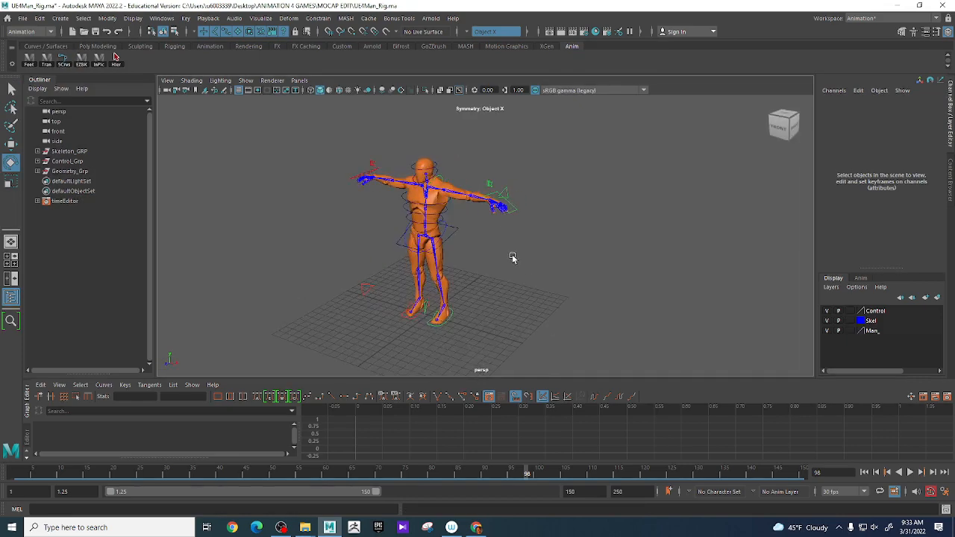
left_click(26, 20)
Step: Open Cameron-Kame.fbx without saving the rig, then orbit to a near-front view of the skeleton
left_click(50, 44)
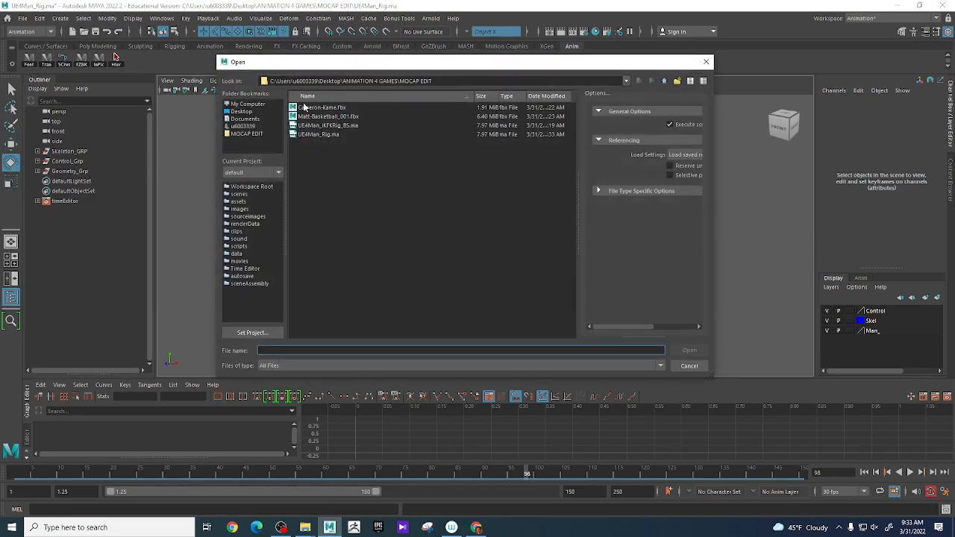
left_click(321, 109)
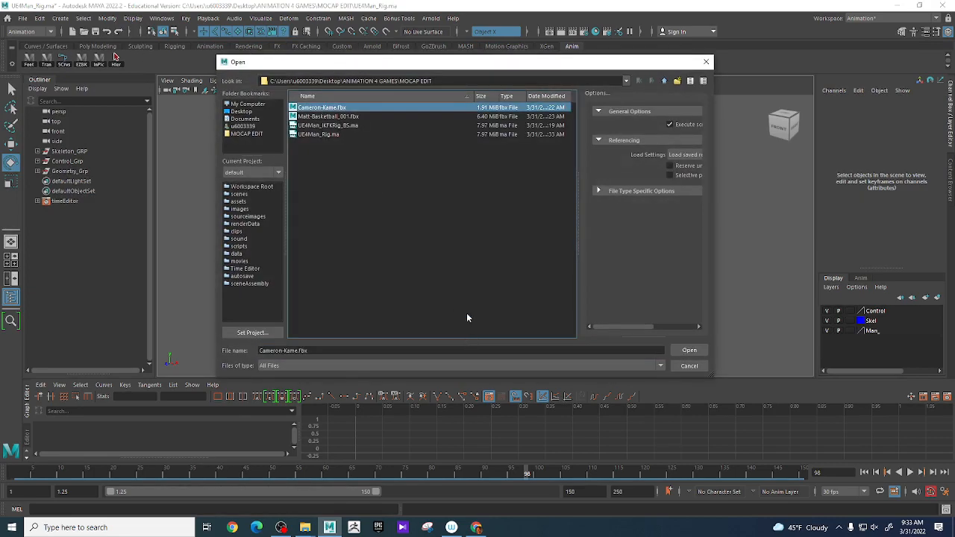
left_click(689, 350)
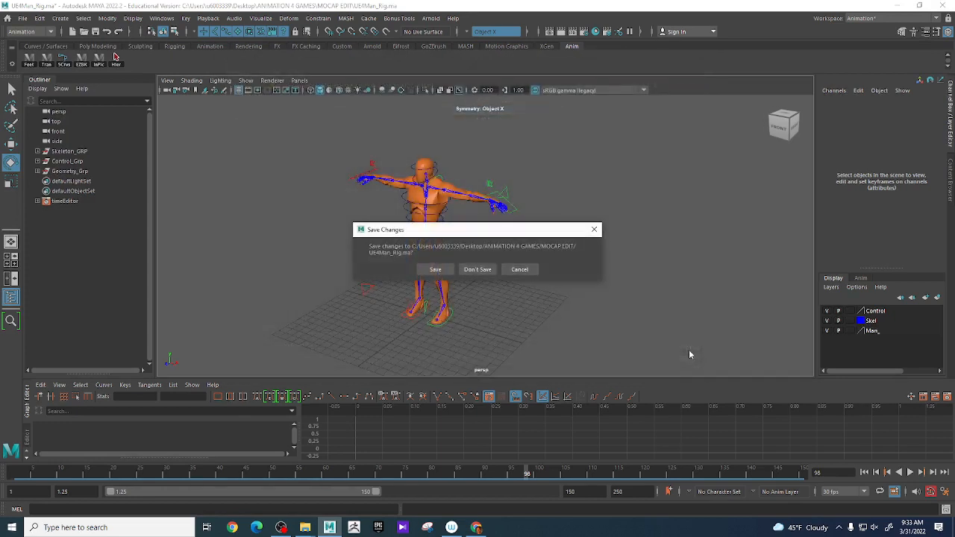
left_click(476, 270)
left_click_drag(559, 291, 358, 268, "alt")
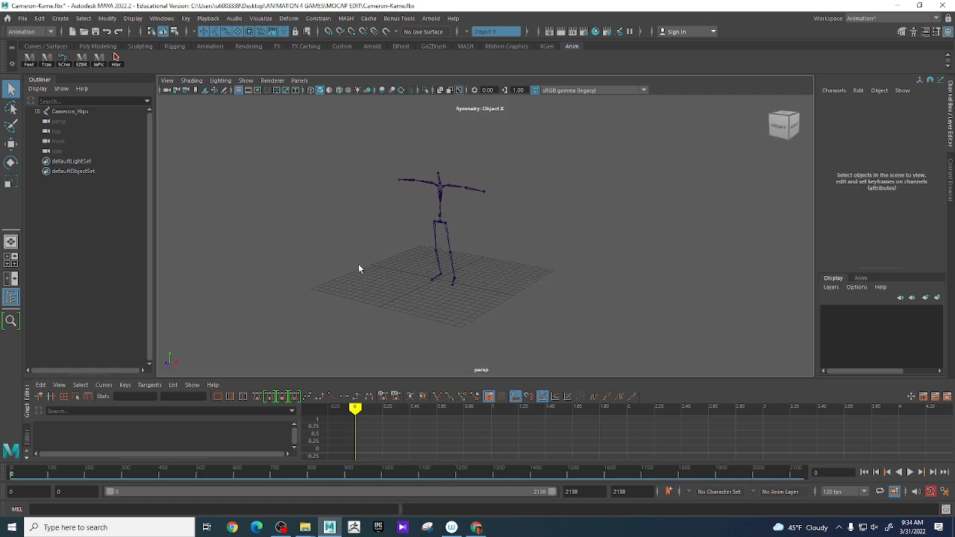
Step: Play the Cameron-Kame mocap dance, stop back at frame 0, and select Cameron_Hips to view its curves
key("alt+v")
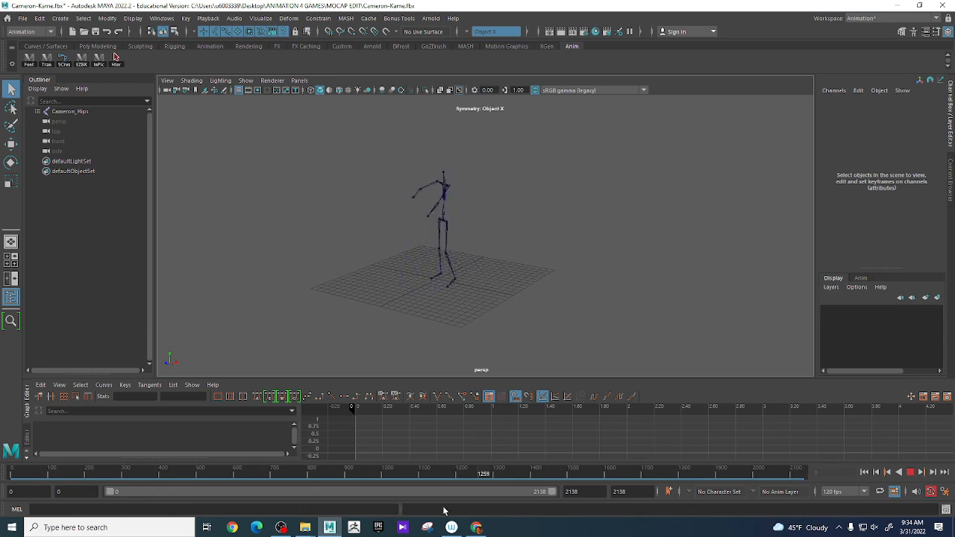
left_click(12, 475)
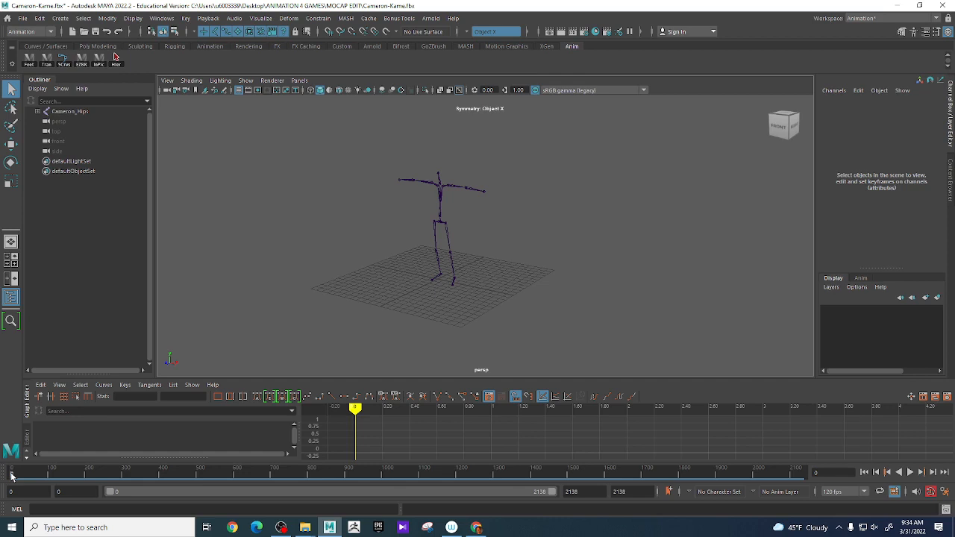
left_click(440, 198)
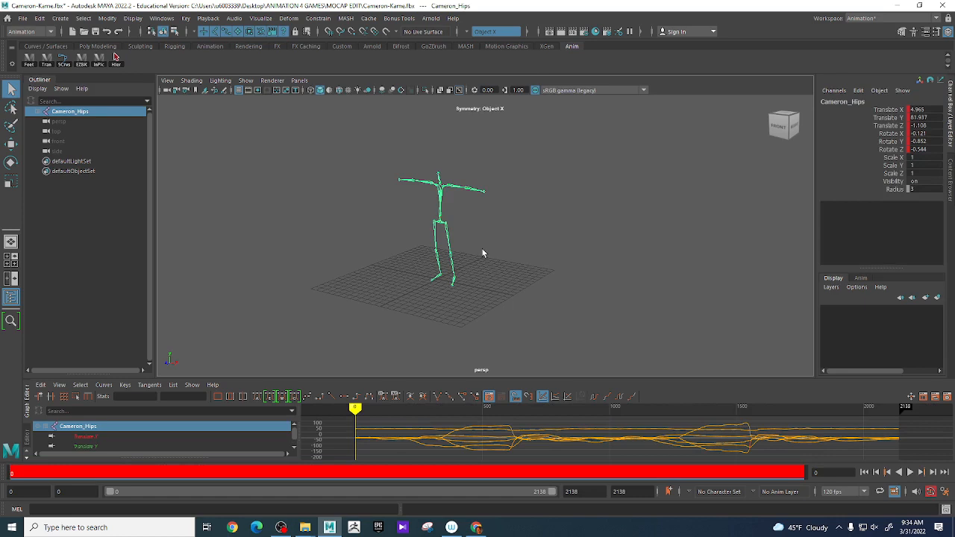
Step: Reselect the hips and select the full Cameron joint hierarchy with Hier and Select > Hierarchy
left_click(487, 241)
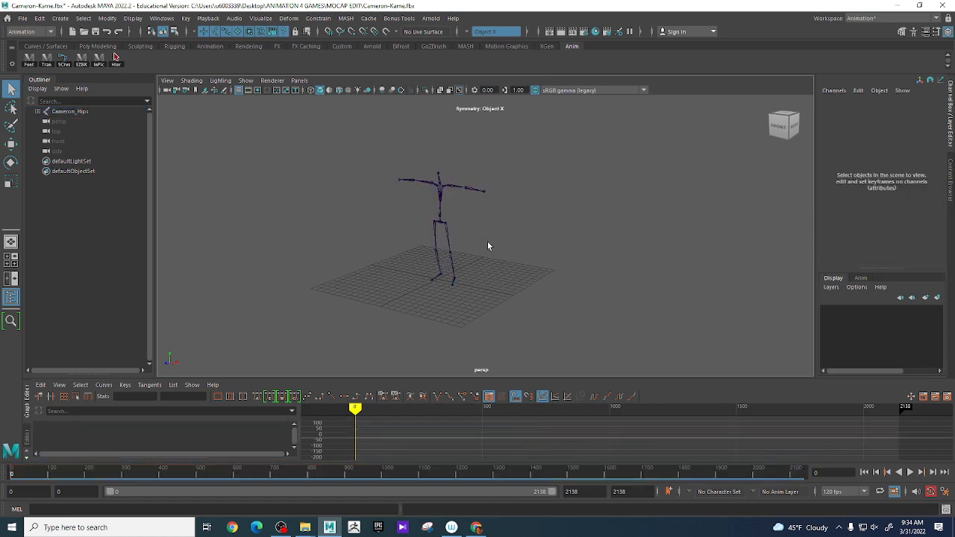
left_click(441, 222)
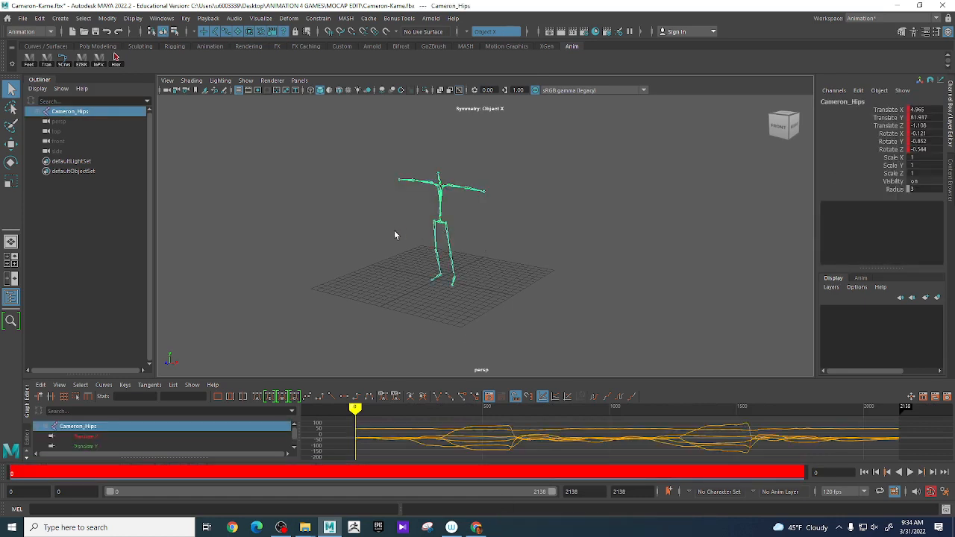
left_click(116, 60)
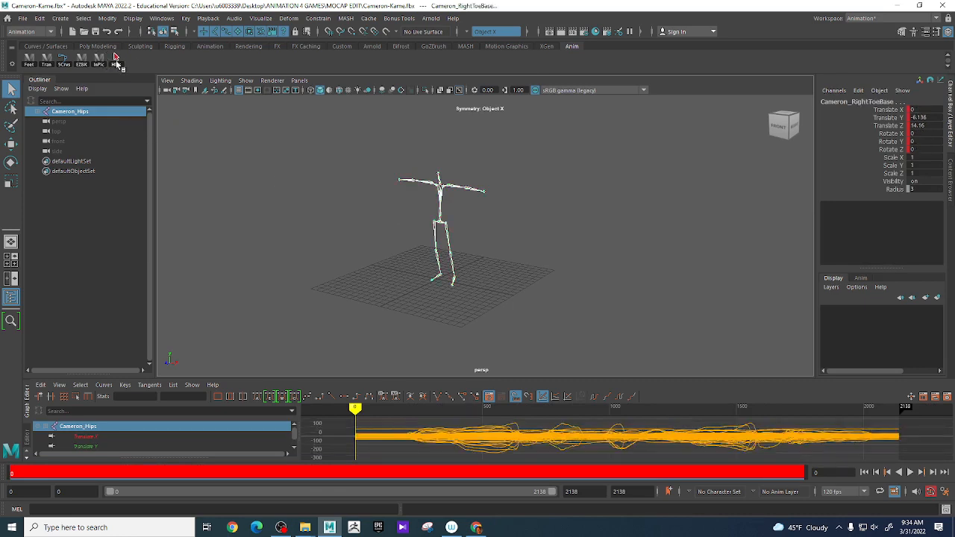
left_click(84, 19)
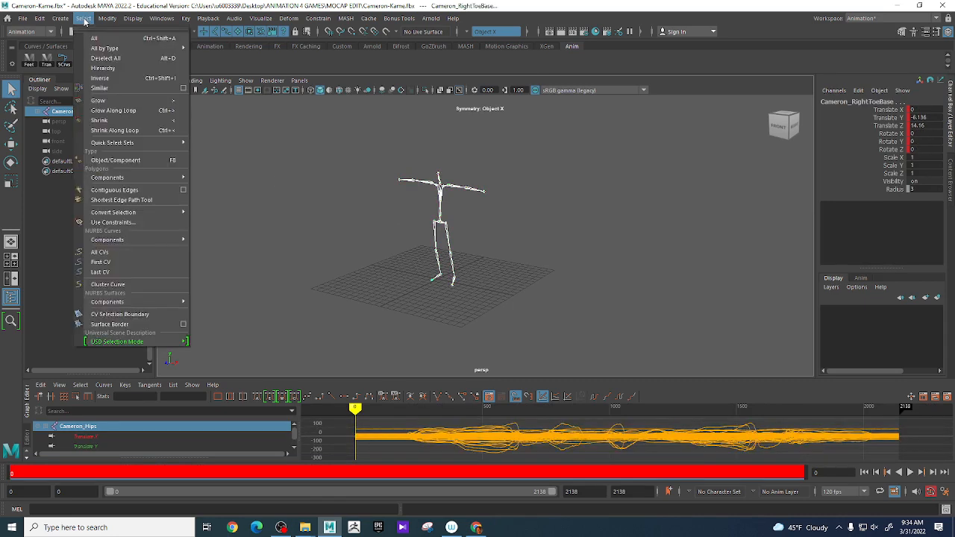
left_click(95, 69)
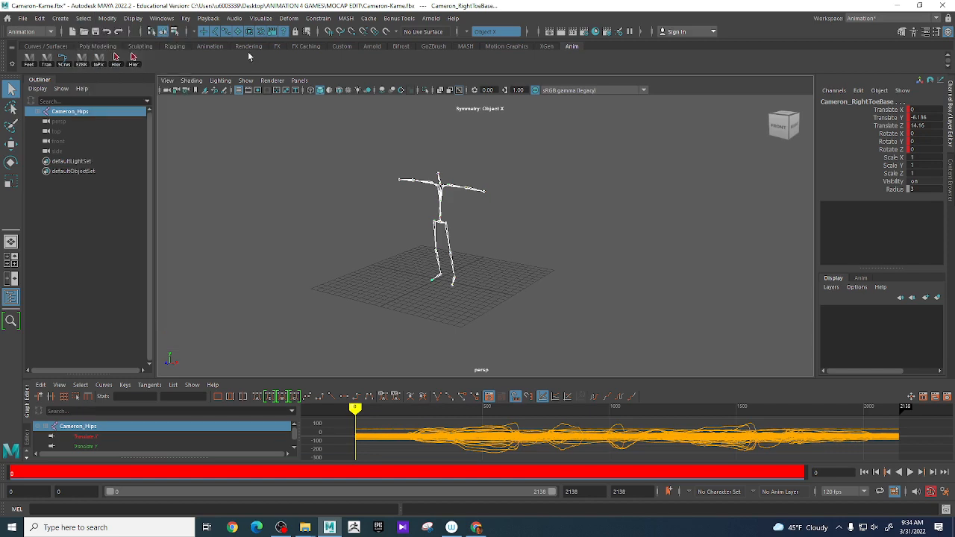
Step: Delete the duplicate shelf shortcut, then marquee-select the Cameron_Hips joint
right_click(133, 60)
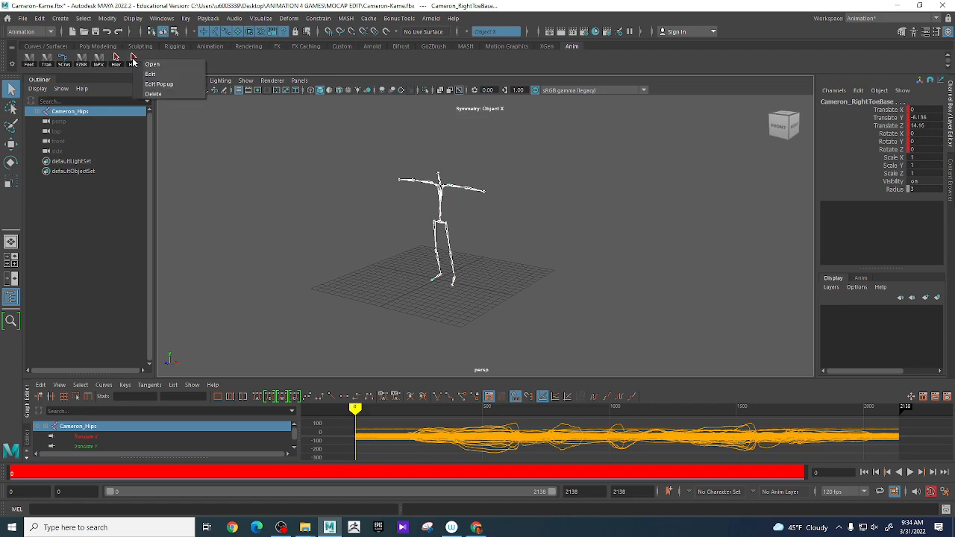
left_click(153, 94)
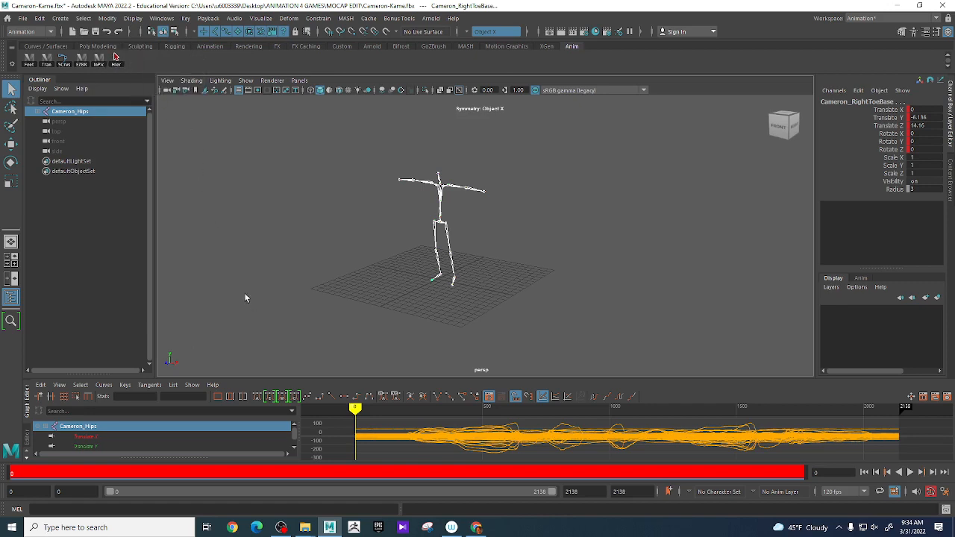
left_click(245, 293)
left_click_drag(244, 289, 246, 264, "alt")
right_click_drag(247, 264, 330, 288, "alt")
left_click_drag(366, 204, 478, 216)
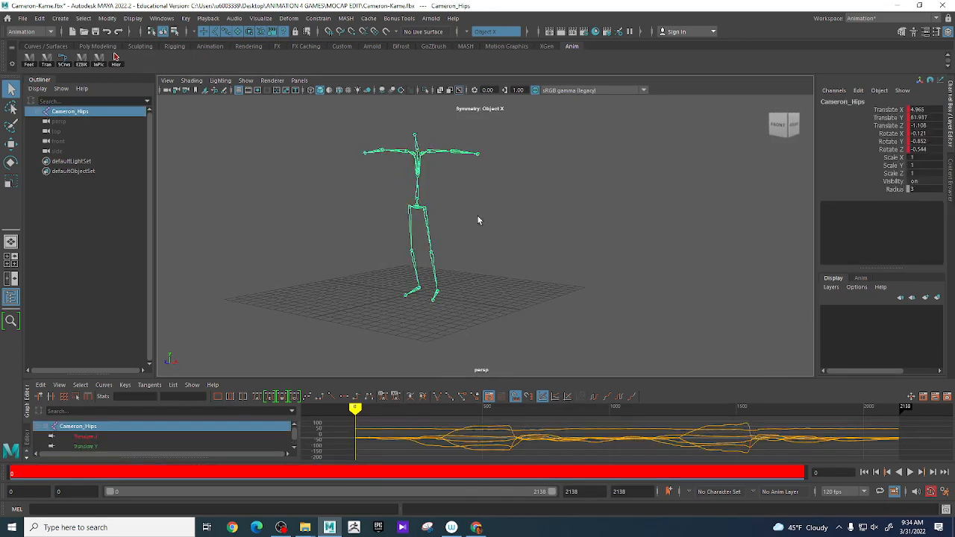
Step: Play and scrub the mocap animation, select the left upper leg joint, then switch to the browser
left_click(501, 211)
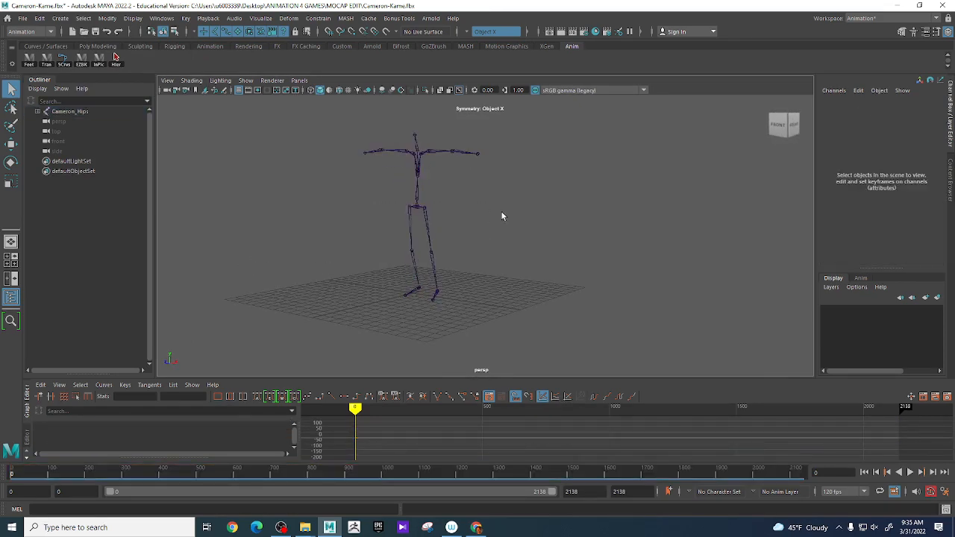
key("alt+v")
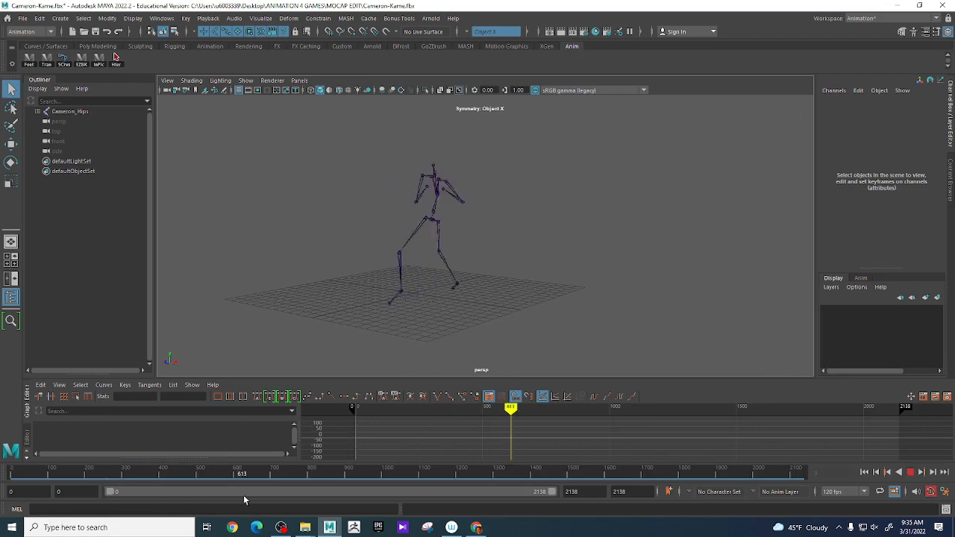
left_click_drag(426, 508, 369, 510)
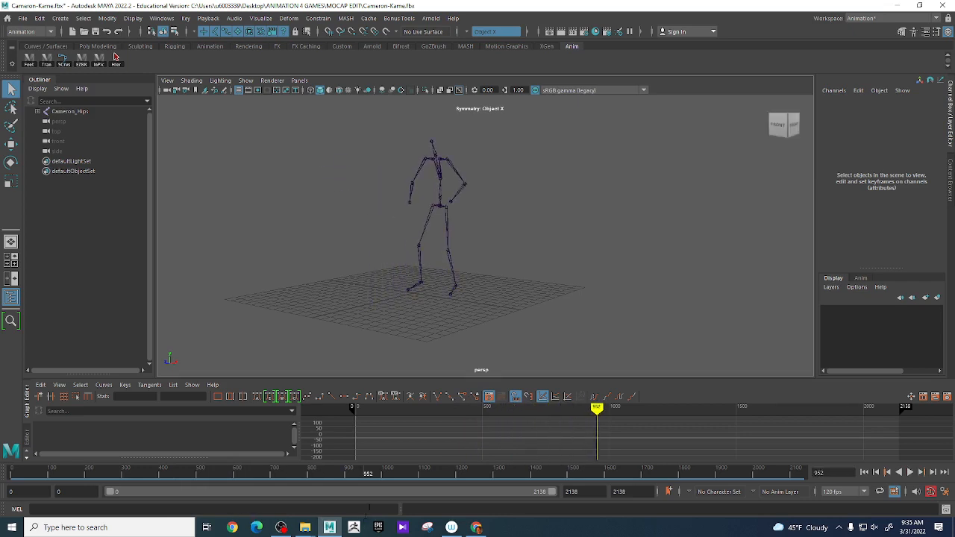
left_click(446, 239)
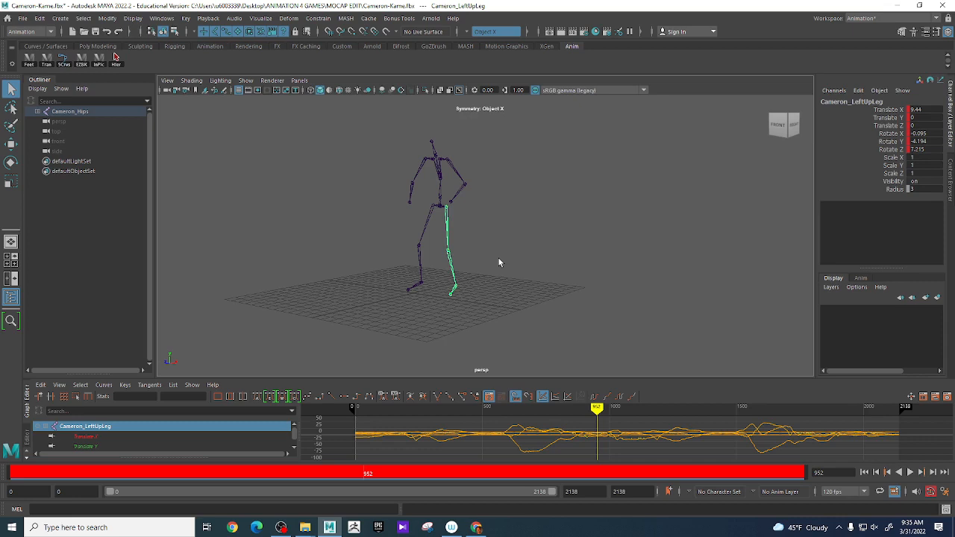
key("alt+Tab")
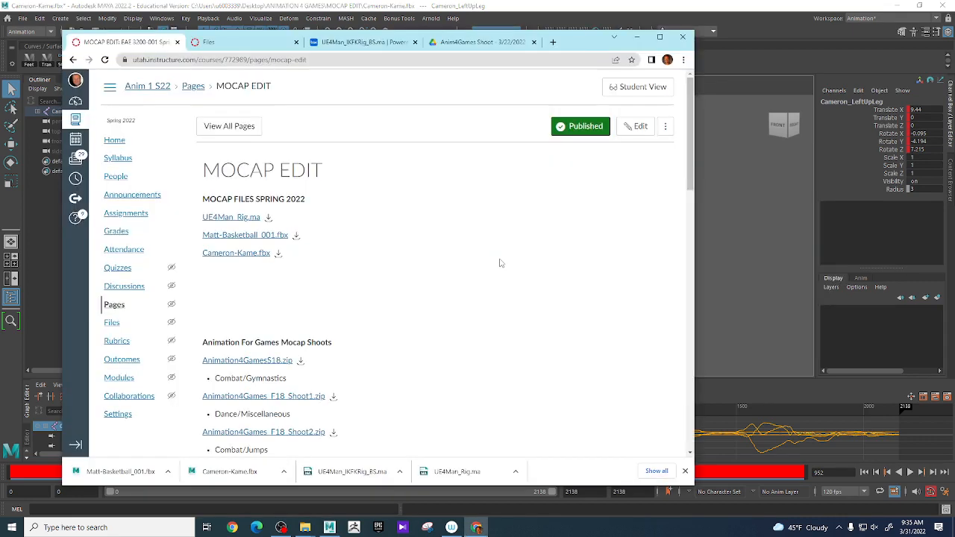
Step: From the course Home, go to the SCRIPTS page and download pose2shelf.mel
left_click(118, 142)
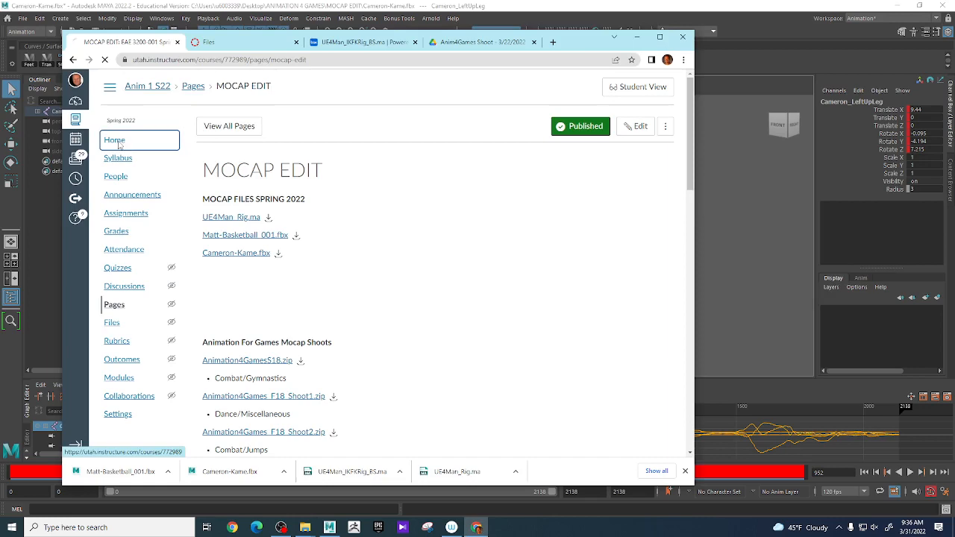
scroll(314, 191, "down", 2)
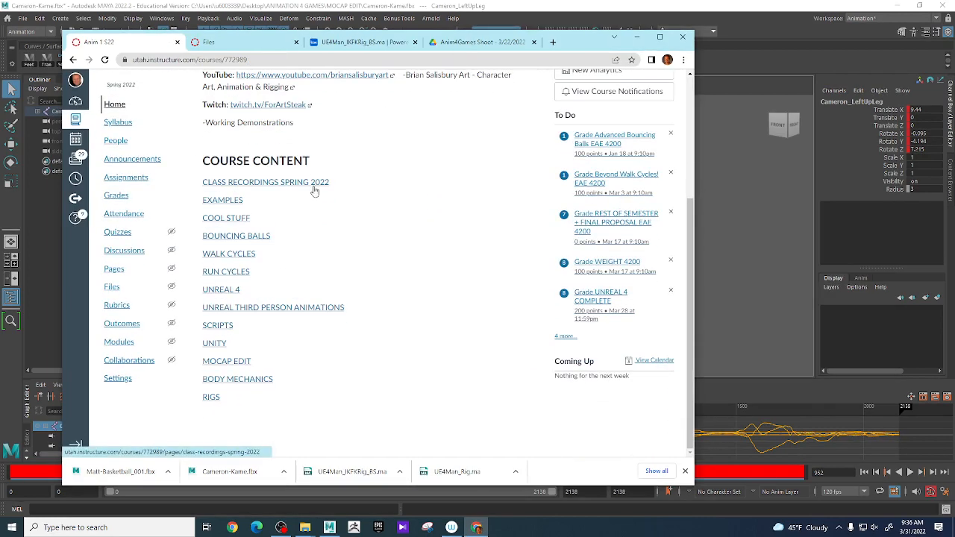
left_click(224, 328)
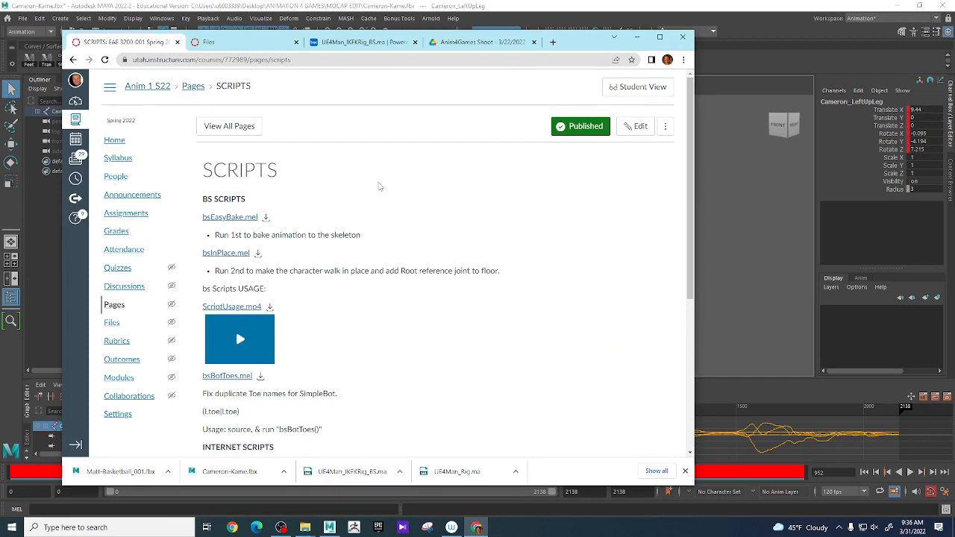
scroll(378, 187, "down", 3)
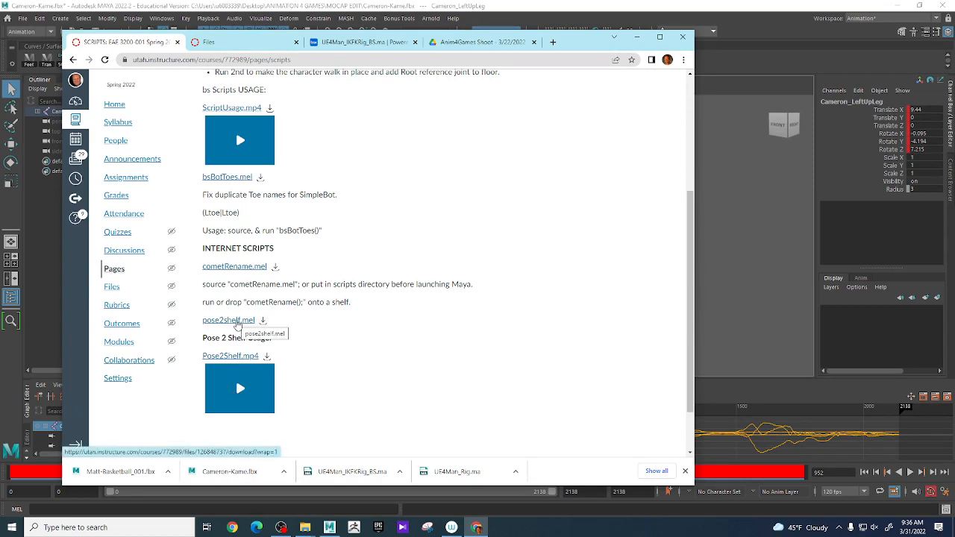
left_click(237, 325)
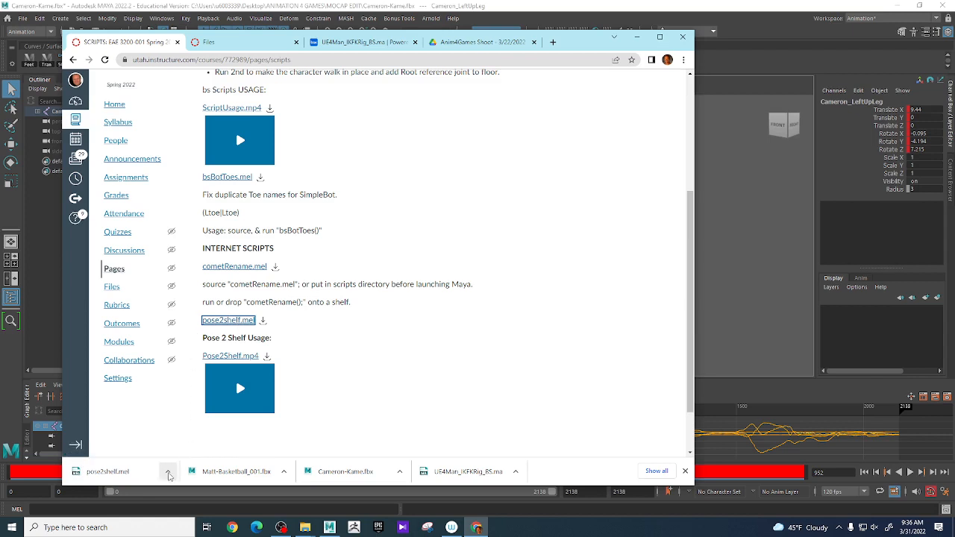
left_click(169, 472)
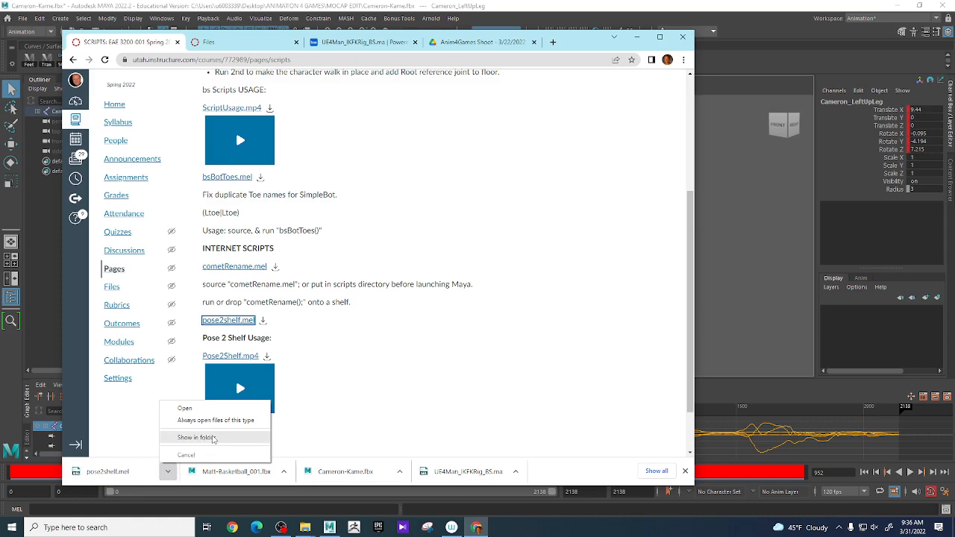
Step: Show pose2shelf.mel in its Downloads folder and cut it
left_click(196, 437)
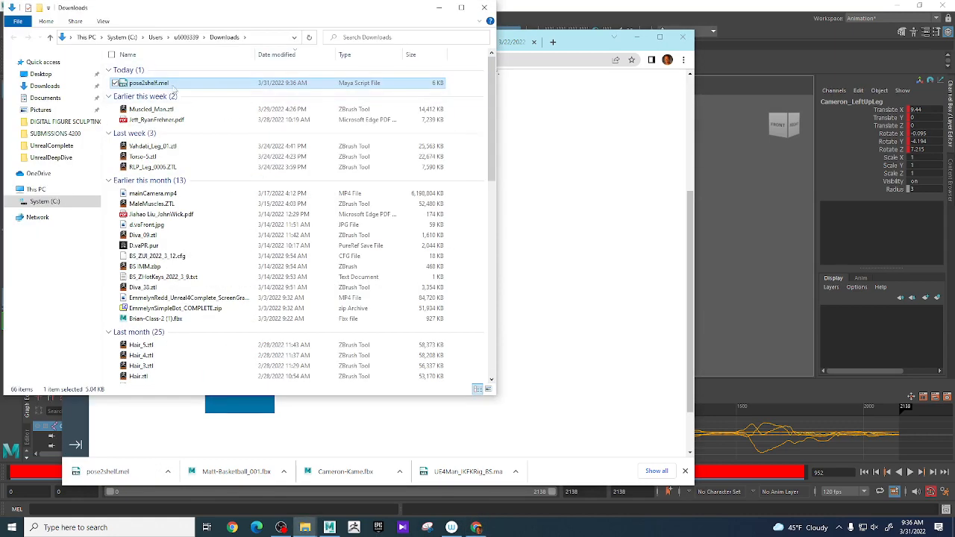
right_click(168, 83)
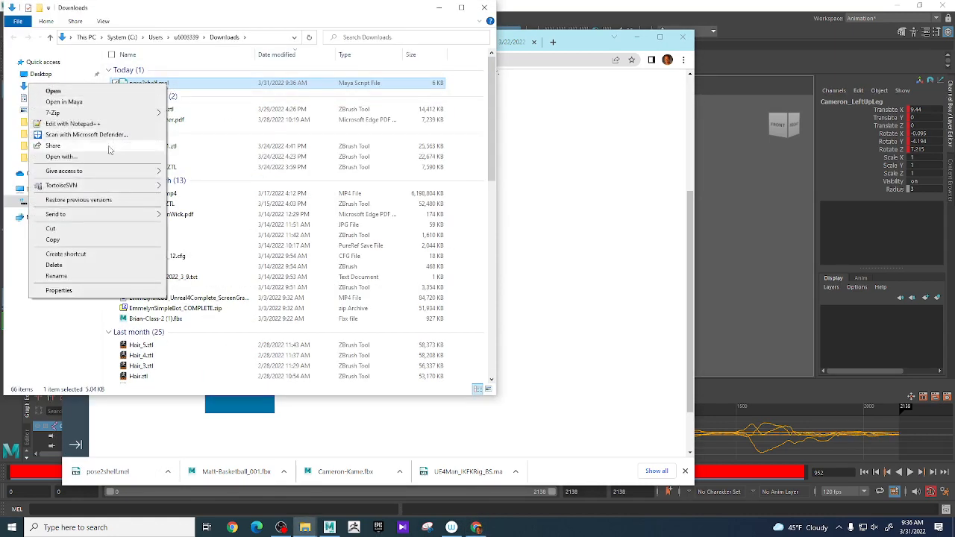
left_click(85, 230)
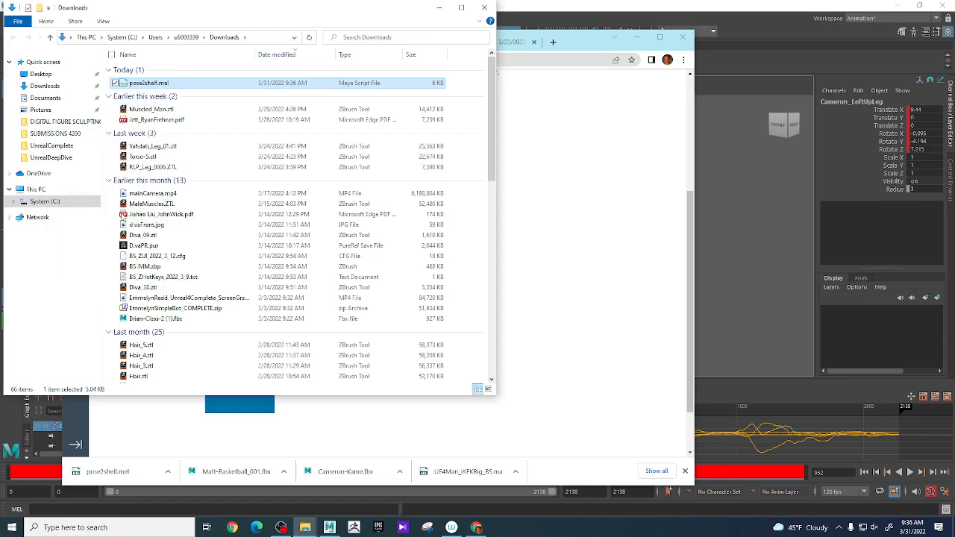
left_click_drag(250, 12, 445, 73)
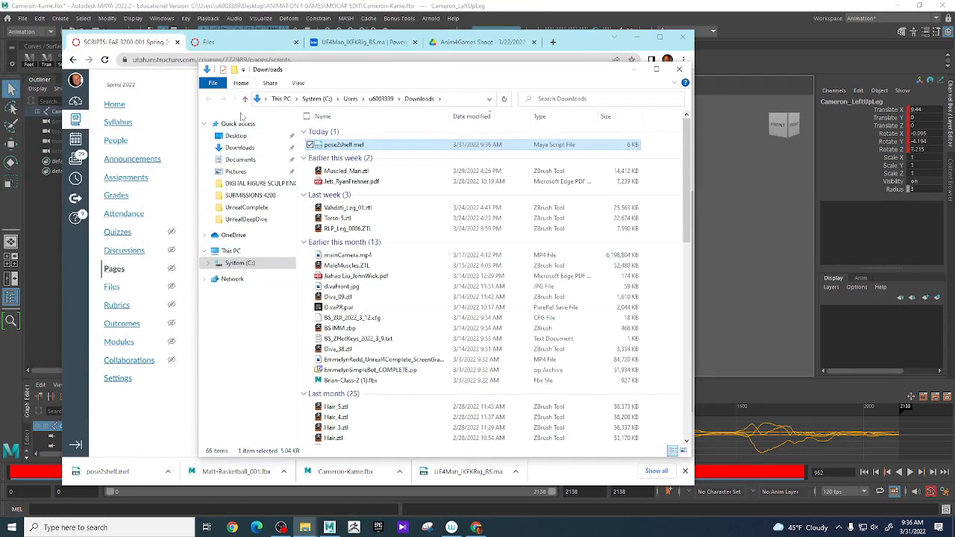
Step: Paste pose2shelf.mel into Documents\maya\2022\prefs\scripts and return to Maya
left_click(241, 160)
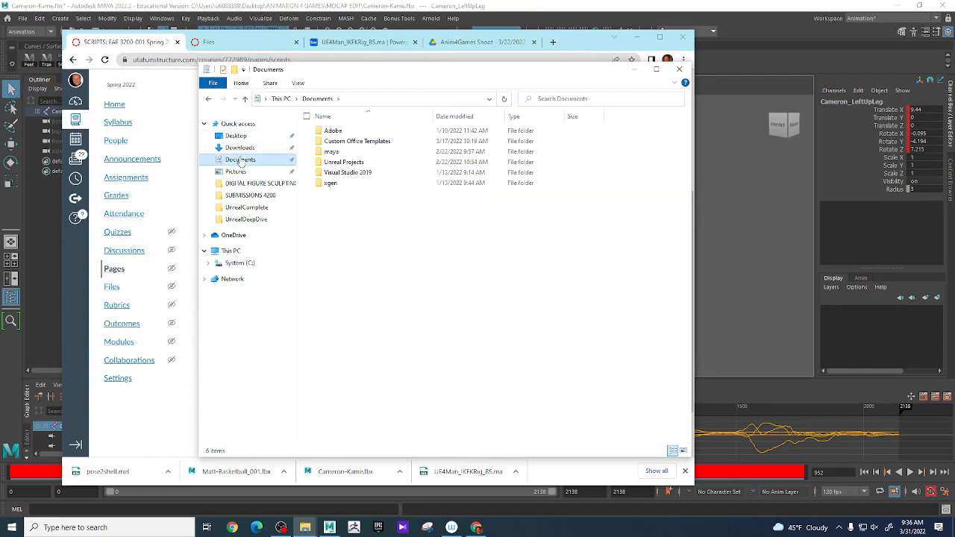
double_click(343, 153)
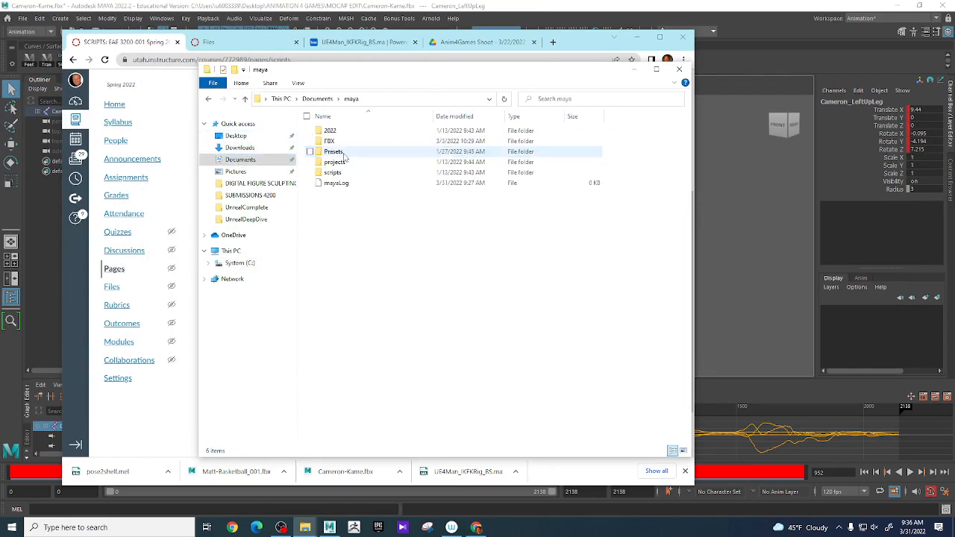
double_click(332, 130)
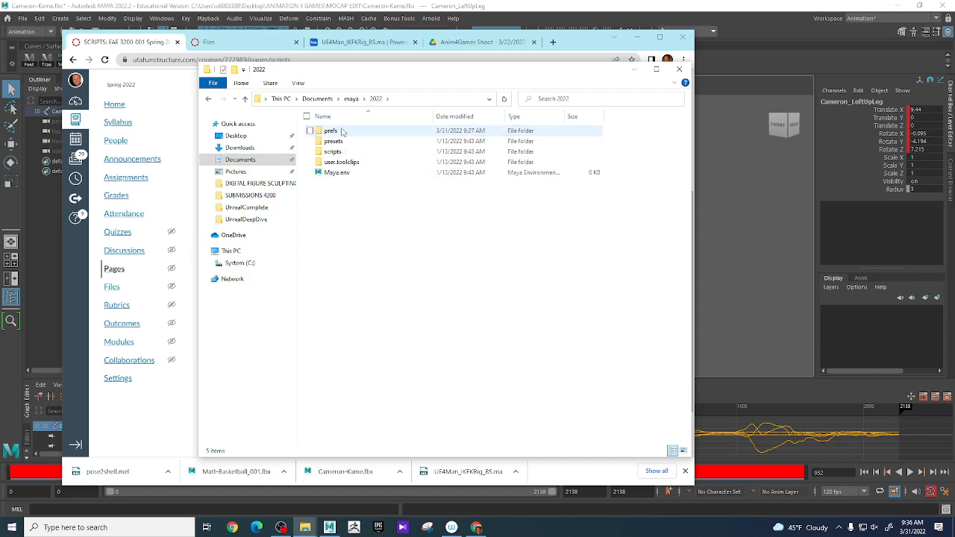
double_click(349, 132)
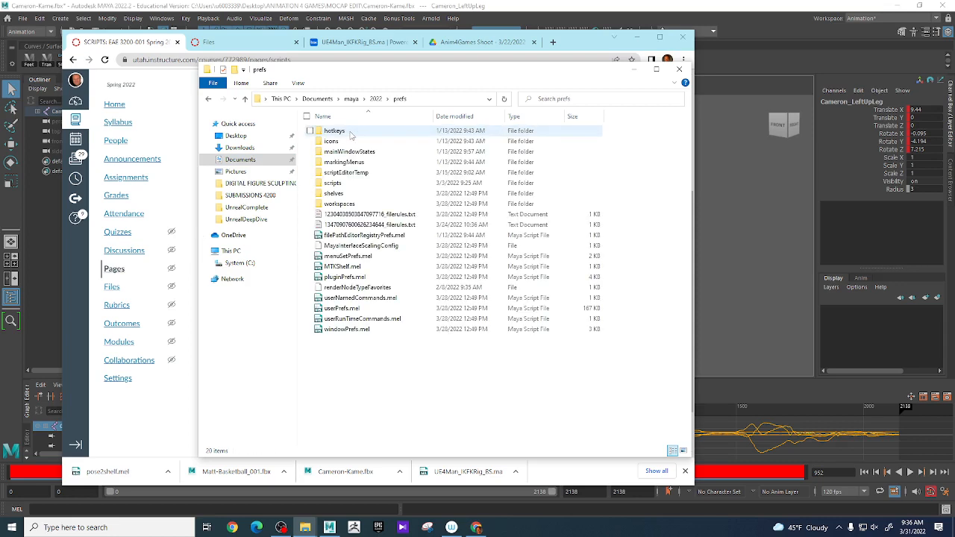
double_click(350, 184)
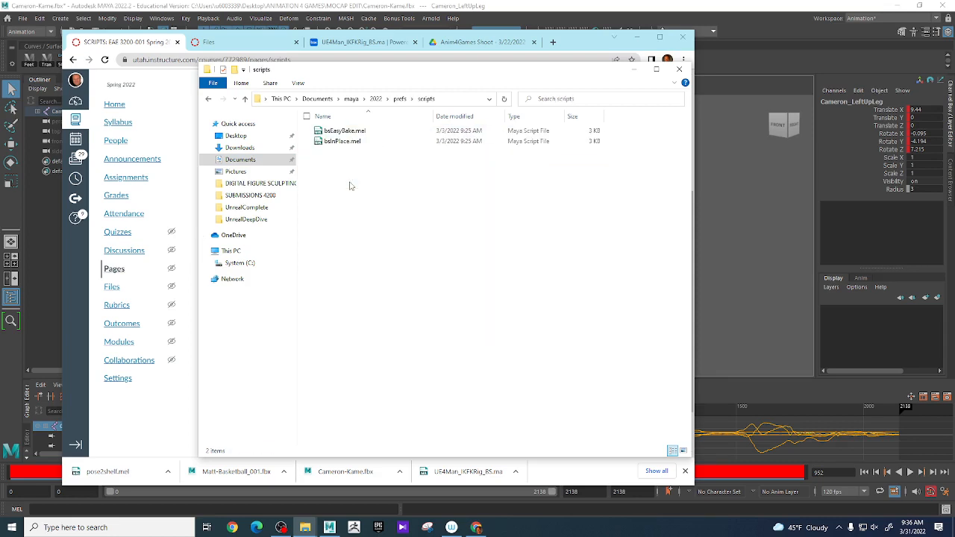
right_click(350, 182)
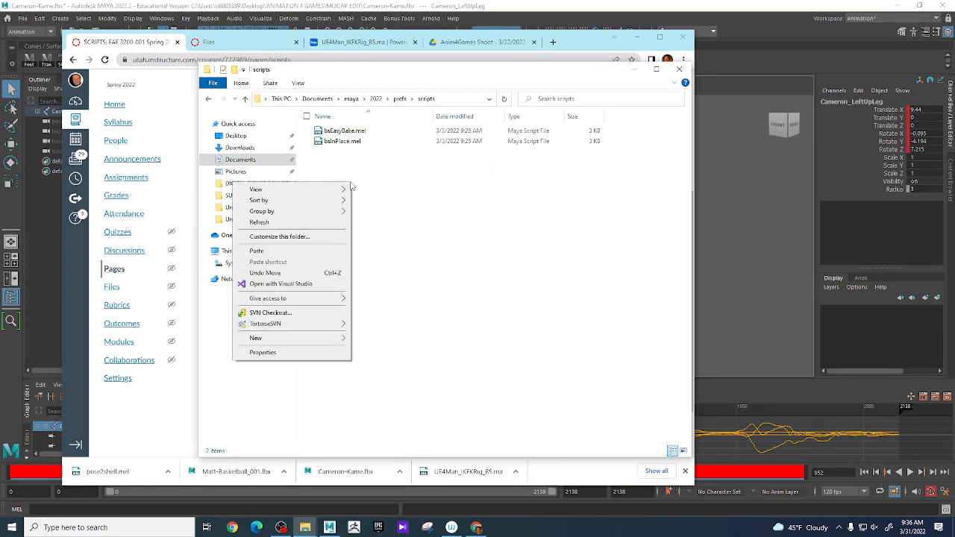
mouse_move(344, 191)
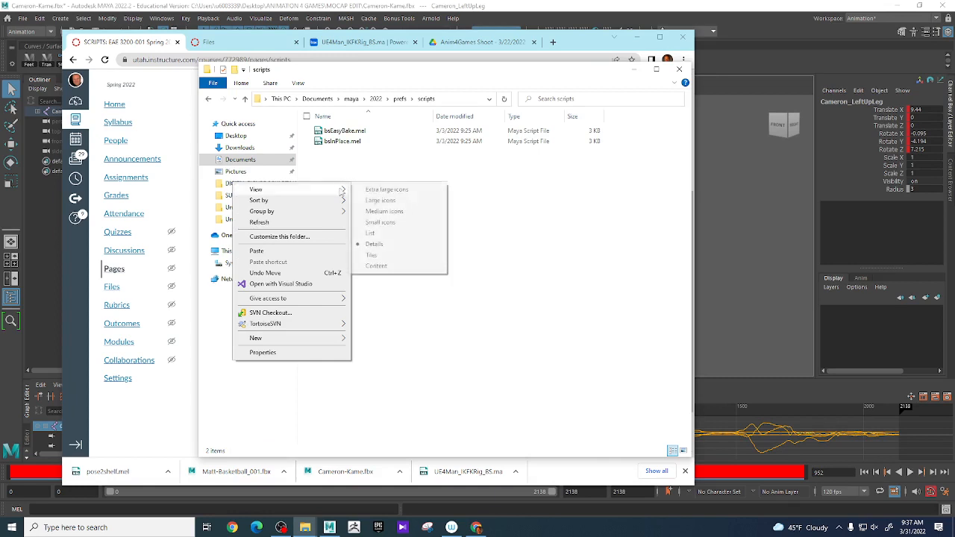
left_click(306, 251)
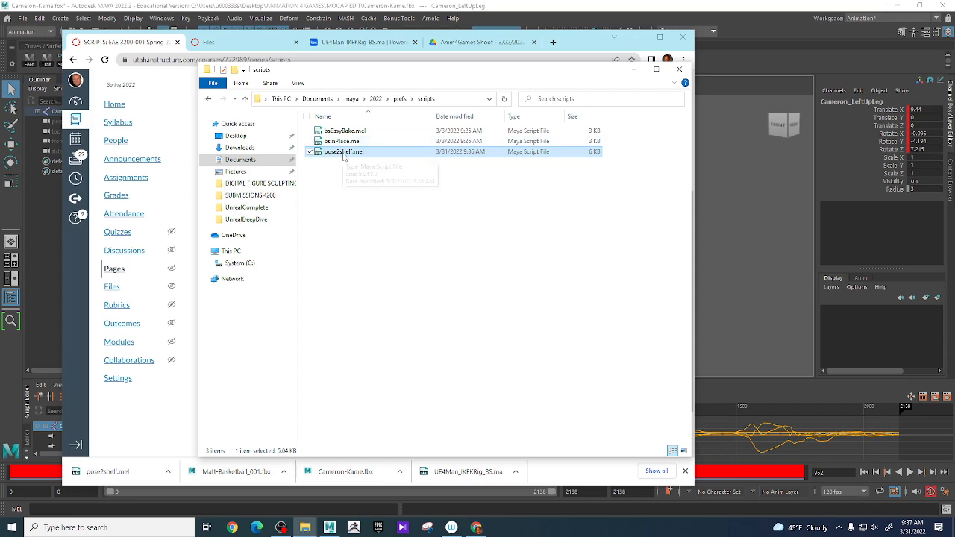
left_click(737, 215)
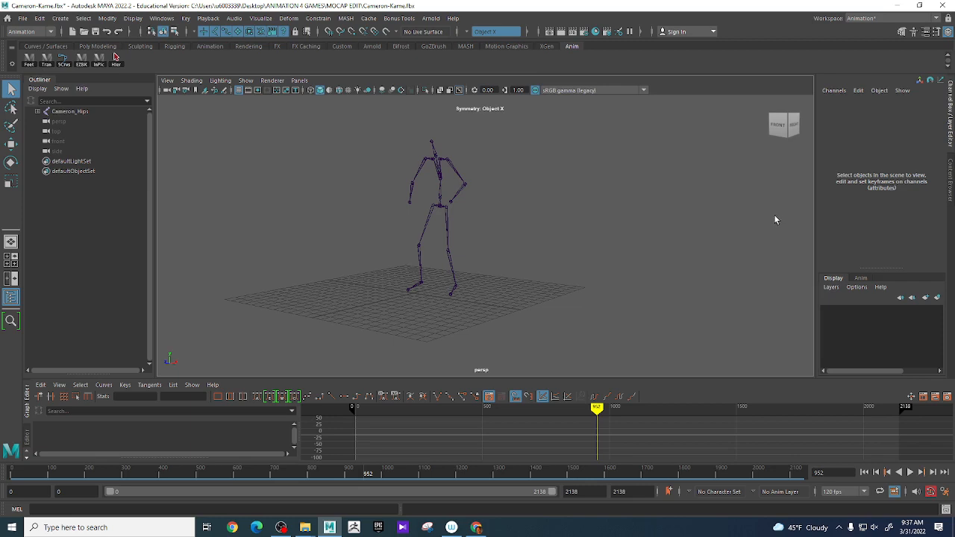
Step: Orbit and pan the perspective view to recentre the skeleton, then open the Windows menu
left_click_drag(609, 288, 630, 246, "alt")
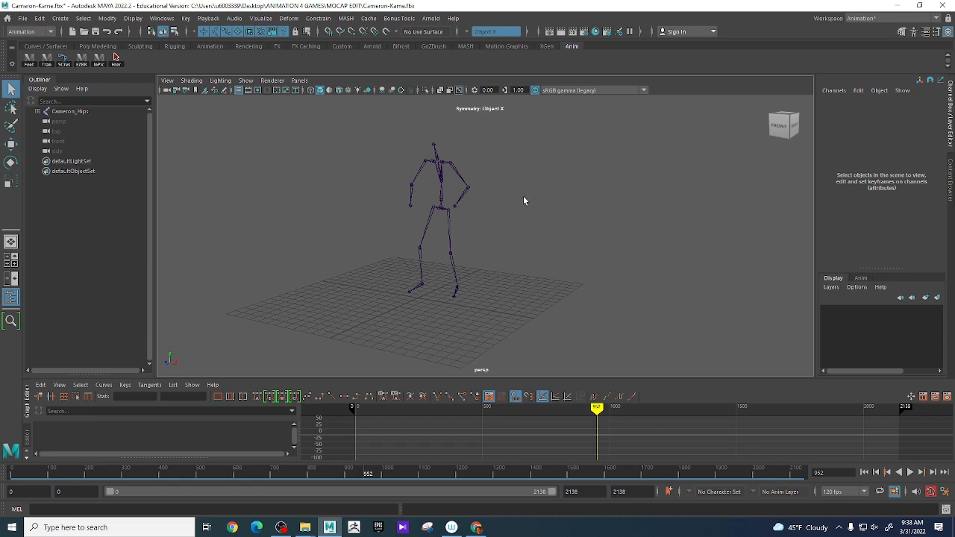
mouse_move(527, 180)
middle_mouse_down("alt")
mouse_move(508, 199)
mouse_move(516, 190)
middle_mouse_up("alt")
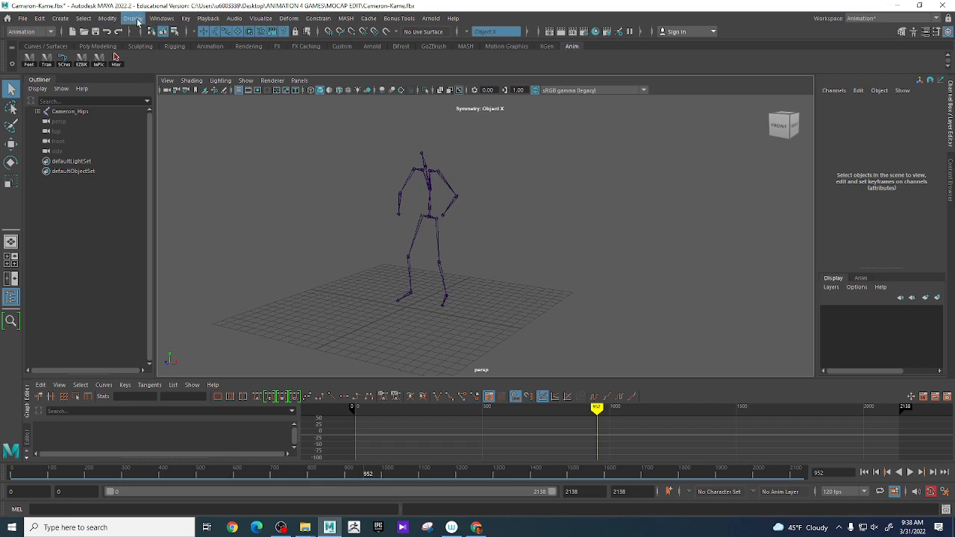
left_click(161, 21)
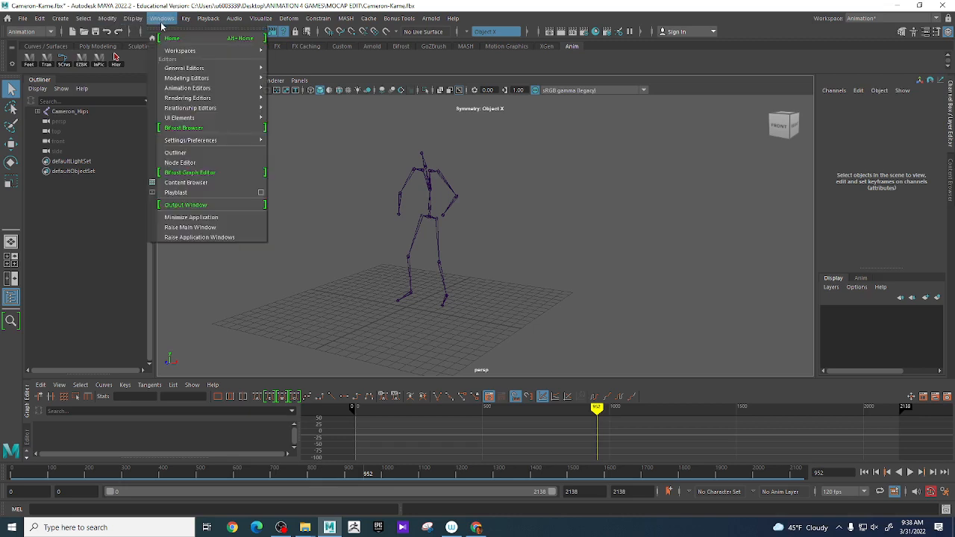
Step: Open the Script Editor, add a new MEL tab, and clear the history pane
mouse_move(194, 70)
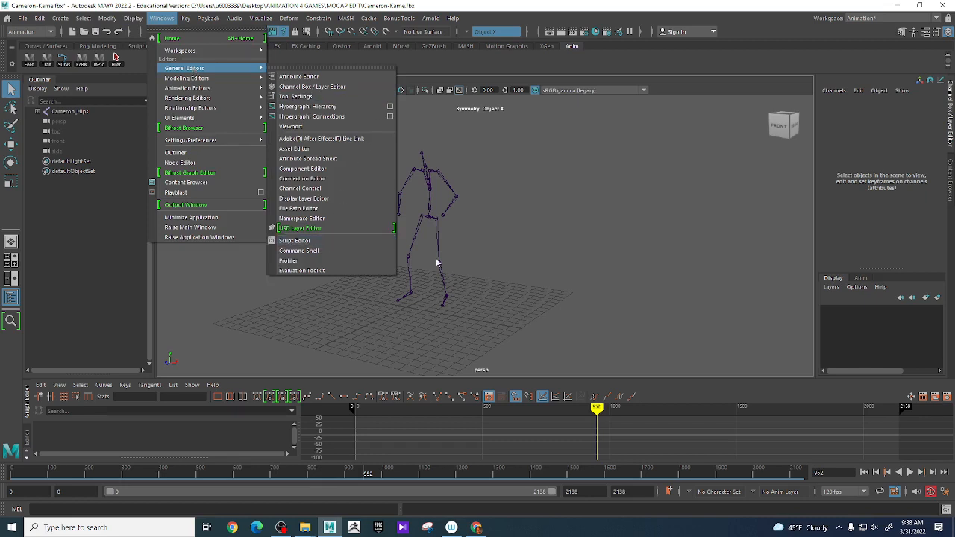
left_click(946, 510)
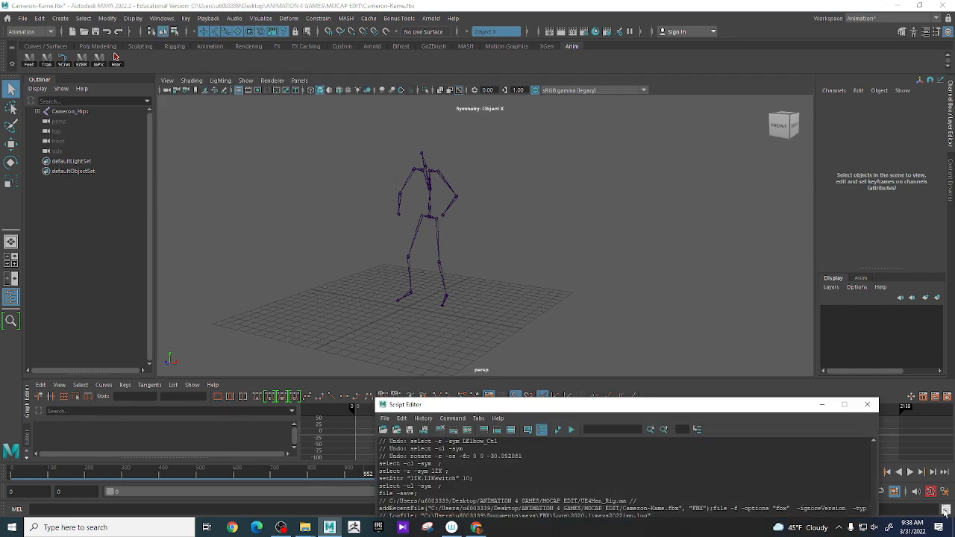
left_click_drag(579, 409, 615, 97)
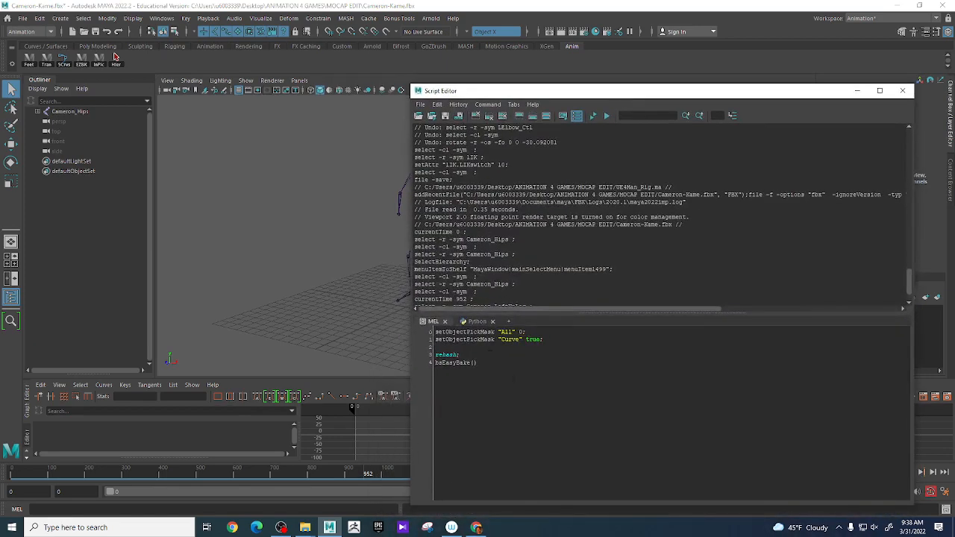
left_click(509, 322)
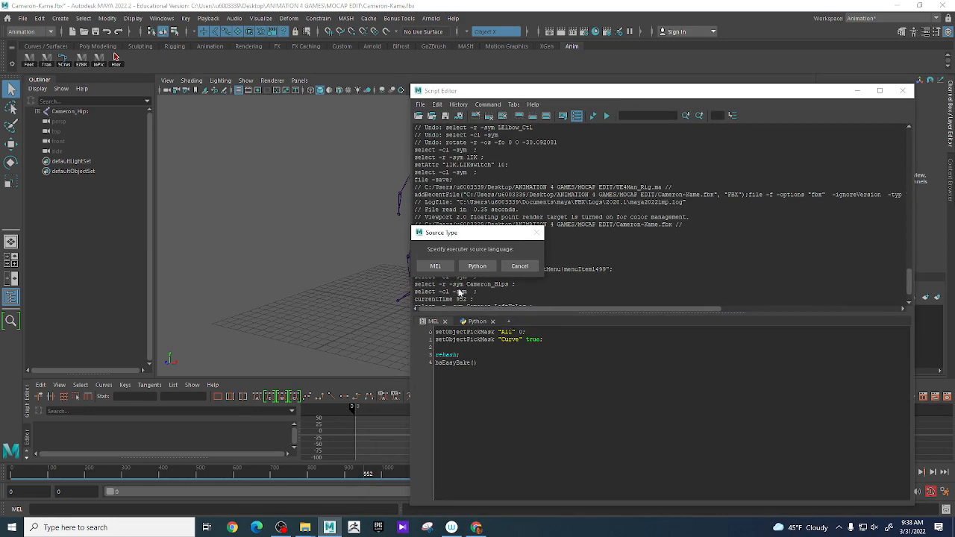
left_click(436, 266)
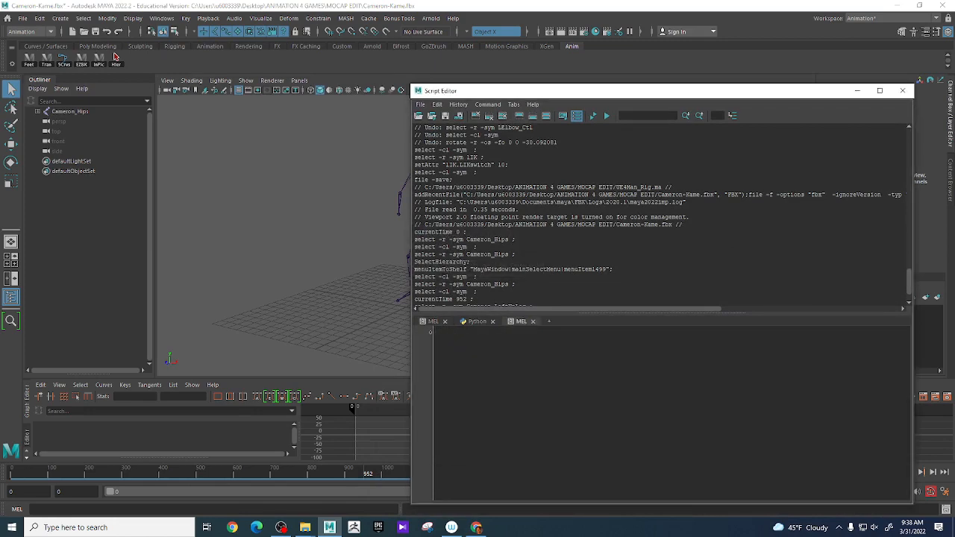
left_click_drag(551, 97, 517, 59)
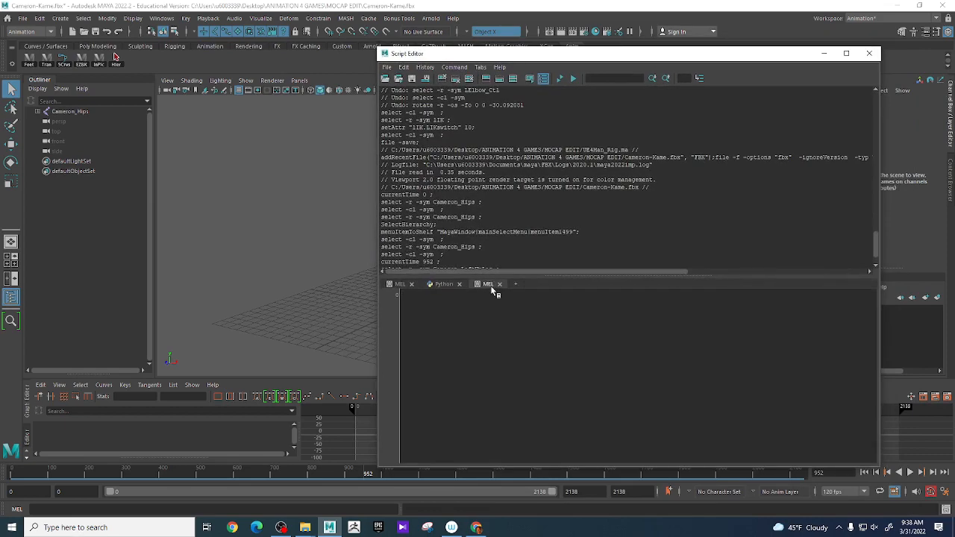
left_click(470, 80)
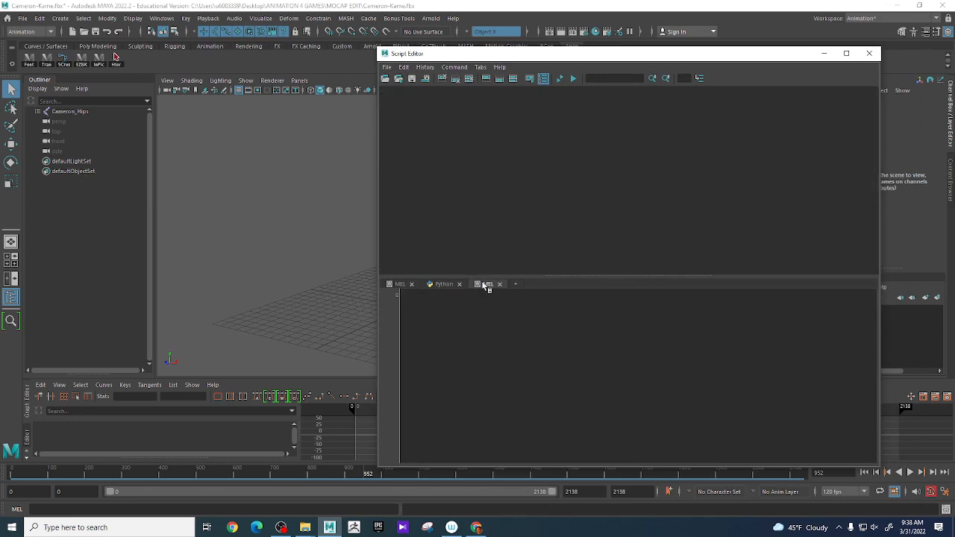
left_click(387, 68)
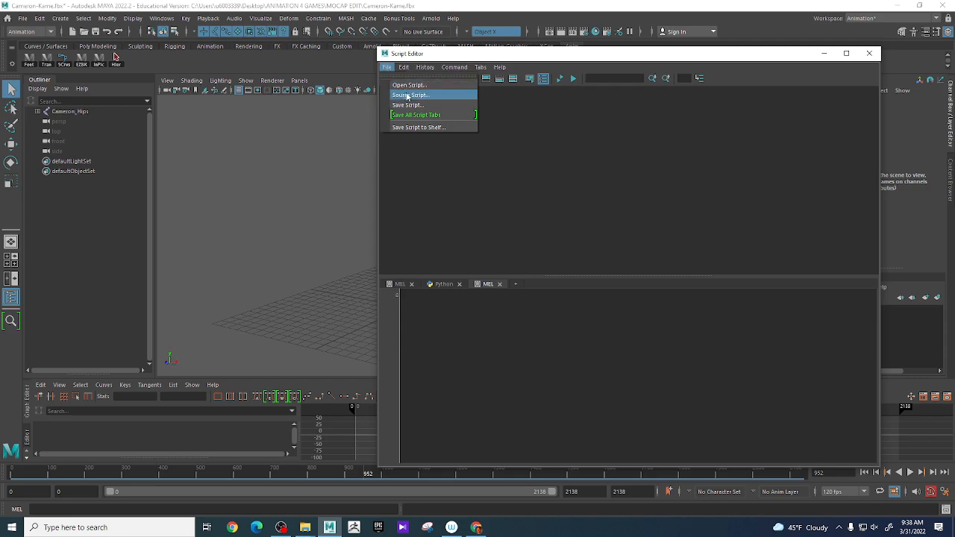
Step: Source pose2shelf.mel from Documents\maya\2022\prefs\scripts via File > Source Script
left_click(407, 95)
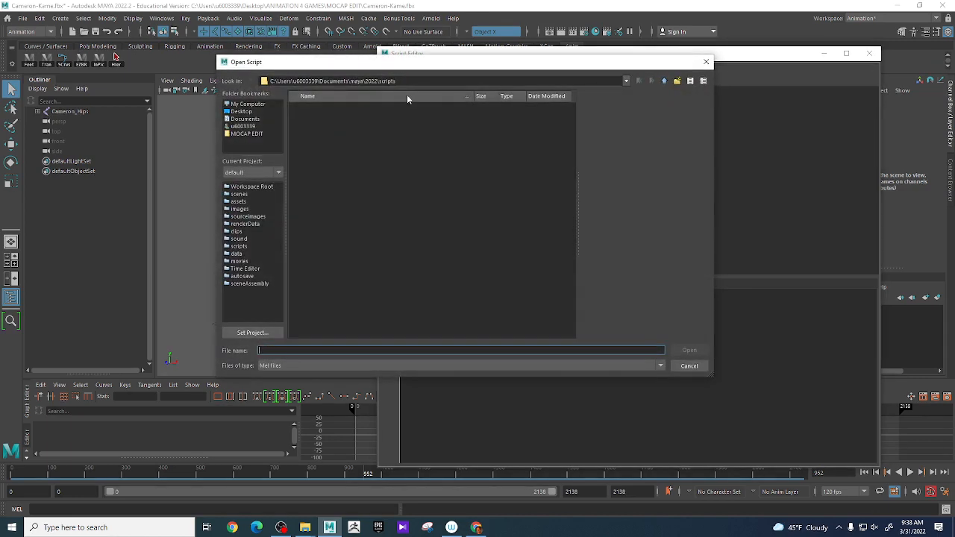
left_click(252, 121)
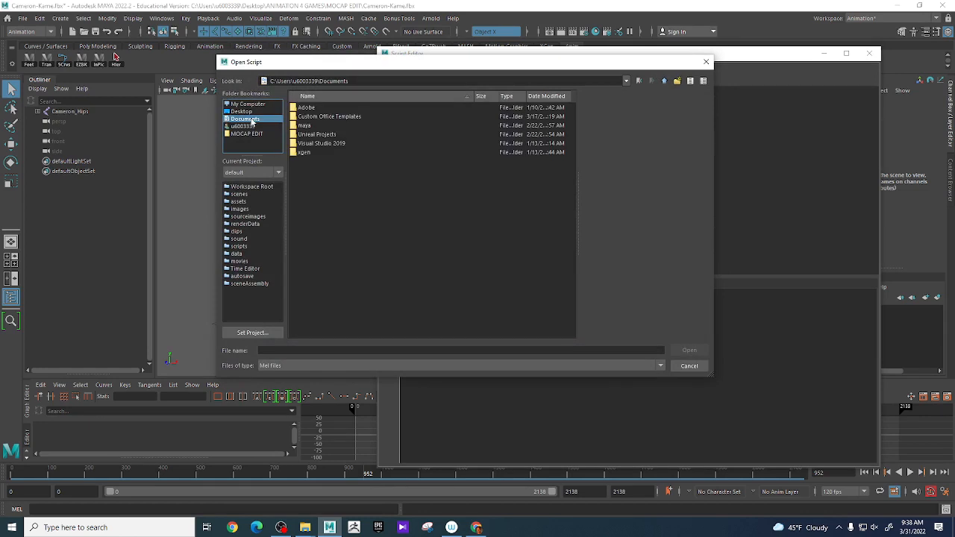
double_click(306, 125)
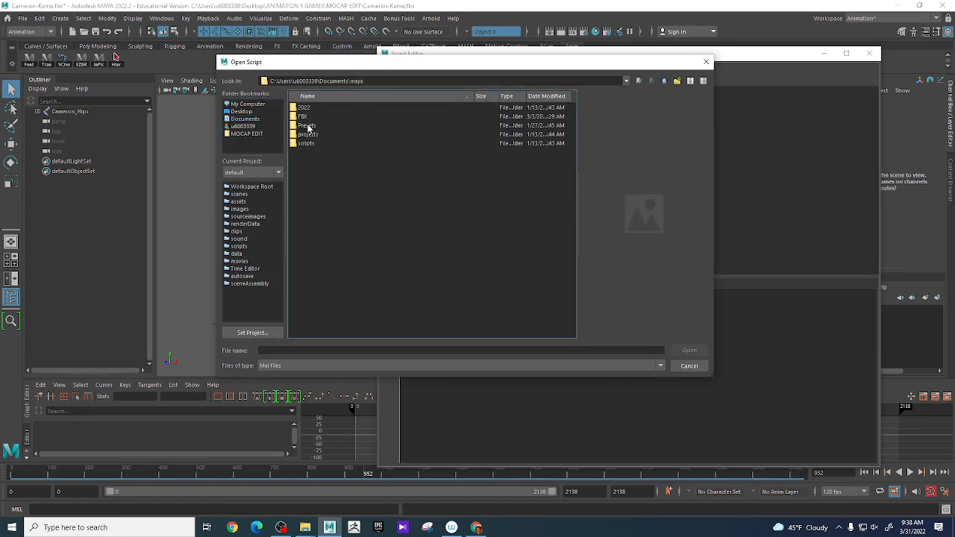
double_click(314, 109)
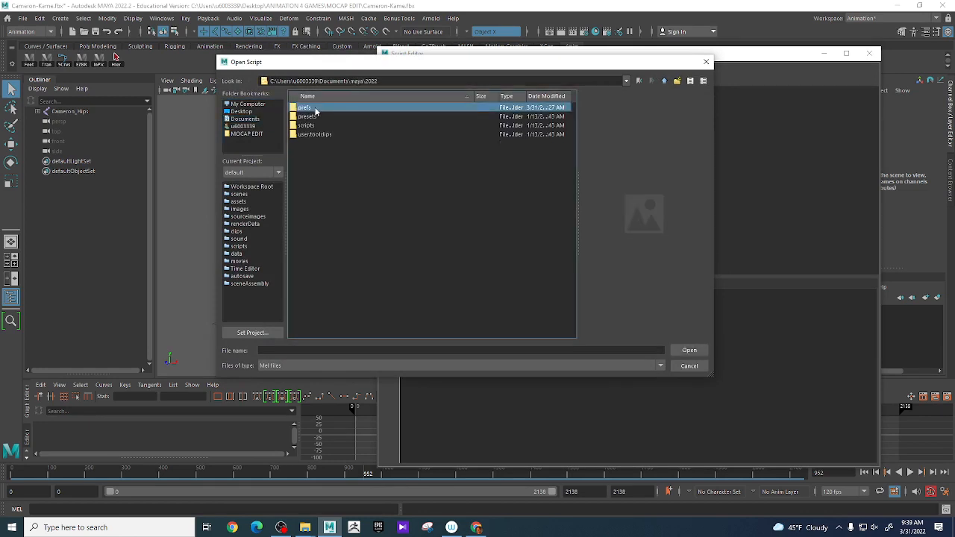
double_click(356, 108)
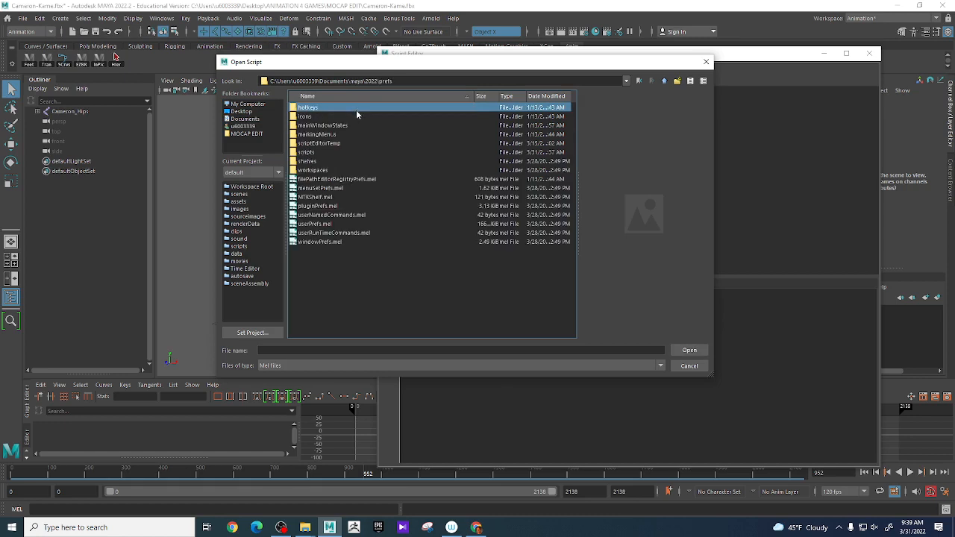
double_click(311, 152)
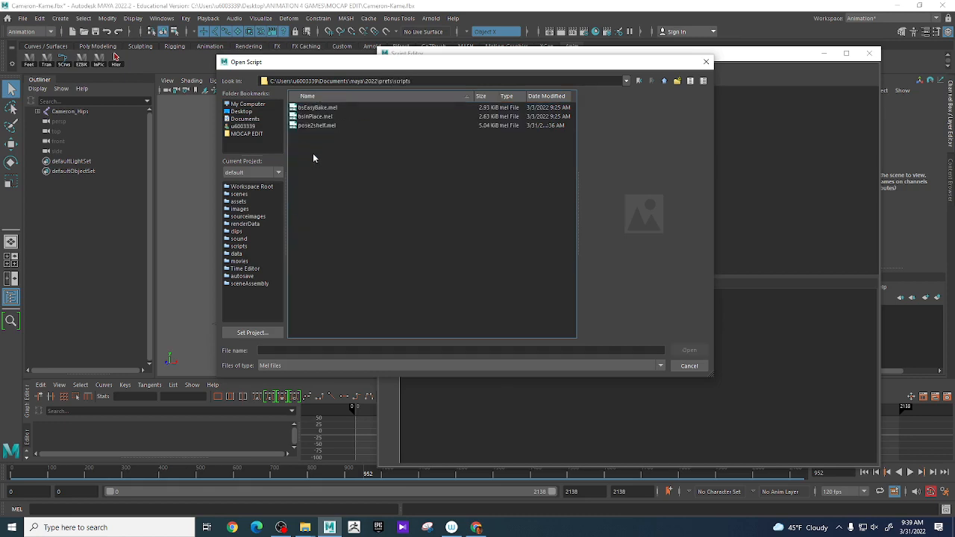
left_click(322, 126)
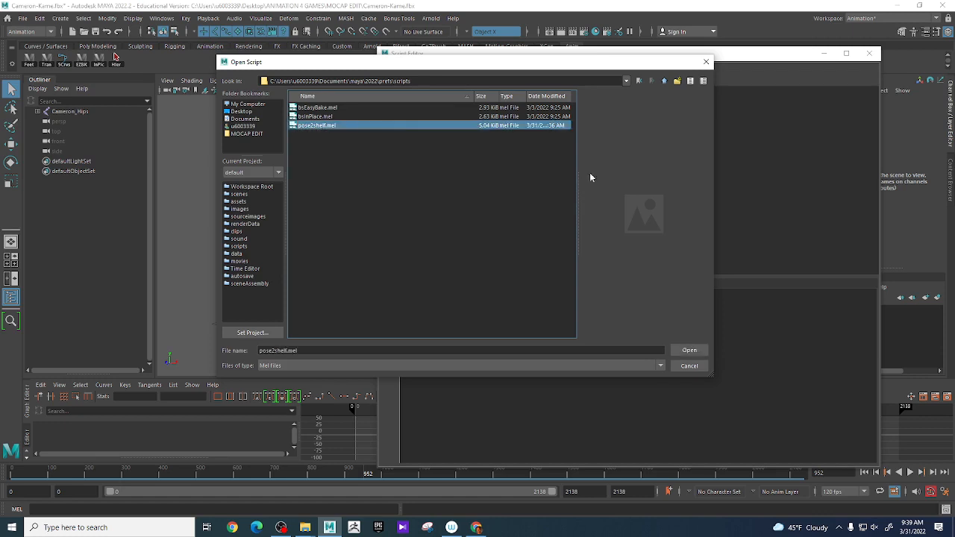
left_click(689, 350)
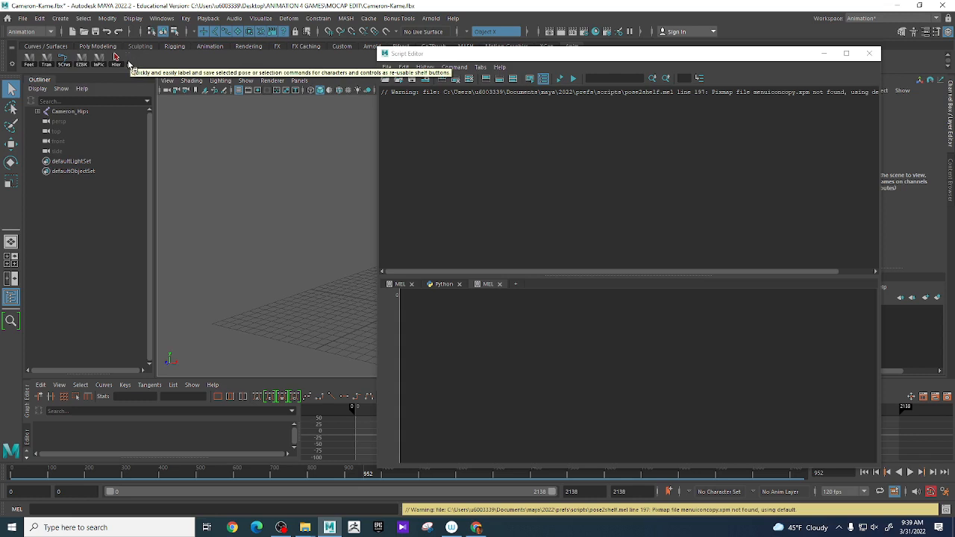
Step: Open the Shelf Editor on the Anim shelf's p2s button, showing its icon and label settings
right_click(128, 66)
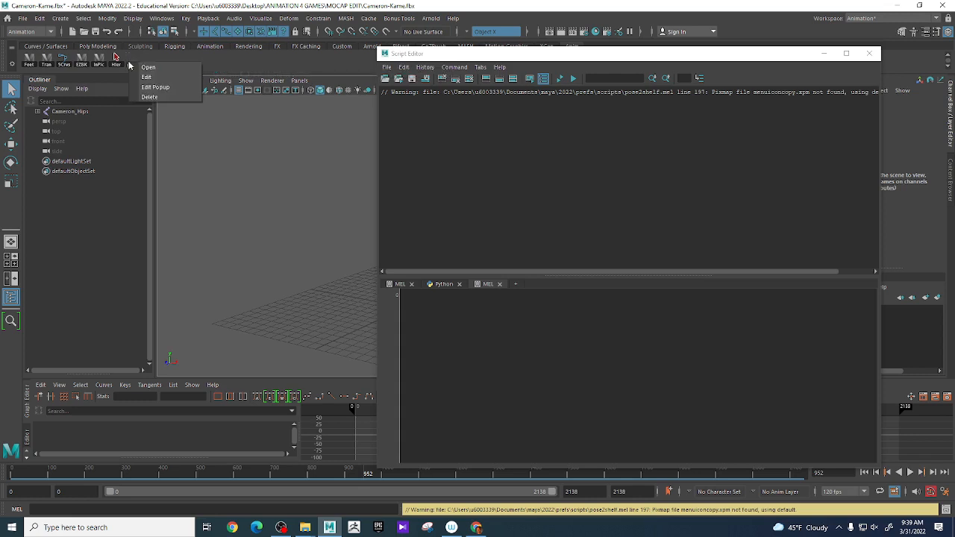
left_click(254, 69)
left_click_drag(493, 55, 466, 171)
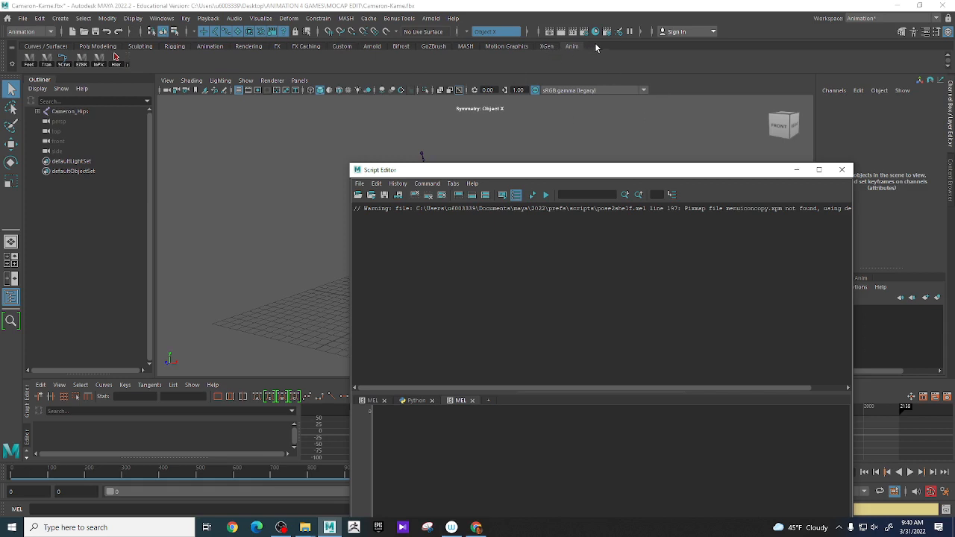
right_click(118, 64)
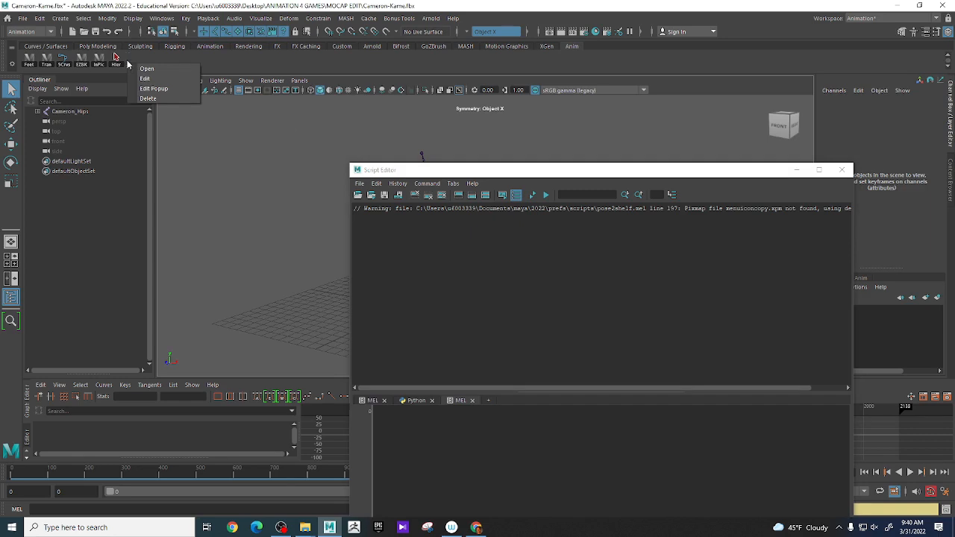
left_click(145, 79)
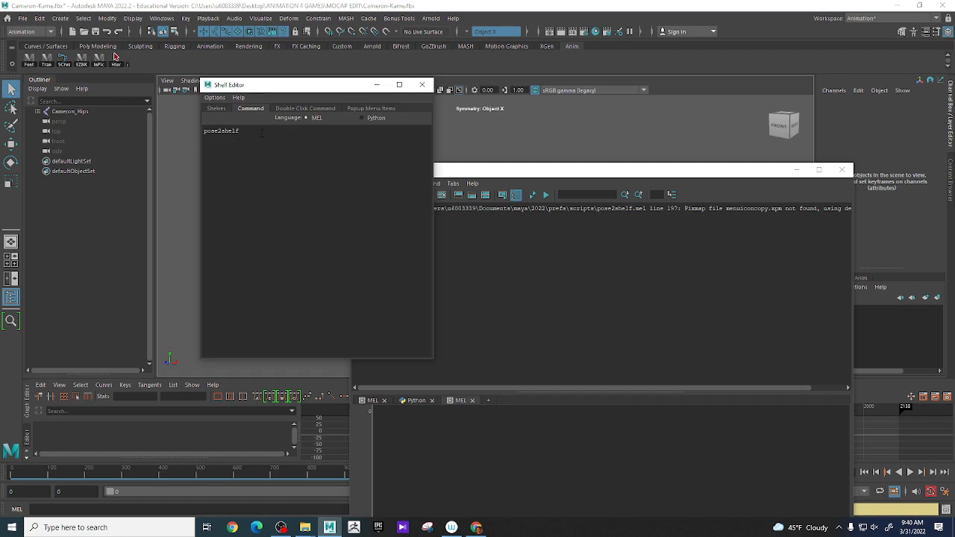
left_click(216, 109)
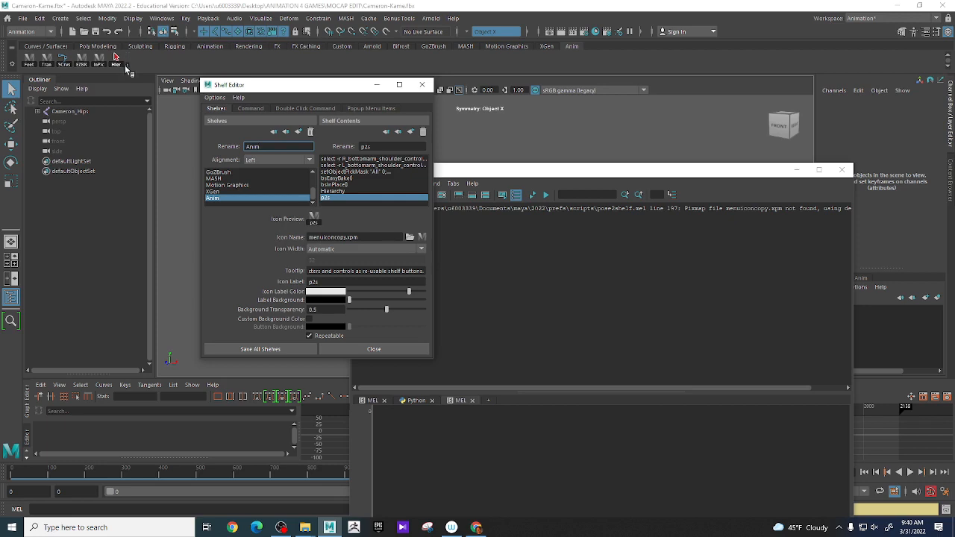
Step: Search the Factory Icon Browser for 'ske' and 'joint' icons, then close it without choosing
left_click(423, 238)
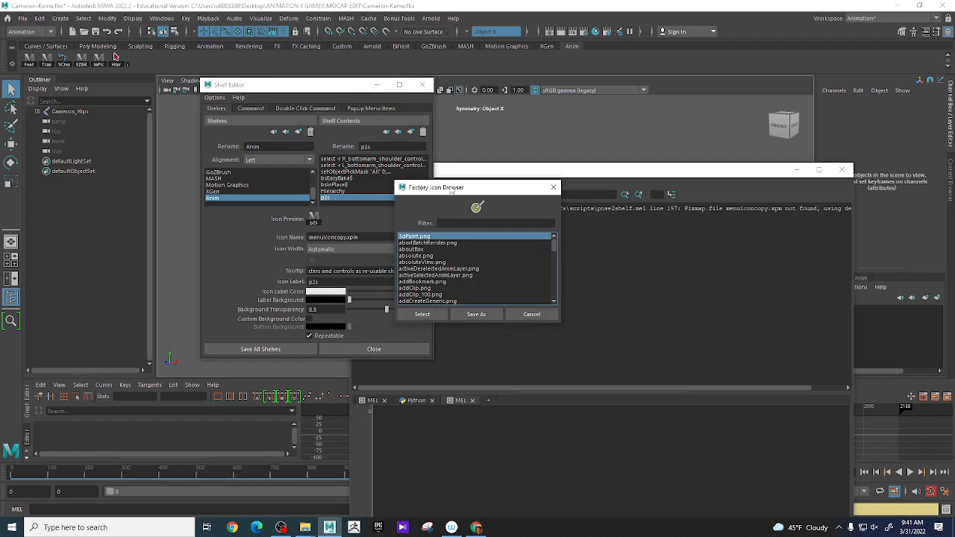
left_click_drag(452, 191, 397, 195)
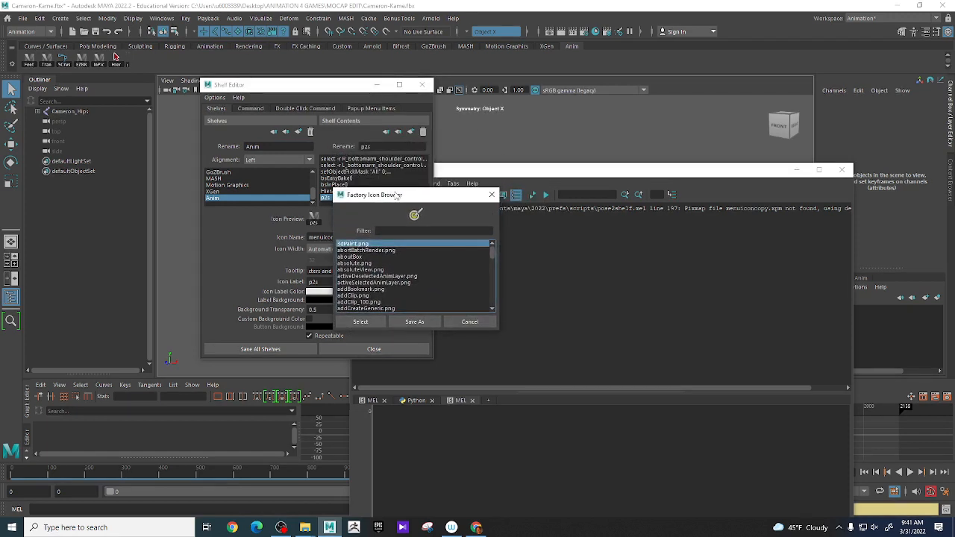
left_click(403, 230)
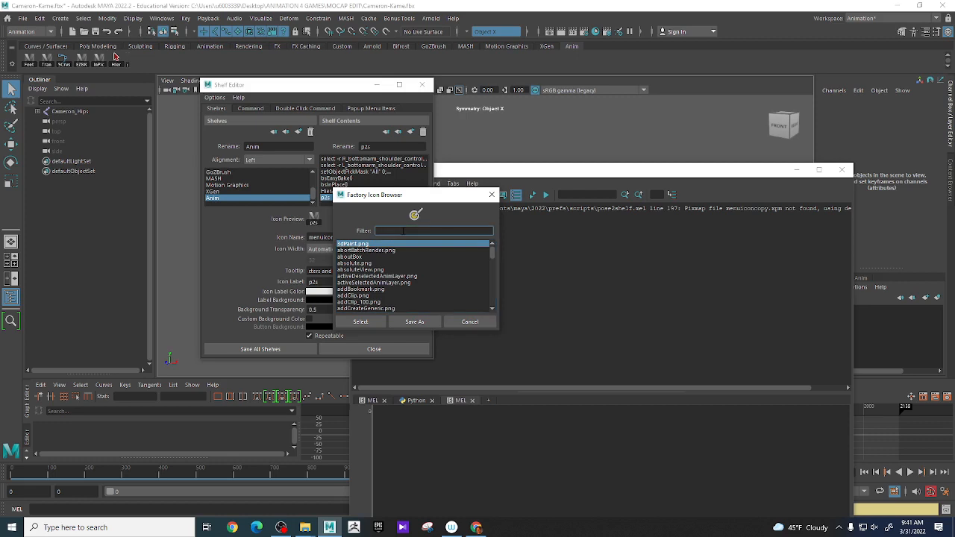
type("a")
key("BackSpace")
type("skel")
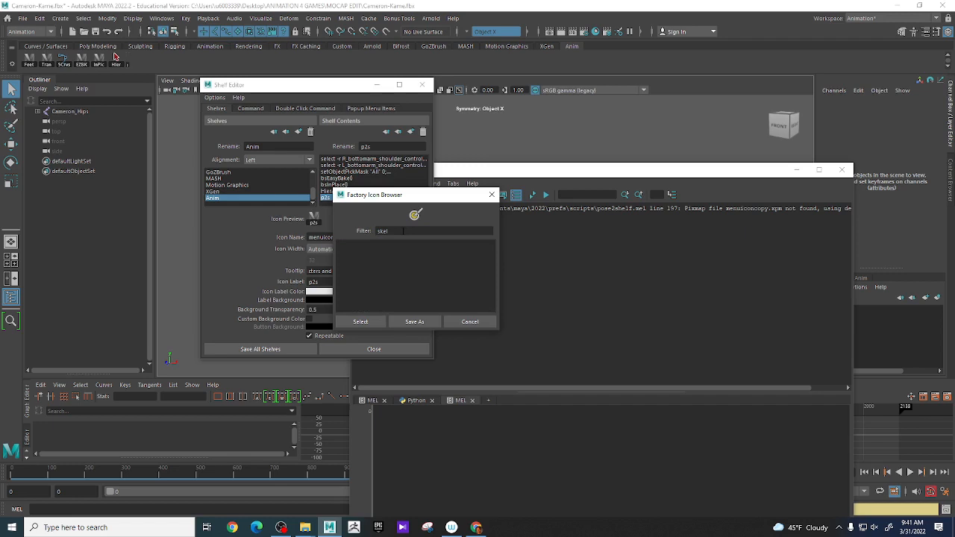
left_click(404, 231)
key("BackSpace")
key("BackSpace")
key("BackSpace")
type("joints")
key("BackSpace")
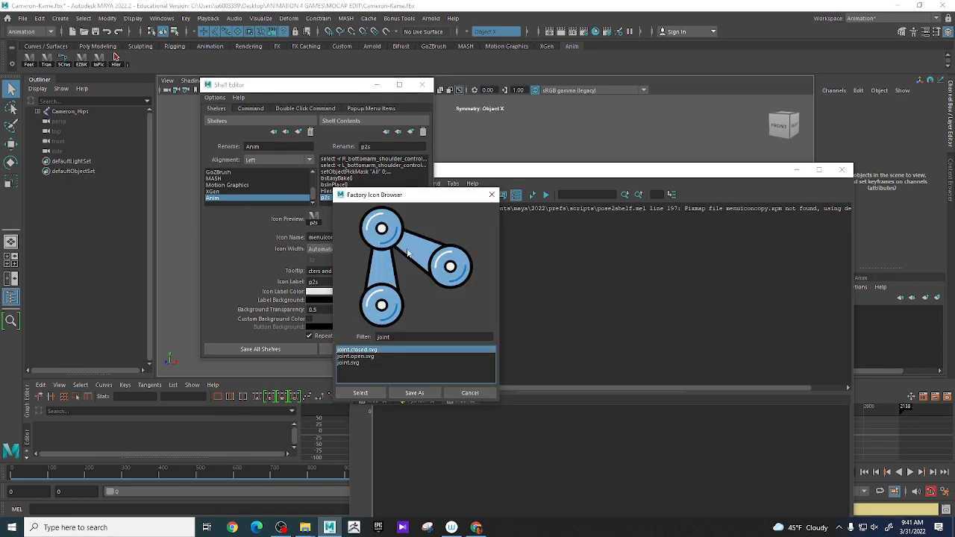
key("Down")
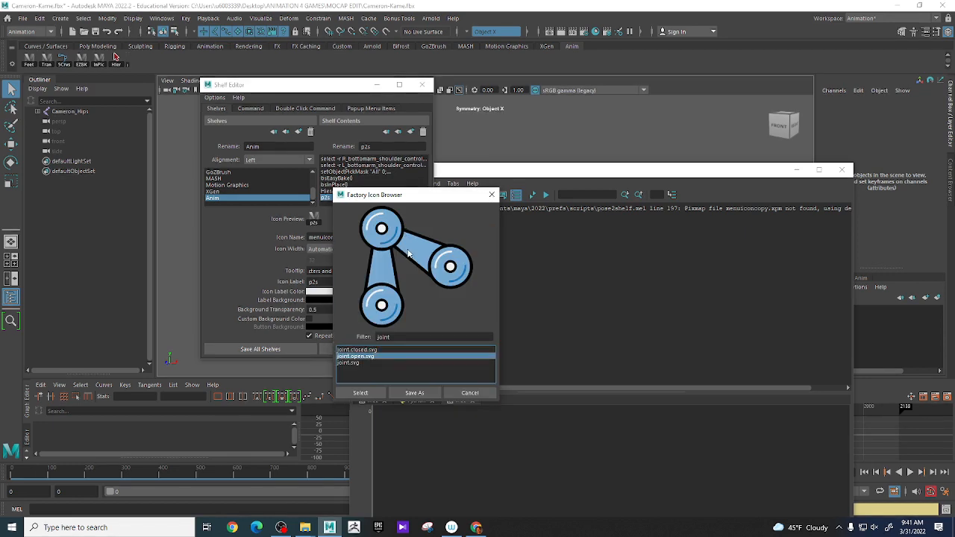
key("Down")
key("Up")
key("Up")
key("Down")
key("Down")
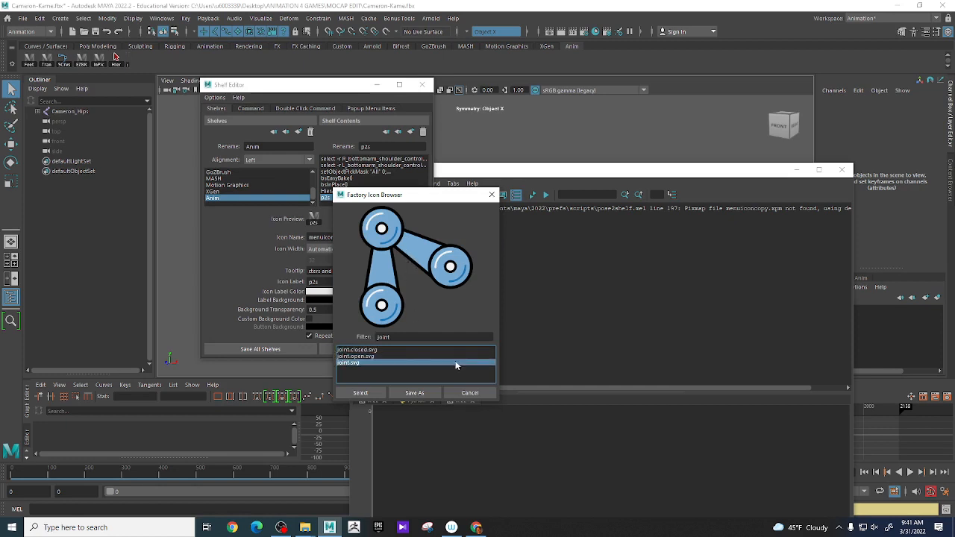
left_click(473, 393)
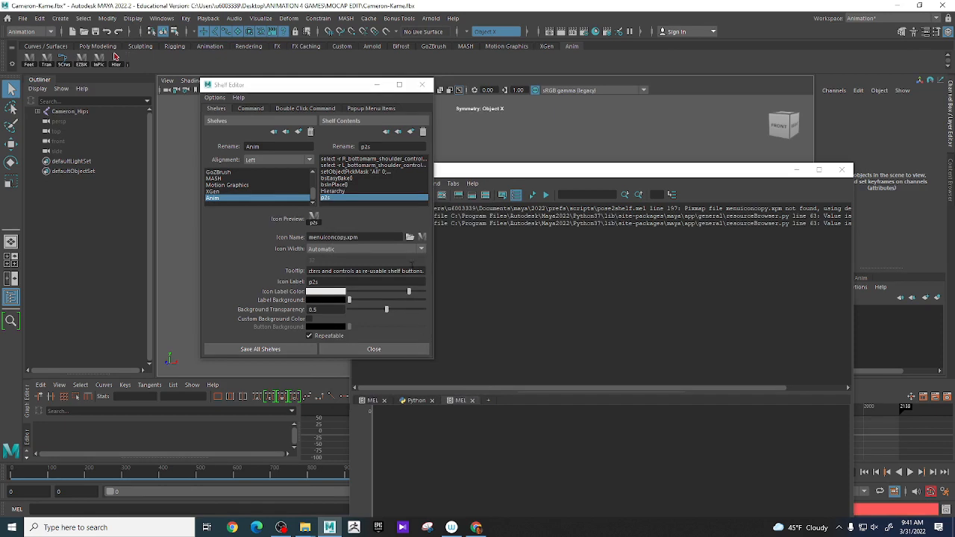
Step: Filter the icon browser by 'anim' and apply animPrefsWndIcon.png to the p2s button
left_click(422, 237)
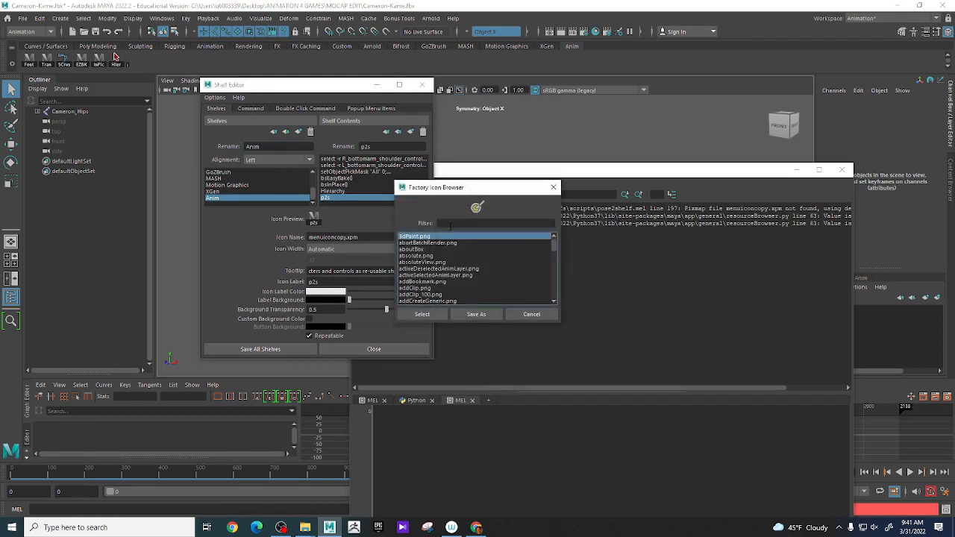
type("anim")
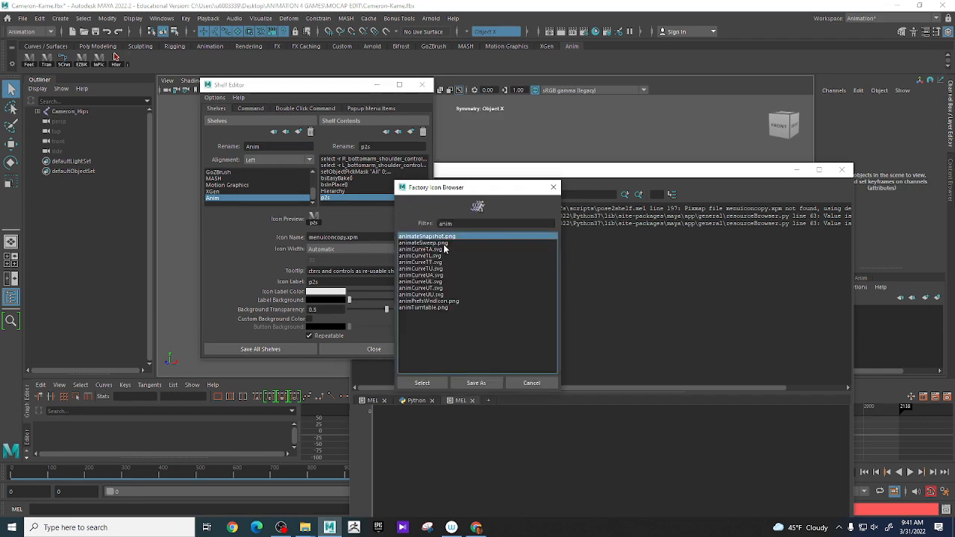
left_click(443, 243)
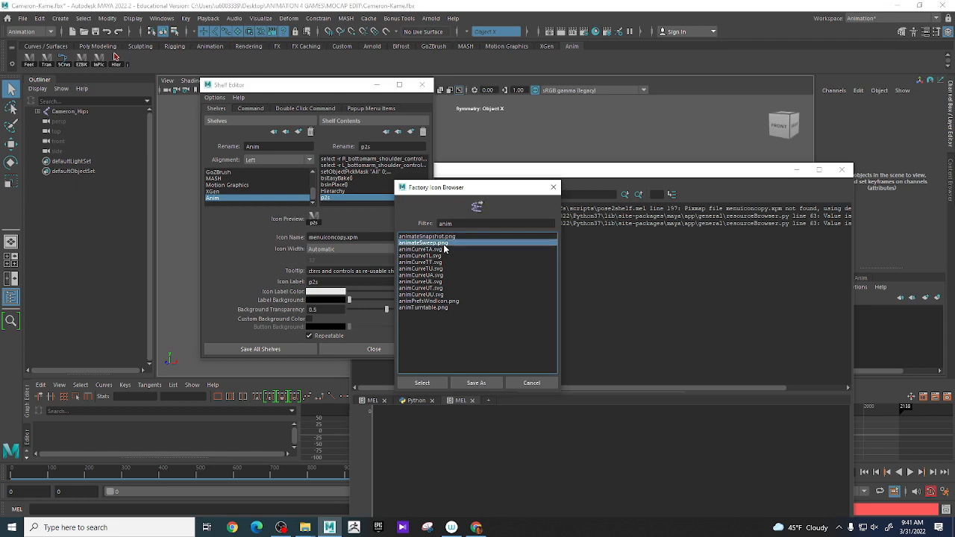
key("Down")
key("Down")
key("Down")
key("Down")
key("Down")
key("Down")
key("Down")
key("Down")
key("Down")
key("Down")
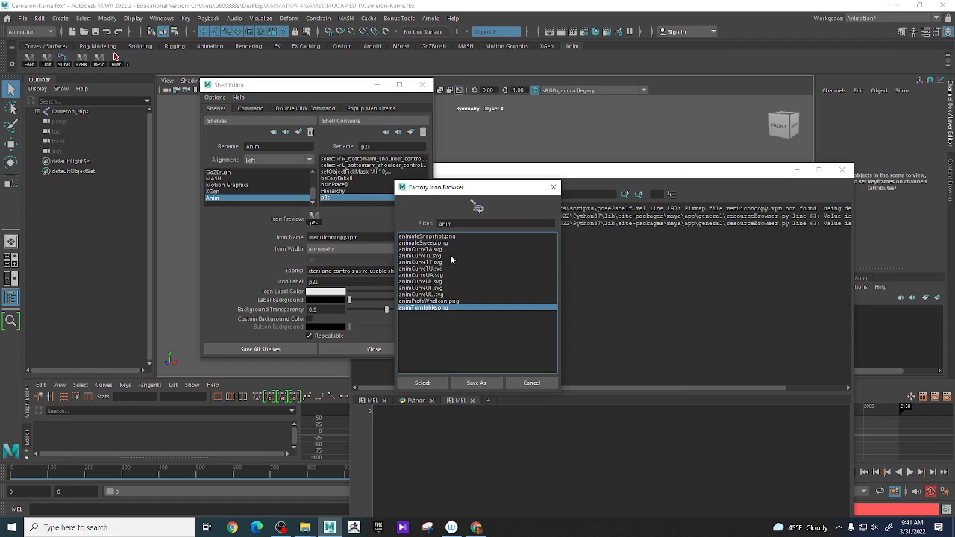
key("Up")
key("Up")
key("Down")
key("Down")
key("Up")
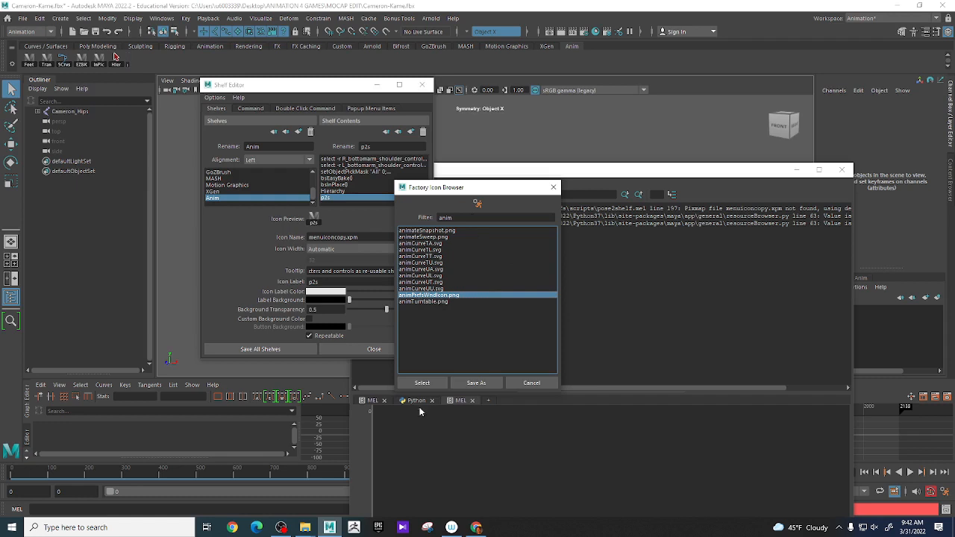
left_click(422, 383)
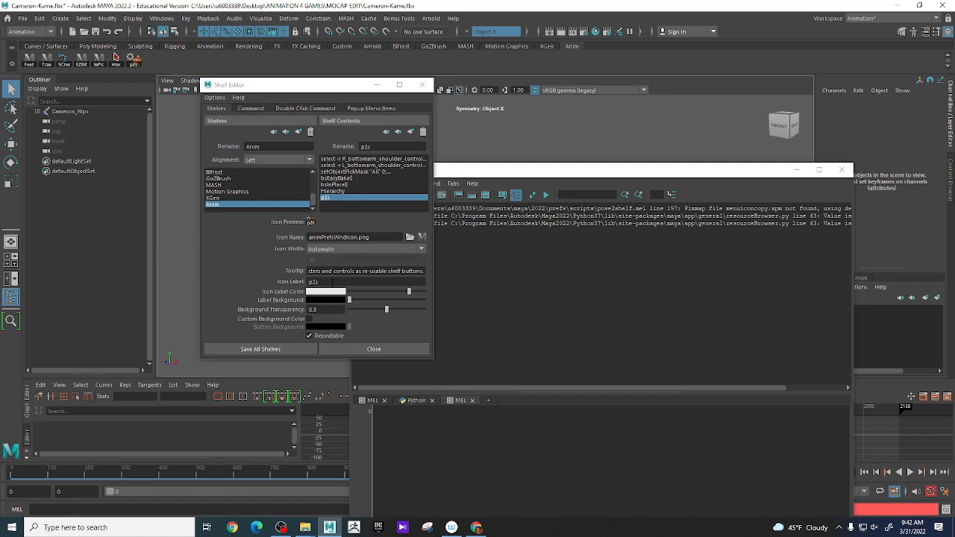
Step: Save all shelves and drag the Script Editor out of the way of the skeleton
left_click(336, 282)
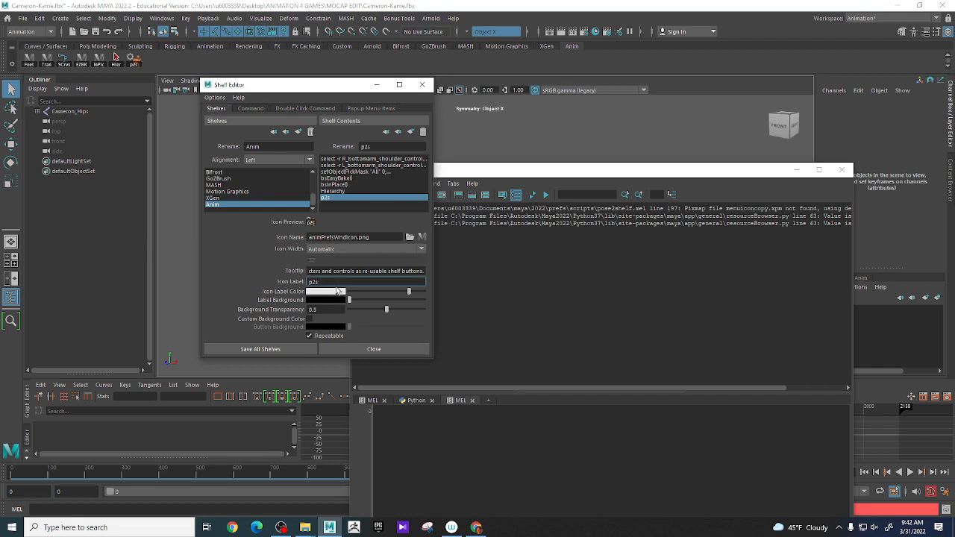
left_click(288, 350)
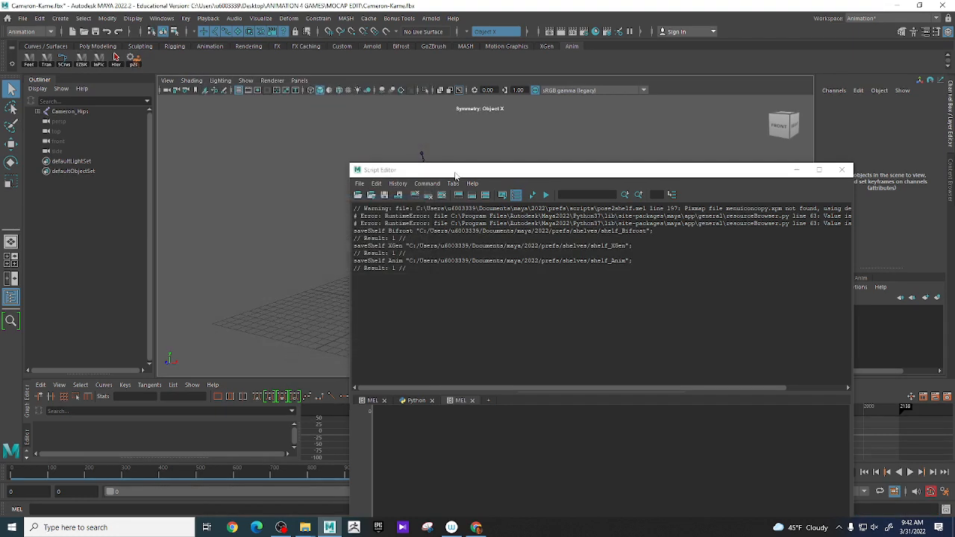
left_click_drag(456, 173, 604, 311)
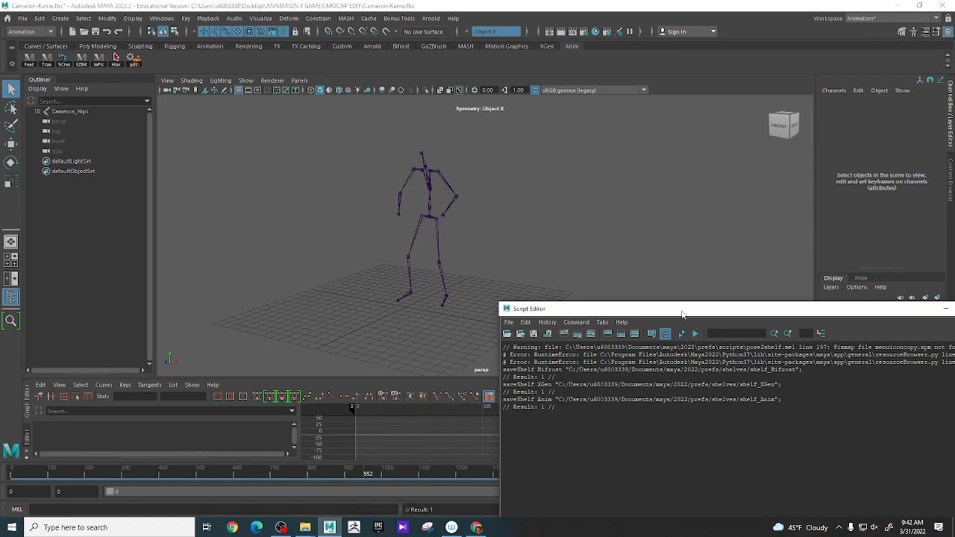
left_click_drag(682, 314, 505, 276)
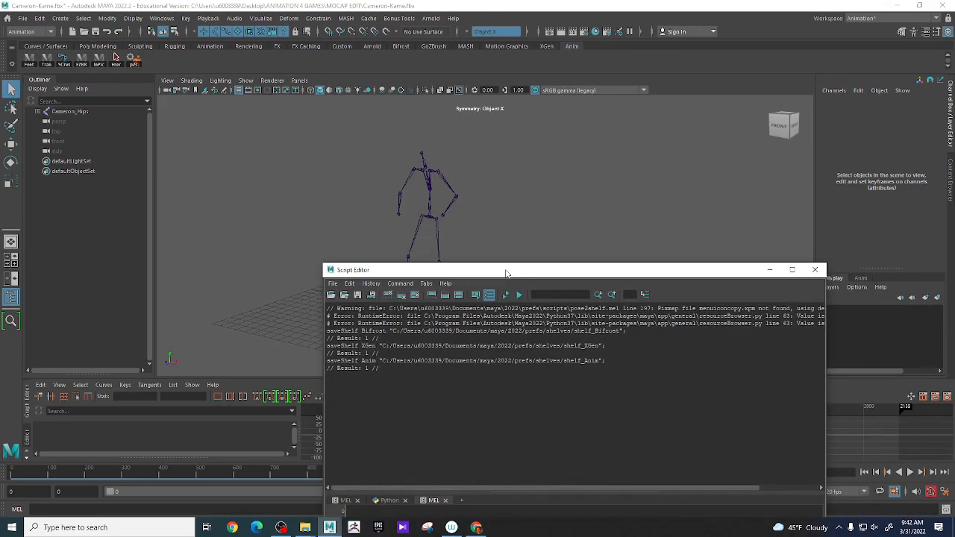
Step: Close the Script Editor and scrub the mocap animation through to frame 1956
left_click(815, 270)
left_click(447, 476)
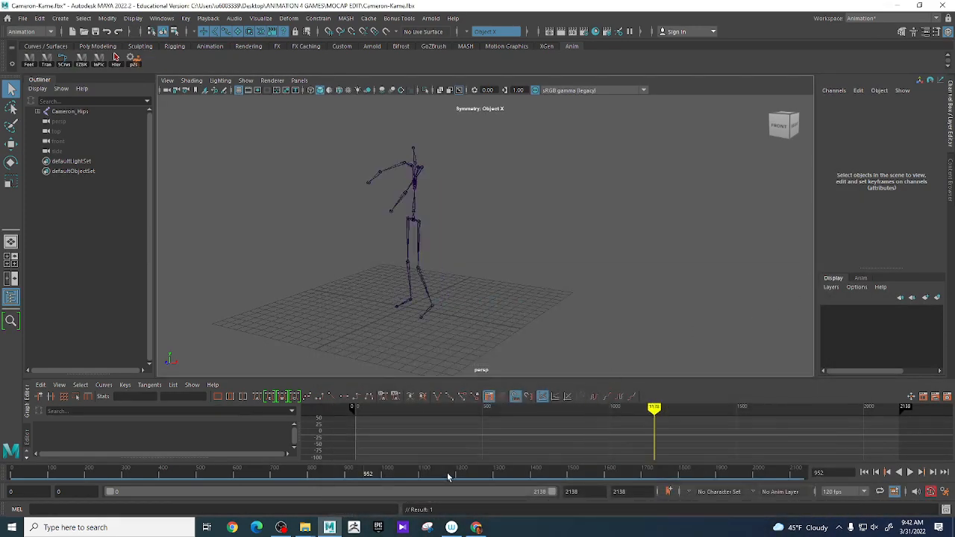
mouse_move(448, 476)
left_mouse_down()
mouse_move(13, 484)
mouse_move(56, 490)
mouse_move(264, 475)
mouse_move(326, 484)
mouse_move(381, 473)
mouse_move(471, 491)
mouse_move(806, 500)
mouse_move(681, 513)
mouse_move(746, 519)
mouse_move(736, 520)
left_mouse_up()
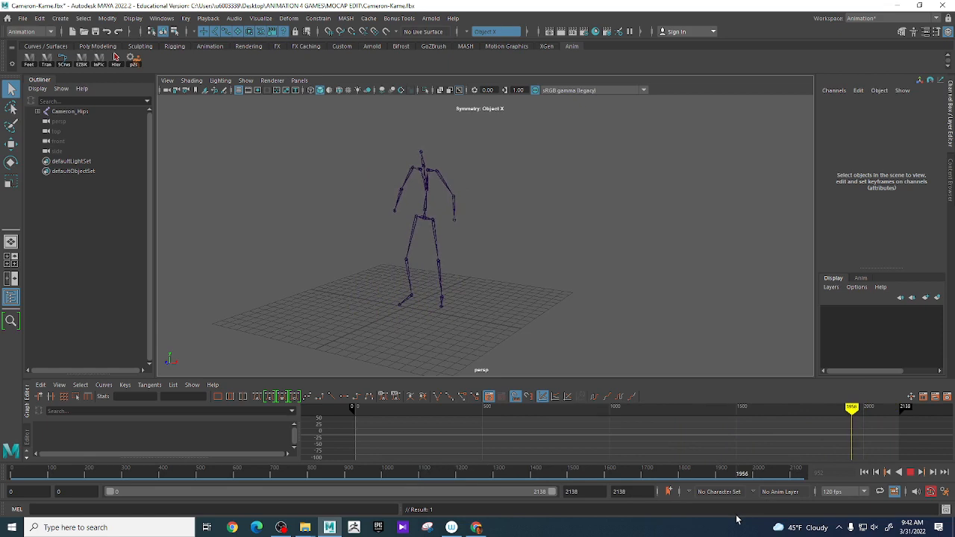
Step: Stop at frame 1956, frame the skeleton up close, and select the Cameron_Hips root joint
left_click_drag(736, 517, 737, 517)
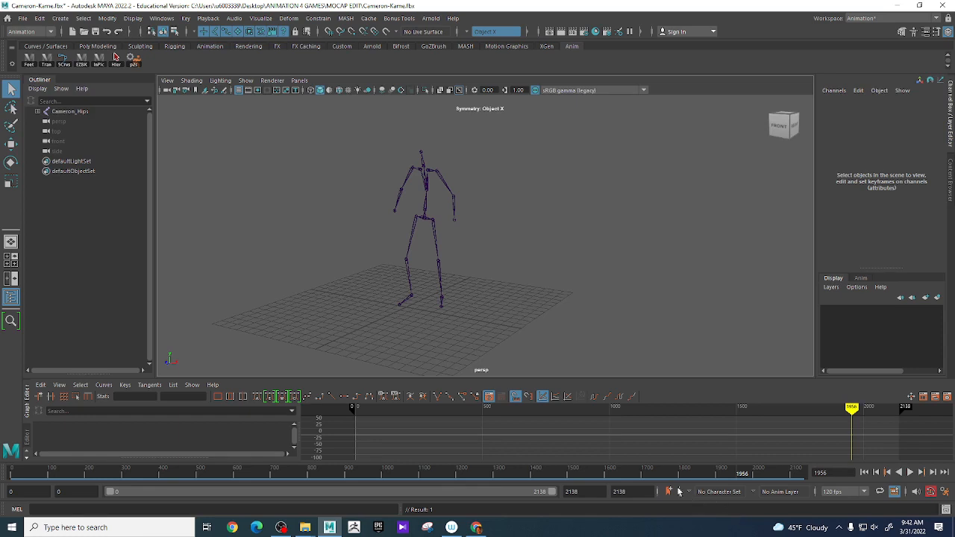
mouse_move(538, 209)
left_mouse_down("alt")
mouse_move(582, 241)
mouse_move(544, 236)
mouse_move(541, 214)
left_mouse_up("alt")
right_click_drag(544, 214, 603, 239, "alt")
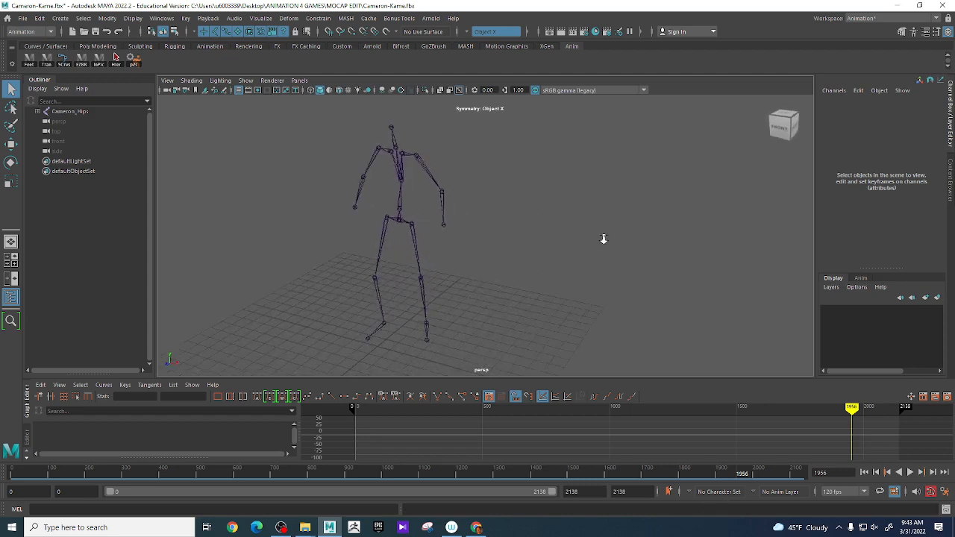
middle_click_drag(559, 241, 582, 221, "alt")
mouse_move(618, 228)
right_mouse_down("alt")
mouse_move(476, 203)
mouse_move(625, 231)
right_mouse_up("alt")
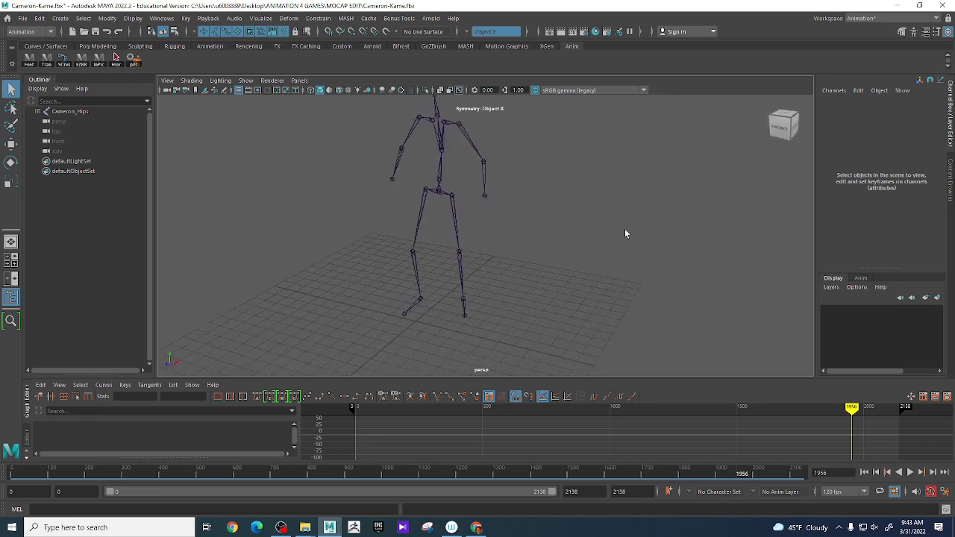
left_click(438, 192)
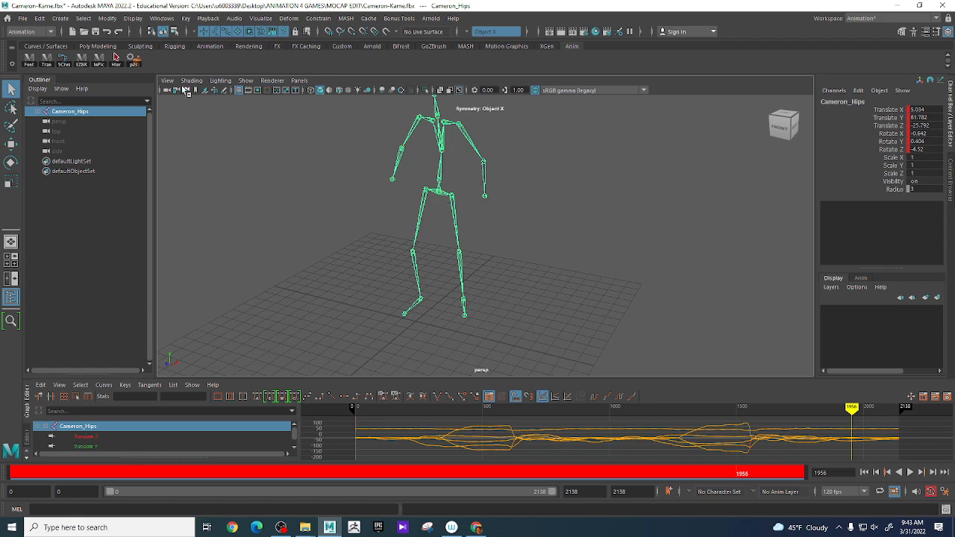
Step: Reselect Cameron_Hips and select every joint of the skeleton with the Hier button
left_click(624, 225)
left_click(434, 192)
left_click(117, 57)
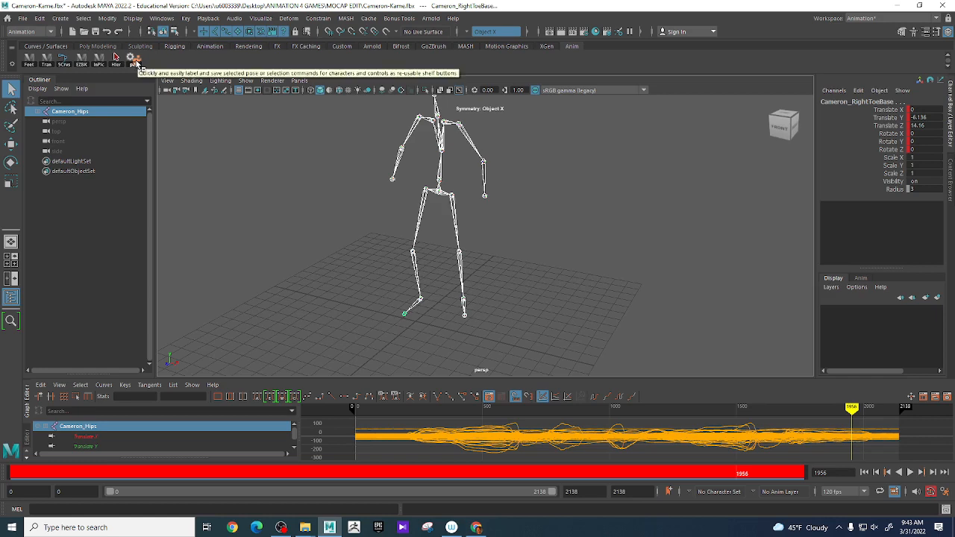
Step: Store the current pose with pose2shelf as a shelf button labelled IdleTemp, then deselect
left_click(135, 65)
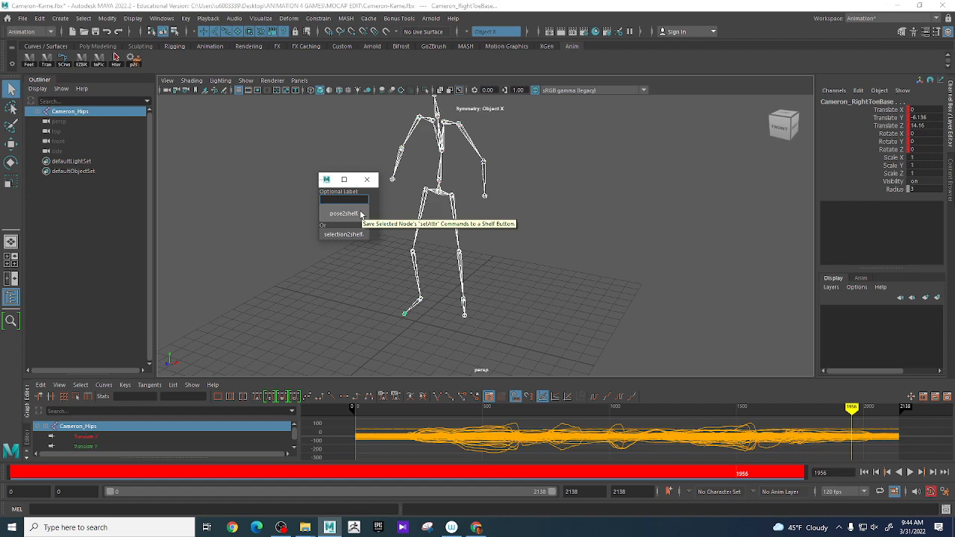
type("b")
key("BackSpace")
type("idleTemp")
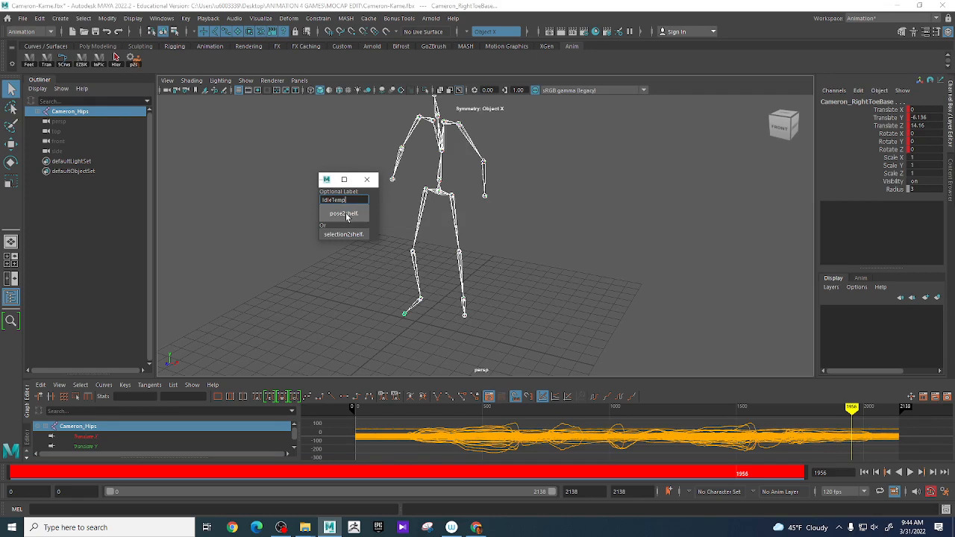
left_click(347, 217)
left_click(366, 179)
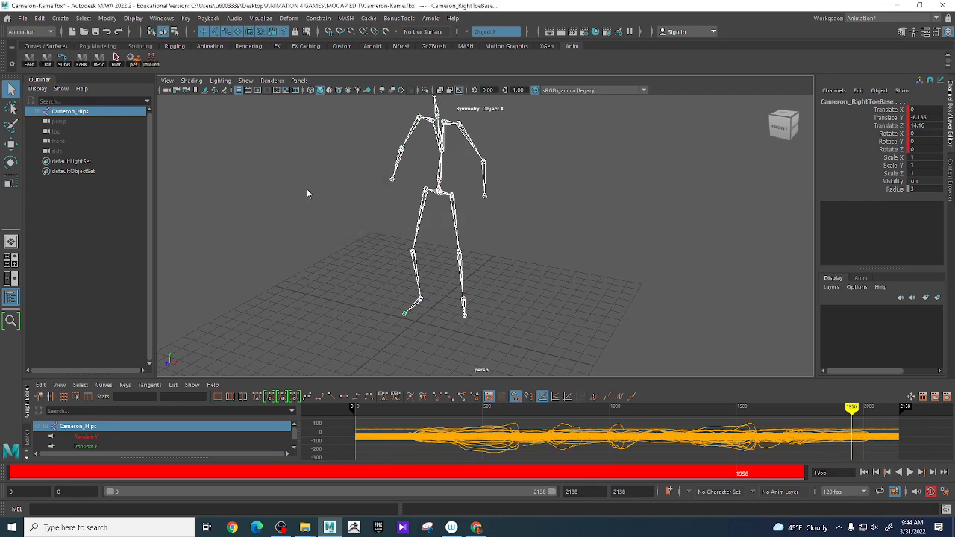
left_click(315, 231)
Step: Scrub back to frame 0, apply the IdleTemp pose, and orbit to inspect the lowered arms
left_click_drag(185, 473, 34, 484)
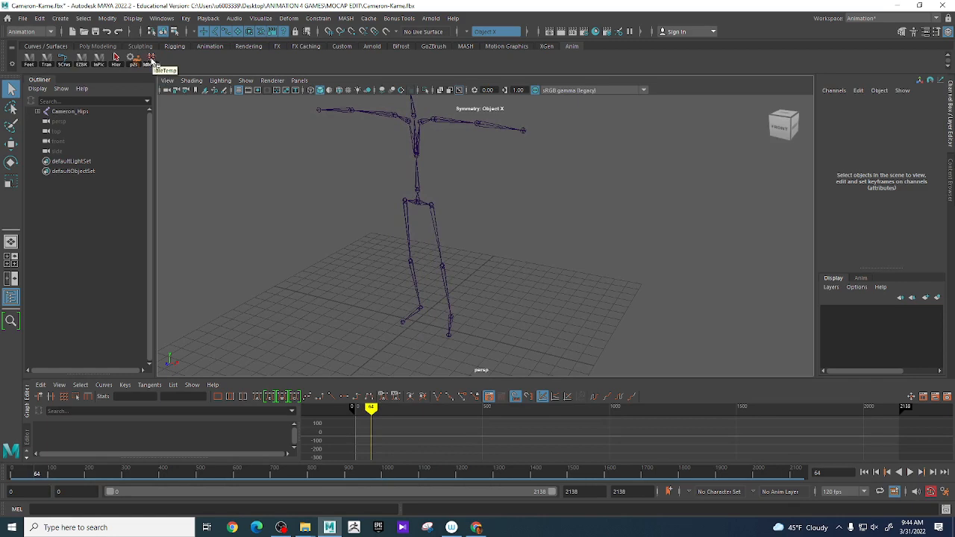
left_click(152, 59)
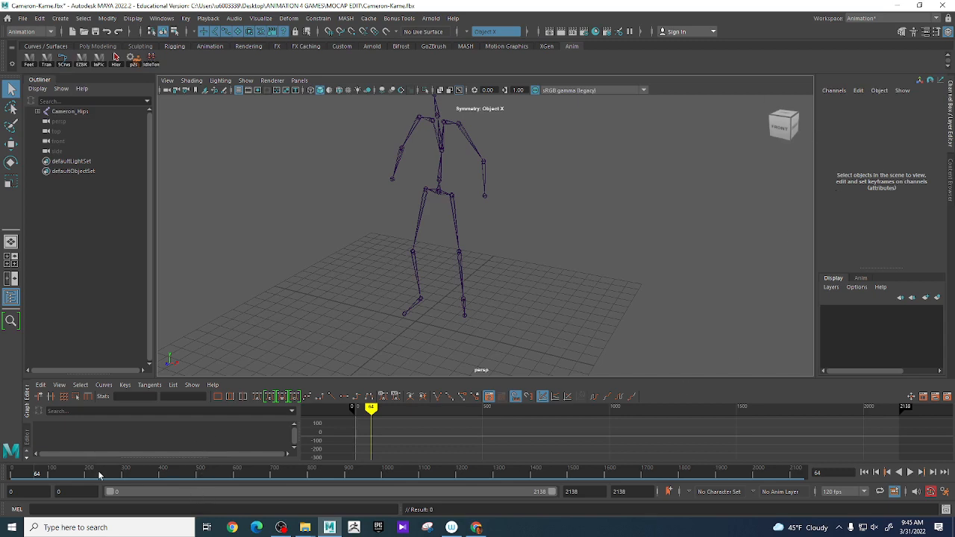
left_click_drag(99, 472, 0, 462)
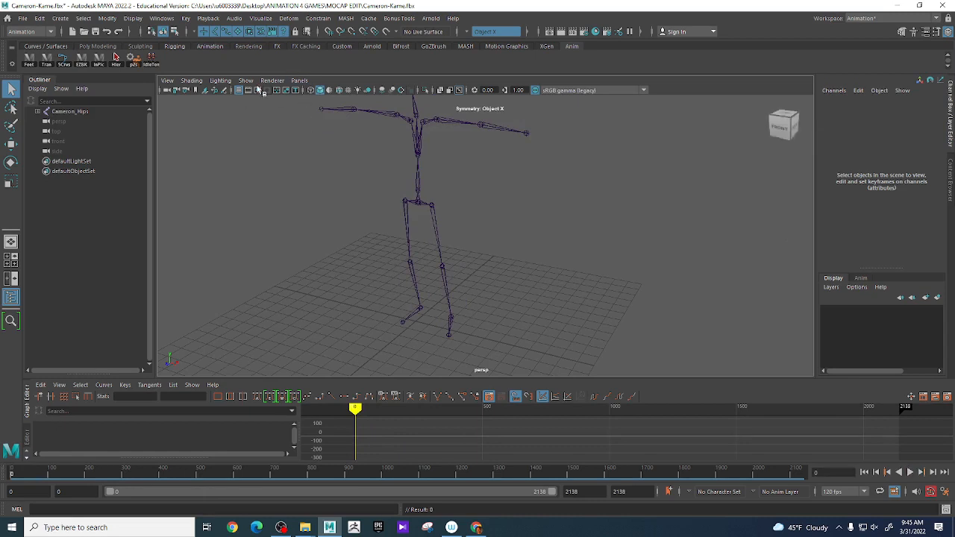
left_click(150, 58)
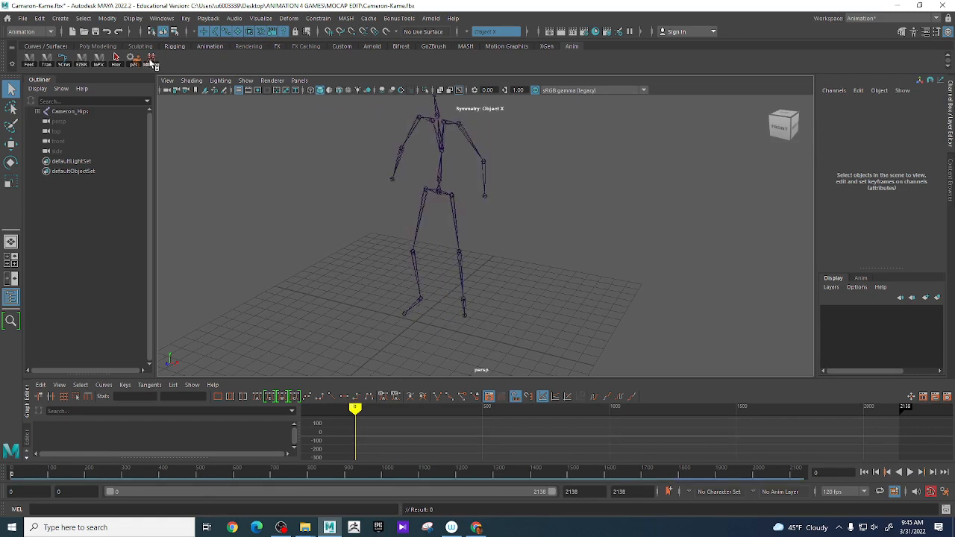
mouse_move(575, 204)
left_mouse_down("alt")
mouse_move(523, 217)
mouse_move(529, 221)
mouse_move(505, 204)
mouse_move(575, 207)
mouse_move(578, 243)
mouse_move(555, 242)
mouse_move(564, 217)
left_mouse_up("alt")
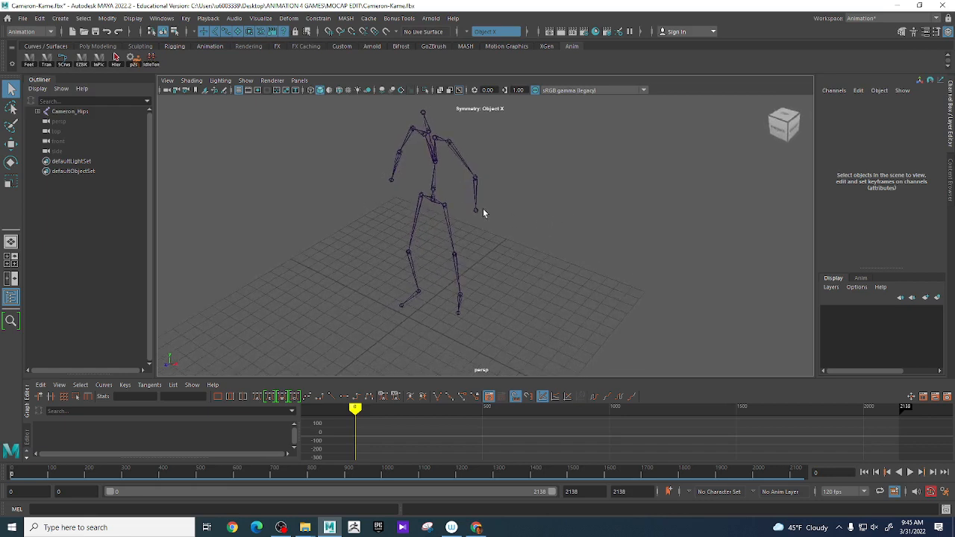
Step: Select Cameron_Hips and set its Translate X and Translate Z to 0 to recentre the skeleton
left_click(430, 198)
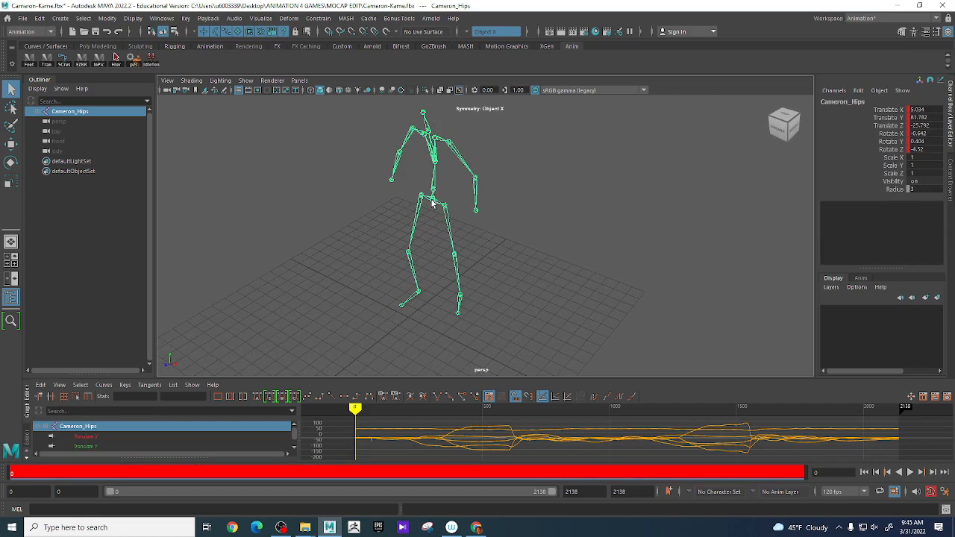
left_click_drag(571, 305, 542, 269, "alt")
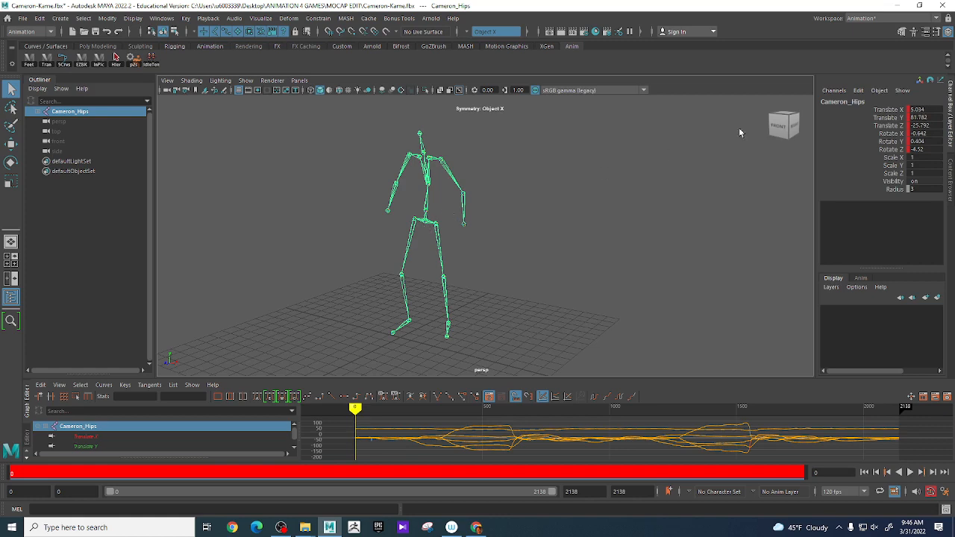
double_click(919, 110)
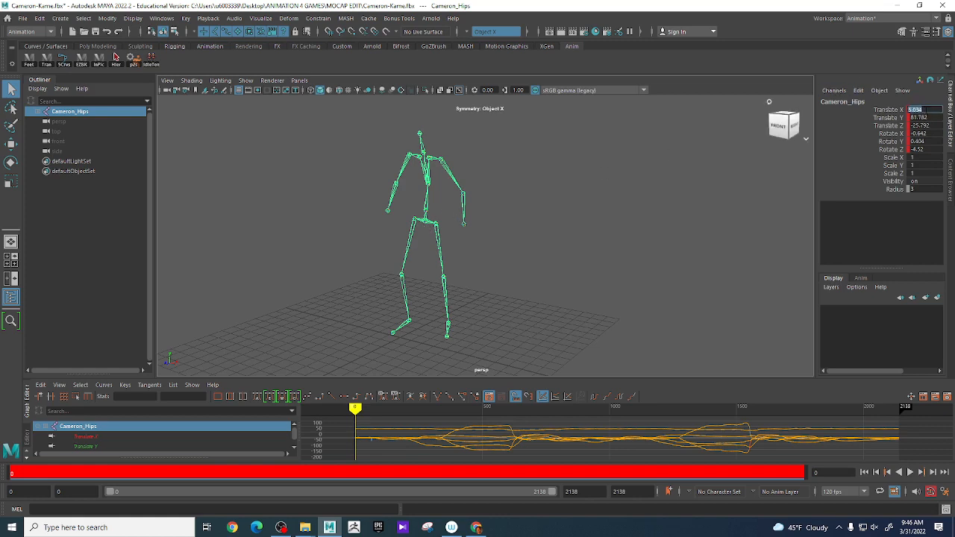
type("0")
key("Return")
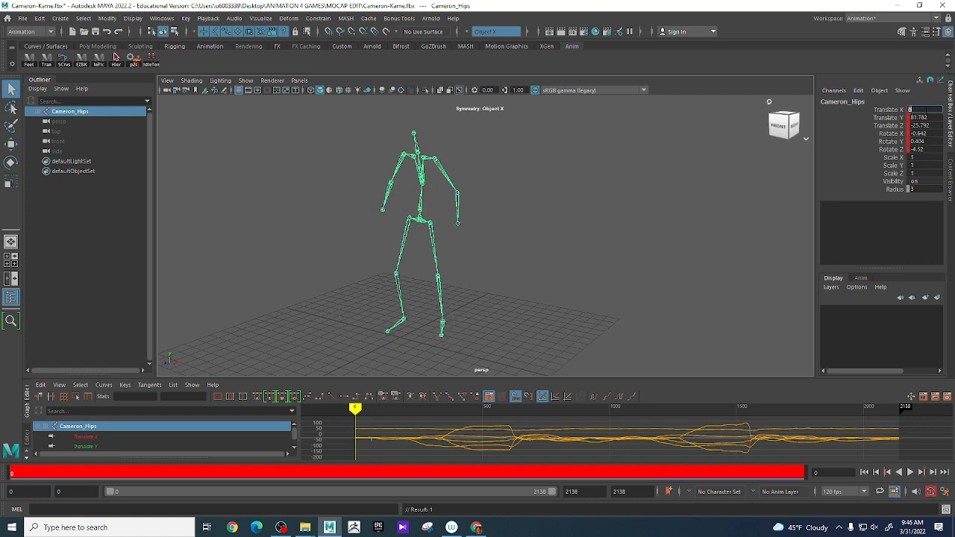
double_click(924, 126)
type("0")
key("Return")
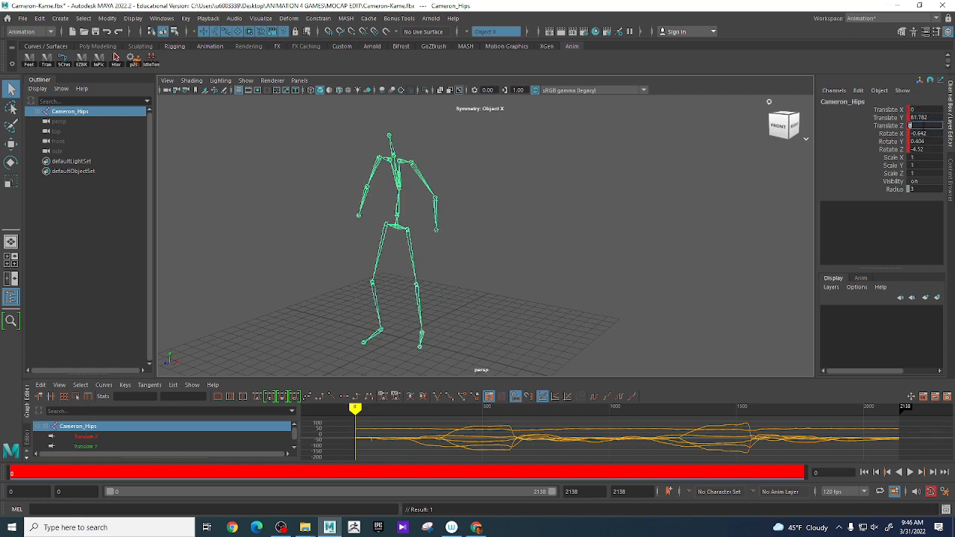
Step: Reselect the hip joint and select the whole joint hierarchy beneath it
right_click_drag(552, 169, 464, 156, "alt")
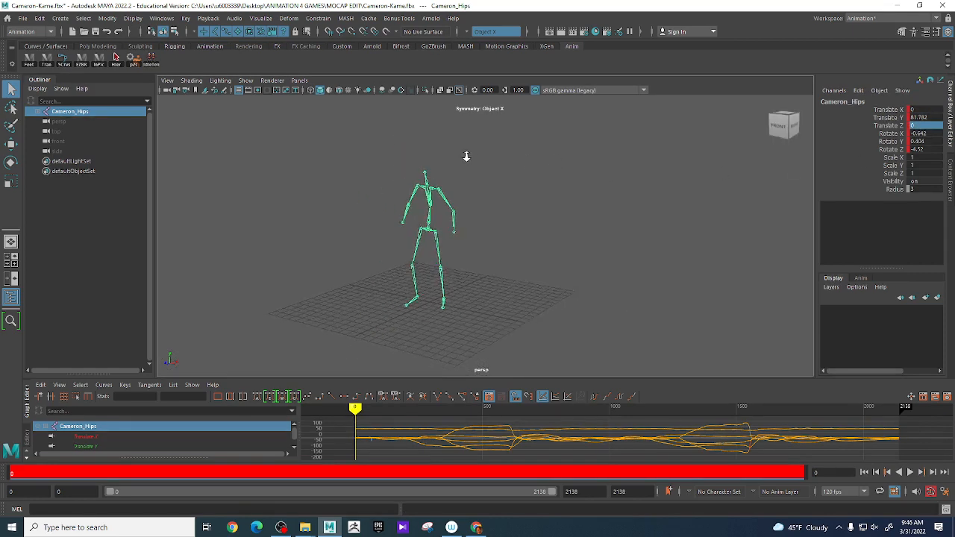
left_click_drag(473, 164, 369, 150, "alt")
left_click_drag(388, 157, 502, 166, "alt")
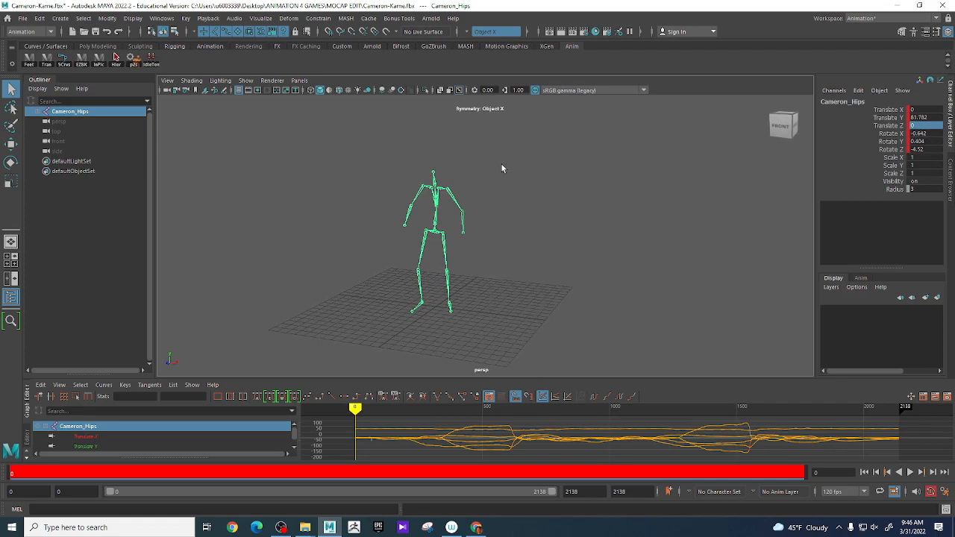
left_click_drag(511, 128, 551, 191, "alt")
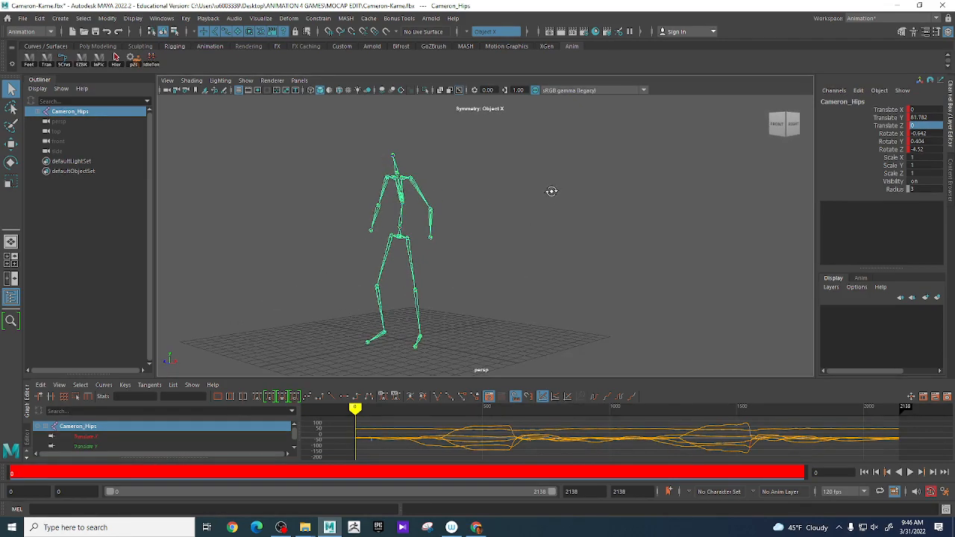
left_click(552, 193)
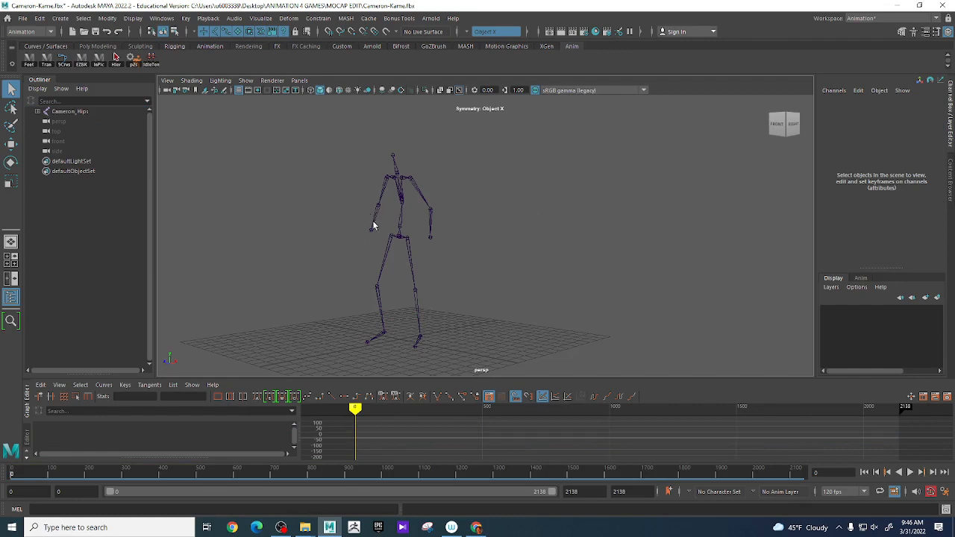
left_click(396, 238)
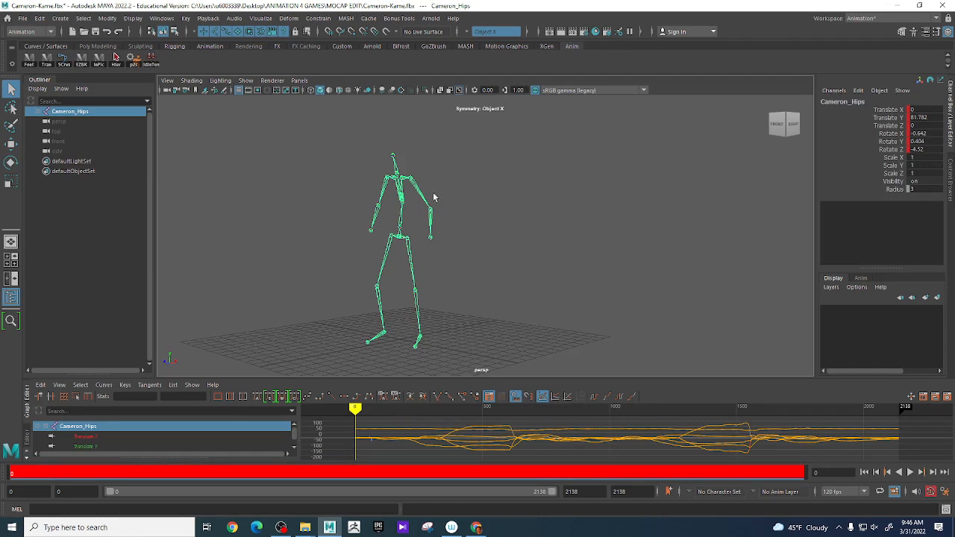
left_click(507, 267)
left_click(400, 241)
left_click(116, 60)
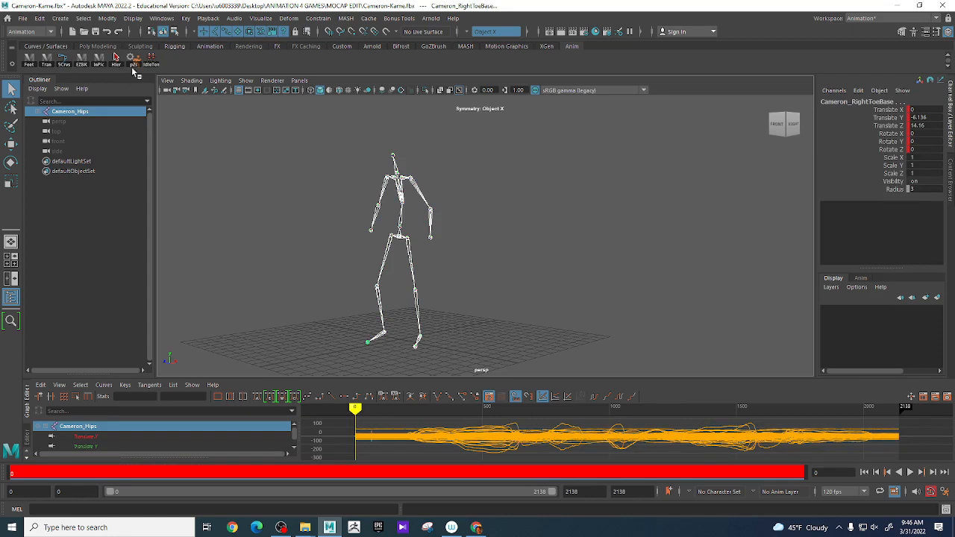
Step: Save the skeleton's frame-0 idle pose as a pose2shelf button labelled Cidl
left_click(135, 61)
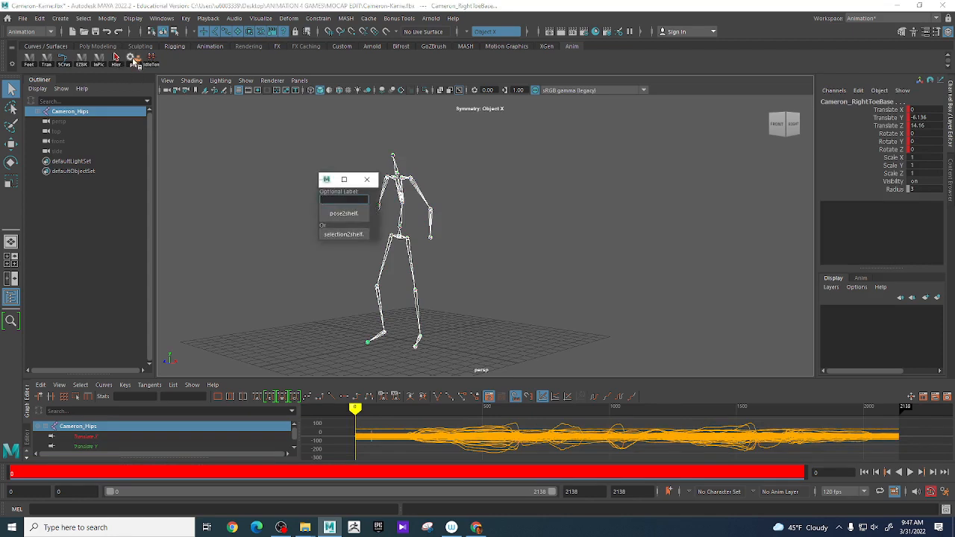
type("Cam")
type("e")
key("BackSpace")
left_click(84, 19)
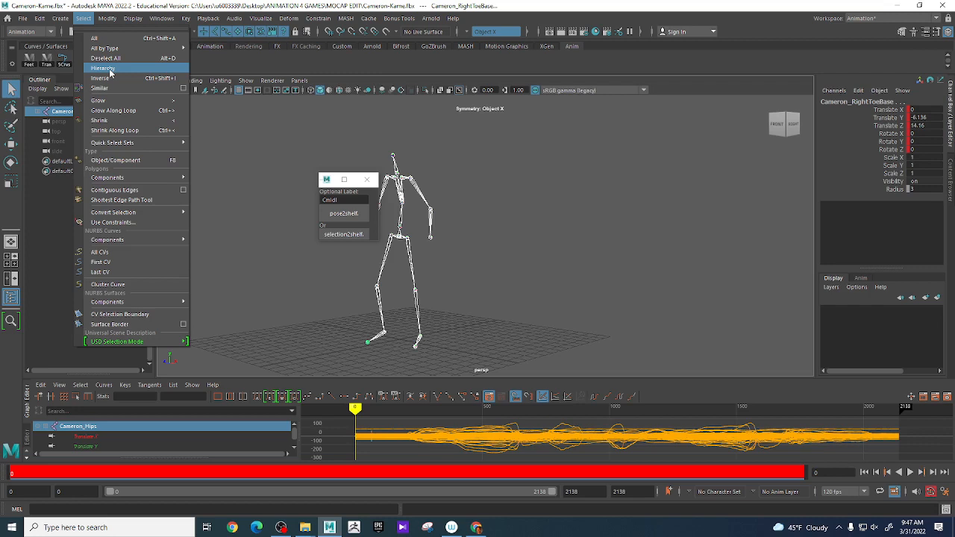
left_click(327, 56)
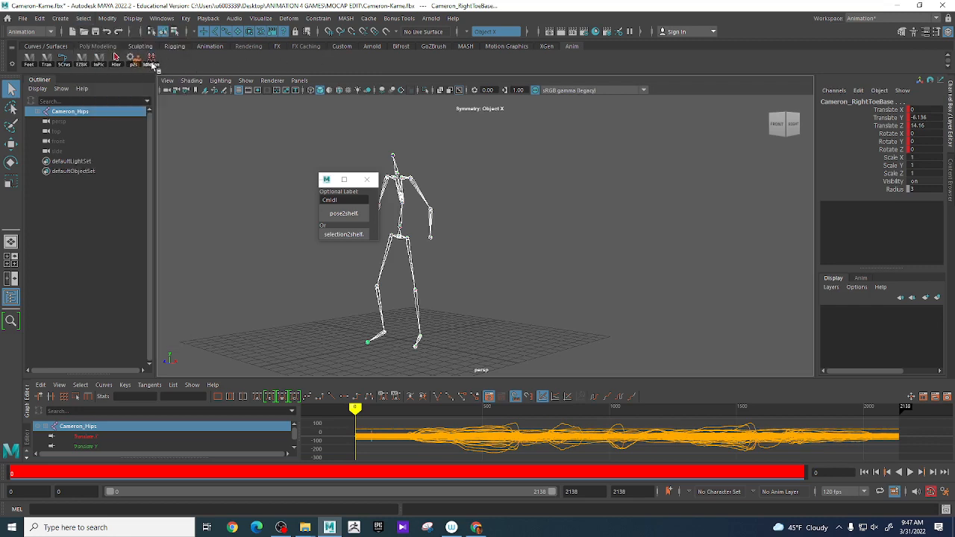
left_click(326, 200)
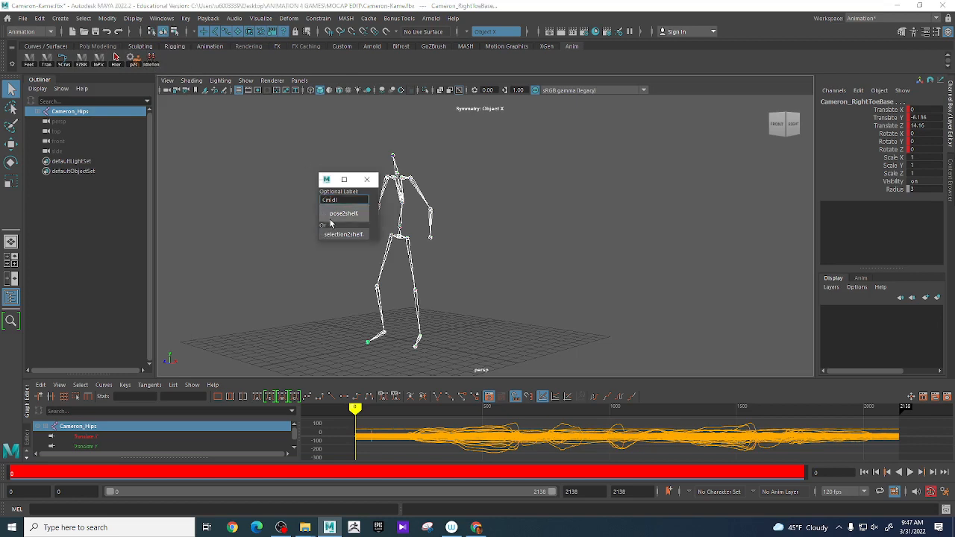
key("BackSpace")
key("BackSpace")
type("c")
key("BackSpace")
type("C")
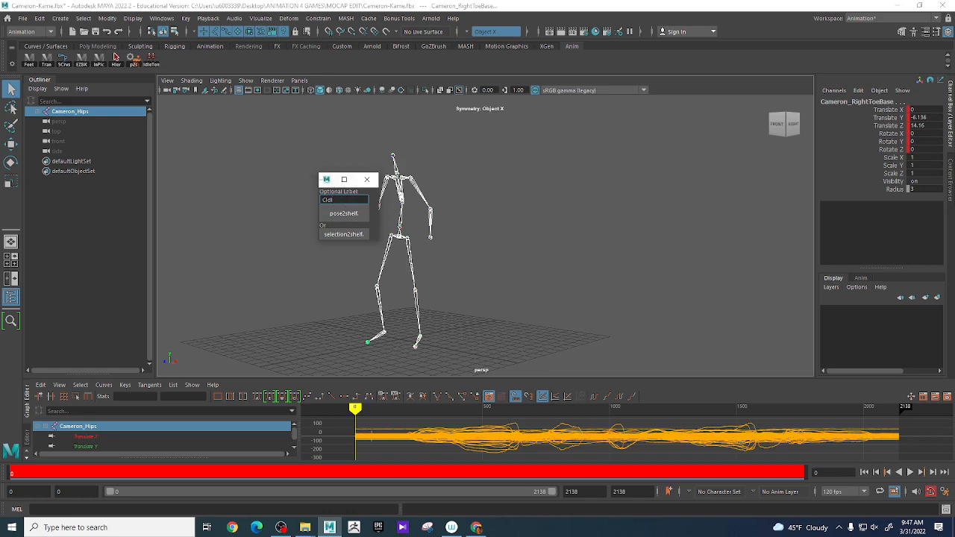
left_click(344, 215)
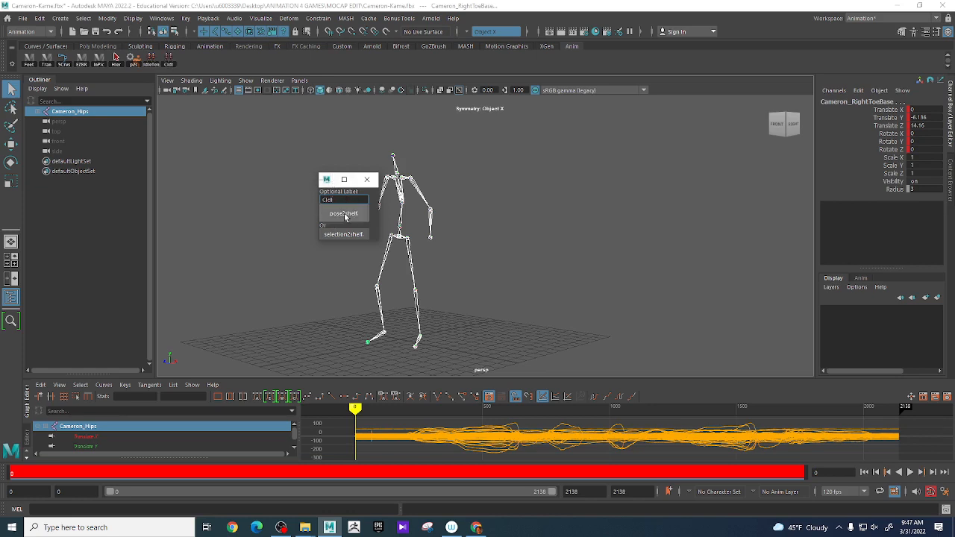
left_click(366, 180)
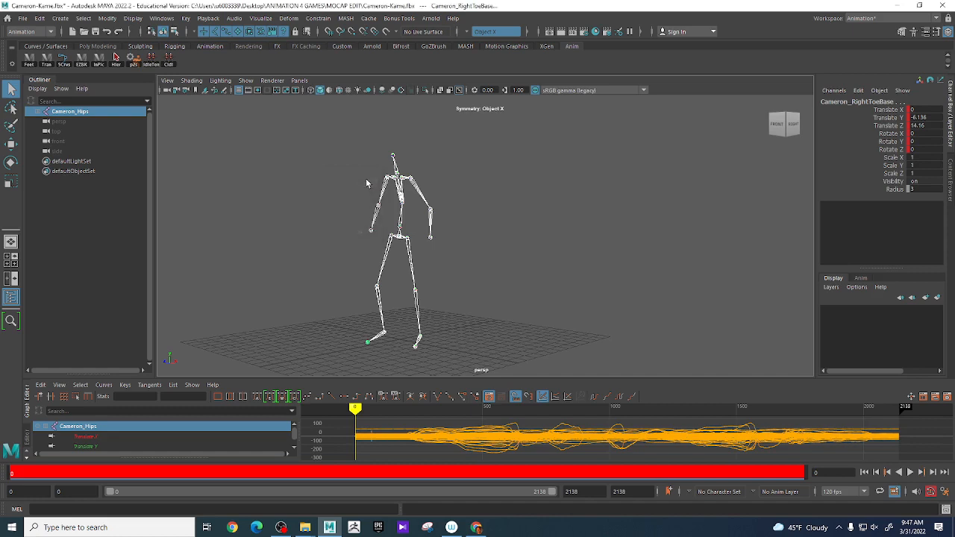
Step: Delete the old IdleTemp shelf button and test the new pose button at frame 868
right_click(151, 60)
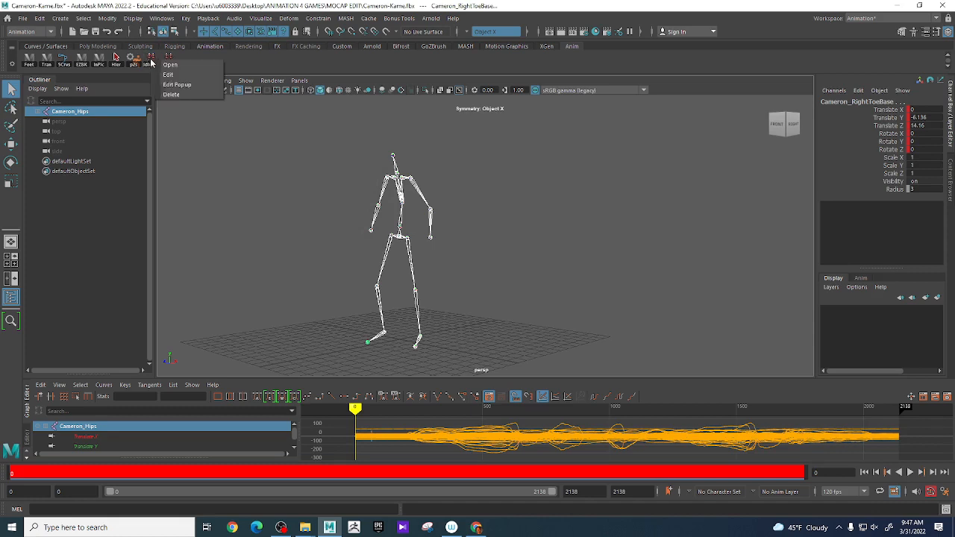
left_click(176, 97)
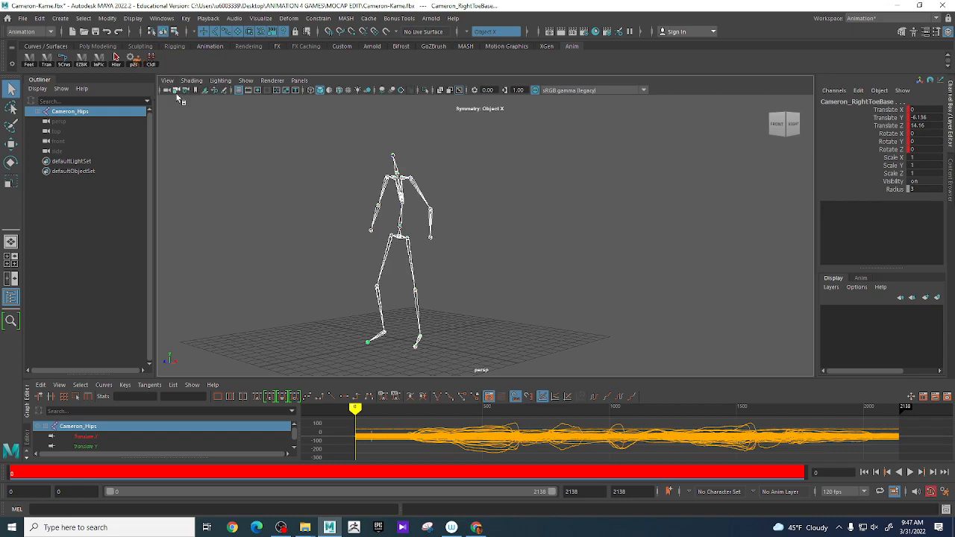
left_click_drag(88, 478, 334, 501)
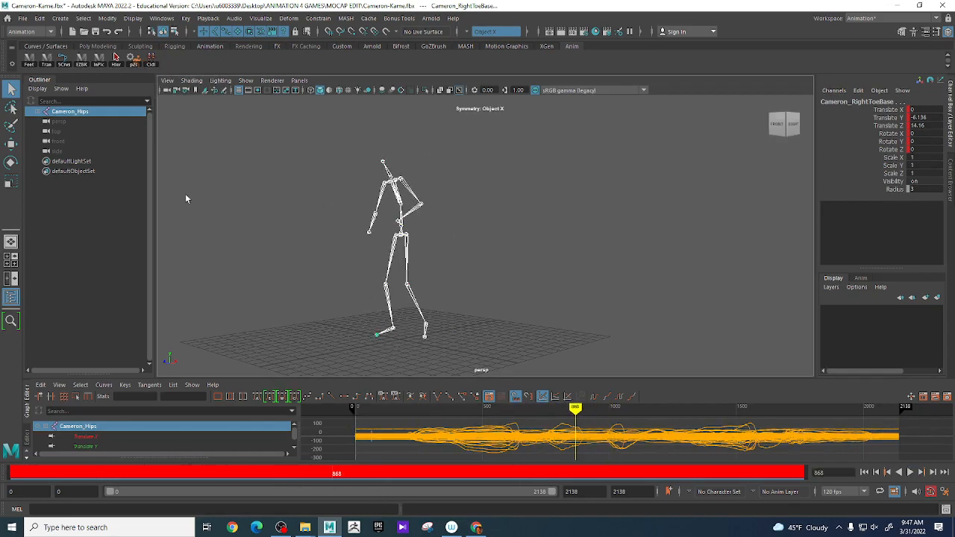
left_click(151, 61)
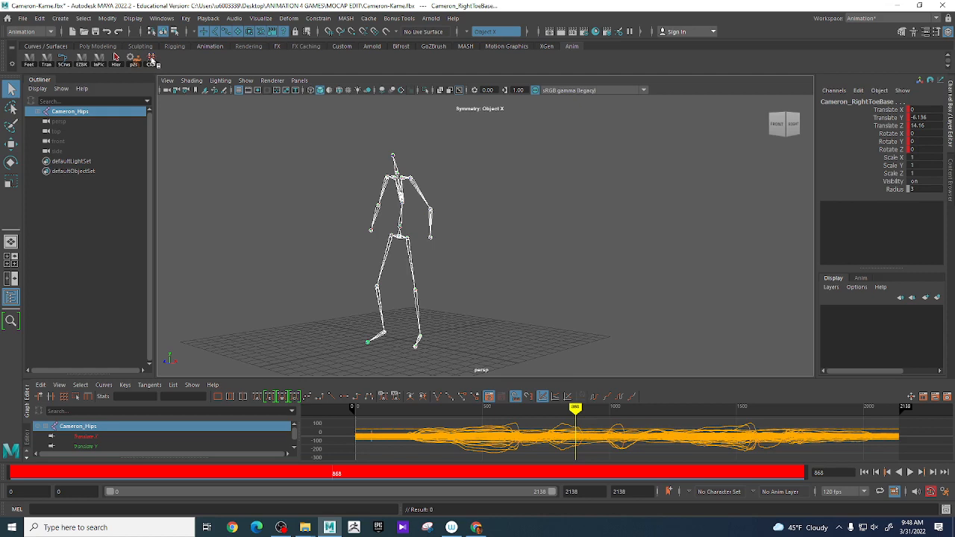
Step: Save all shelves from the shelf options menu
left_click(12, 65)
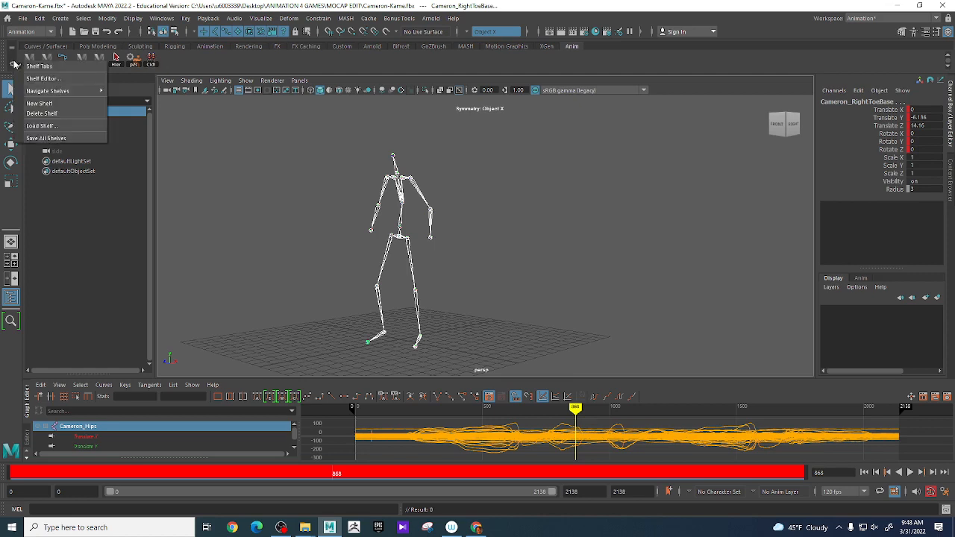
left_click(51, 139)
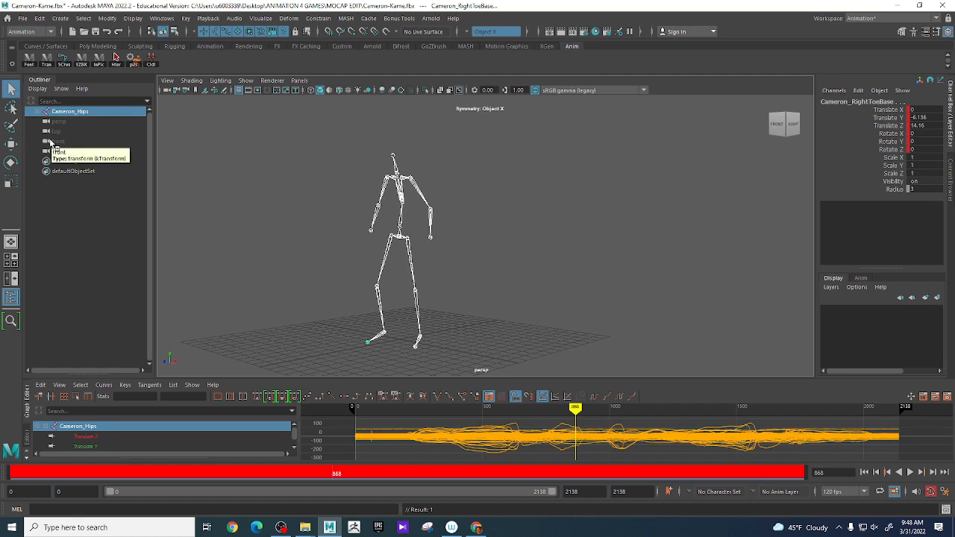
key("alt+Tab")
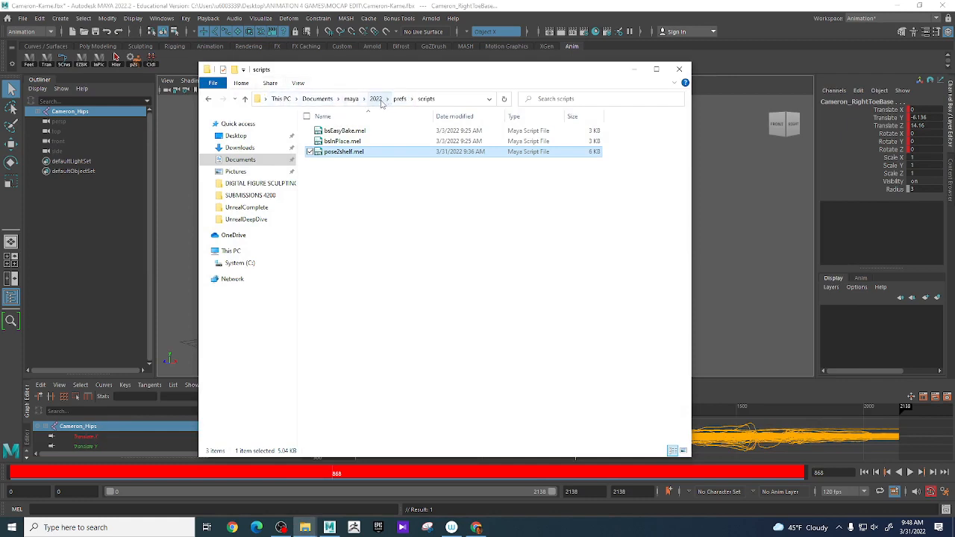
Step: Open prefs/shelves to confirm shelf_Anim.mel was just updated, then close Explorer
left_click(401, 101)
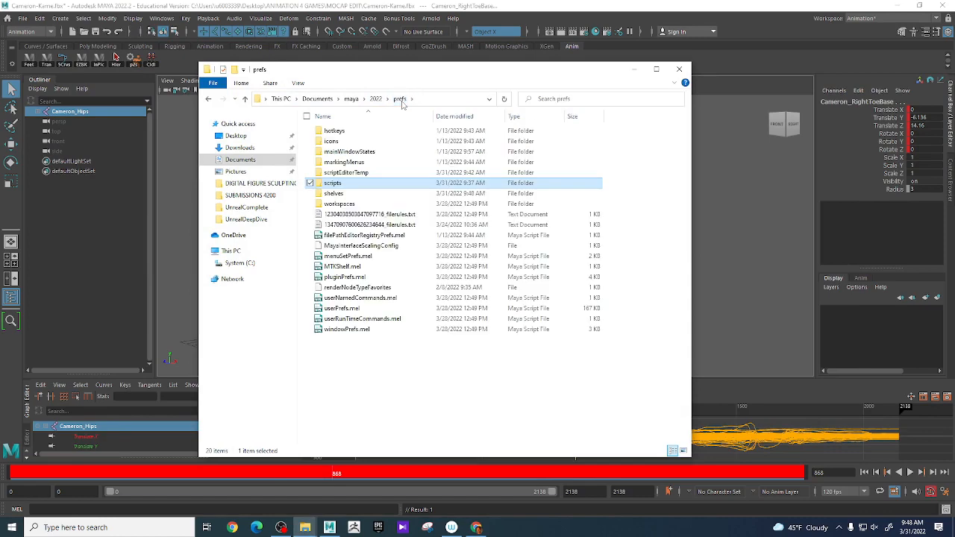
double_click(350, 197)
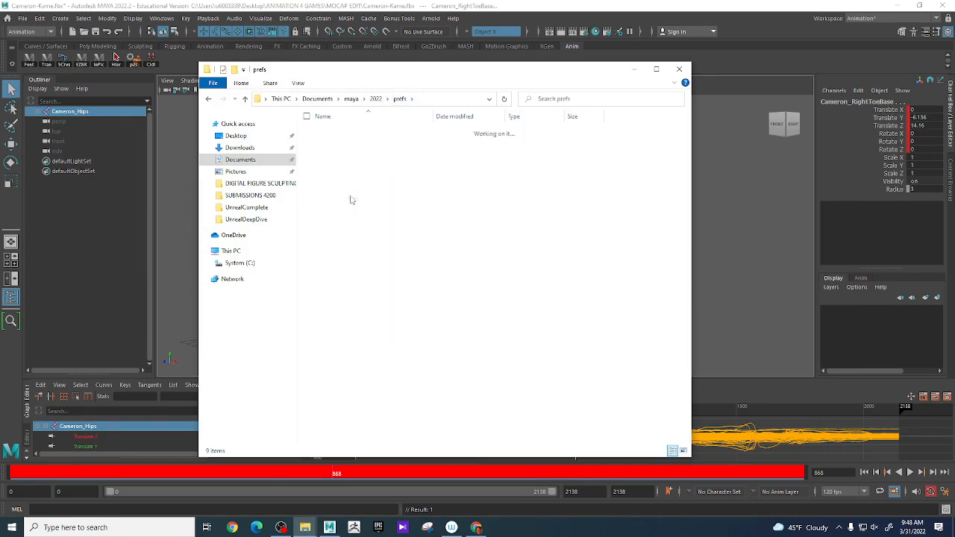
left_click_drag(453, 75, 464, 124)
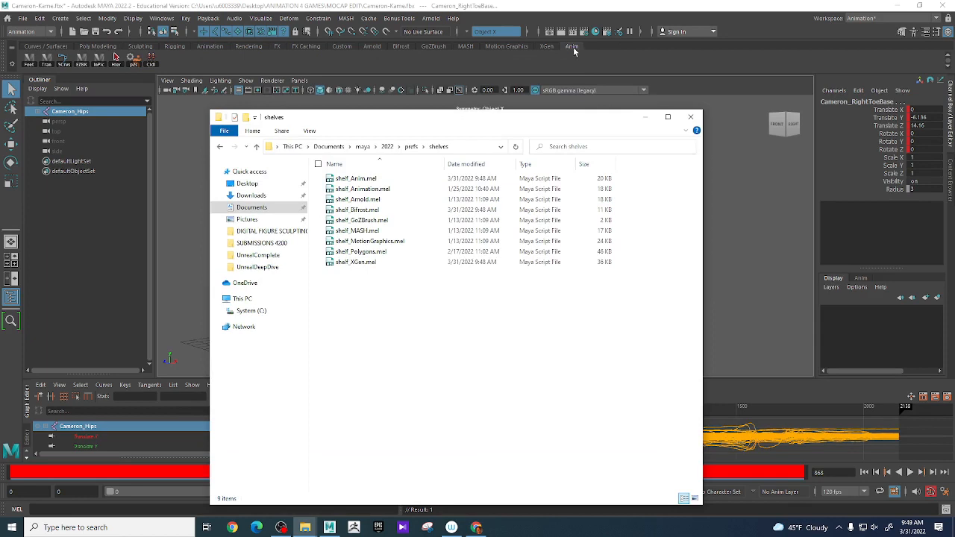
left_click(692, 118)
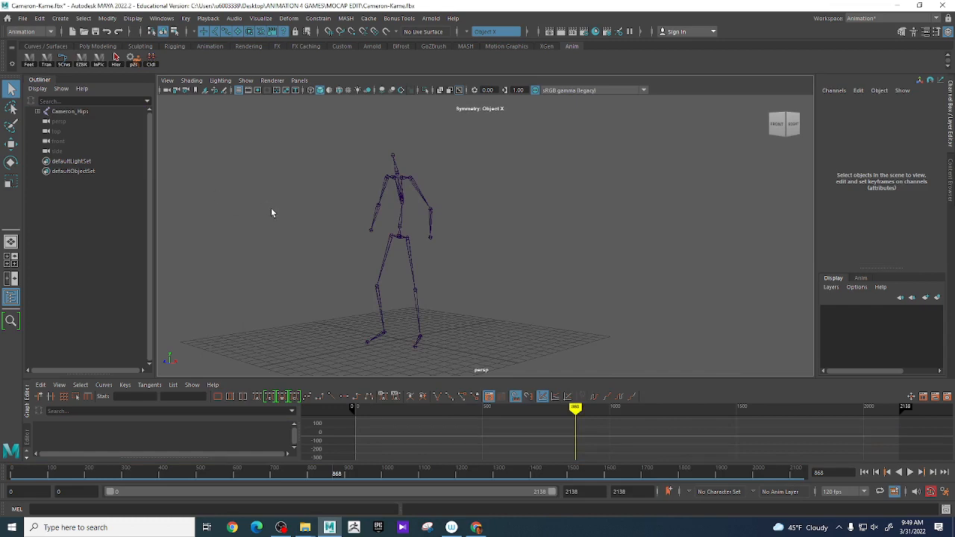
Step: Expand Cameron_Hips, then Cameron_RightUpLeg, Cameron_LeftUpLeg and Cameron_Spine in the Outliner
left_click(38, 111)
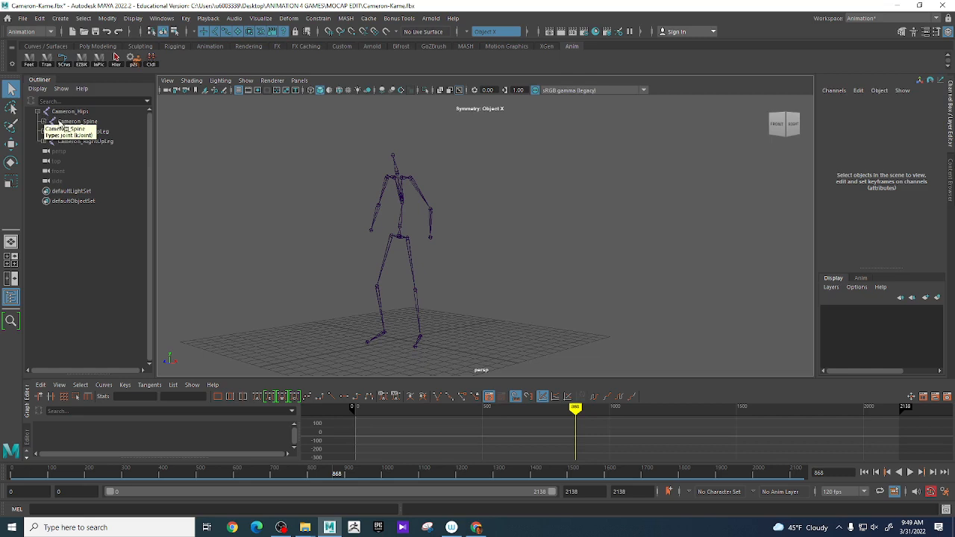
left_click(44, 141, "shift")
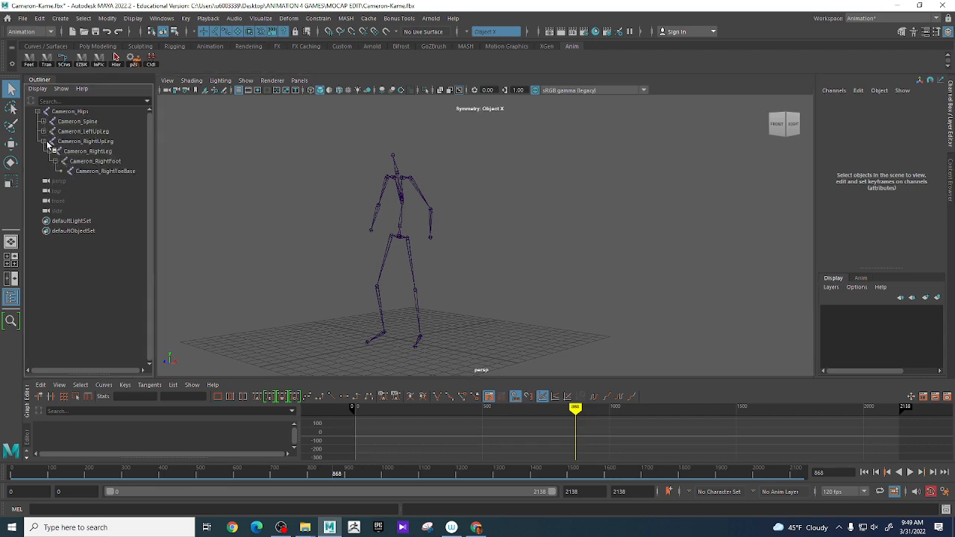
left_click(44, 131, "shift")
left_click(43, 122, "shift")
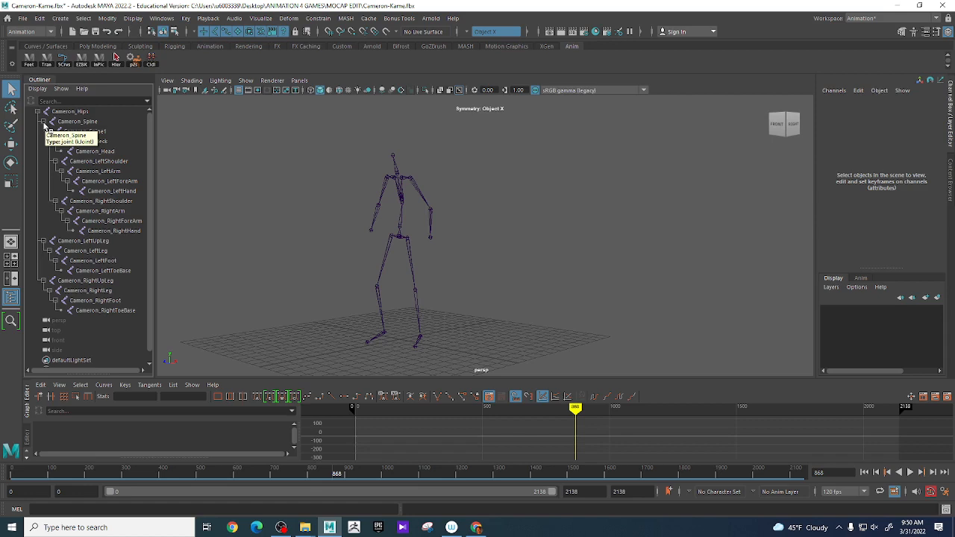
Step: Collapse Cameron_Hips, orbit the viewport, and scrub the animation to frame 1100
left_click(38, 111)
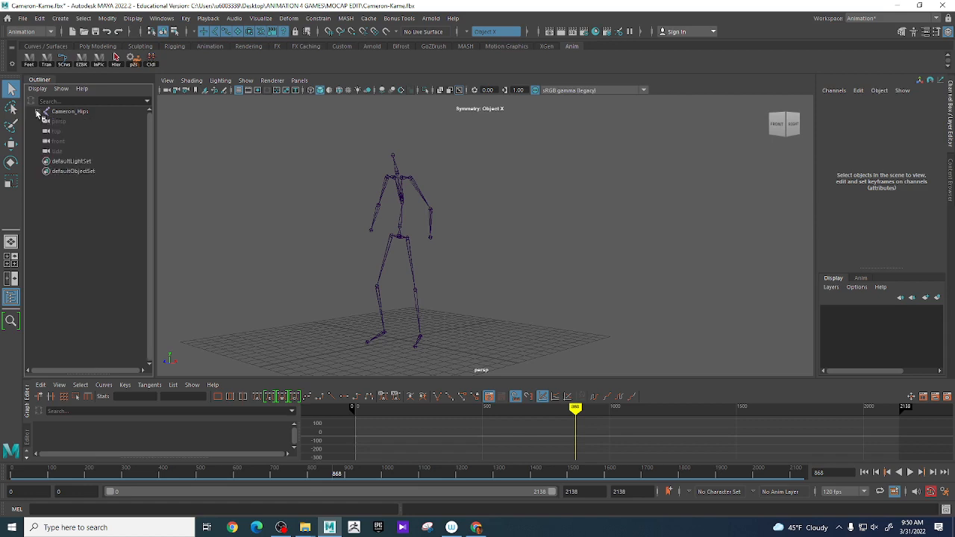
left_click_drag(305, 200, 356, 203, "alt")
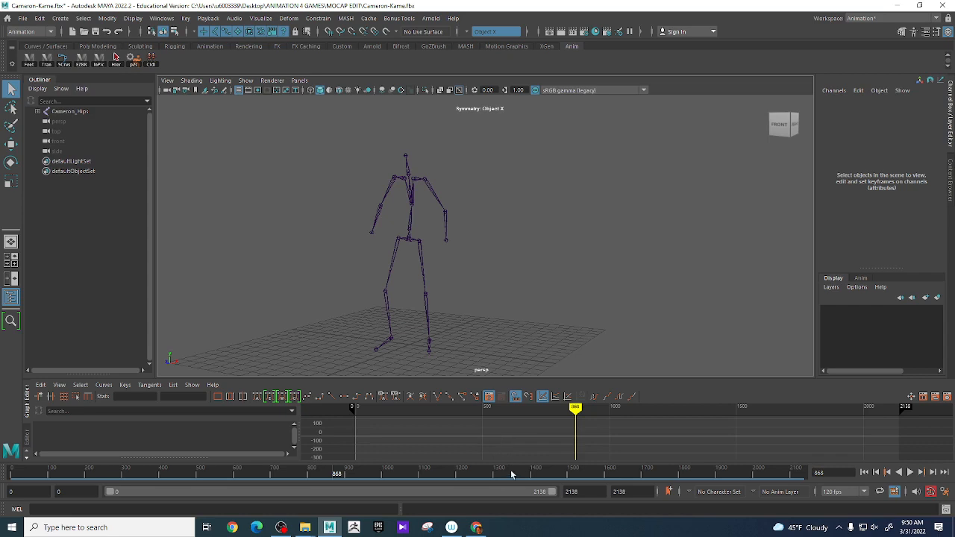
left_click_drag(511, 470, 419, 469)
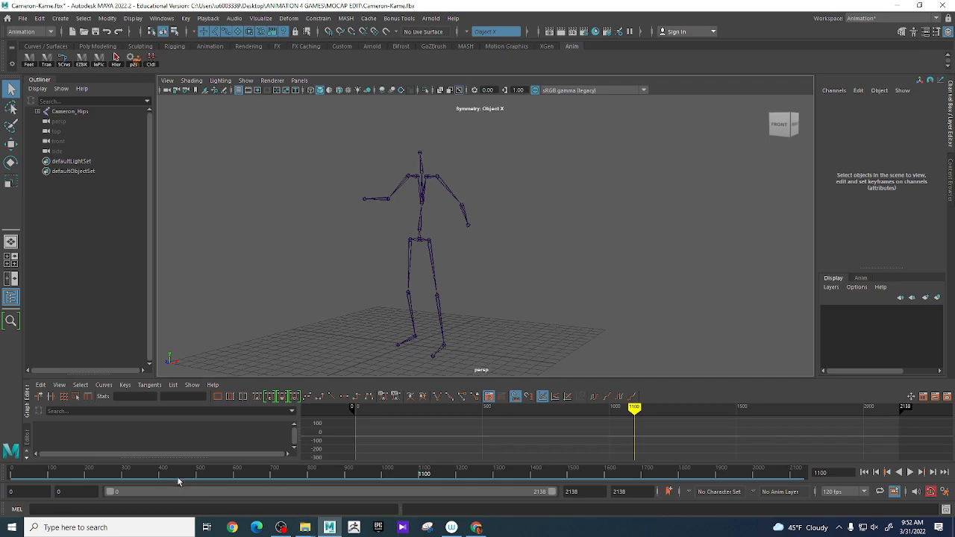
Step: Scrub the time slider from frame 1100 back to frame 32, where the skeleton nears a T-pose
left_click_drag(258, 474, 23, 493)
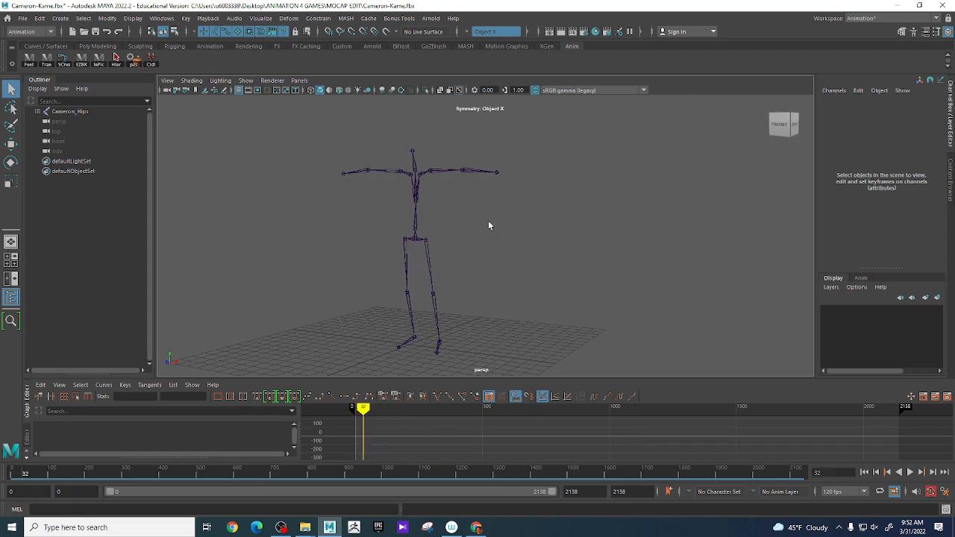
left_click(418, 241)
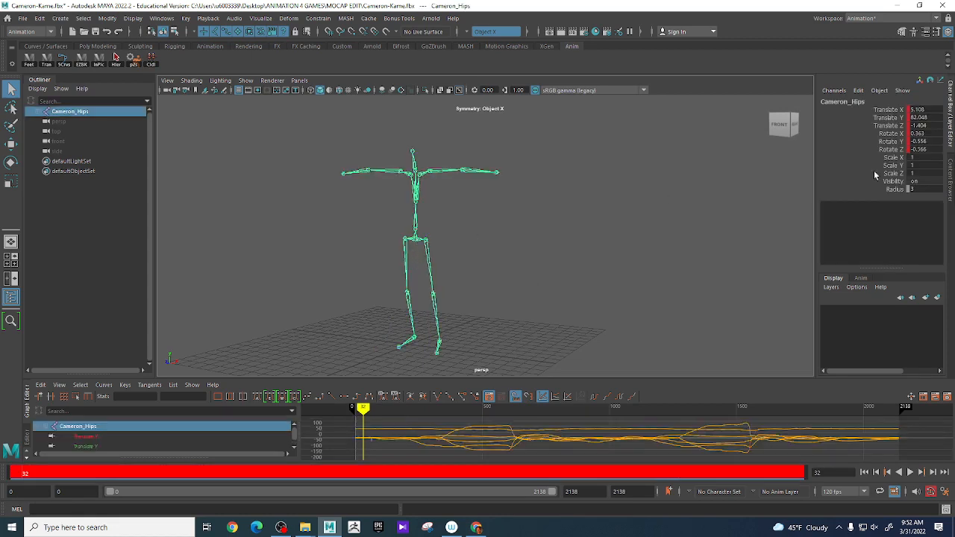
double_click(937, 112)
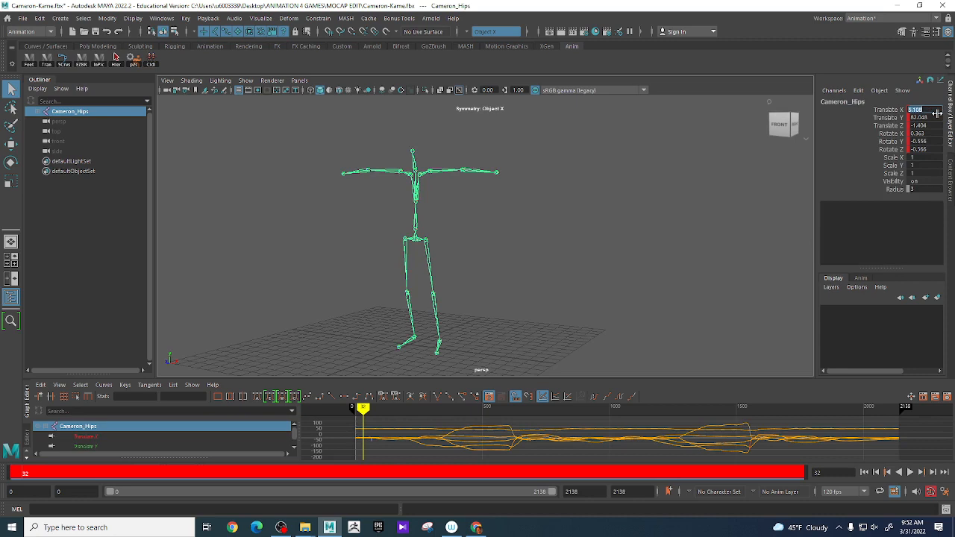
type("0")
key("Return")
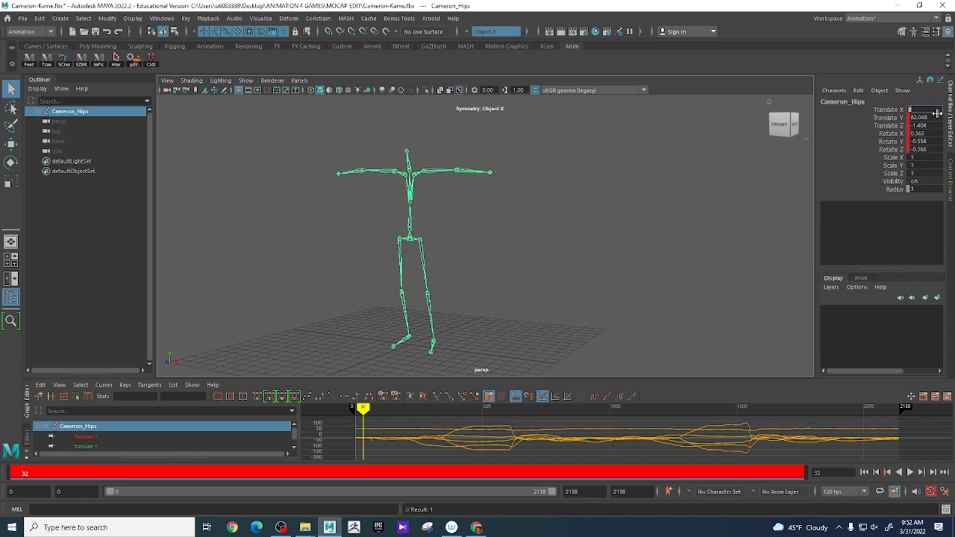
double_click(919, 125)
type("0")
key("Return")
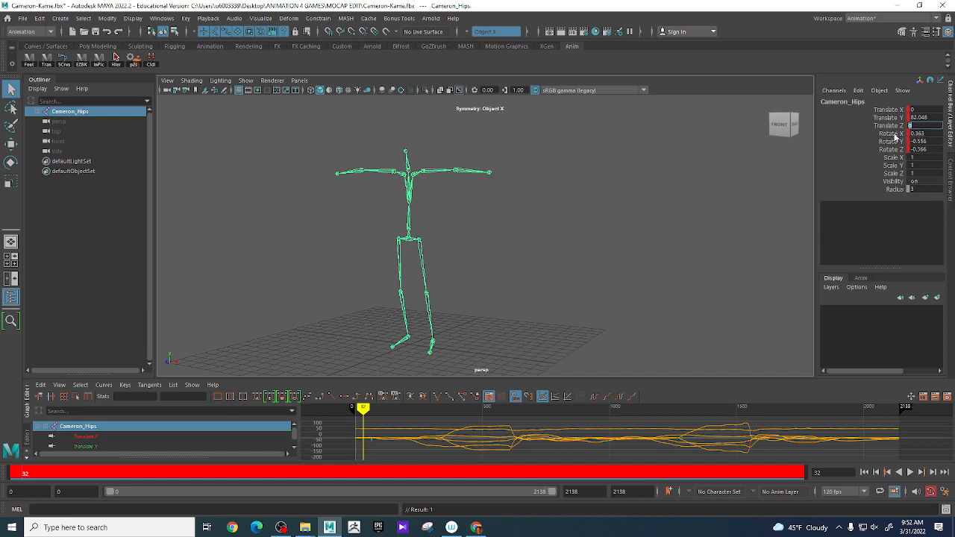
left_click_drag(918, 133, 922, 152)
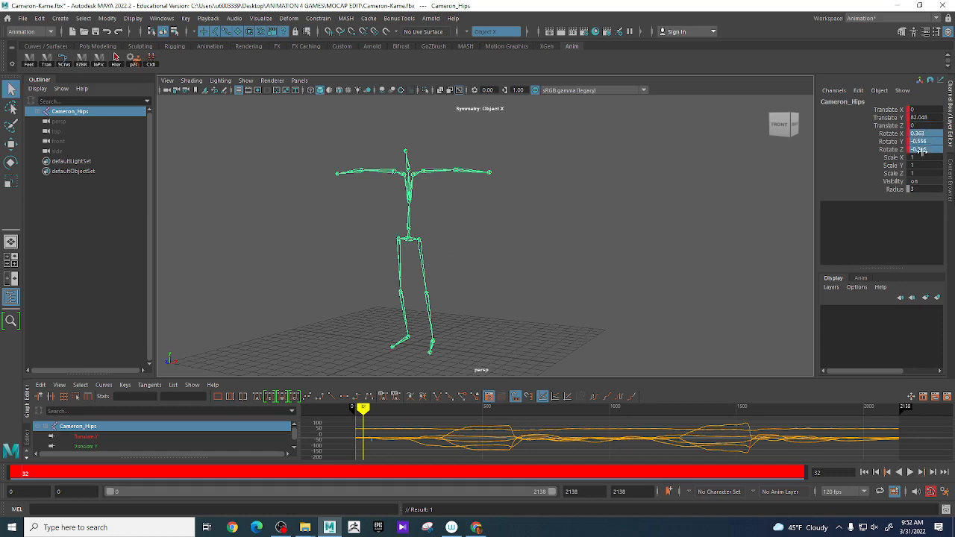
left_click(922, 150)
type("0")
key("Return")
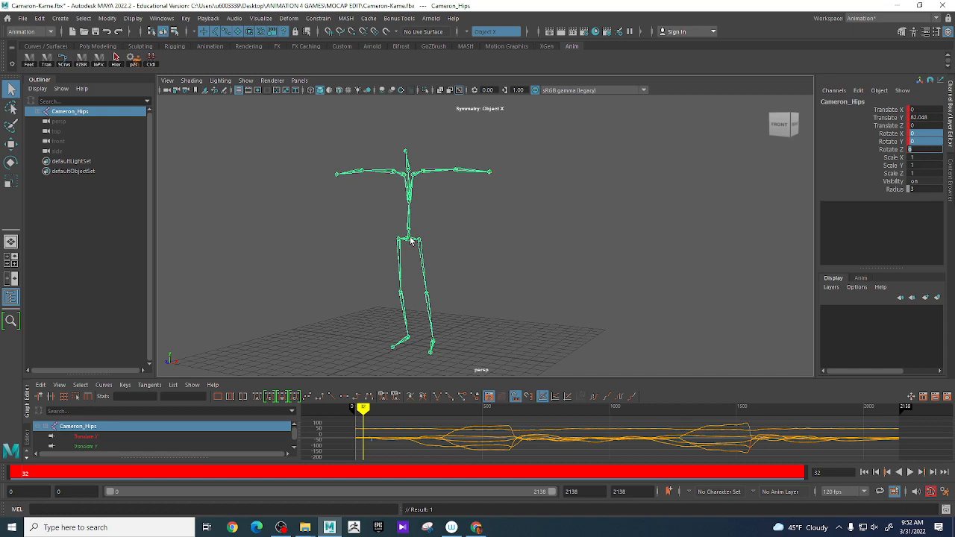
left_click(116, 58)
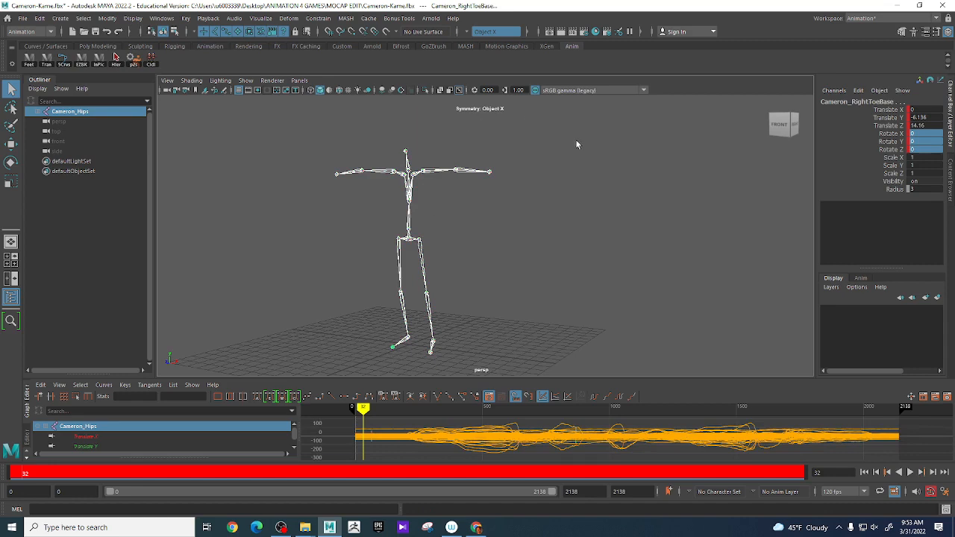
left_click(918, 117)
left_click(929, 134)
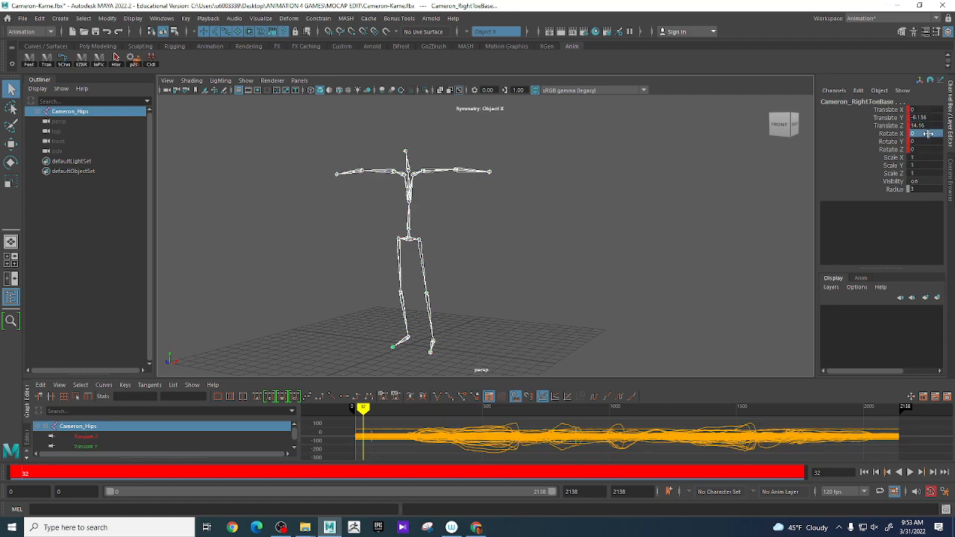
left_click_drag(928, 133, 924, 149)
type("0")
key("Return")
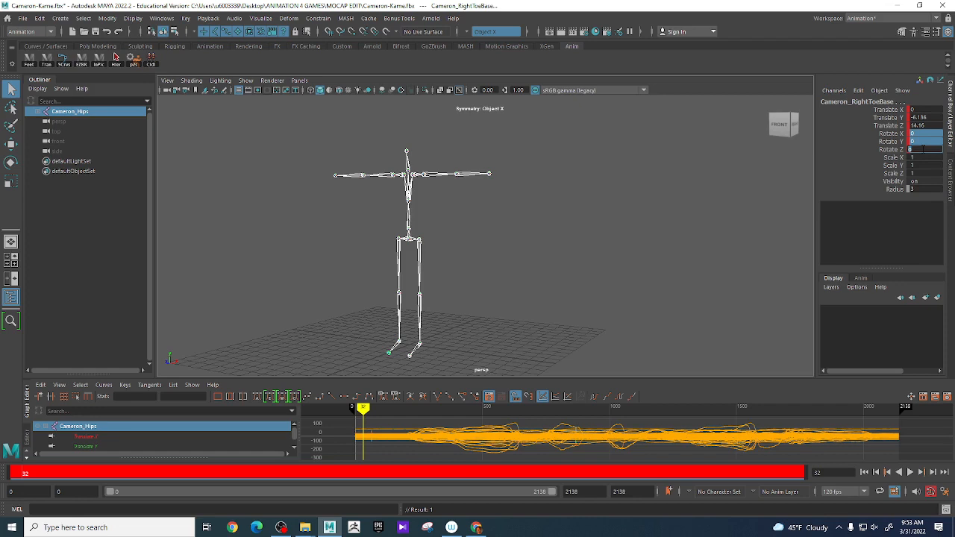
key("Return")
left_click(684, 193)
key("ctrl+z")
key("ctrl+z")
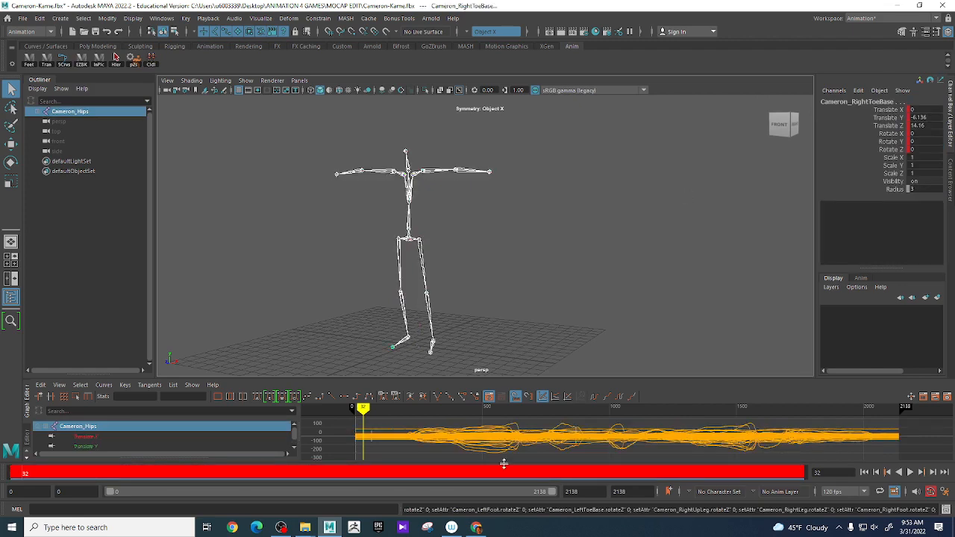
key("ctrl+z")
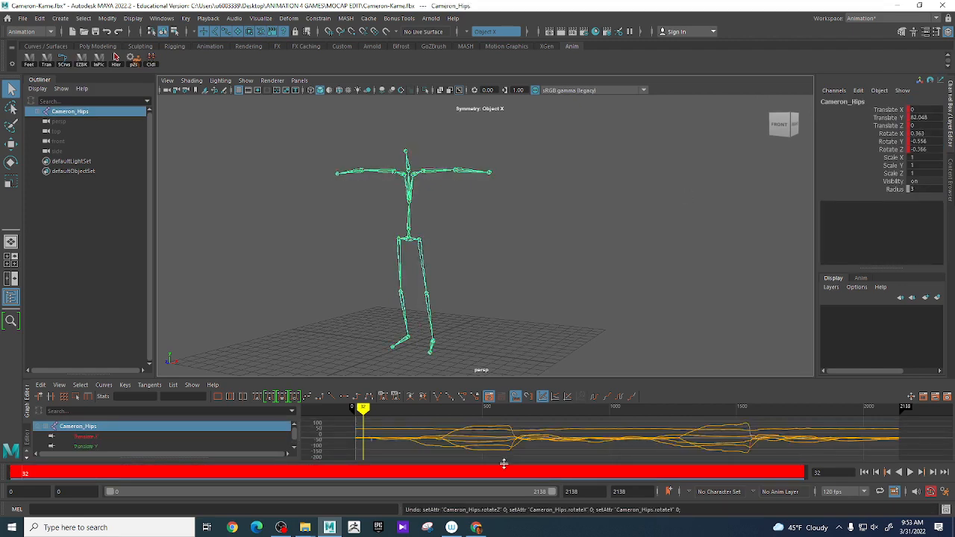
key("ctrl+z")
key("ctrl+z")
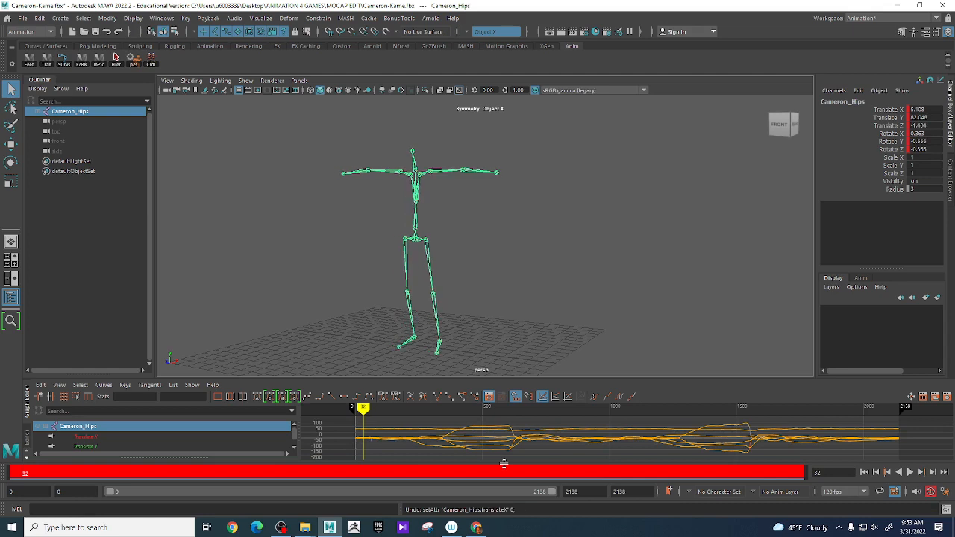
left_click(512, 273)
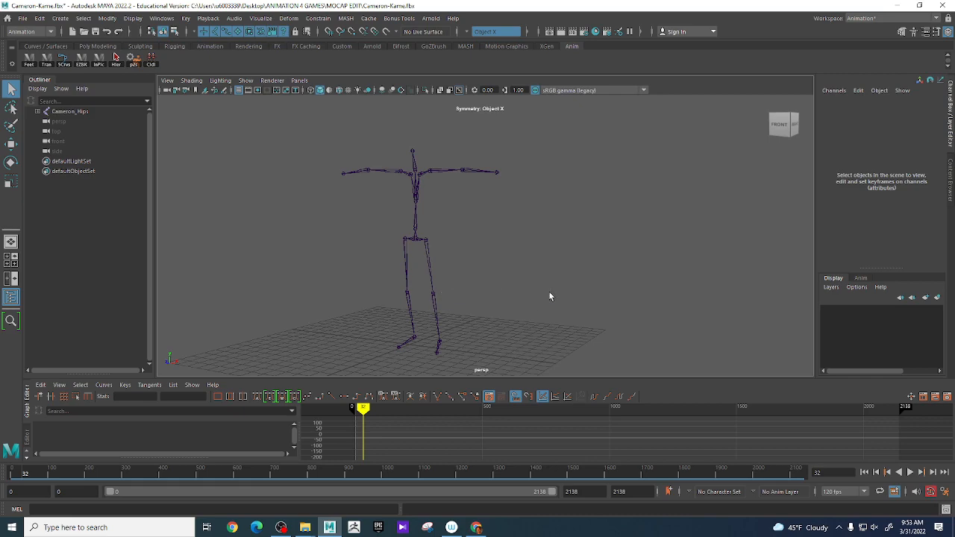
Step: Select Cameron_Hips and set its Translate X and Translate Z to 0
mouse_move(596, 250)
left_mouse_down("alt")
mouse_move(646, 251)
mouse_move(626, 251)
mouse_move(640, 243)
mouse_move(515, 265)
mouse_move(529, 250)
mouse_move(570, 245)
mouse_move(594, 252)
mouse_move(488, 261)
mouse_move(597, 253)
mouse_move(587, 254)
left_mouse_up("alt")
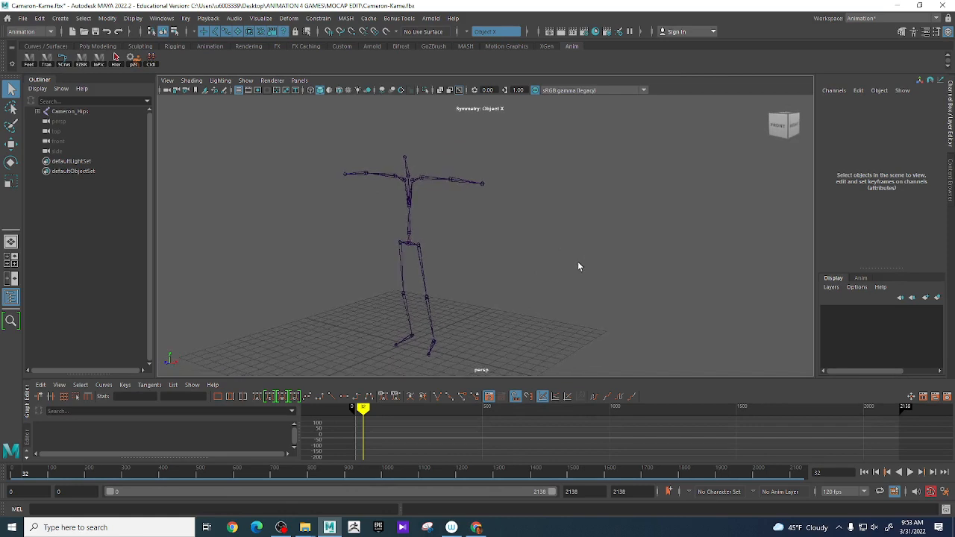
left_click(409, 245)
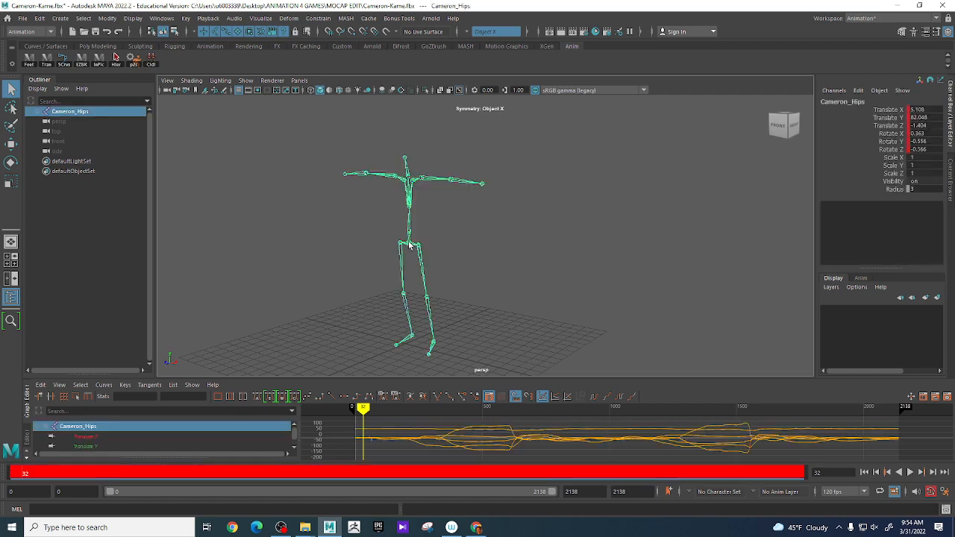
left_click(925, 110)
type("0")
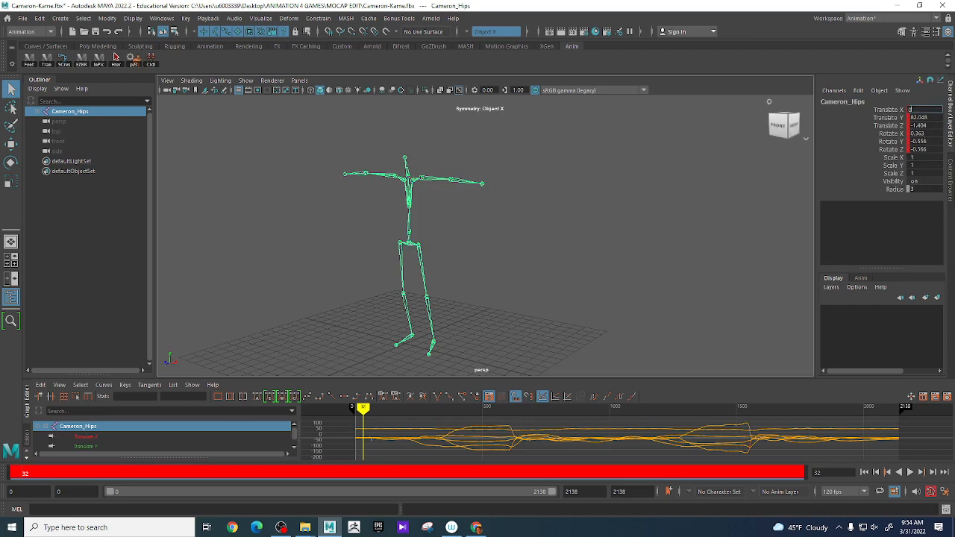
key("Return")
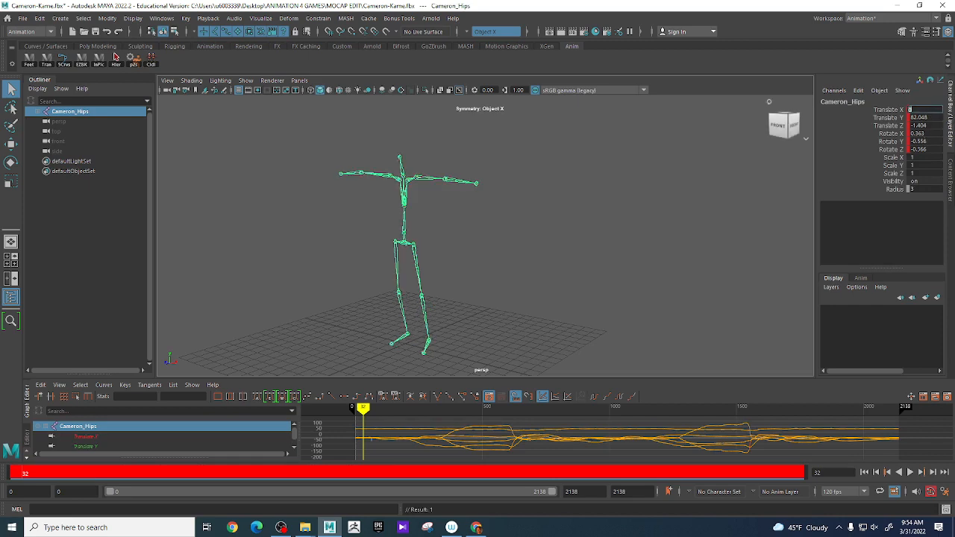
left_click(925, 124)
type("0")
key("Return")
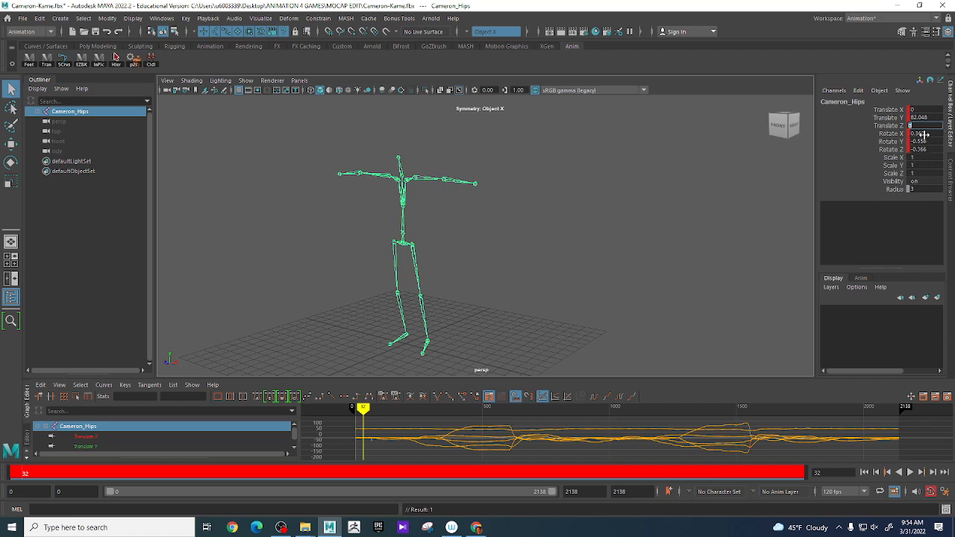
Step: Select the whole joint hierarchy and zero Rotate X, Y and Z on every joint
left_click(923, 133)
left_click(581, 235)
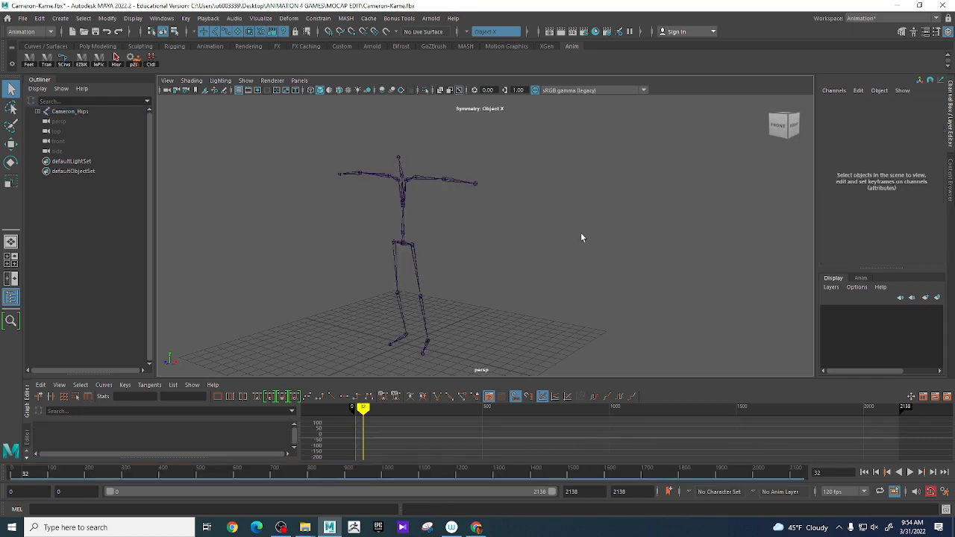
left_click(403, 242)
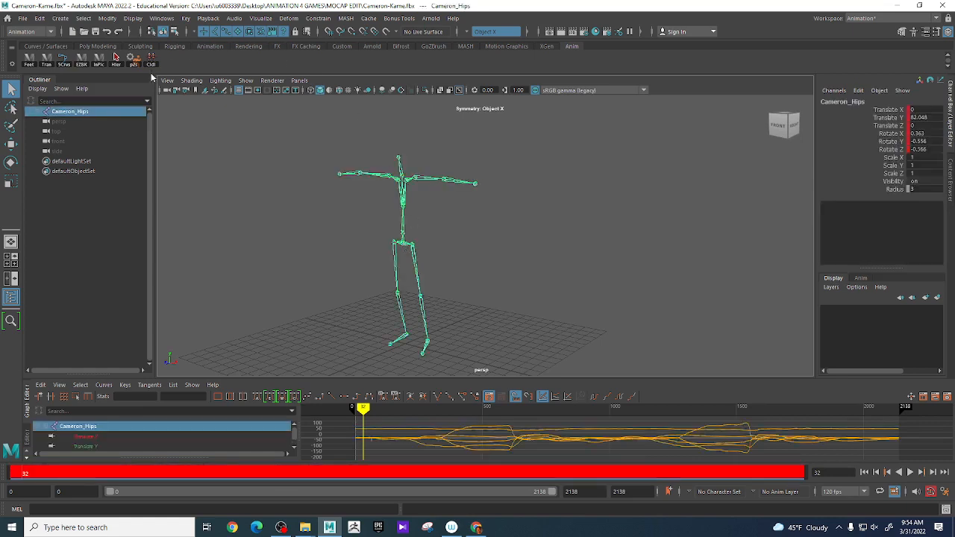
left_click(116, 58)
left_click(83, 18)
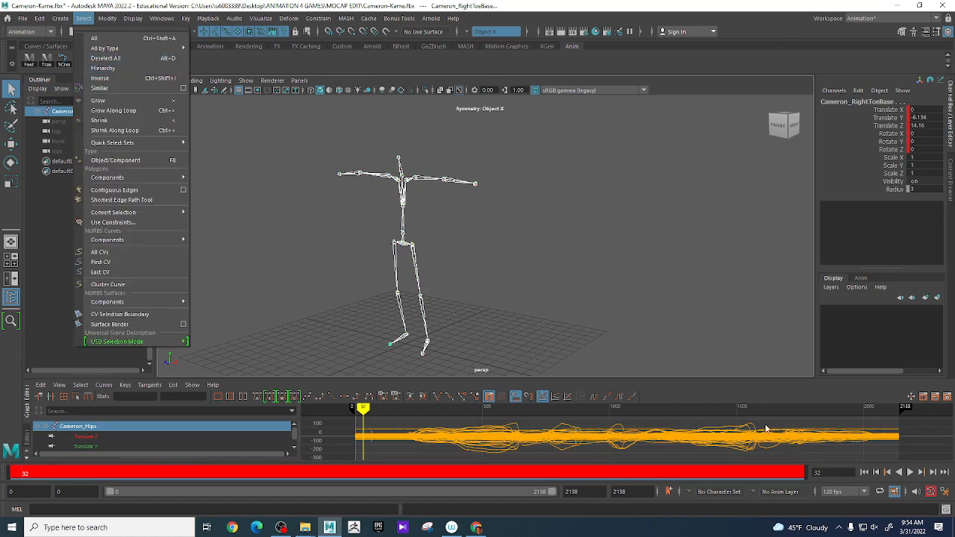
left_click(927, 134)
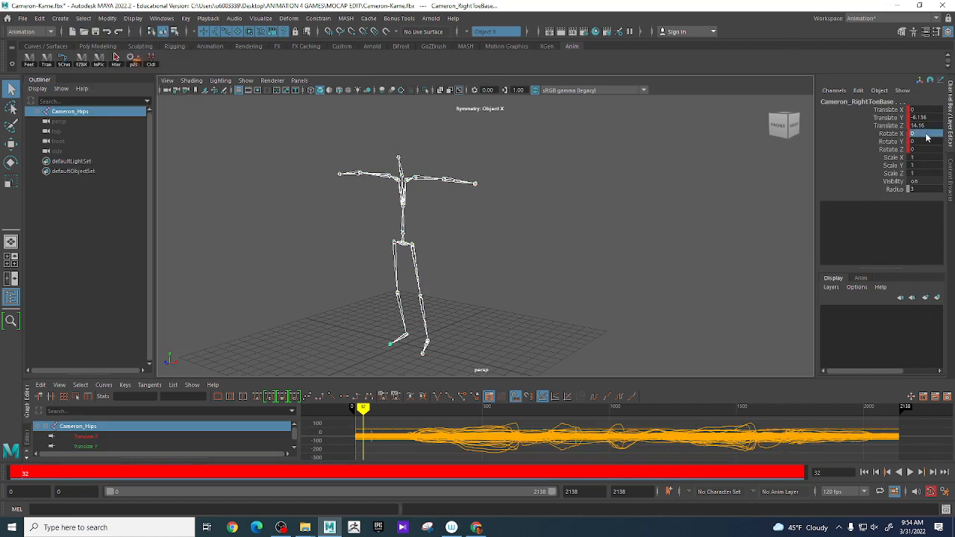
left_click_drag(926, 136, 929, 152)
double_click(927, 150)
key("Return")
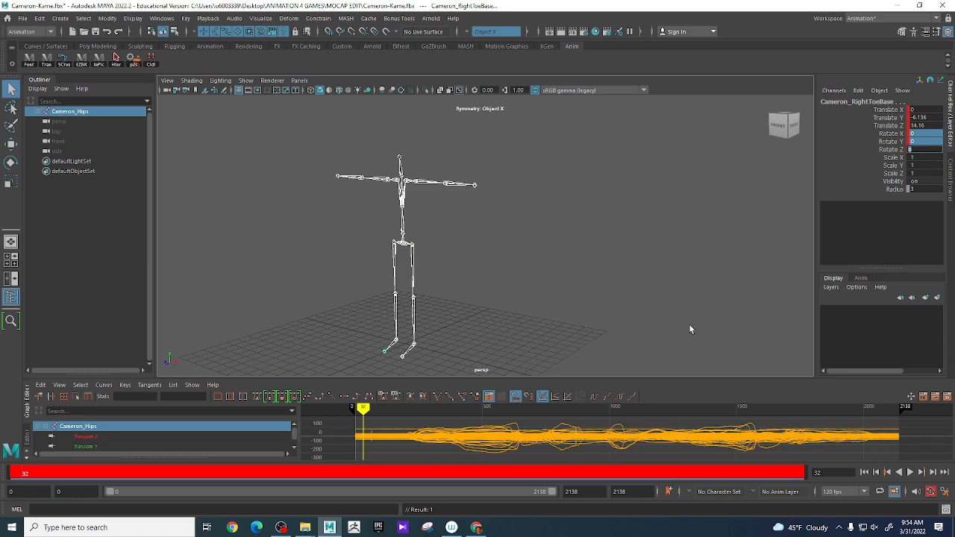
left_click_drag(438, 241, 458, 241, "alt")
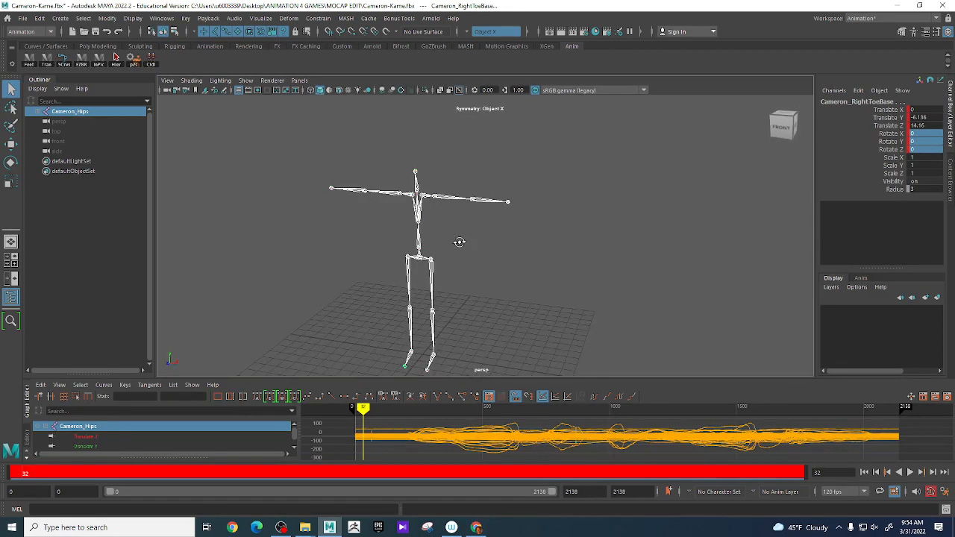
middle_click_drag(537, 326, 508, 283, "alt")
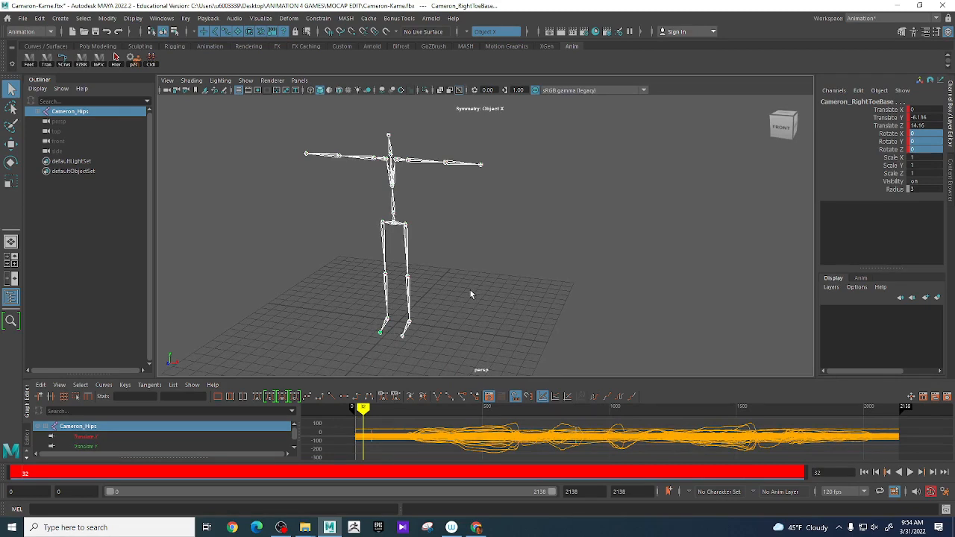
left_click(401, 345)
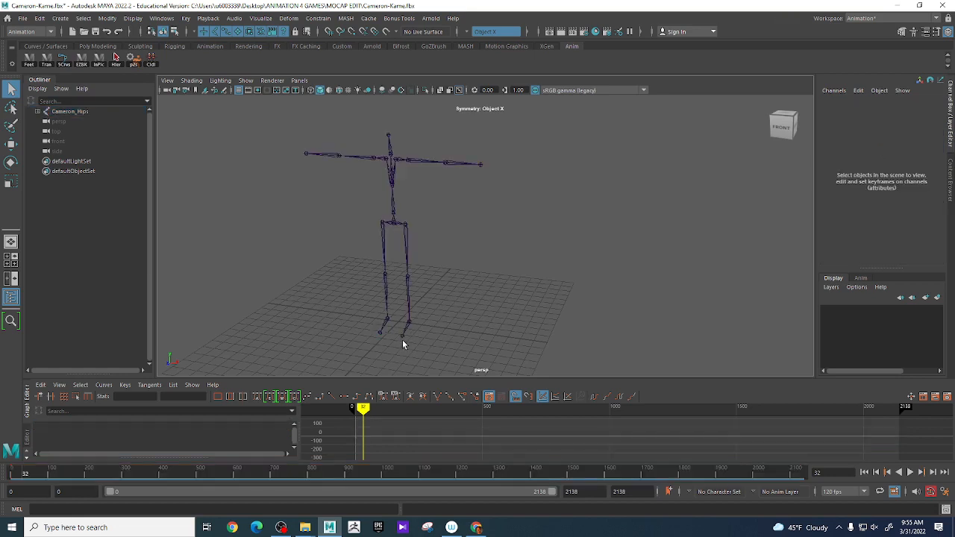
Step: Check the left and right foot and toe joints, including the right toe's Translate Z, then deselect
left_click(402, 339)
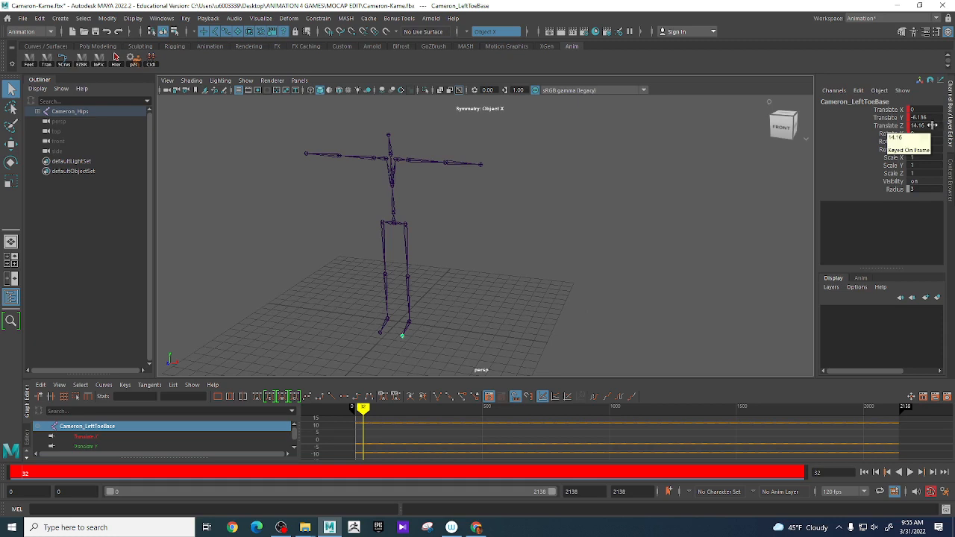
left_click(409, 324)
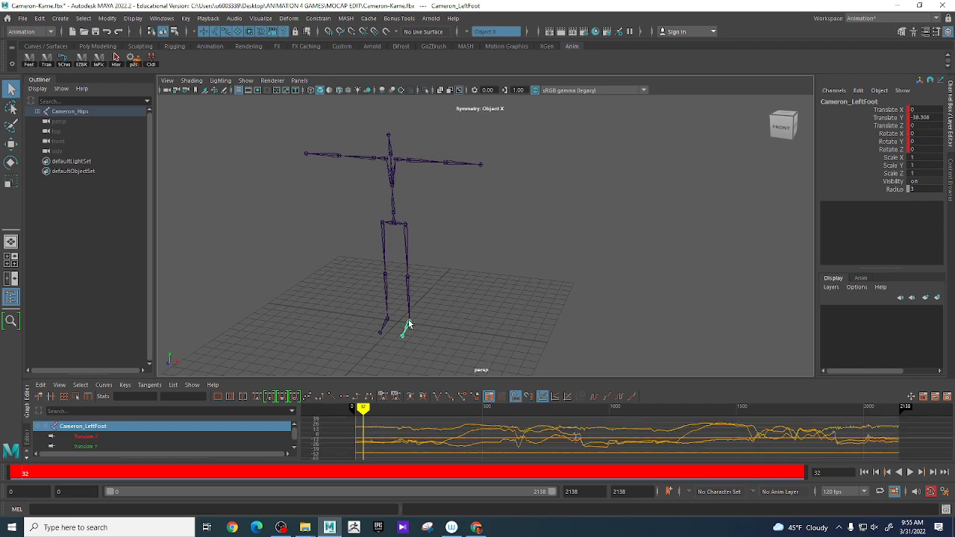
left_click(403, 337)
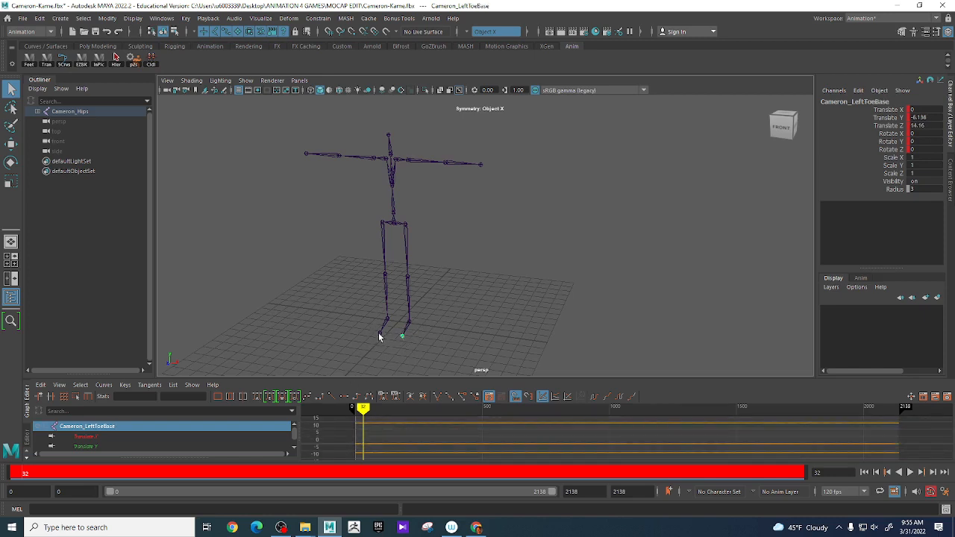
left_click(380, 334)
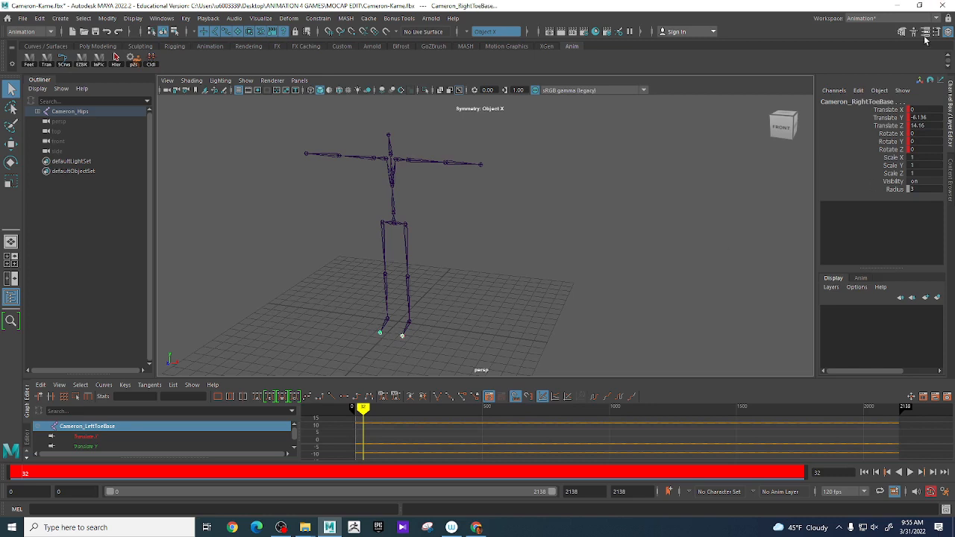
double_click(918, 126)
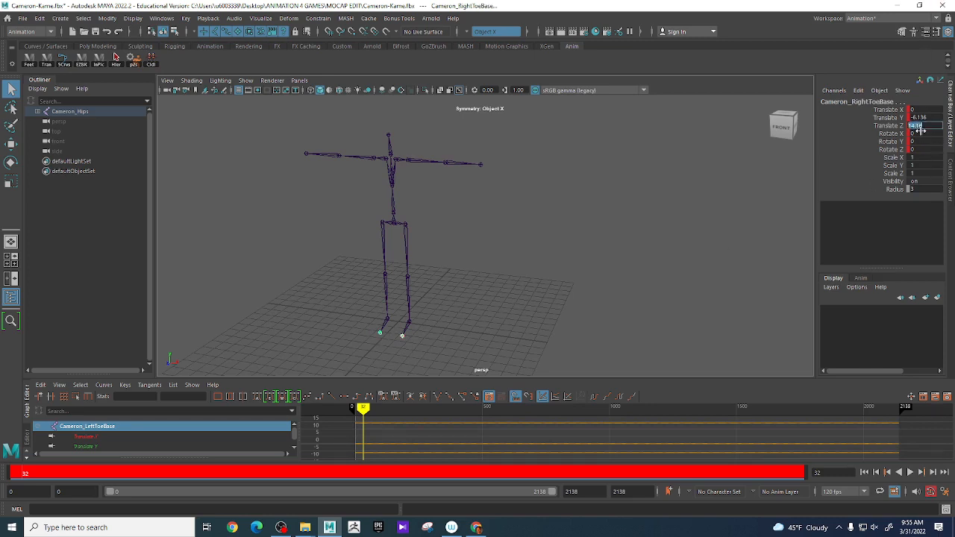
left_click(449, 334)
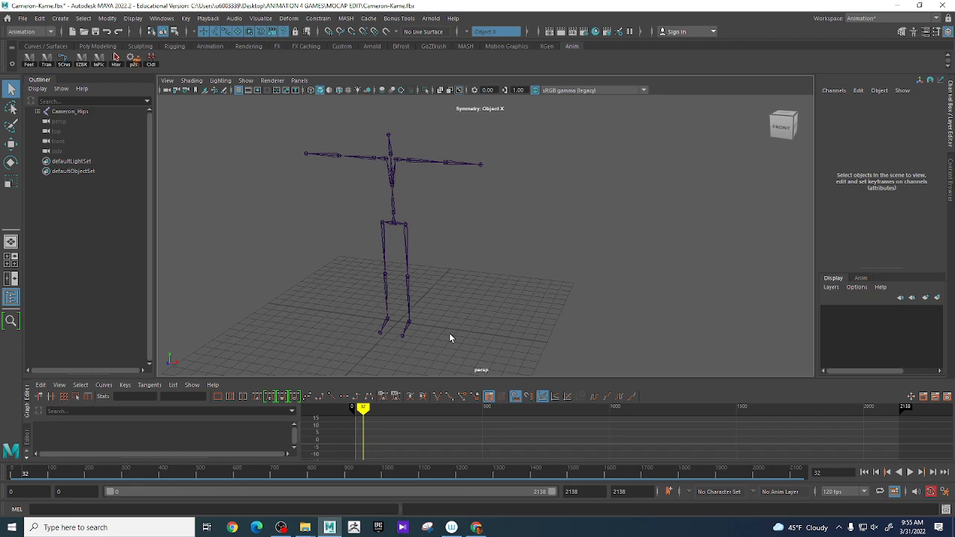
left_click_drag(489, 284, 515, 257, "alt")
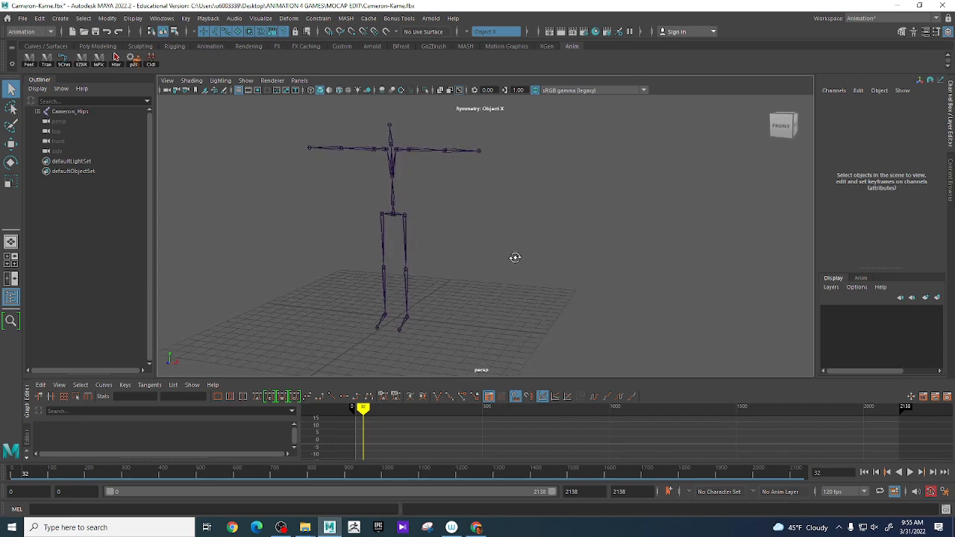
Step: Save the full hierarchy's T-pose with pose2shelf as a shelf button labelled CTpose
left_click(396, 214)
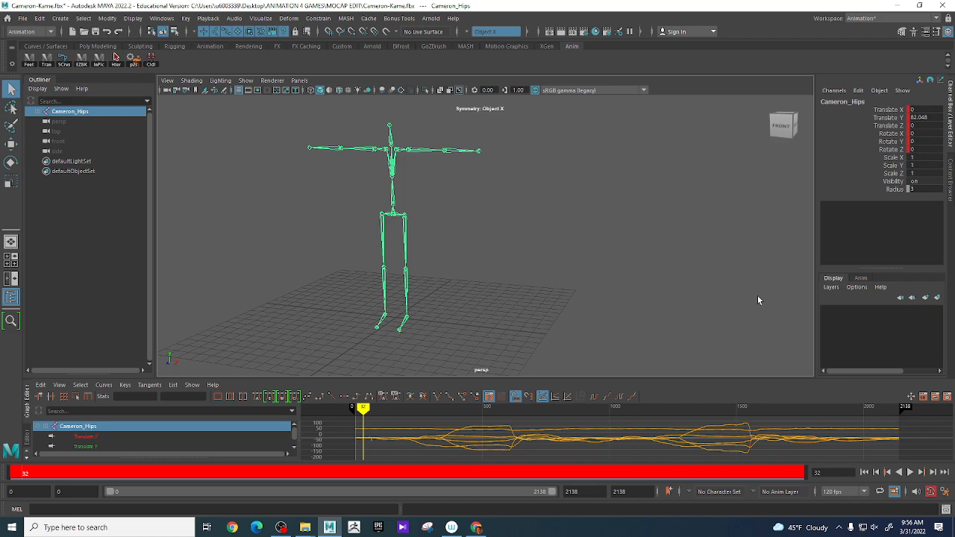
left_click(117, 62)
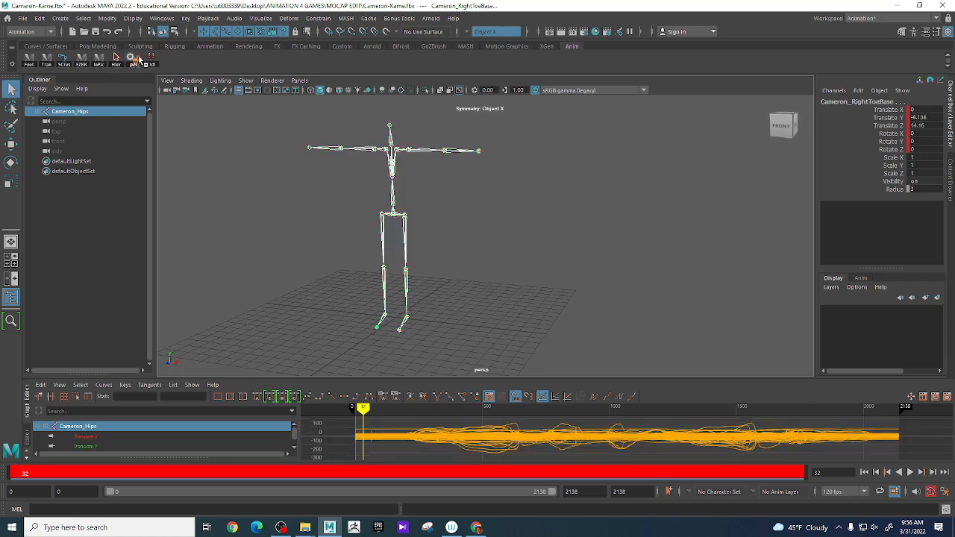
left_click(134, 61)
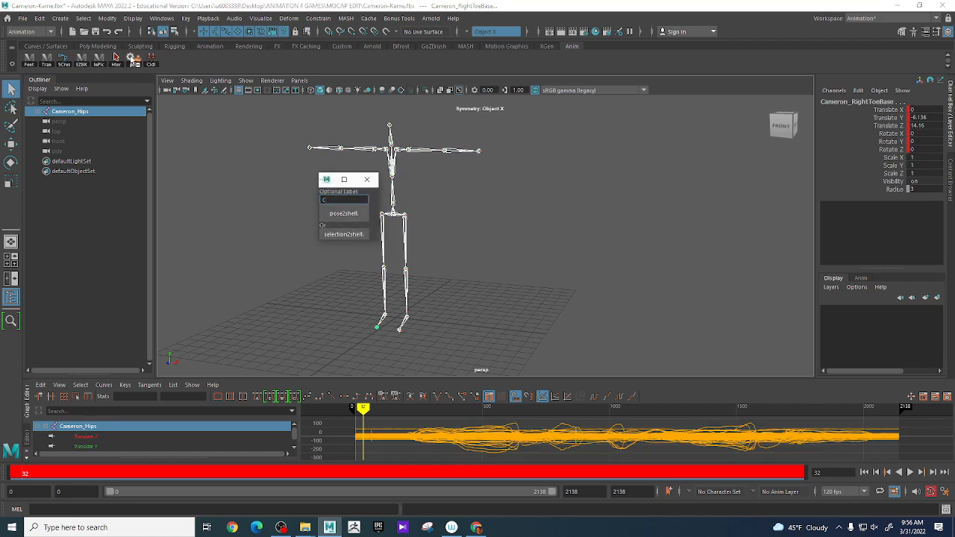
type("C2")
type("ero")
key("BackSpace")
key("BackSpace")
key("BackSpace")
key("BackSpace")
type("Tpose")
double_click(352, 202)
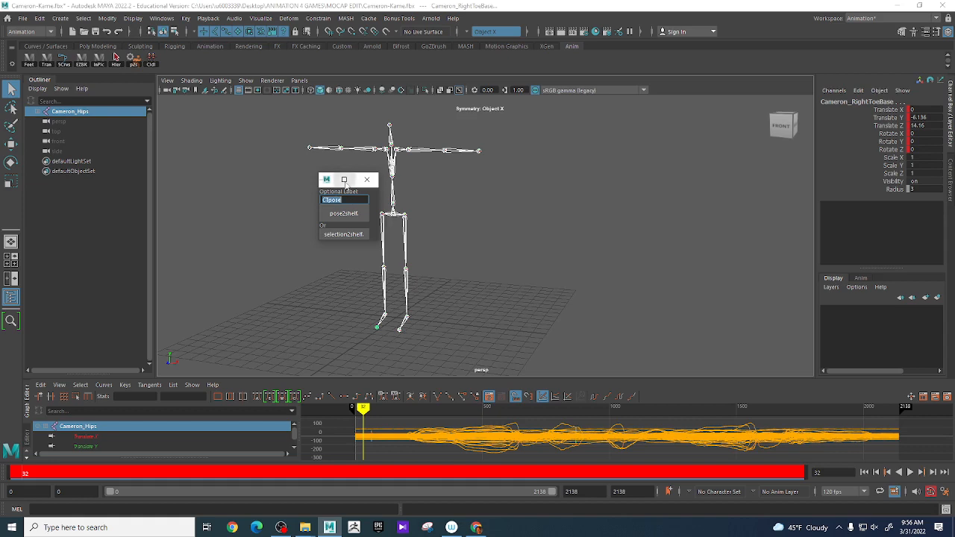
left_click(355, 216)
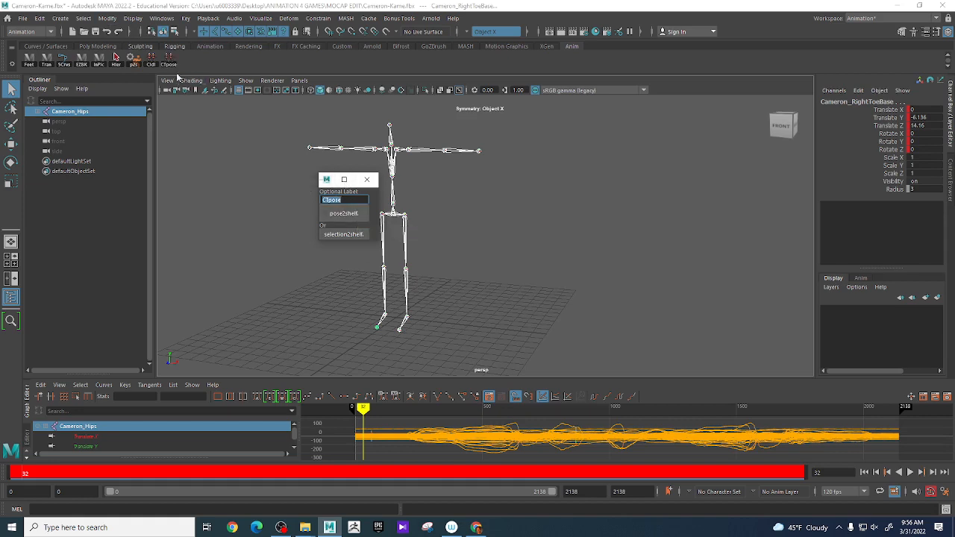
left_click(366, 180)
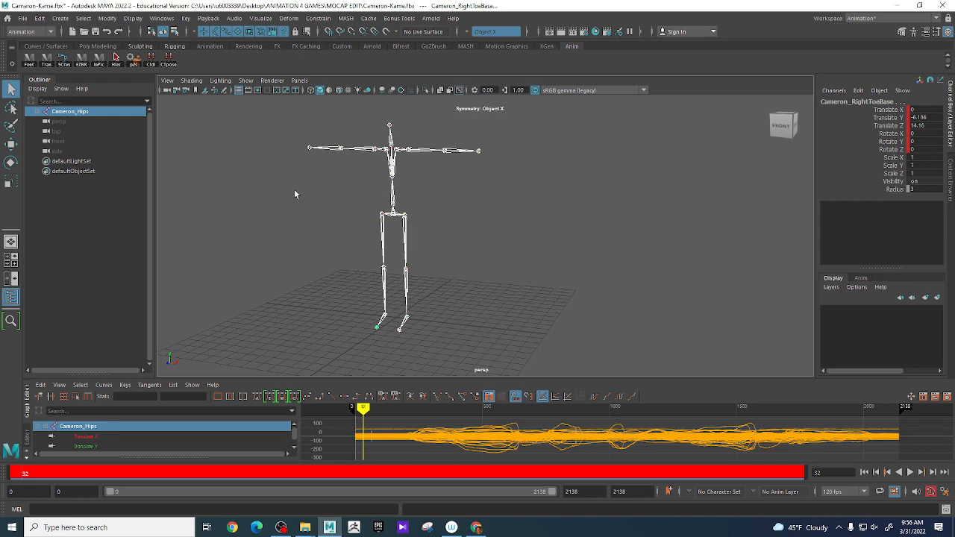
Step: Test the shelf pose buttons, returning to the animated pose and snapping back to the T-pose
left_click(40, 112, "shift")
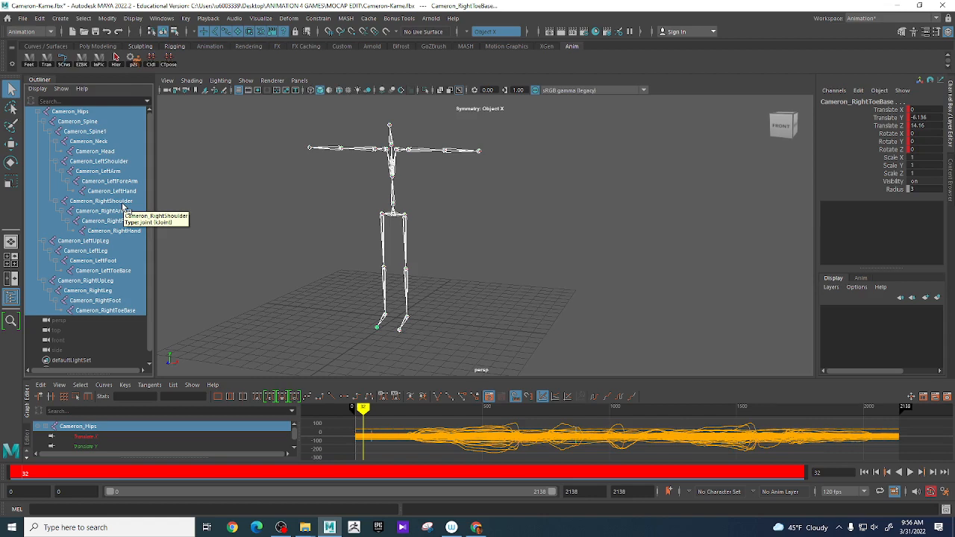
left_click(152, 58)
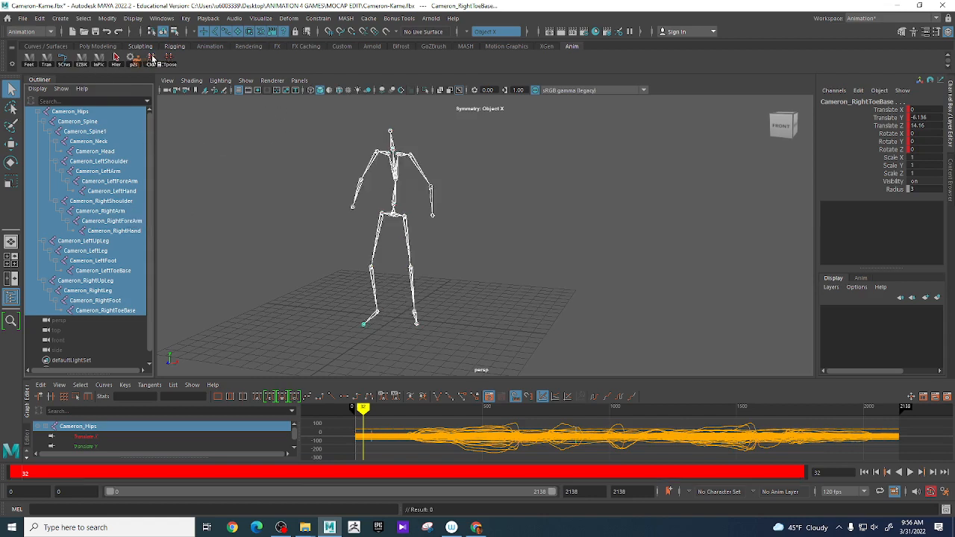
left_click(169, 61)
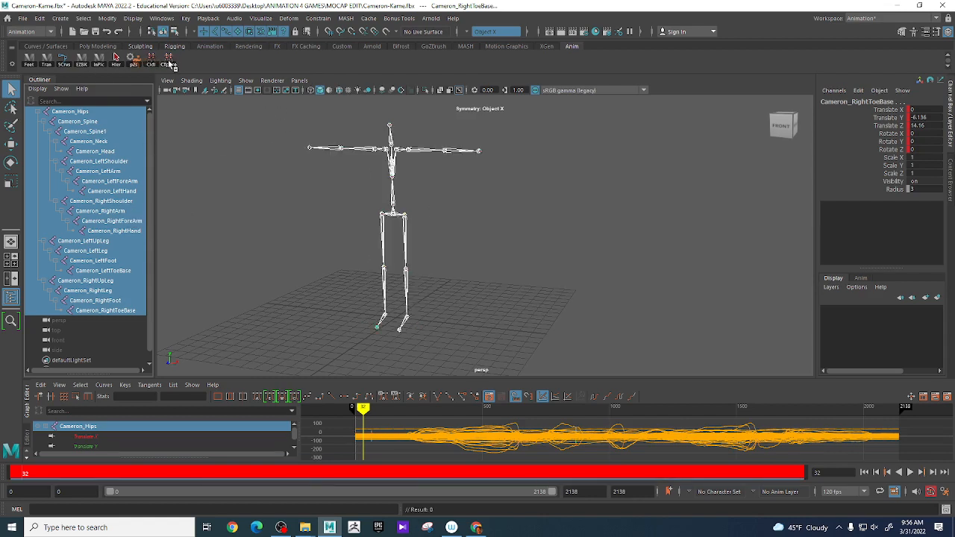
left_click(227, 238)
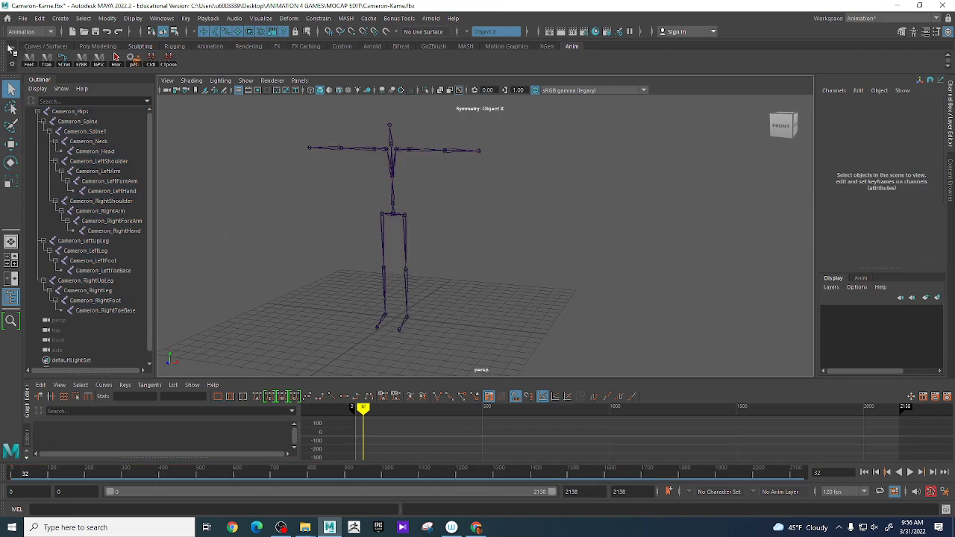
Step: Save all shelves from the shelf options menu
left_click(15, 66)
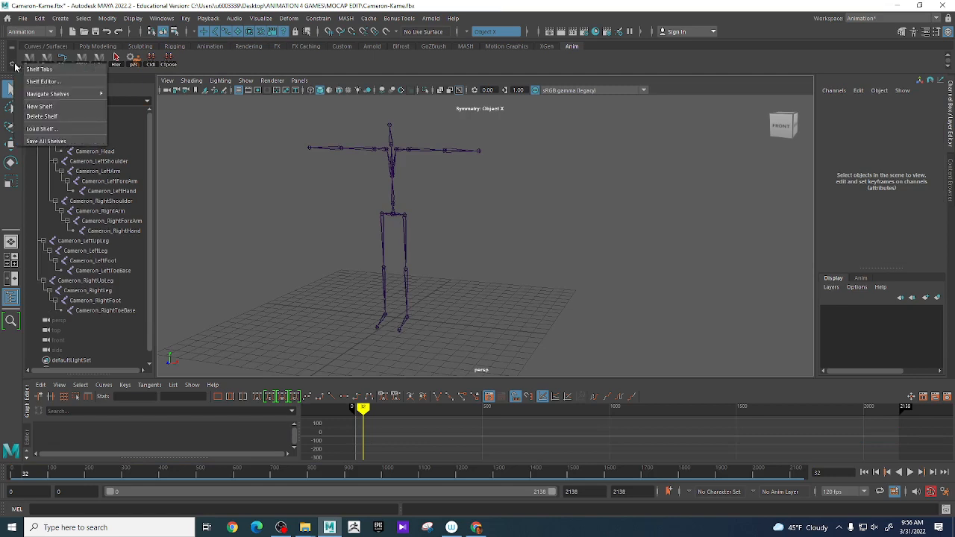
left_click(54, 141)
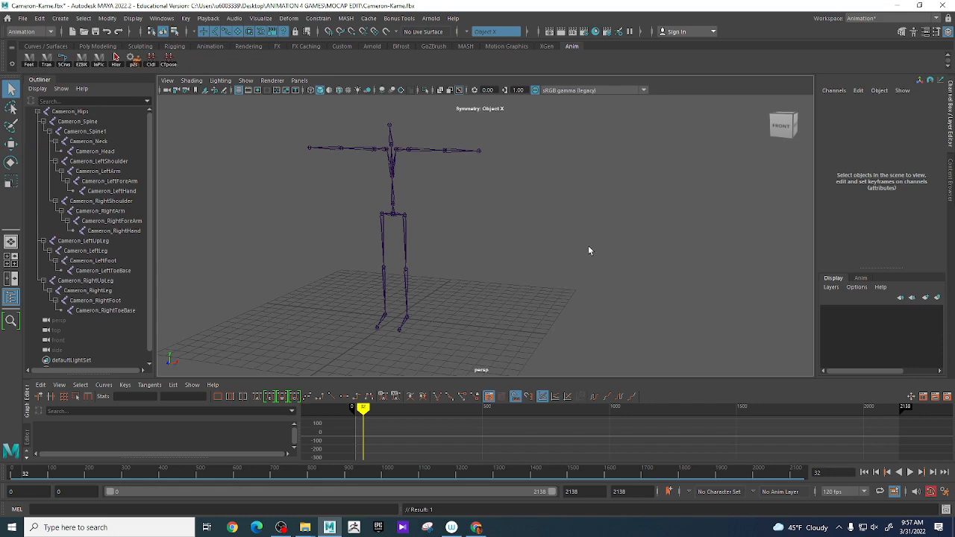
mouse_move(588, 251)
left_mouse_down("alt")
mouse_move(572, 246)
mouse_move(606, 247)
left_mouse_up("alt")
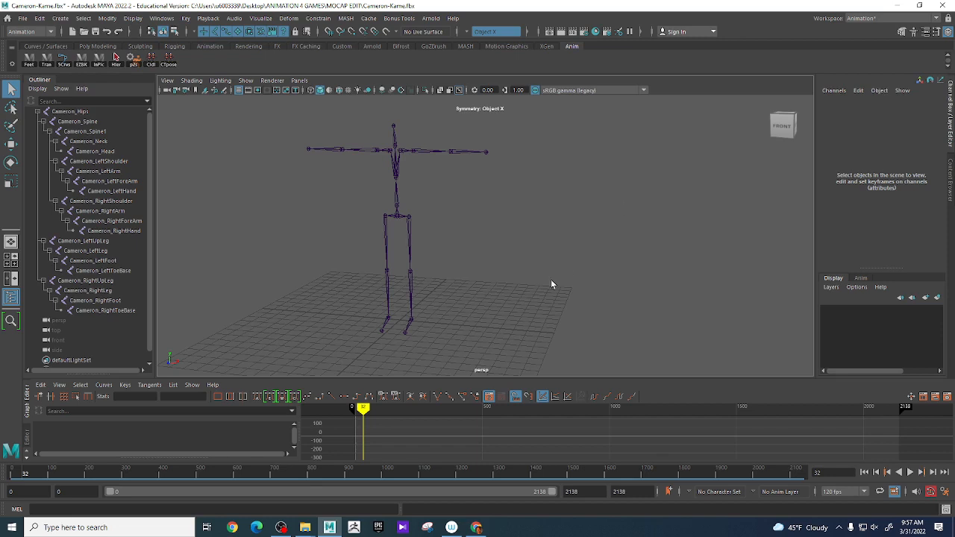
Step: Browse the Key menu, then show the HumanIK panel from the top-right icon
left_click_drag(552, 284, 477, 256, "alt")
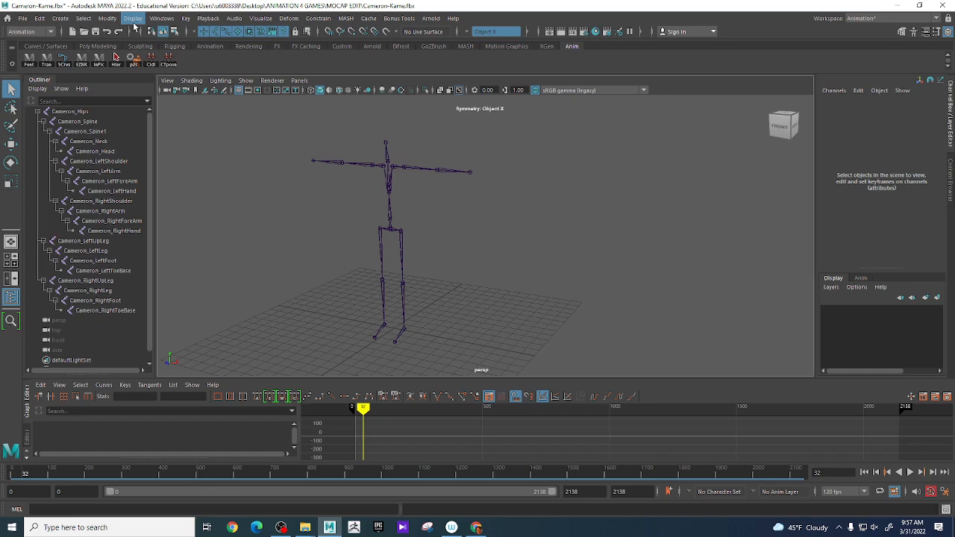
left_click(186, 19)
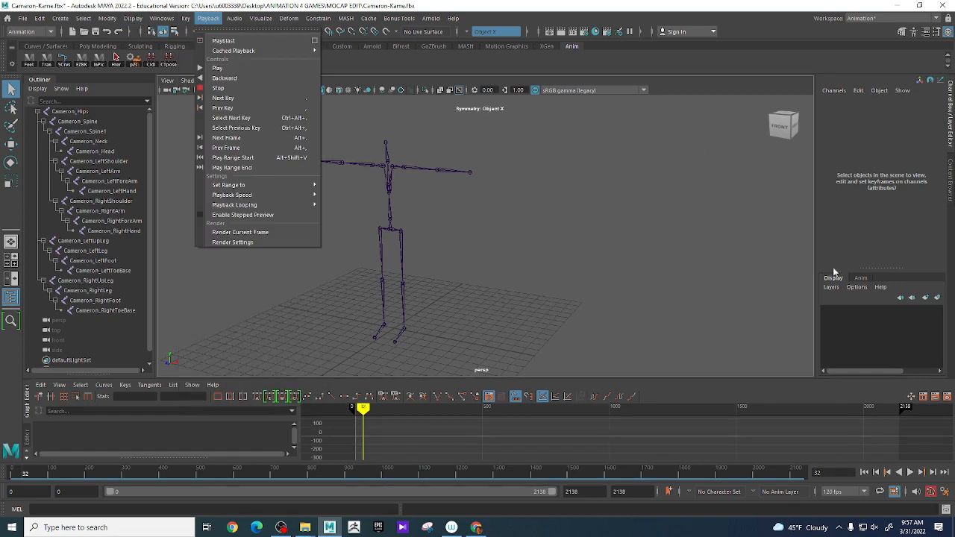
left_click(615, 143)
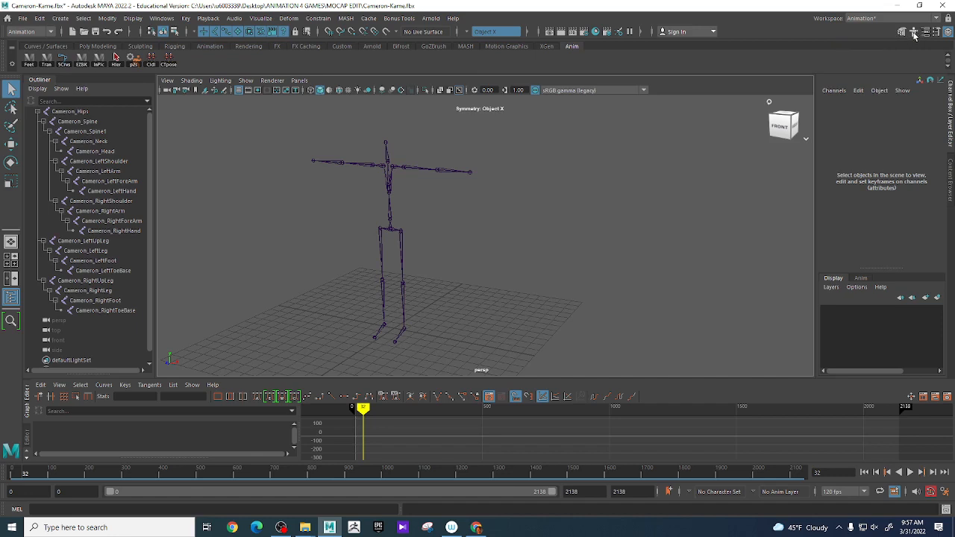
left_click(913, 34)
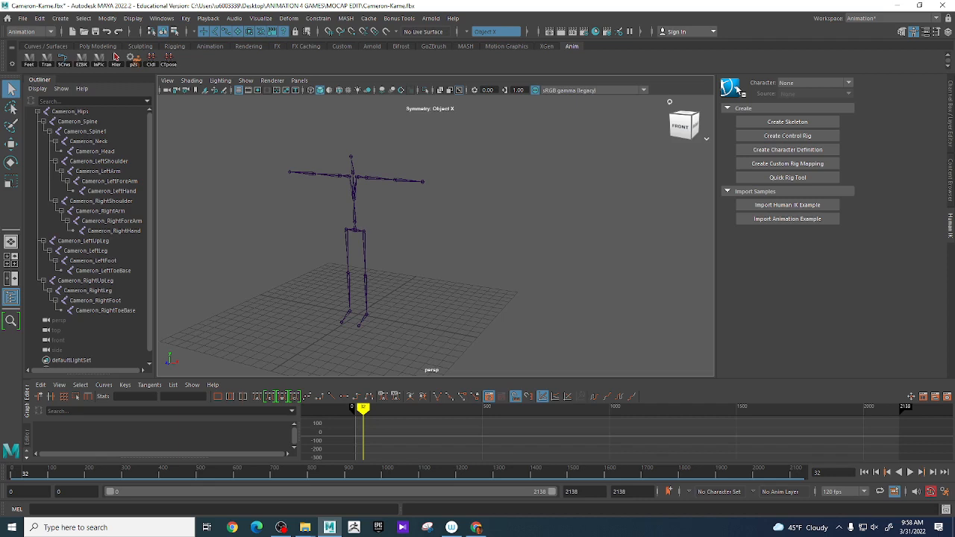
Step: Frame the skeleton, select the full Cameron_Hips hierarchy, and create character definition Character1
right_click_drag(418, 258, 471, 223, "alt")
middle_click_drag(470, 223, 498, 200, "alt")
scroll(498, 198, "up", 2)
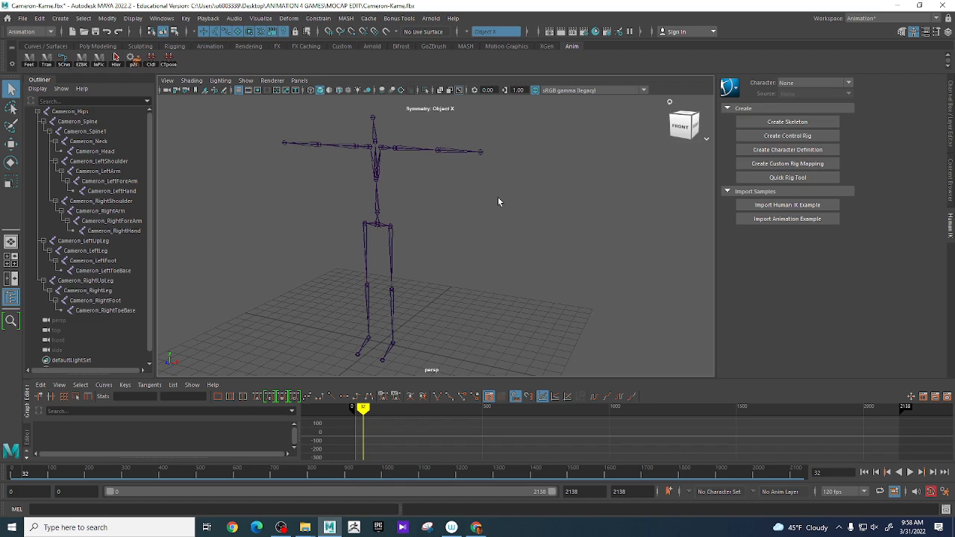
left_click(377, 228)
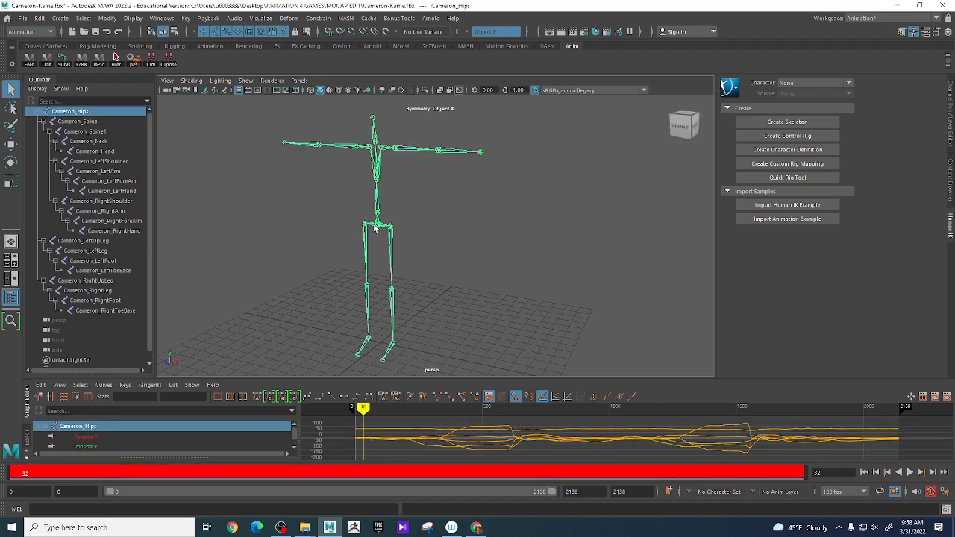
left_click(115, 60)
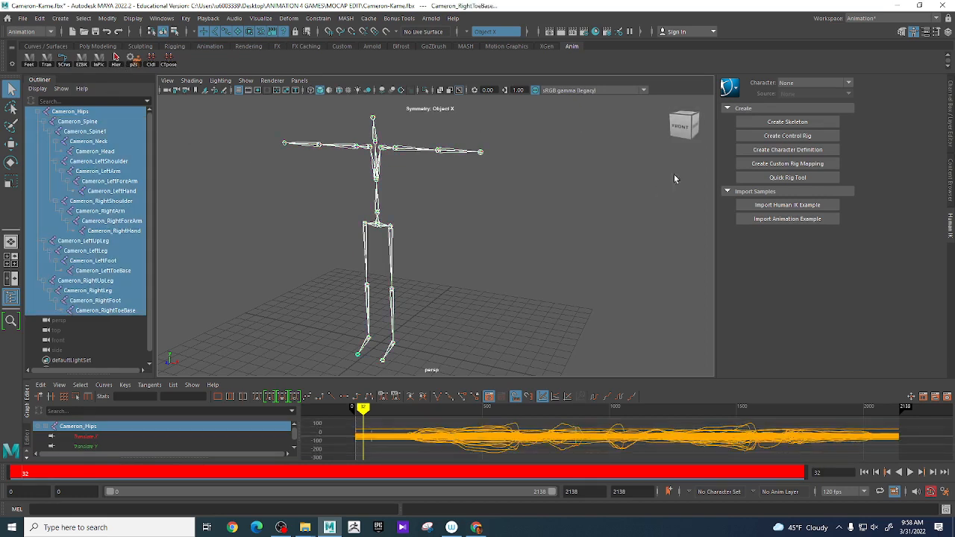
left_click(795, 151)
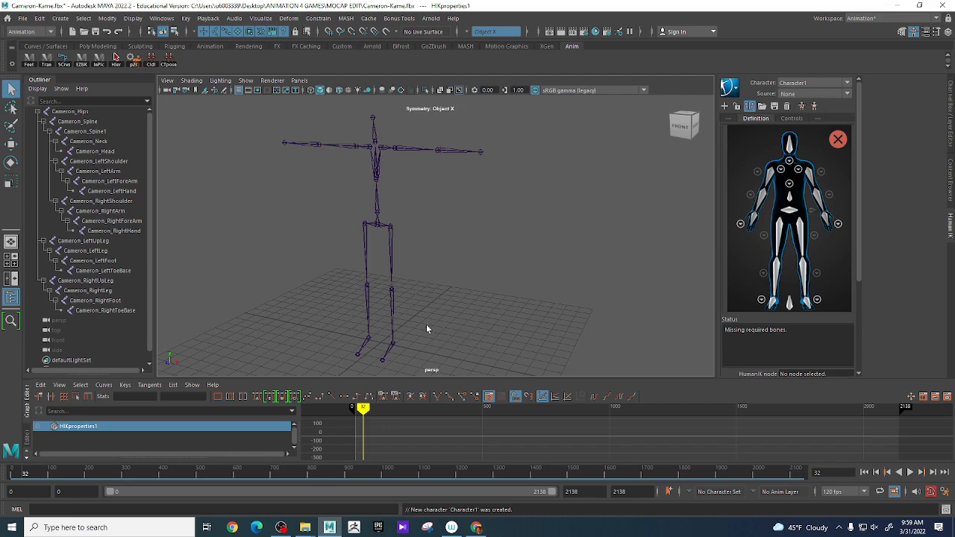
Step: Assign Cameron_Hips, the left thigh, Cameron_LeftLeg and Cameron_LeftFoot to Hips, LeftUpLeg, LeftLeg and LeftFoot
middle_click_drag(426, 328, 604, 262, "alt")
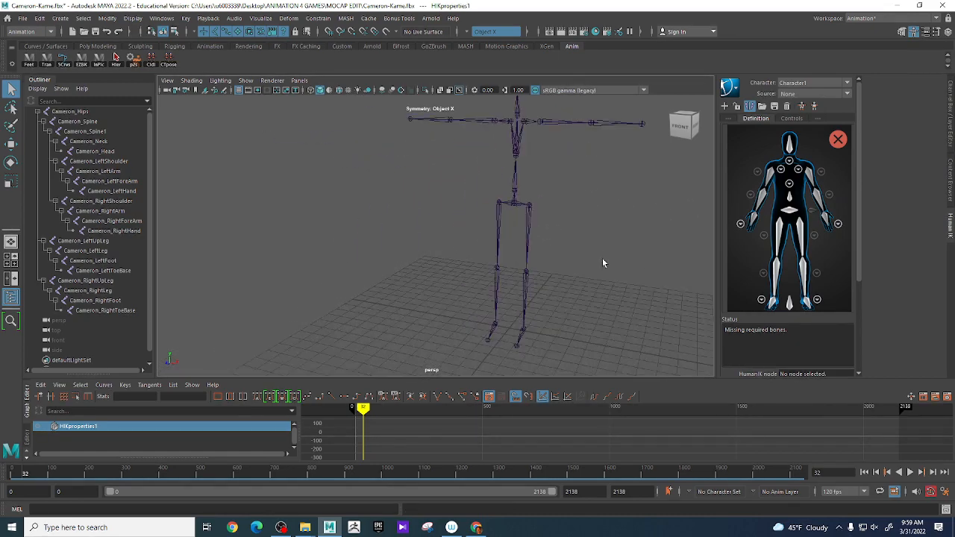
left_click(789, 213)
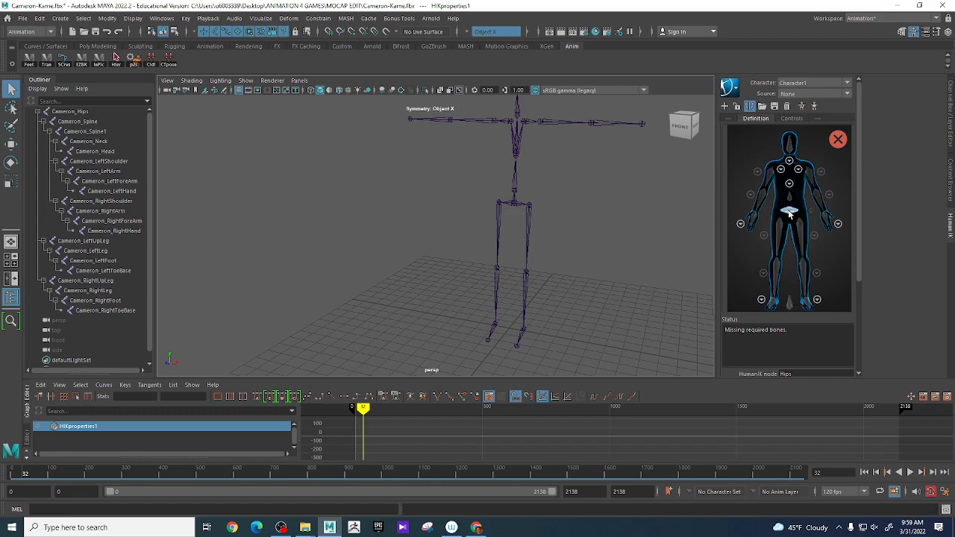
left_click(514, 202)
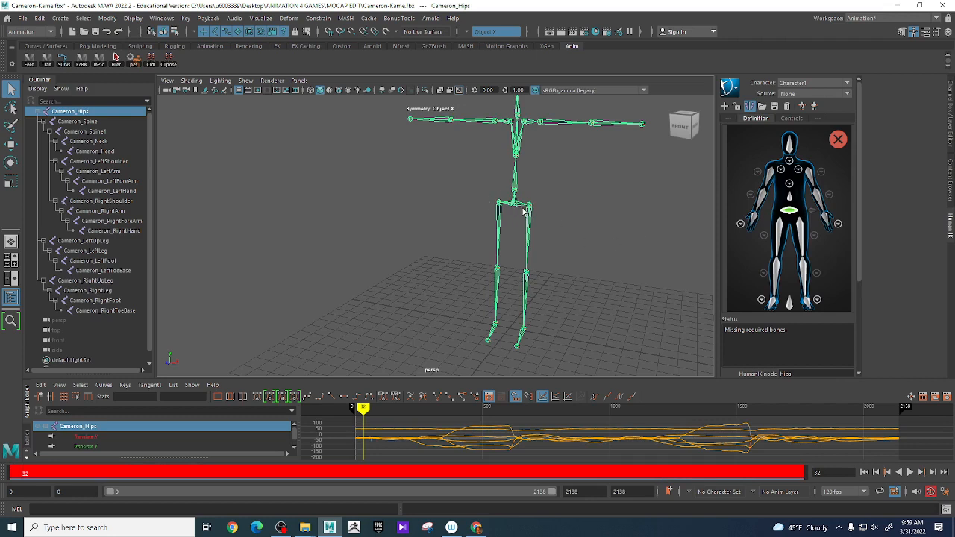
left_click(802, 240)
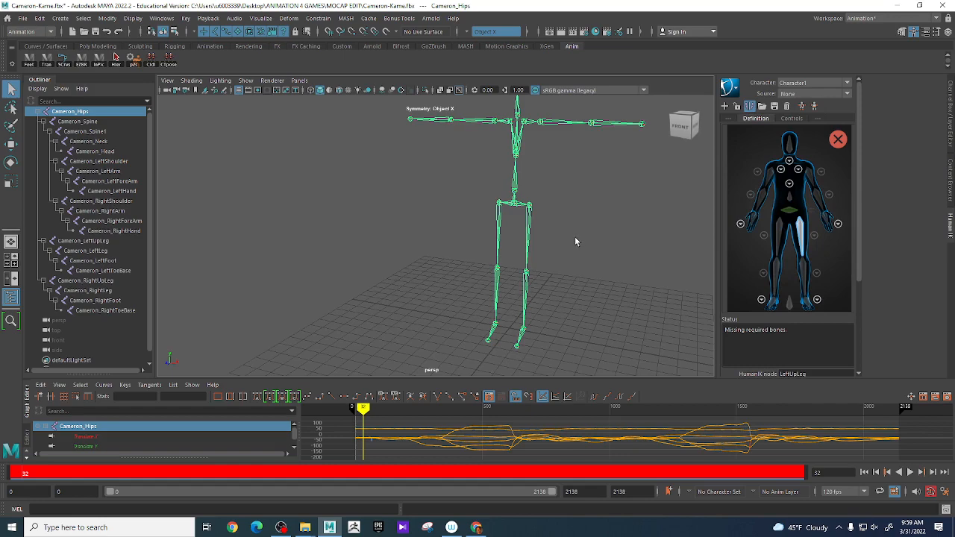
left_click(527, 234)
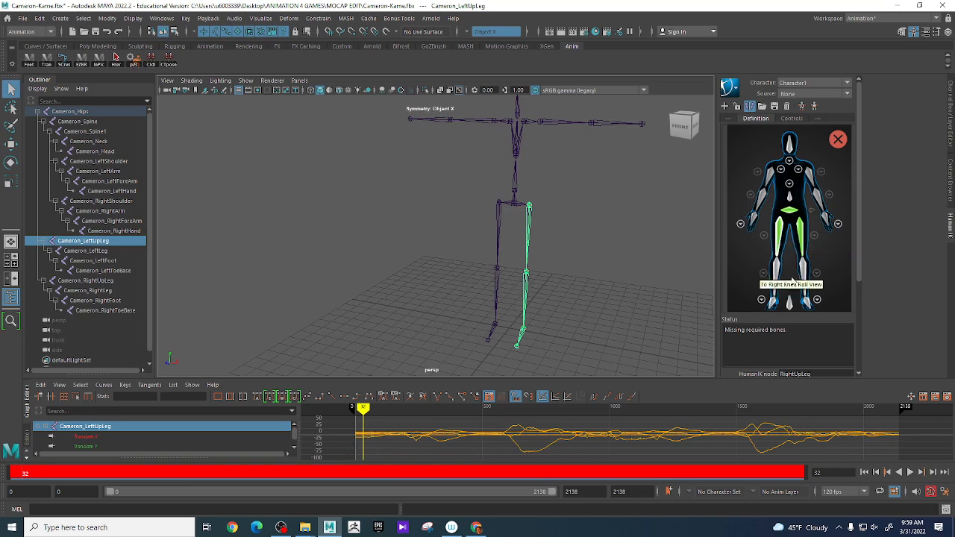
left_click(804, 272)
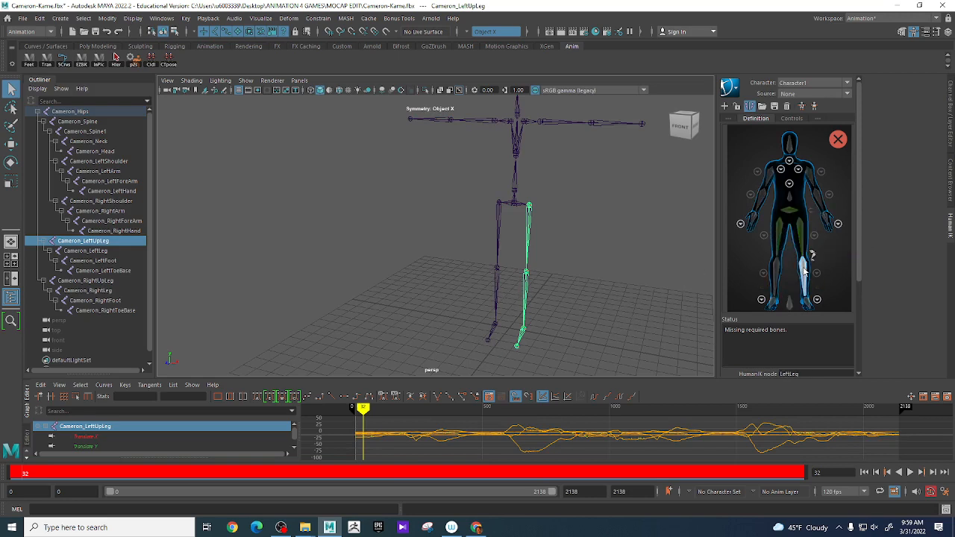
left_click(526, 291)
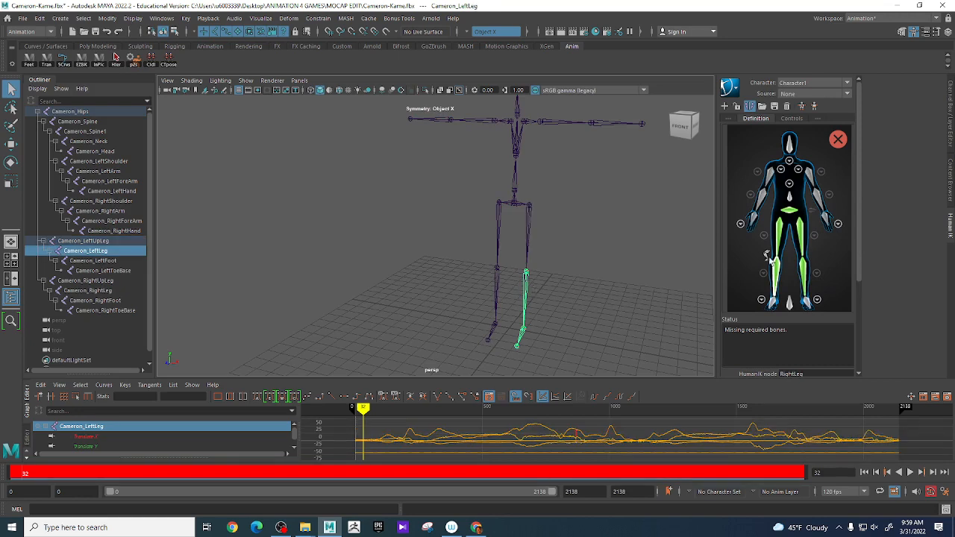
left_click(806, 302)
left_click(522, 335)
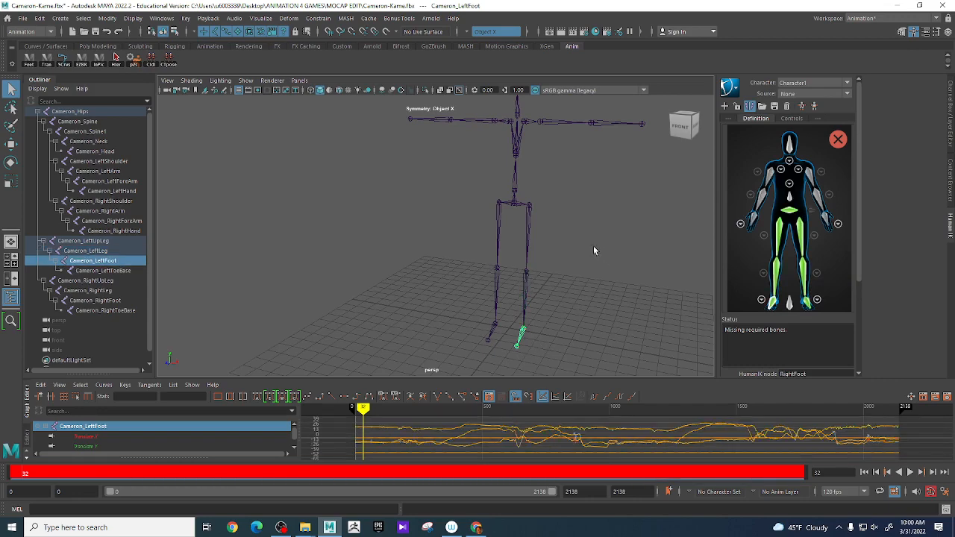
left_click(818, 301)
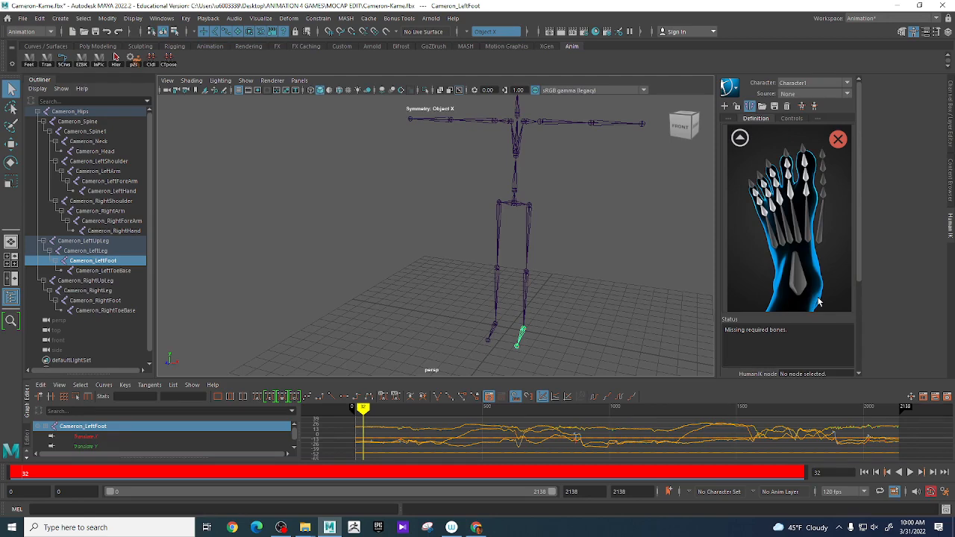
Step: Assign the left toe joint to LeftToeBase, glance at the right foot view, and return to full body
left_click(601, 222)
left_click_drag(602, 223, 404, 254, "alt")
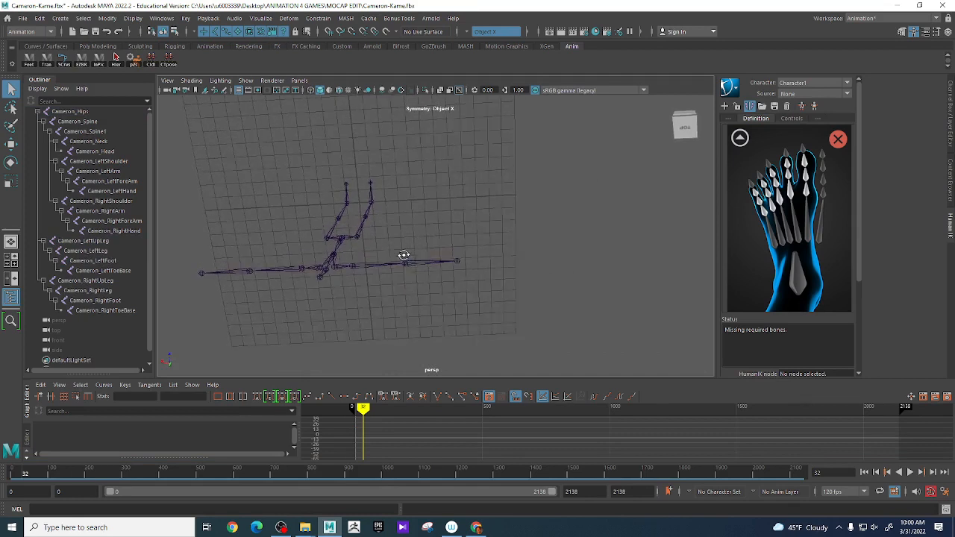
left_click(798, 270)
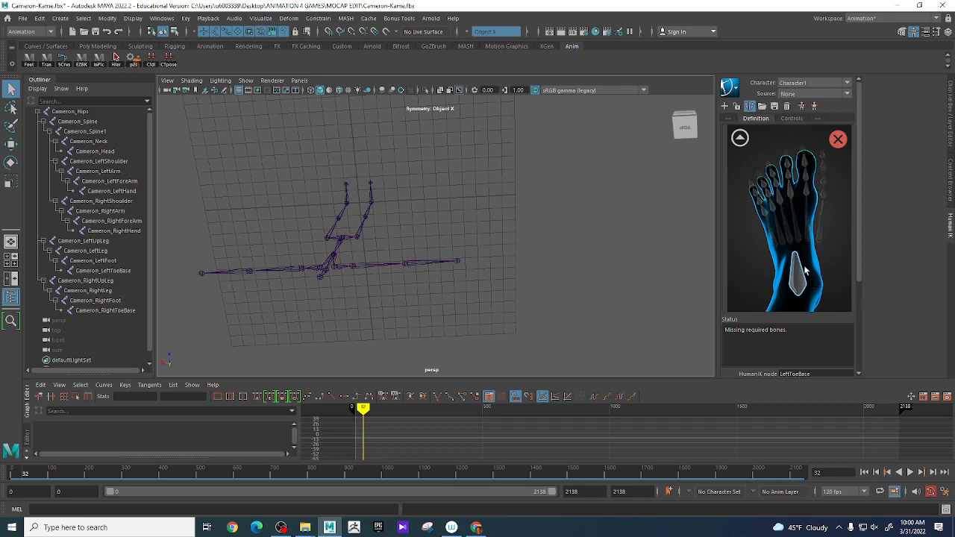
left_click(346, 183)
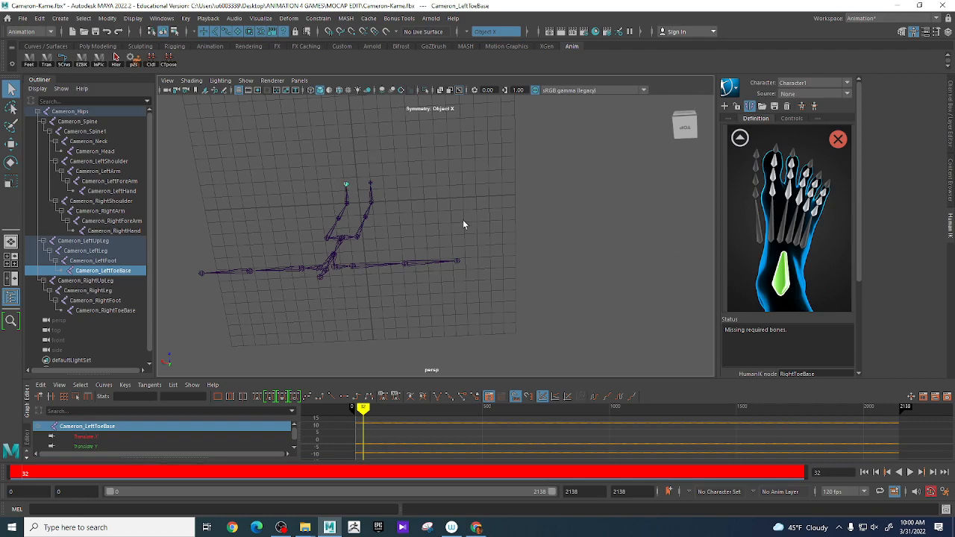
left_click_drag(542, 306, 331, 217, "alt")
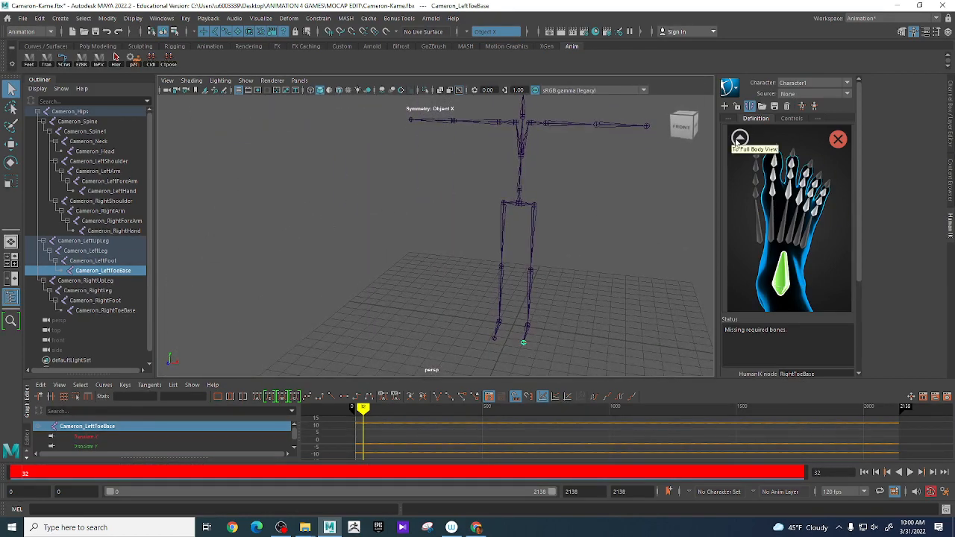
left_click(740, 140)
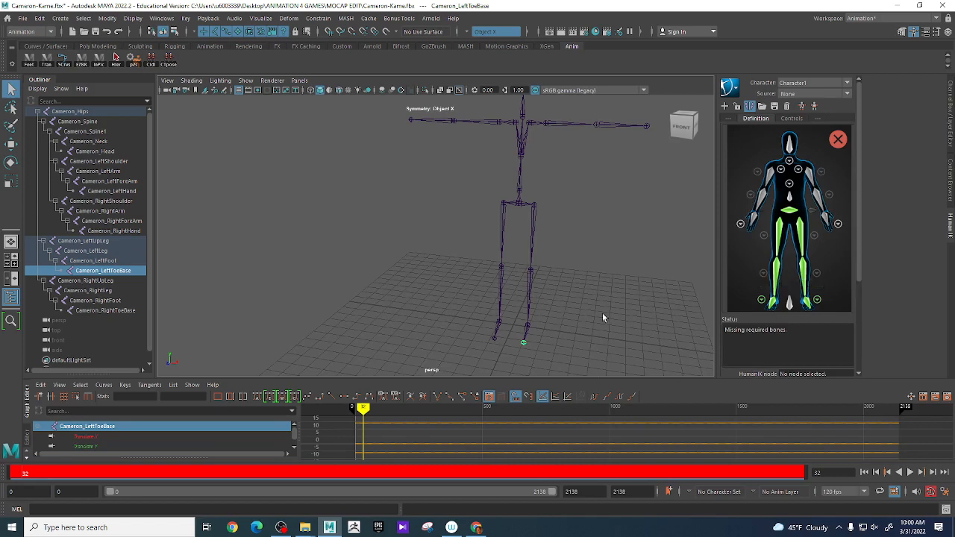
left_click(762, 300)
left_click(740, 138)
middle_click_drag(617, 281, 533, 273, "alt")
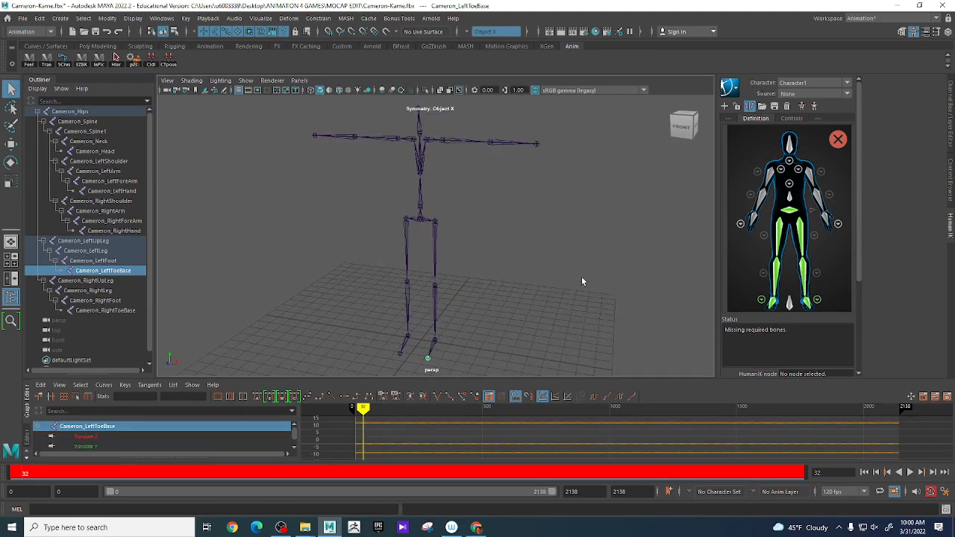
Step: Assign Cameron_Spine to the Spine slot and Cameron_Spine1 to Spine1 via Spine View
left_click(789, 198)
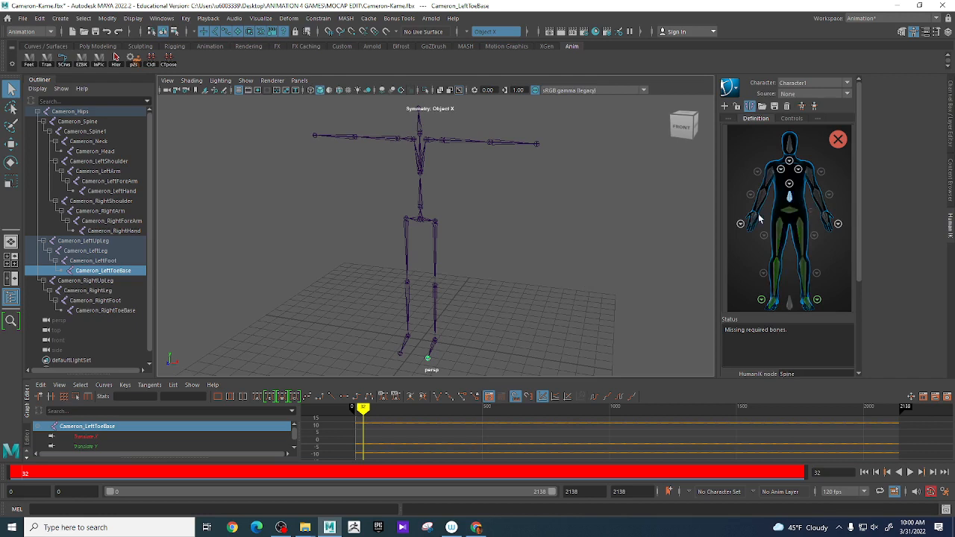
left_click(420, 203)
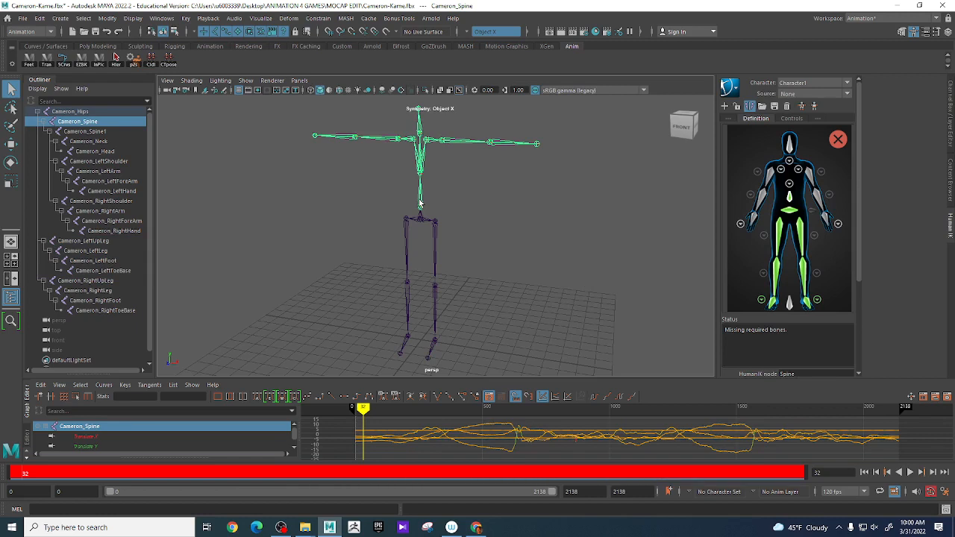
left_click(789, 183)
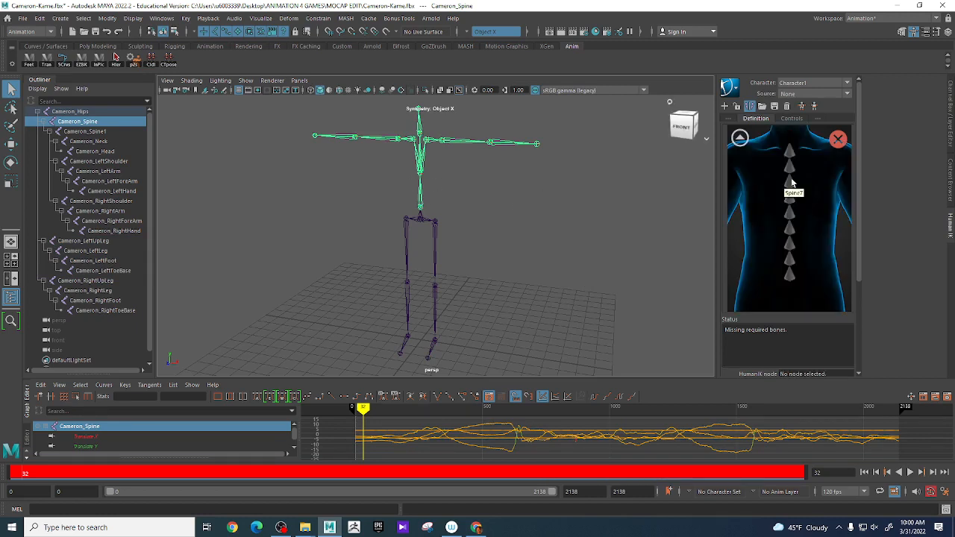
left_click(790, 277)
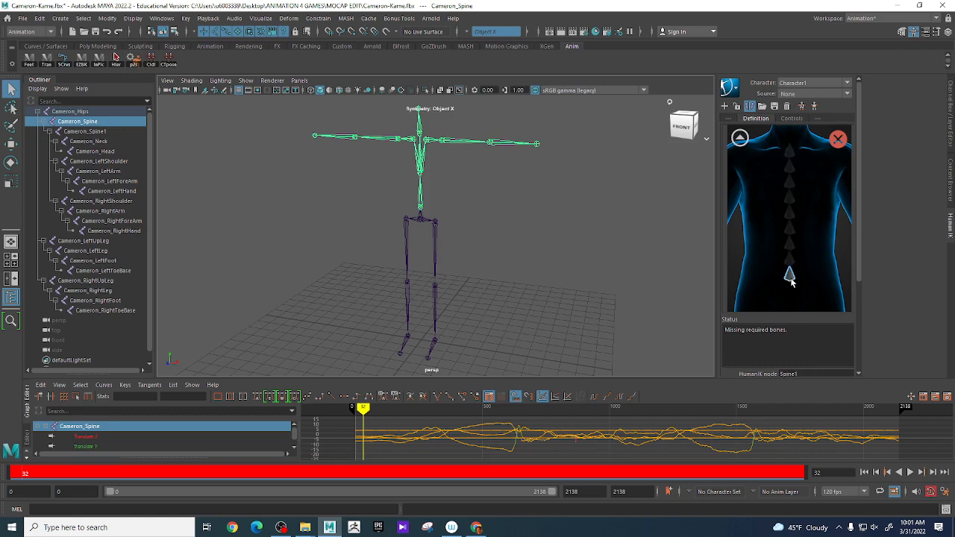
left_click(421, 171)
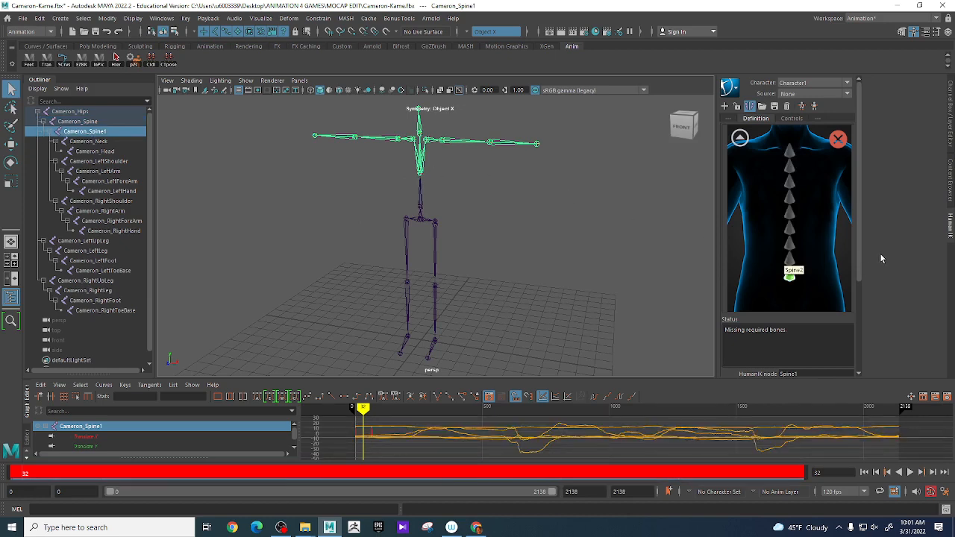
left_click(740, 139)
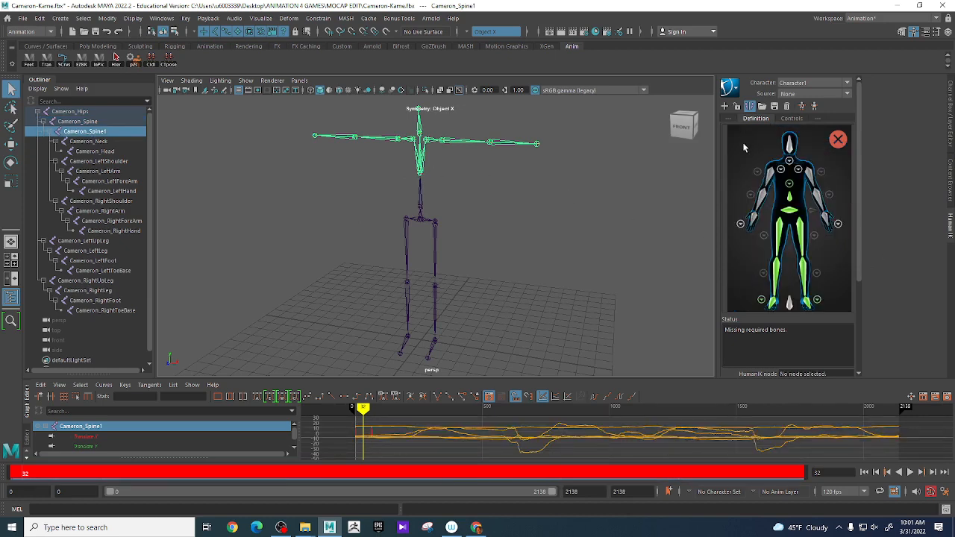
middle_click_drag(507, 217, 505, 255, "alt")
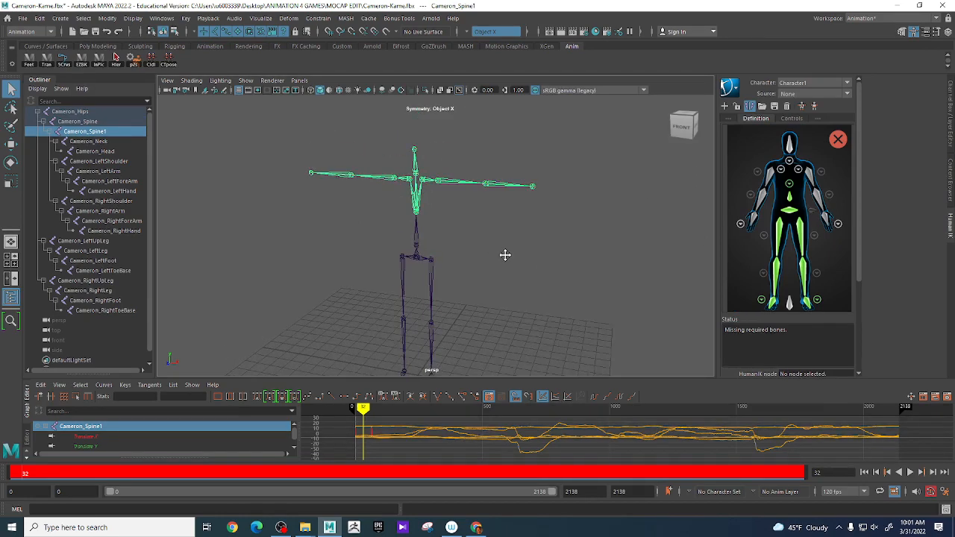
scroll(506, 254, "up", 2)
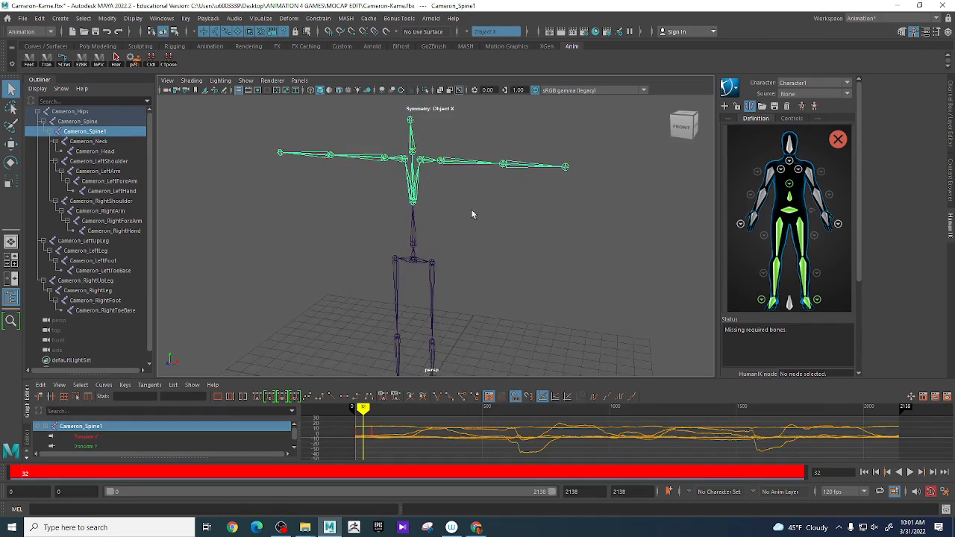
left_click(789, 163)
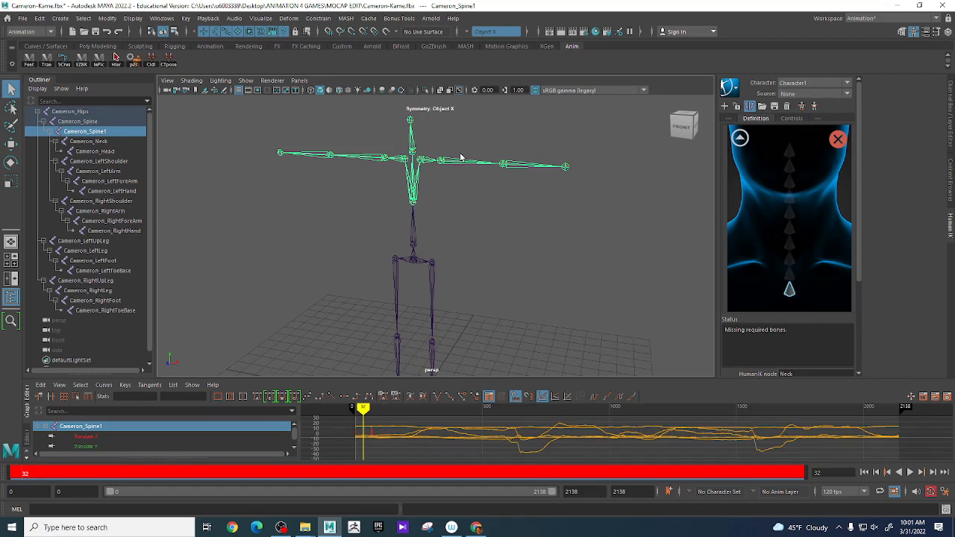
Step: Map Cameron_Neck to the Neck slot and Cameron_Head to the Head slot
left_click(413, 148)
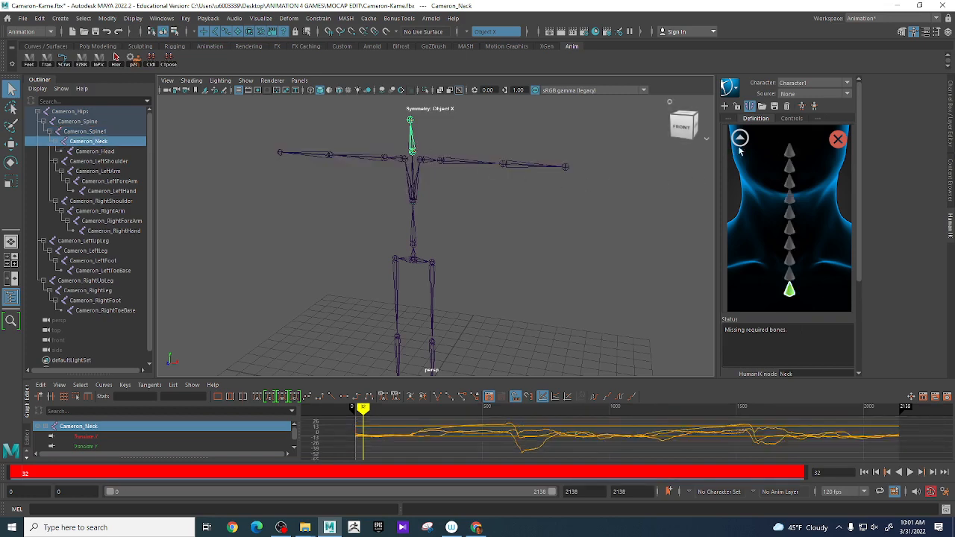
left_click(739, 137)
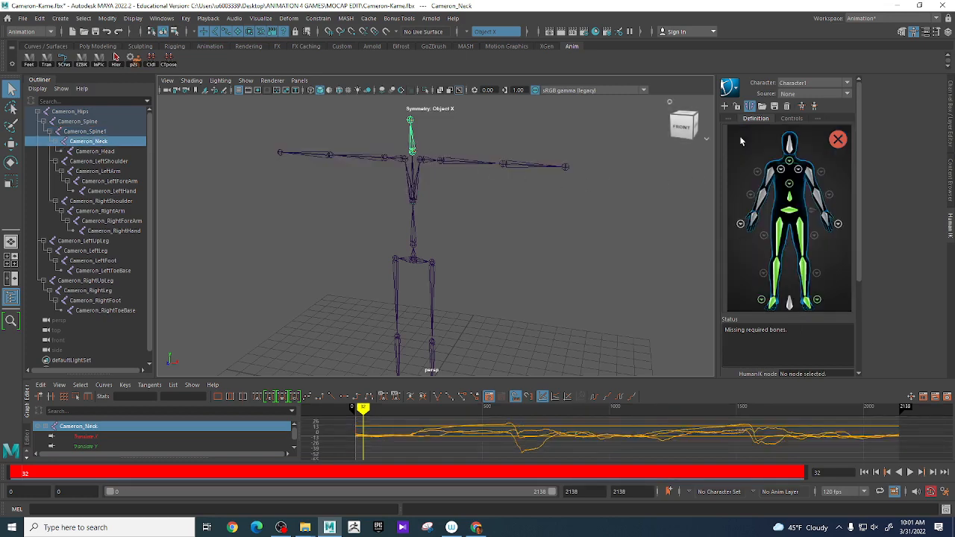
left_click(790, 150)
left_click(410, 120)
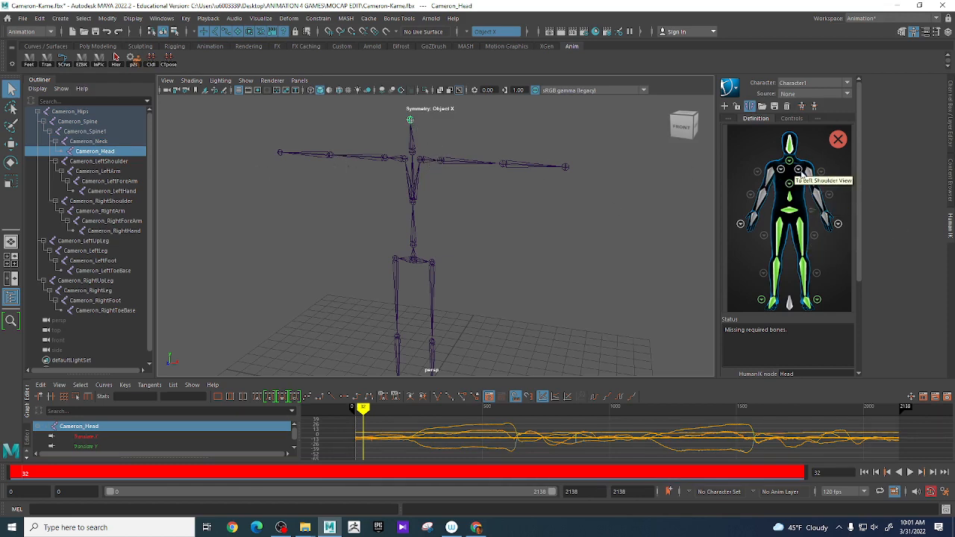
Step: Map Cameron_LeftShoulder, LeftArm, LeftForeArm and LeftHand joints to their matching left-arm slots
left_click(800, 172)
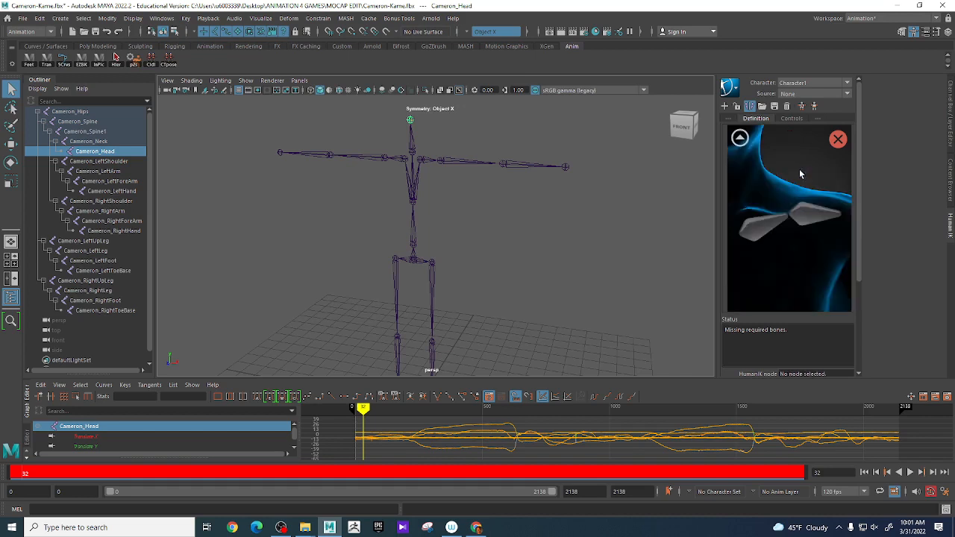
left_click(759, 233)
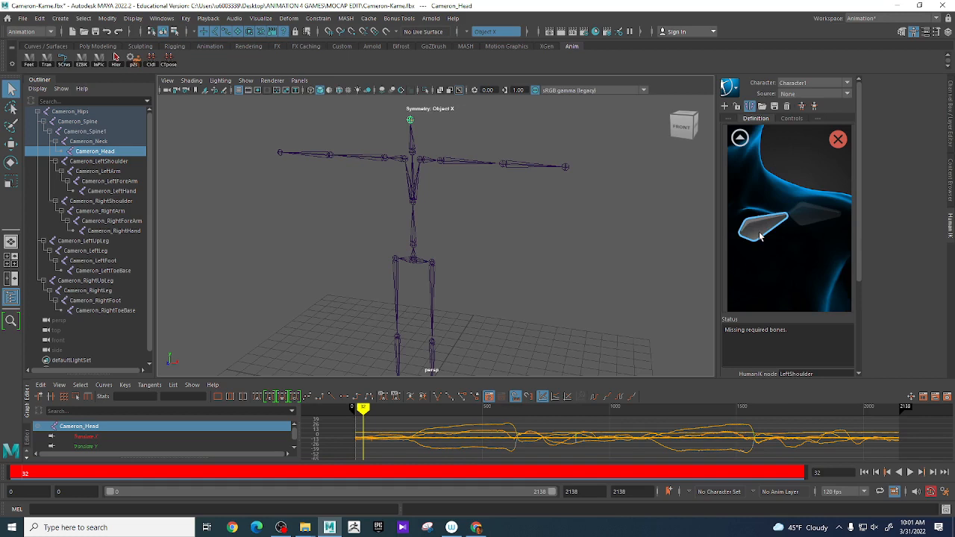
left_click(427, 163)
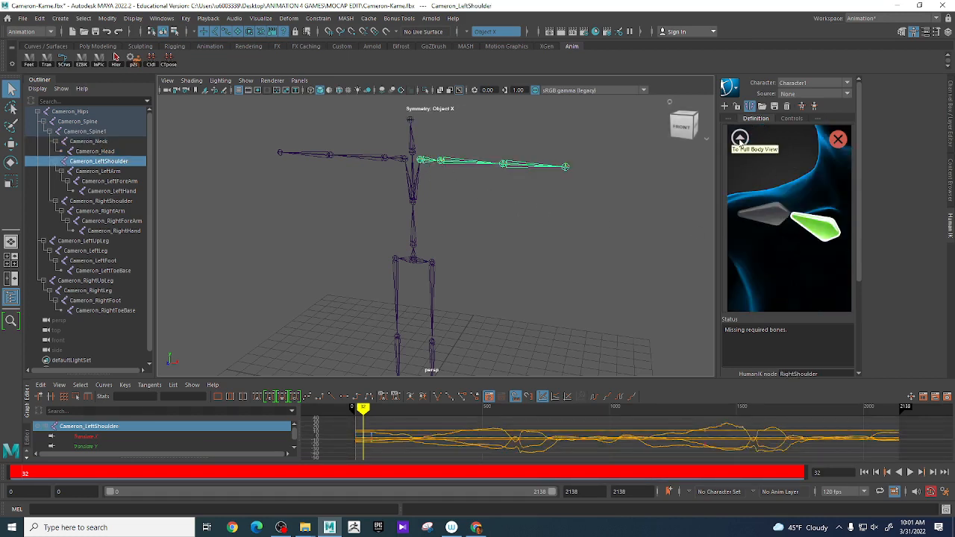
left_click(741, 140)
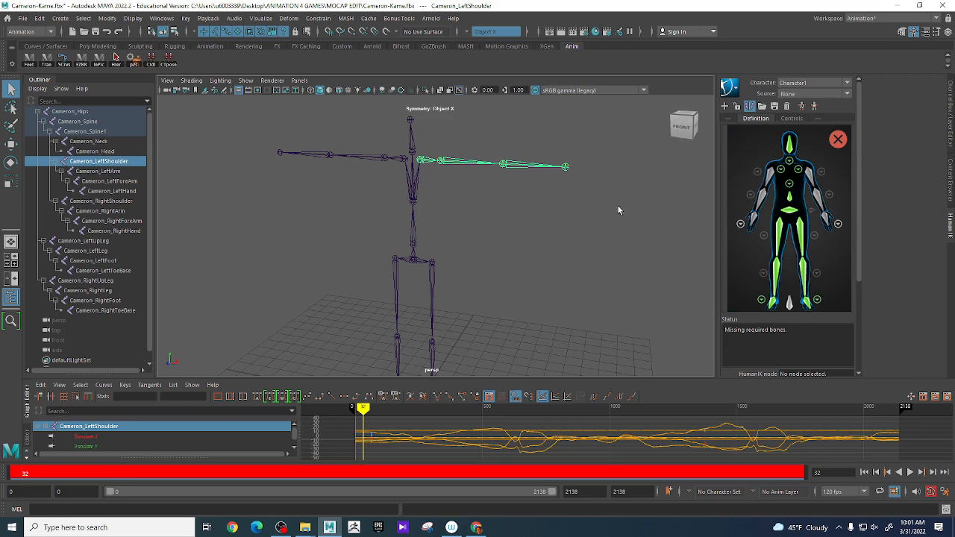
left_click(811, 179)
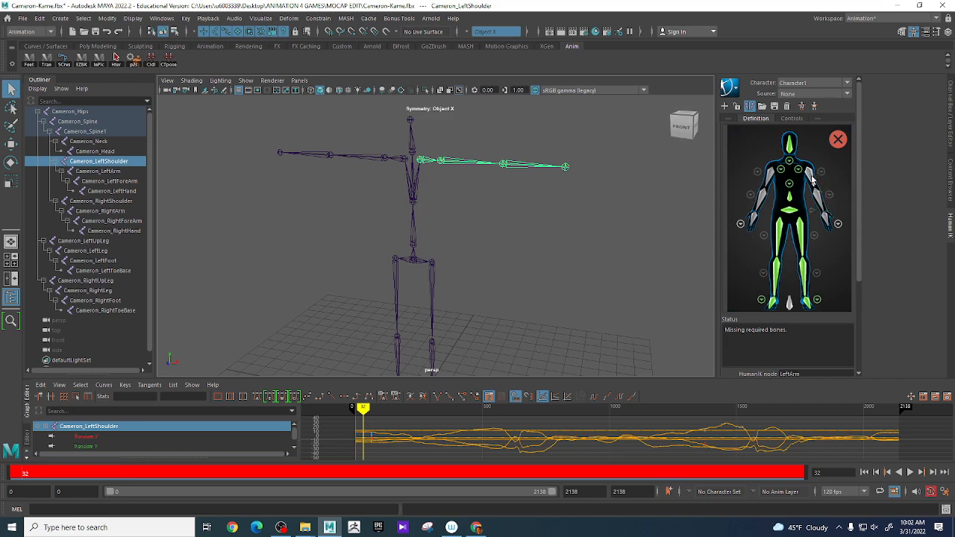
left_click(455, 167)
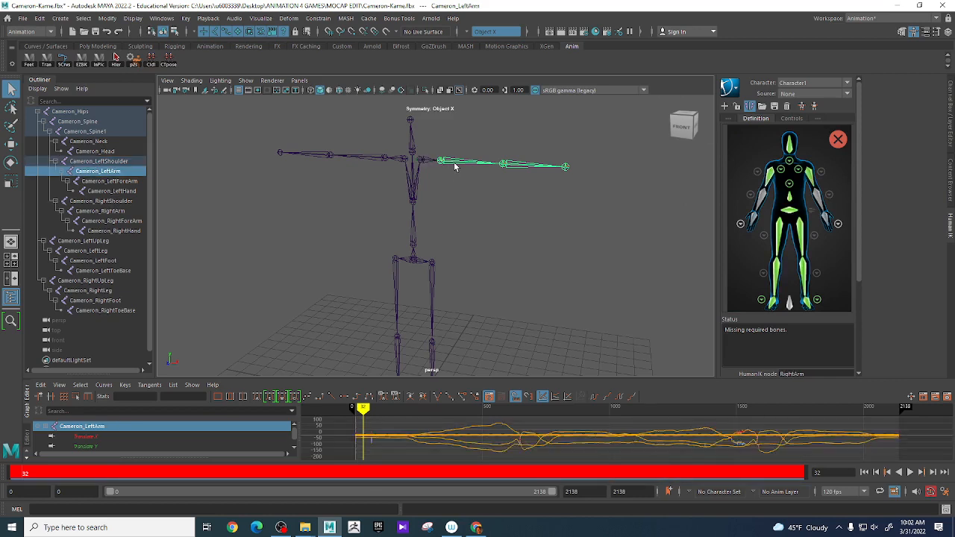
left_click(823, 198)
left_click(525, 167)
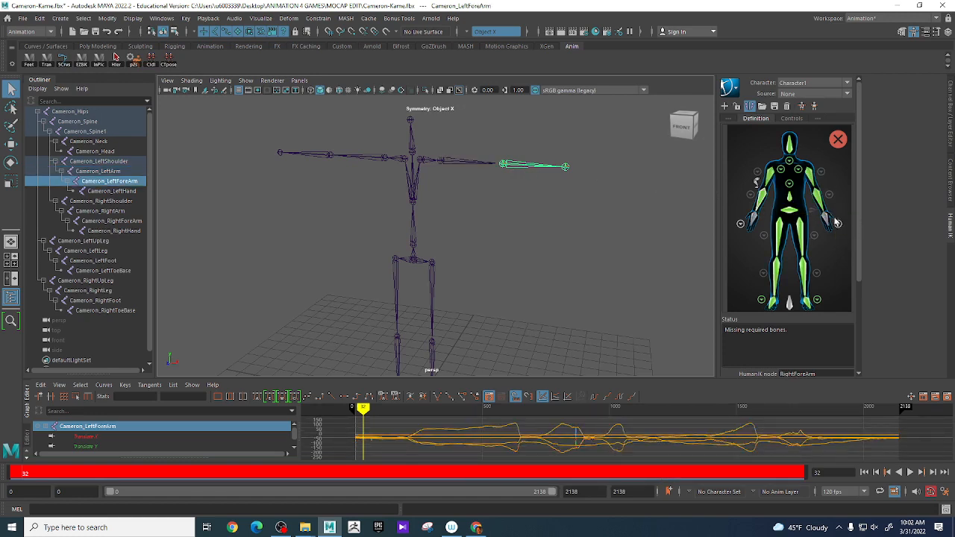
left_click(834, 221)
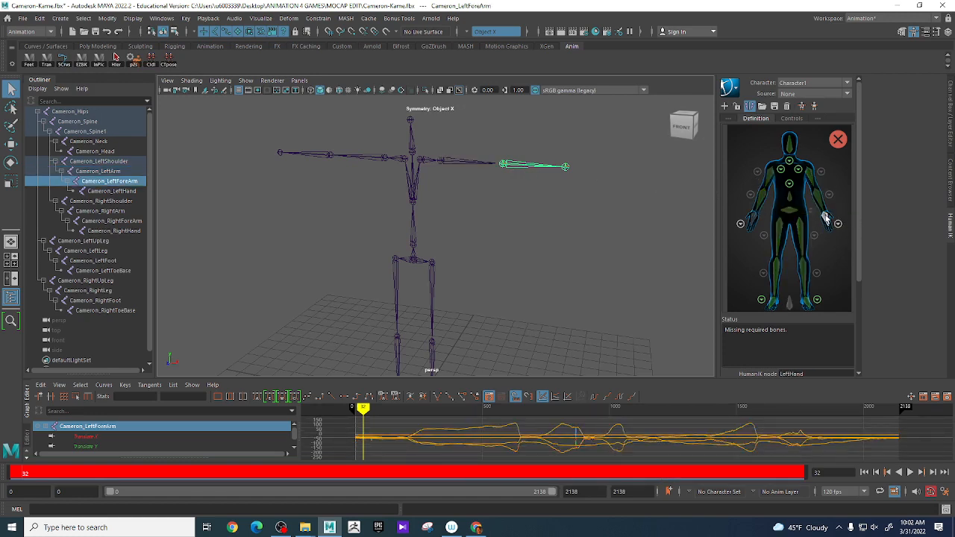
left_click(565, 167)
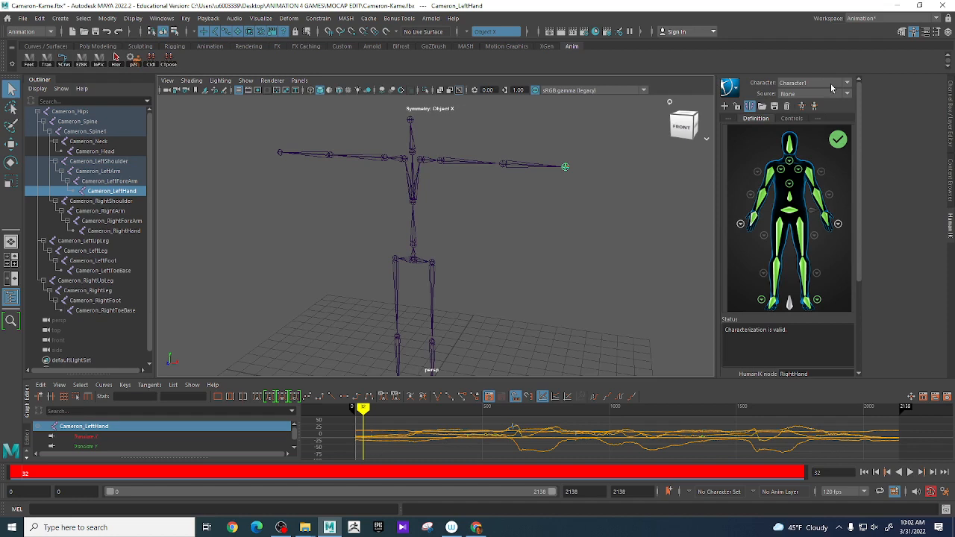
Step: Rename the HumanIK character Character1 to 'Cam', then deselect all joints
left_click(737, 97)
left_click(769, 96)
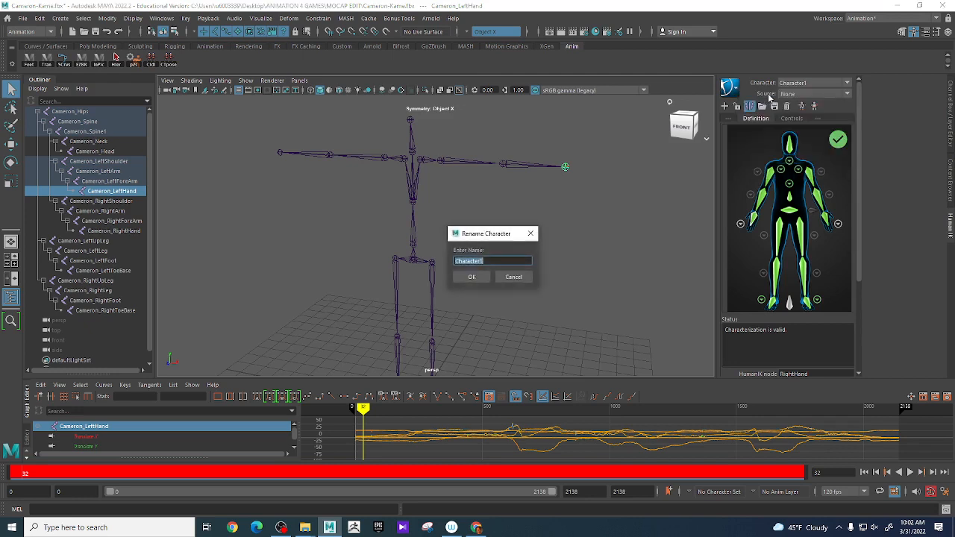
type("Cam")
left_click(469, 277)
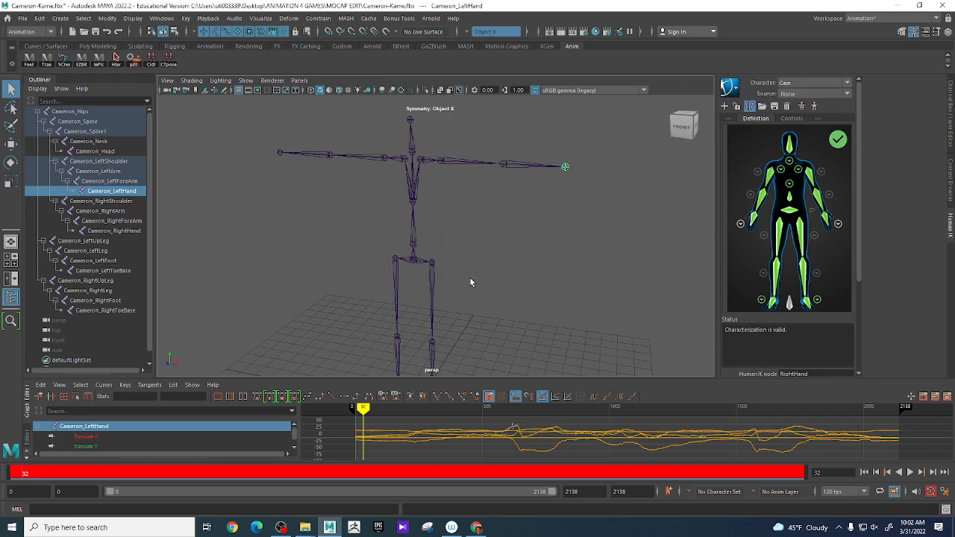
left_click(532, 259)
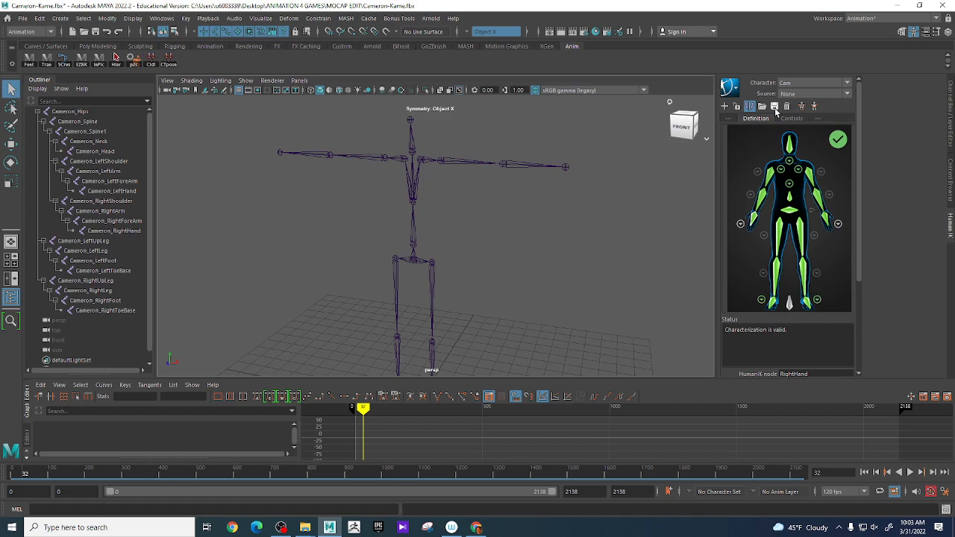
Step: Bring up the Save Skeleton Definition settings and enter 'CamChar' as the template name
left_click(775, 106)
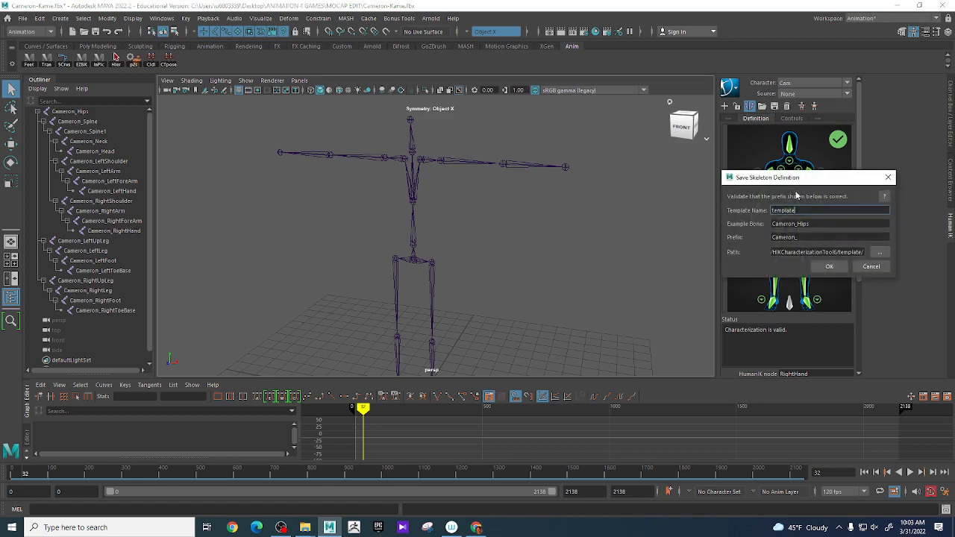
left_click_drag(799, 179, 556, 190)
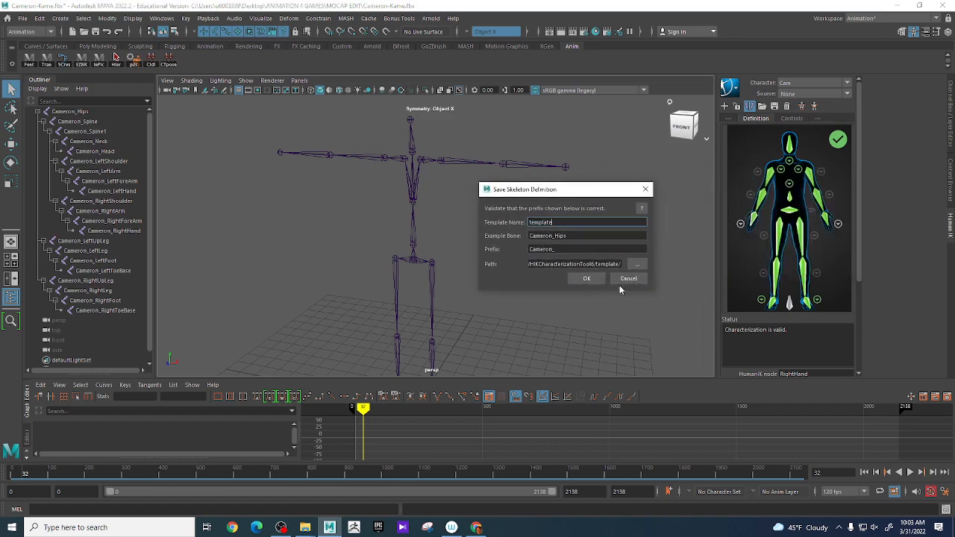
double_click(561, 222)
type("CamChar")
Step: Browse the template path to Desktop > ANIMATION 4 GAMES > MOCAP EDIT
left_click(638, 267)
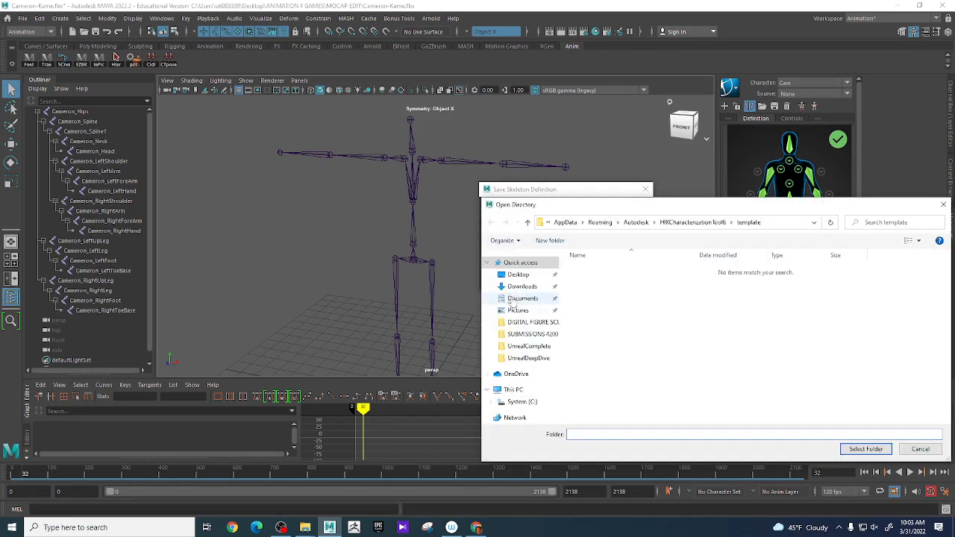
left_click(519, 276)
double_click(618, 270)
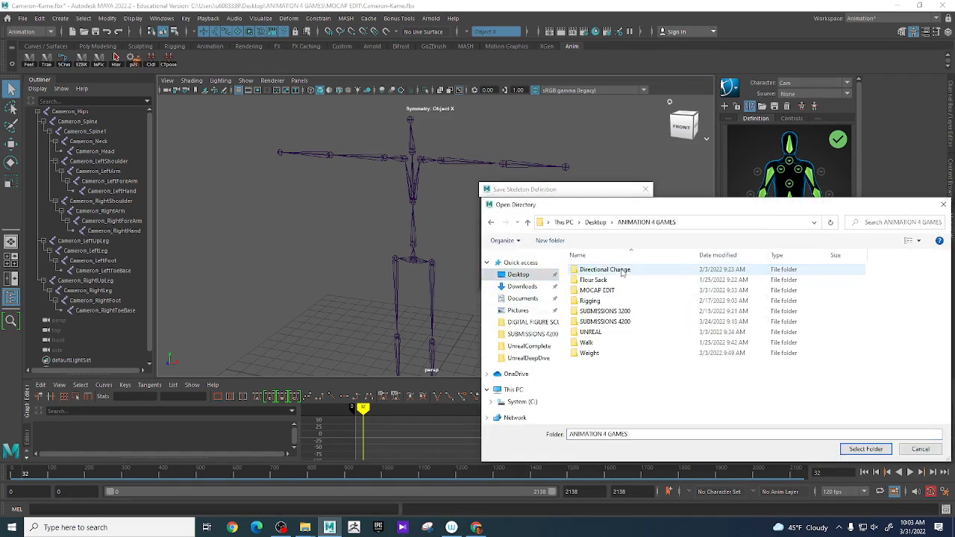
double_click(615, 290)
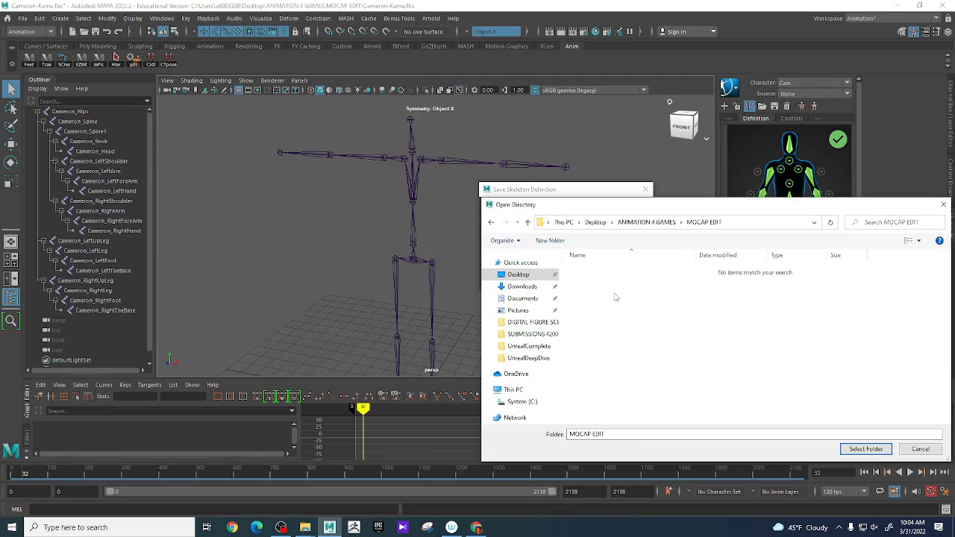
left_click_drag(700, 208, 439, 143)
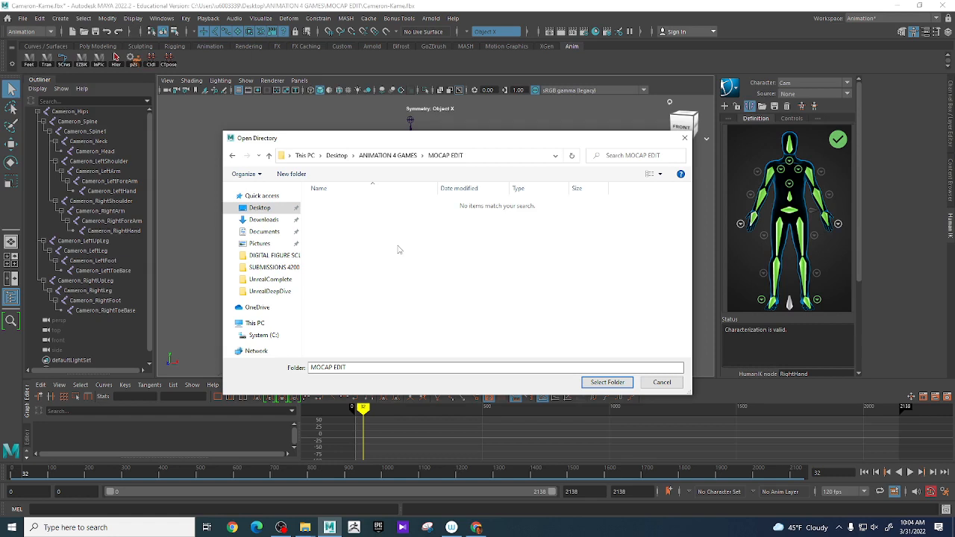
Step: Create a 'CharDefinitions' folder in MOCAP EDIT and choose it as the save location
right_click(360, 229)
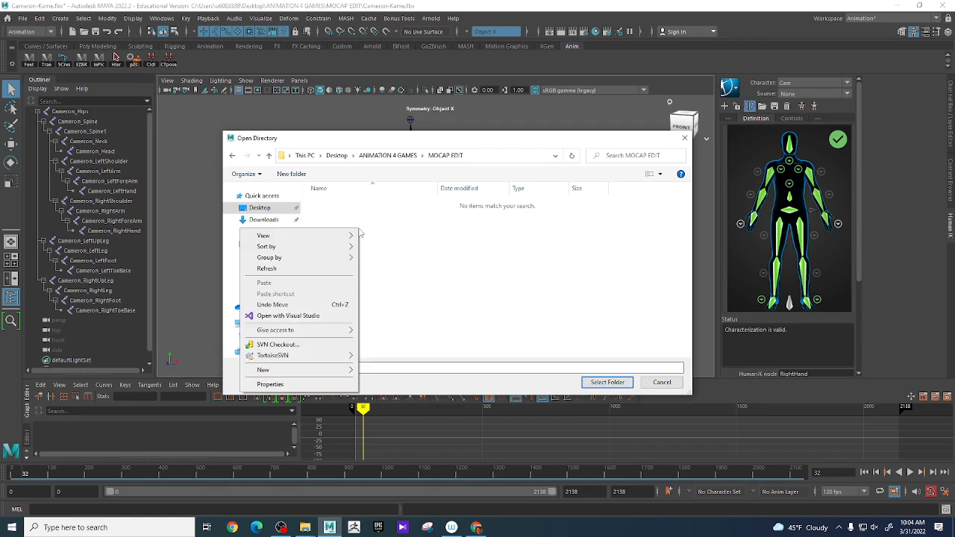
mouse_move(314, 371)
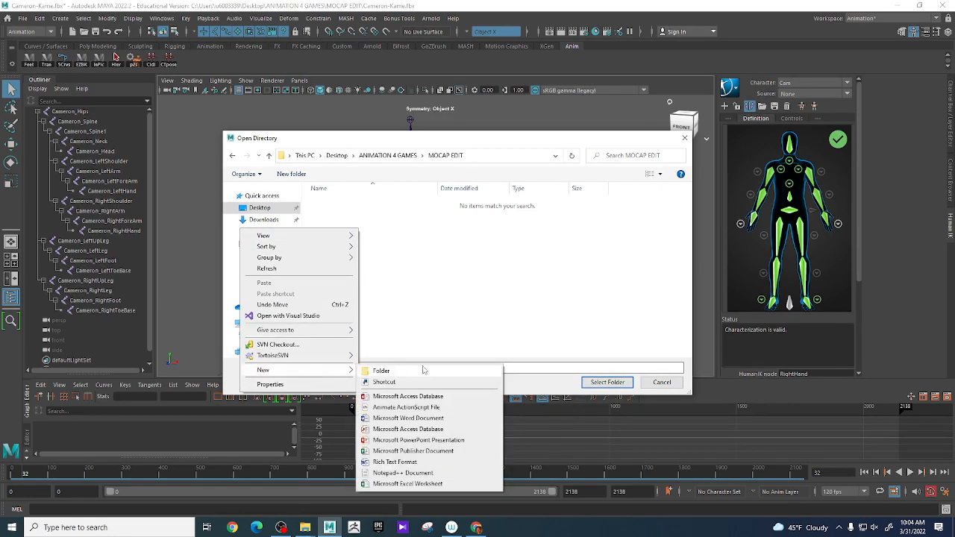
left_click(381, 370)
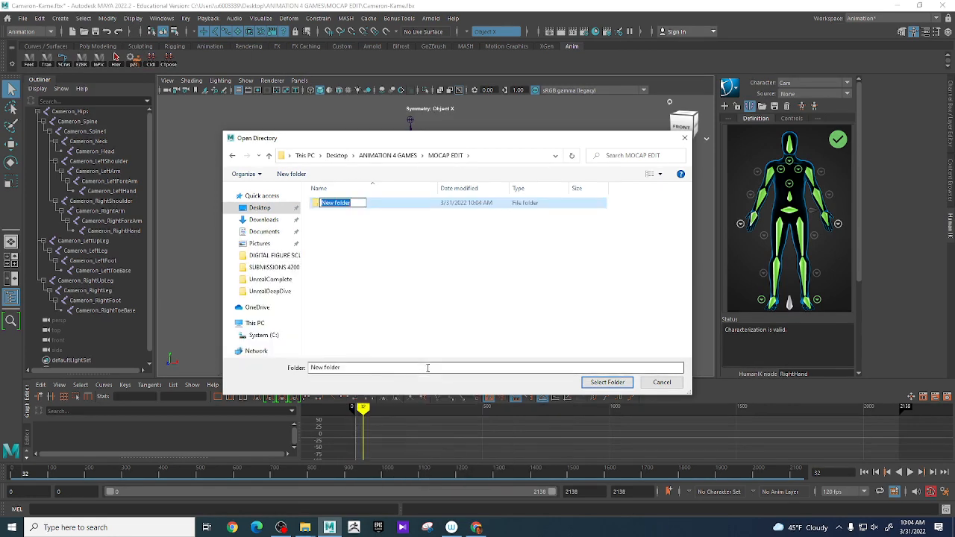
type("CharDefinitions")
key("Return")
key("Return")
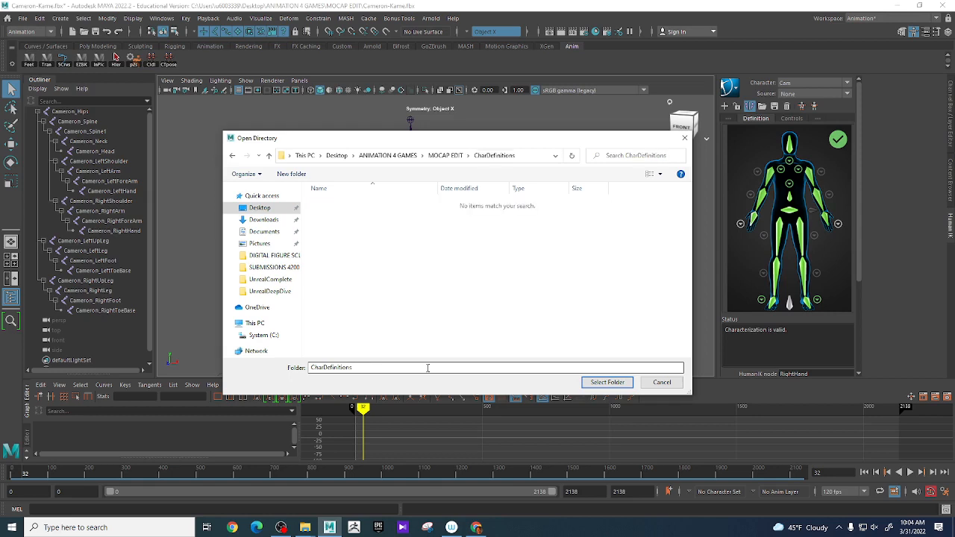
left_click_drag(428, 368, 250, 379)
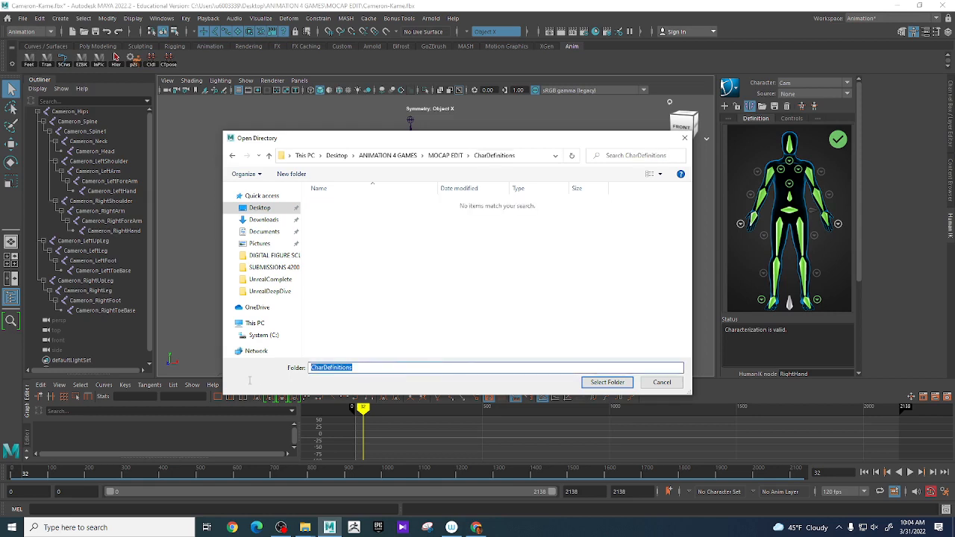
left_click(379, 364)
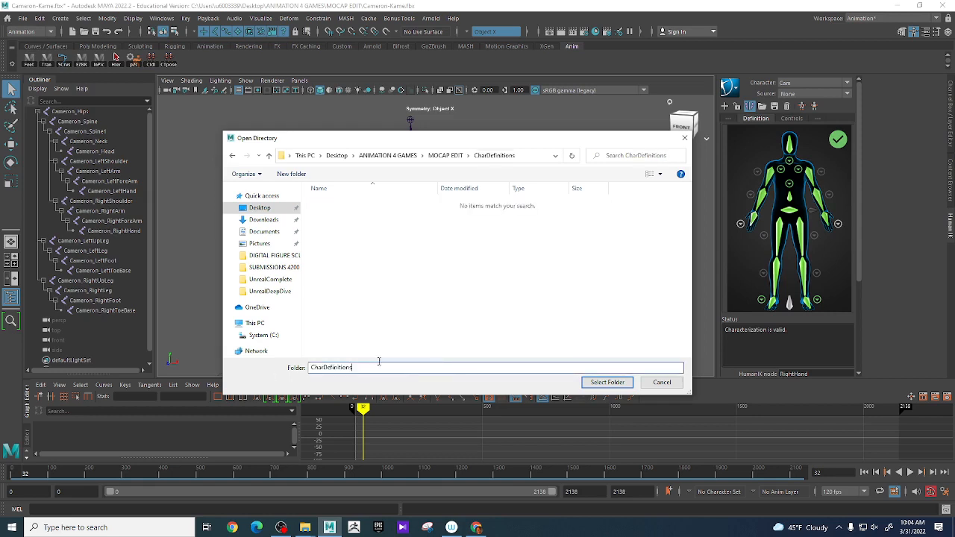
left_click(448, 155)
left_click(360, 205)
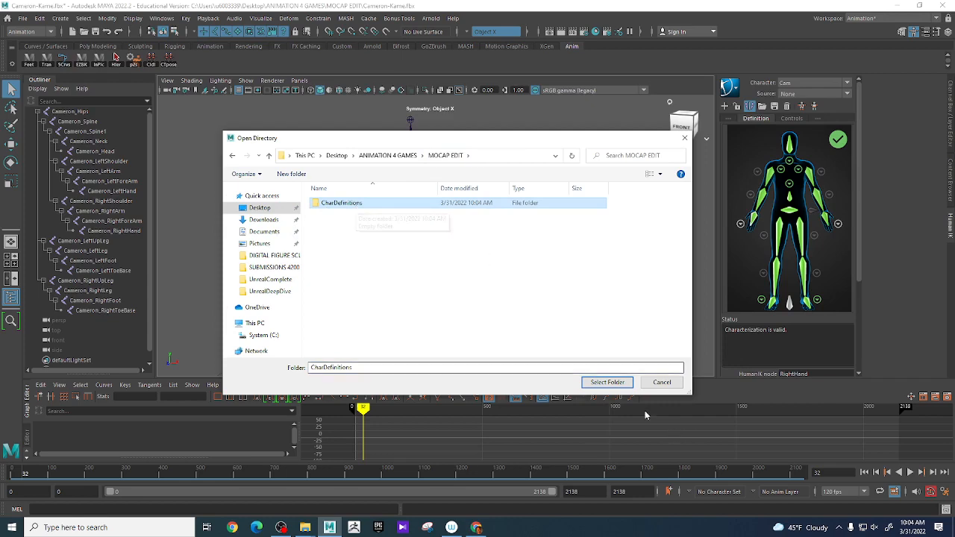
left_click(607, 382)
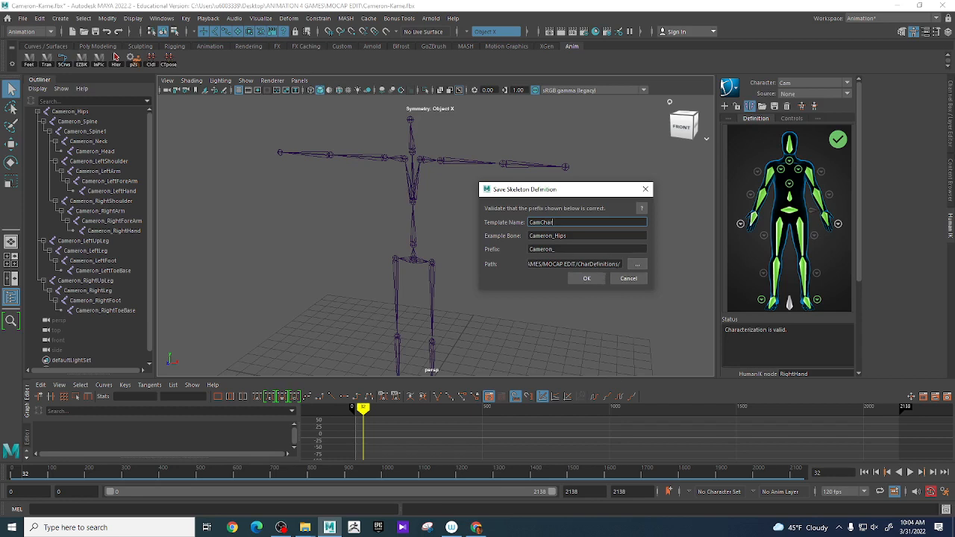
Step: Confirm the Save Skeleton Definition dialog to write CamChar into CharDefinitions
left_click(594, 278)
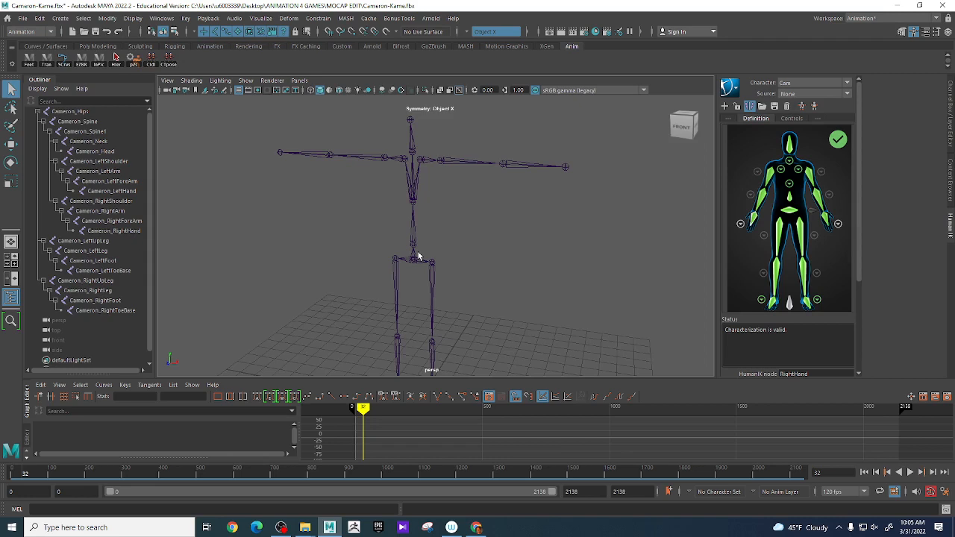
Step: Select Cameron_Hips, show the Channel Box, and select the entire Cameron joint hierarchy
left_click(80, 112)
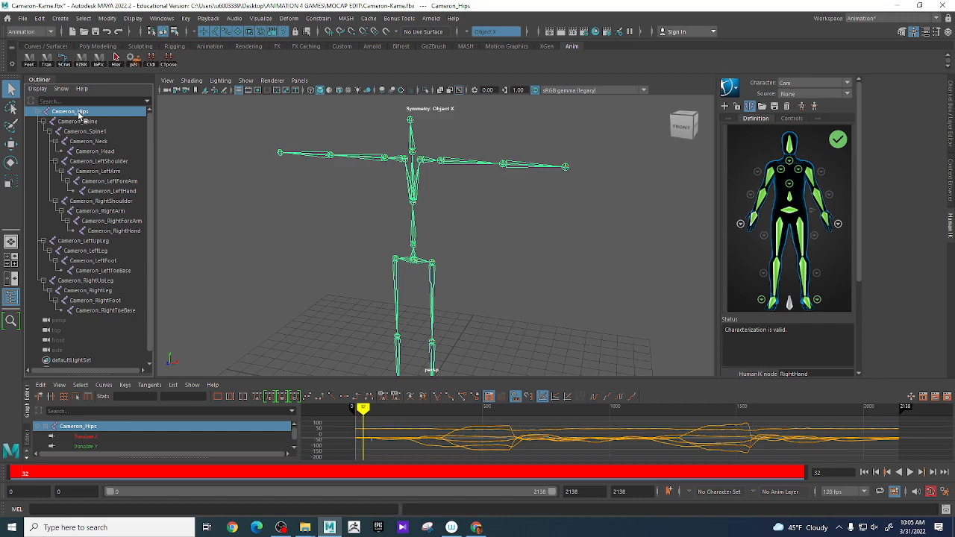
mouse_move(539, 289)
left_mouse_down("alt")
mouse_move(569, 254)
mouse_move(545, 281)
left_mouse_up("alt")
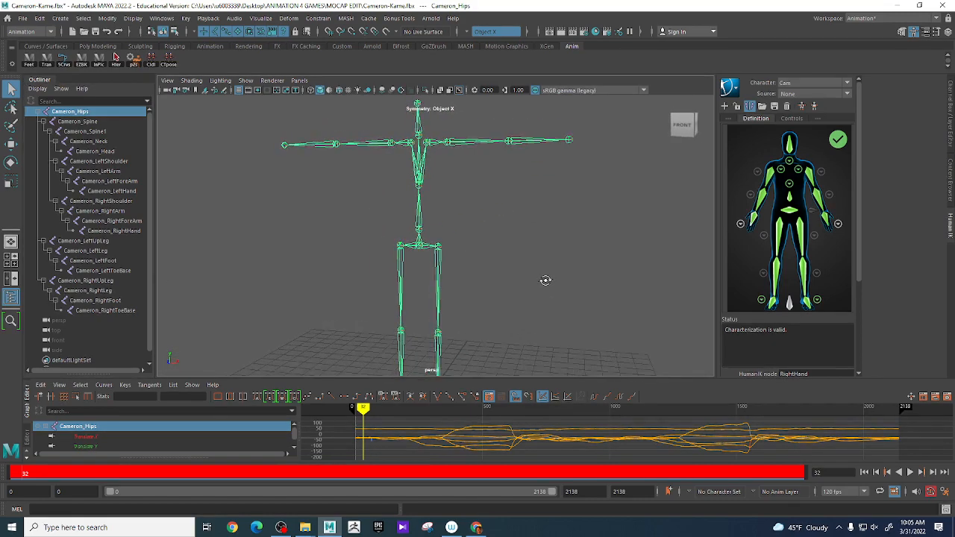
scroll(550, 284, "down", 4)
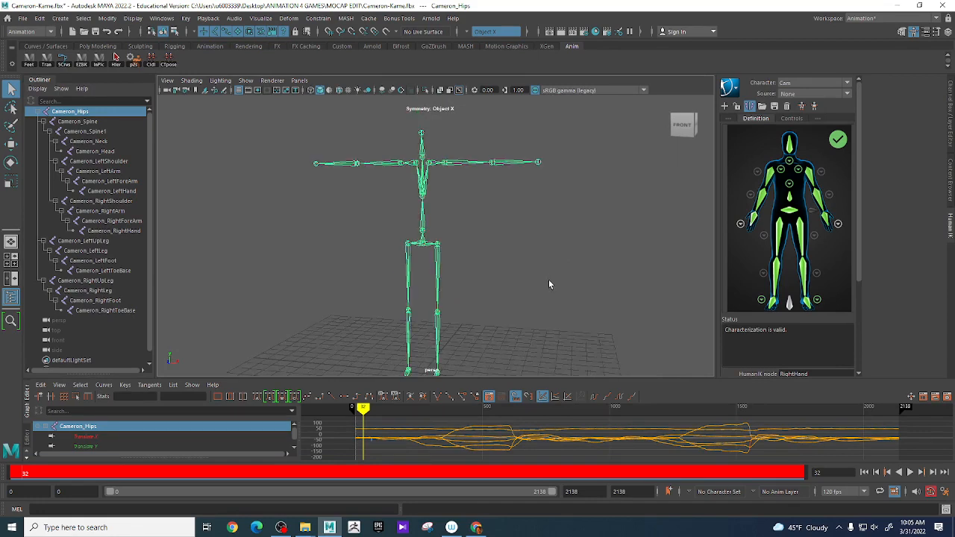
scroll(549, 283, "up", 2)
scroll(549, 283, "down", 2)
scroll(549, 283, "up", 1)
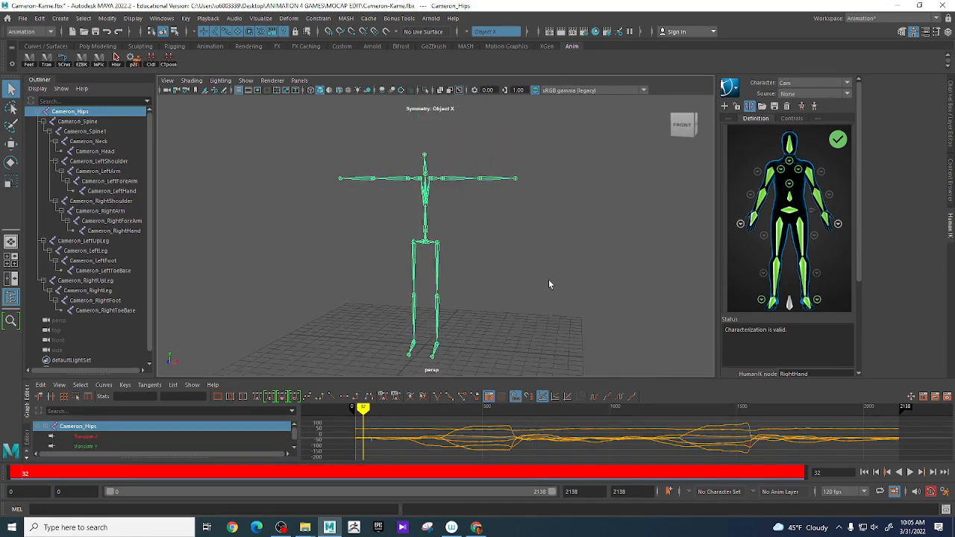
middle_click_drag(544, 282, 467, 224, "alt")
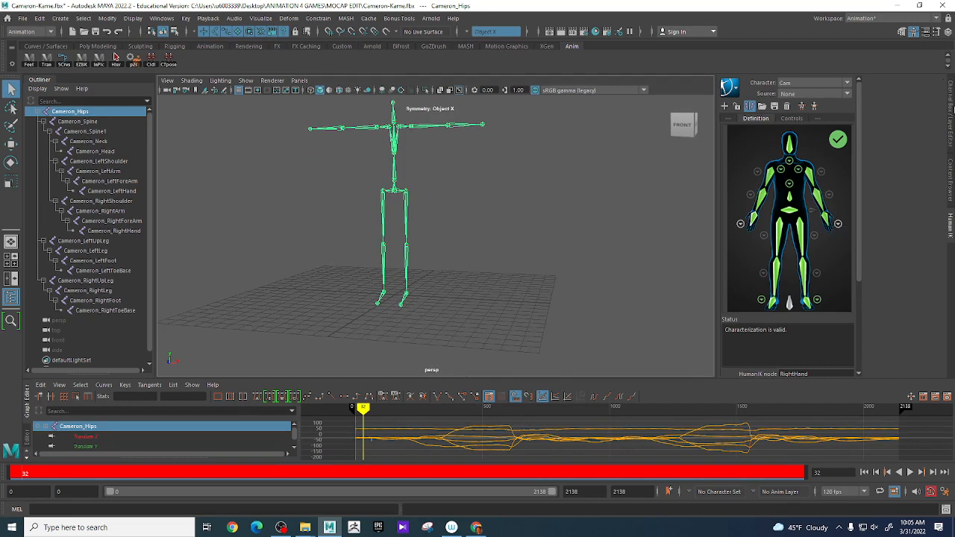
left_click(951, 109)
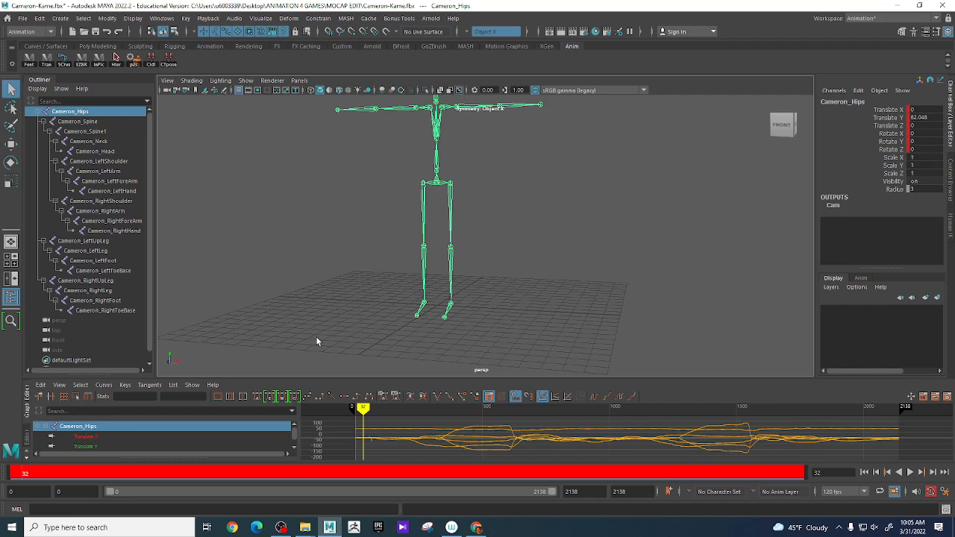
middle_click_drag(329, 230, 323, 277, "alt")
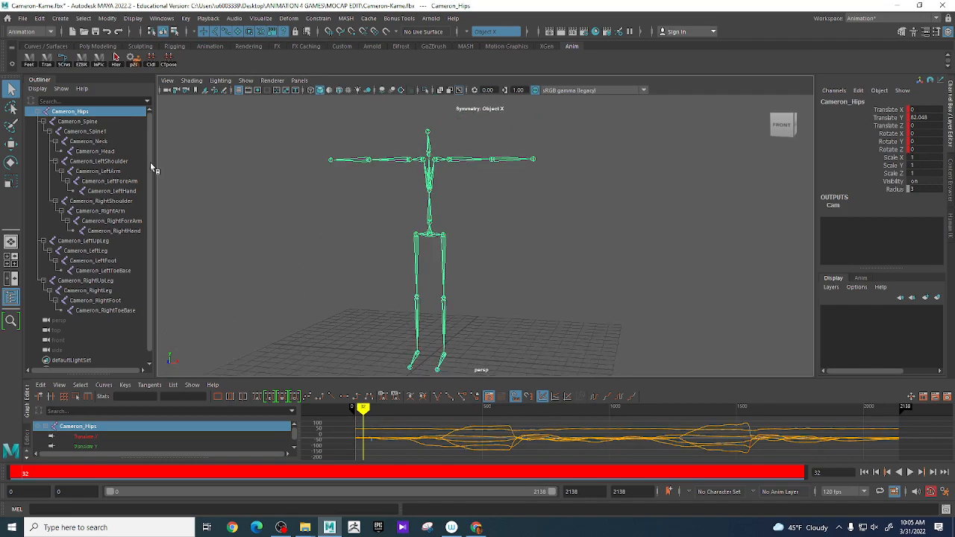
left_click(116, 59)
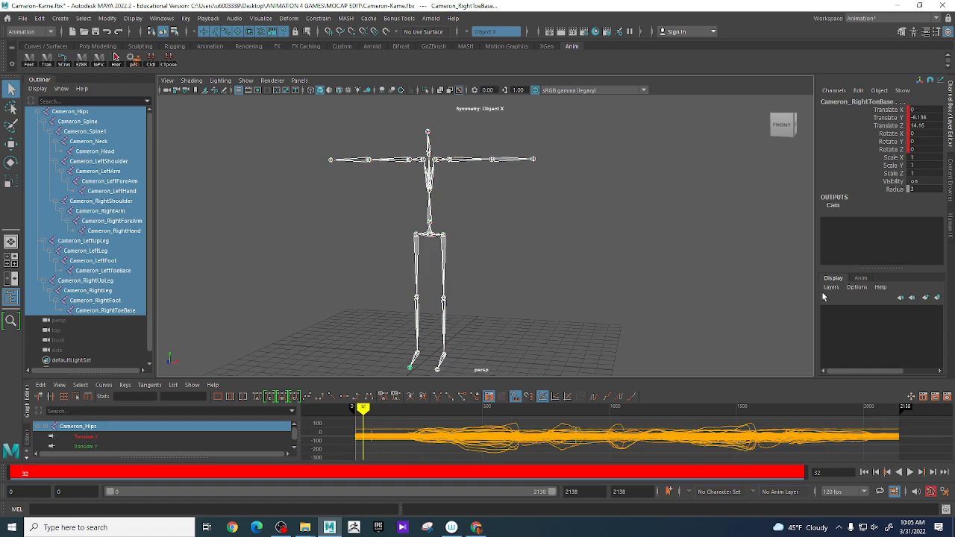
Step: Delete the animation keys on the Translate X through Rotate Z channels
left_click(889, 110)
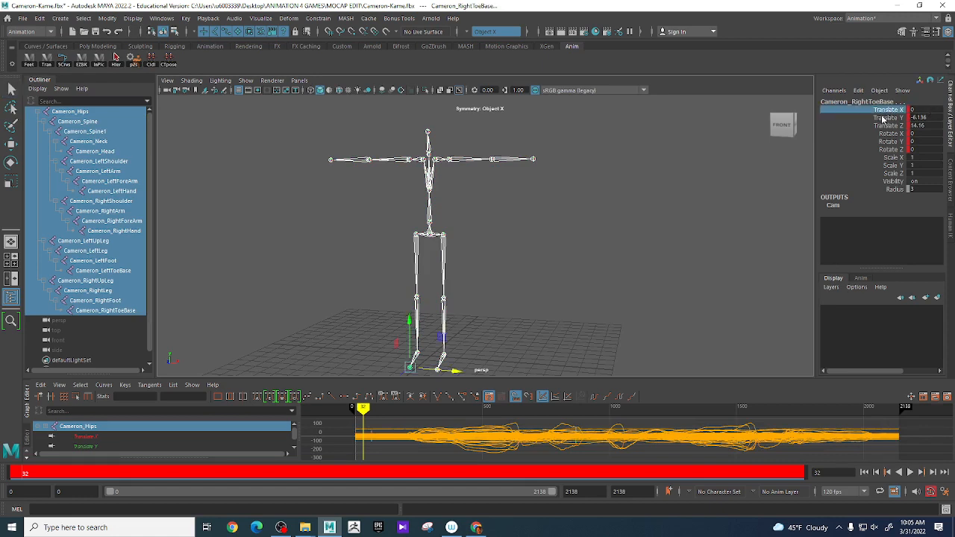
left_click_drag(892, 116, 898, 152)
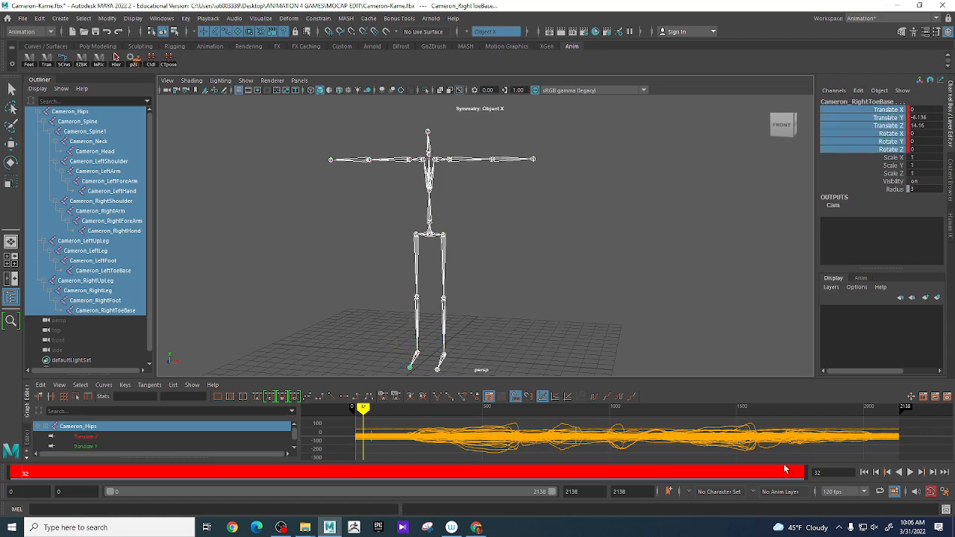
right_click(888, 133)
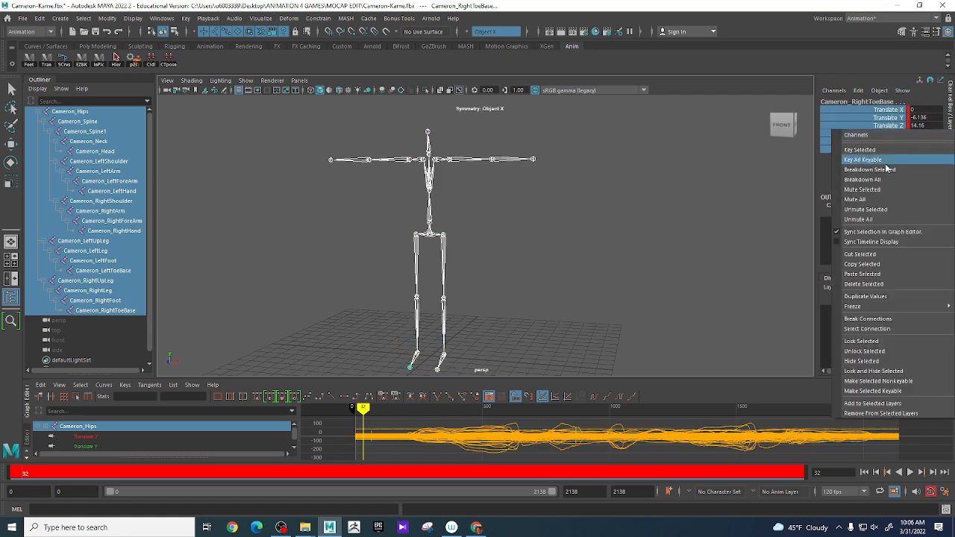
left_click(888, 319)
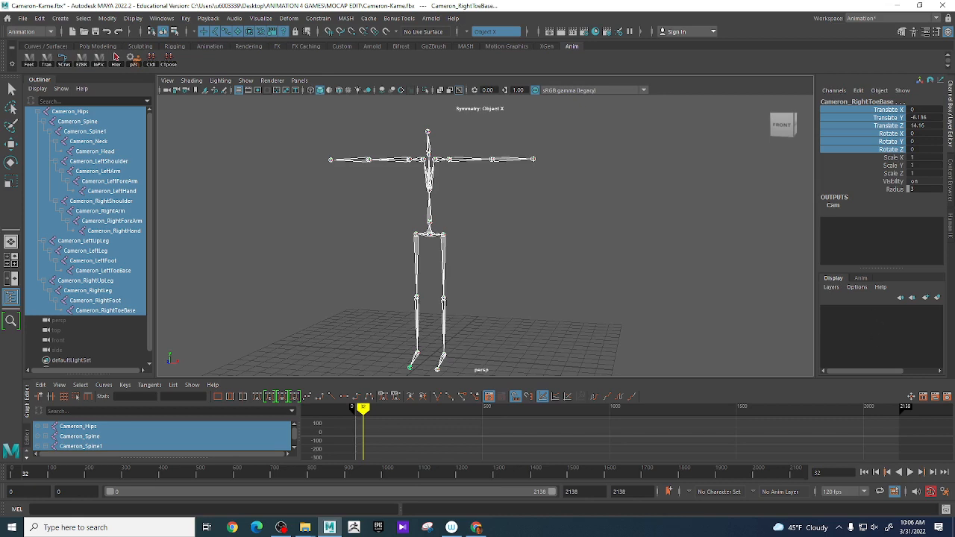
Step: Scrub the timeline to confirm the skeleton stays still, then reopen HumanIK for Cam
key("alt+v")
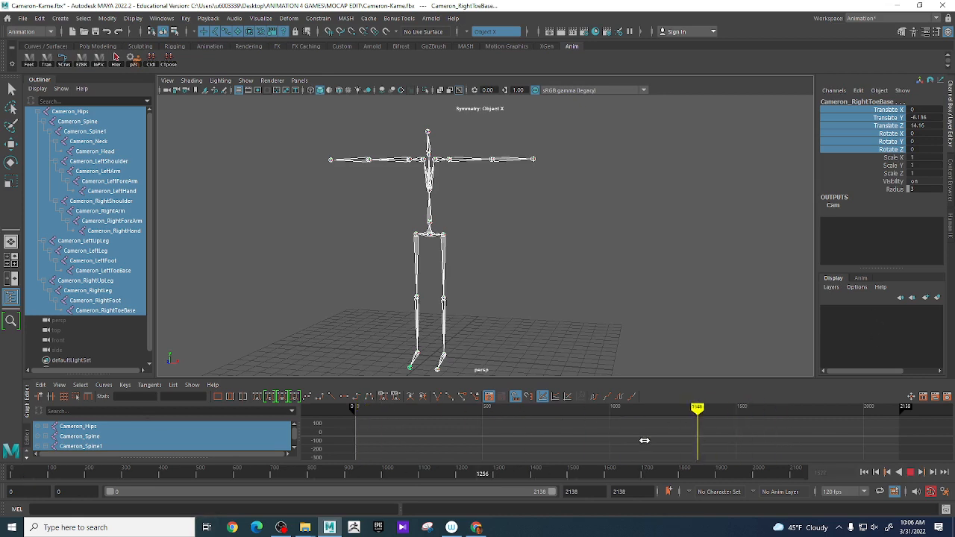
mouse_move(644, 440)
left_mouse_down()
mouse_move(345, 443)
mouse_move(600, 451)
mouse_move(357, 455)
left_mouse_up()
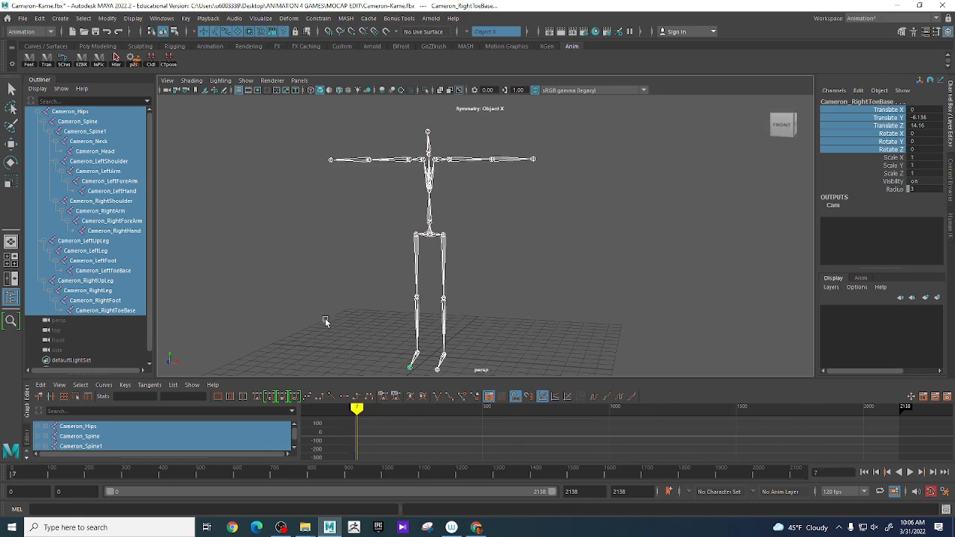
middle_click_drag(325, 320, 316, 292, "alt")
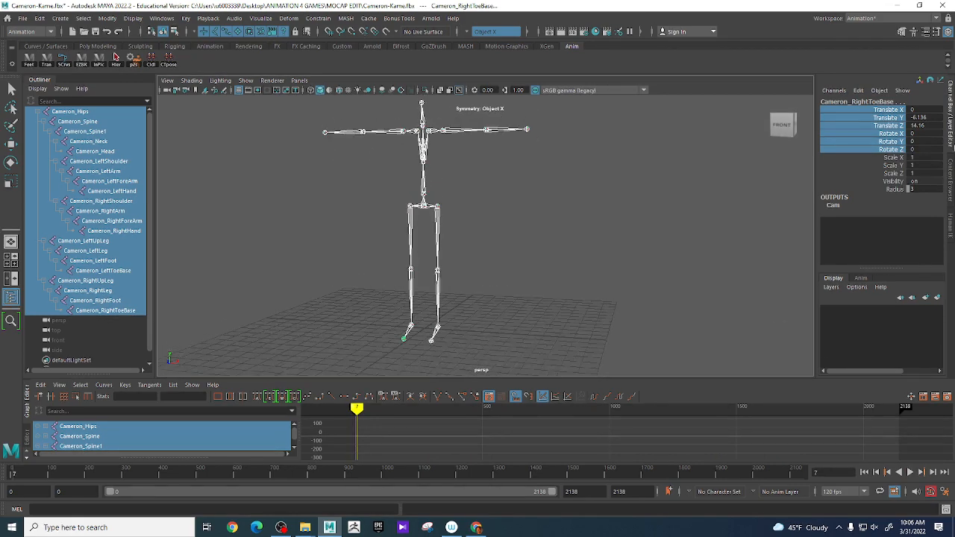
left_click(950, 226)
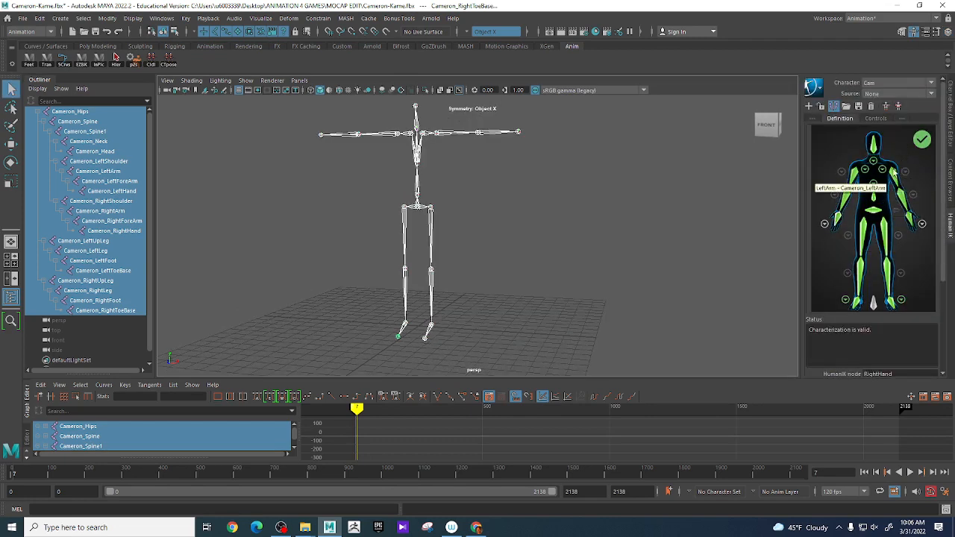
Step: Save the scene as Cam.ma in a new 'Characters' folder inside MOCAP EDIT
left_click(22, 18)
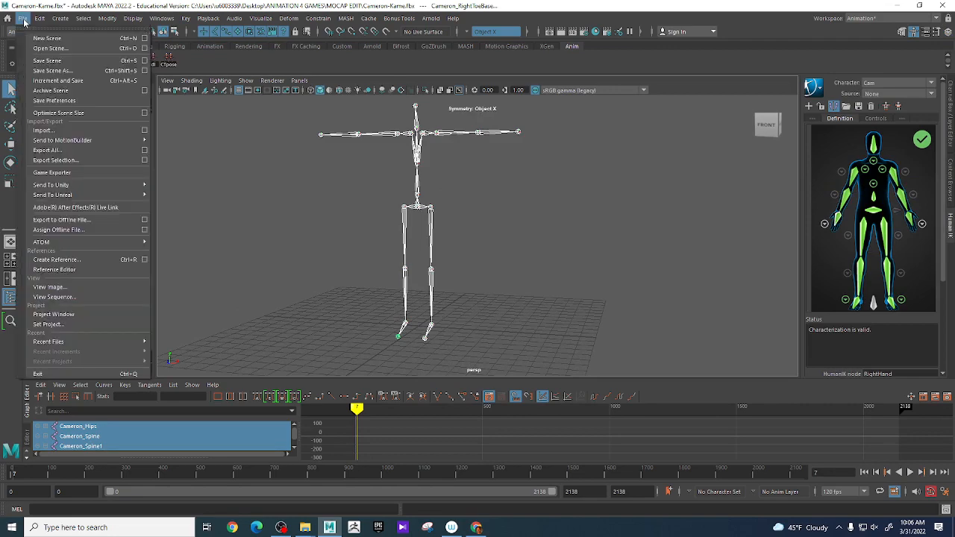
left_click(63, 71)
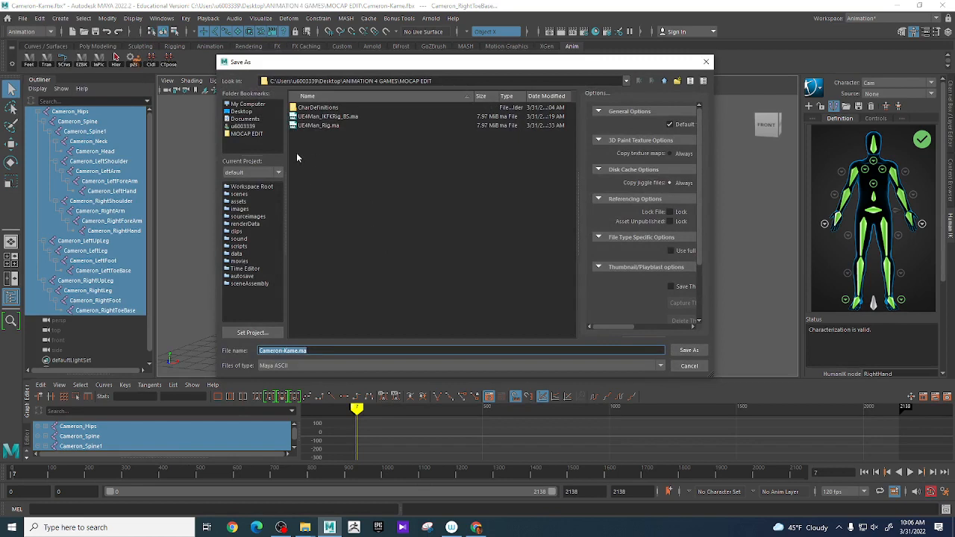
left_click(678, 80)
type("C")
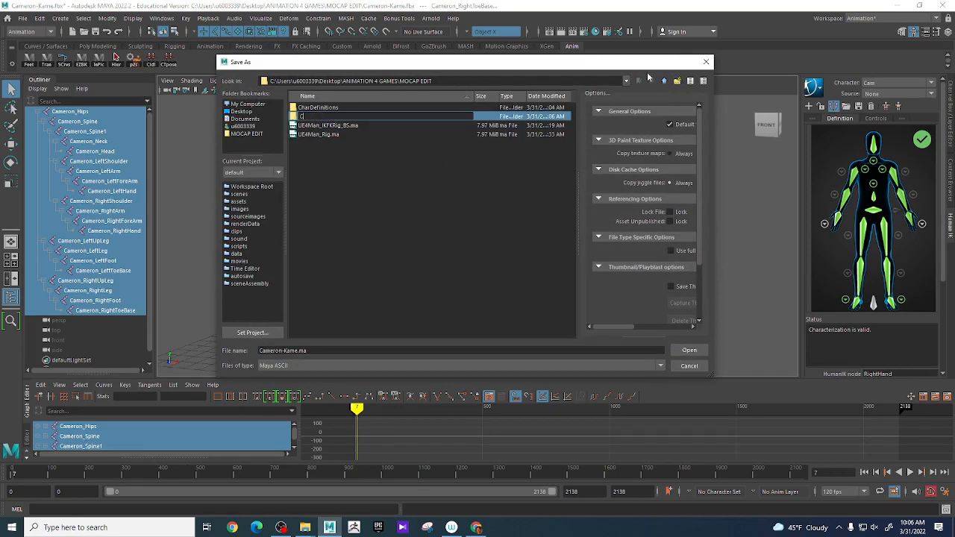
type("haracters")
key("Return")
key("Return")
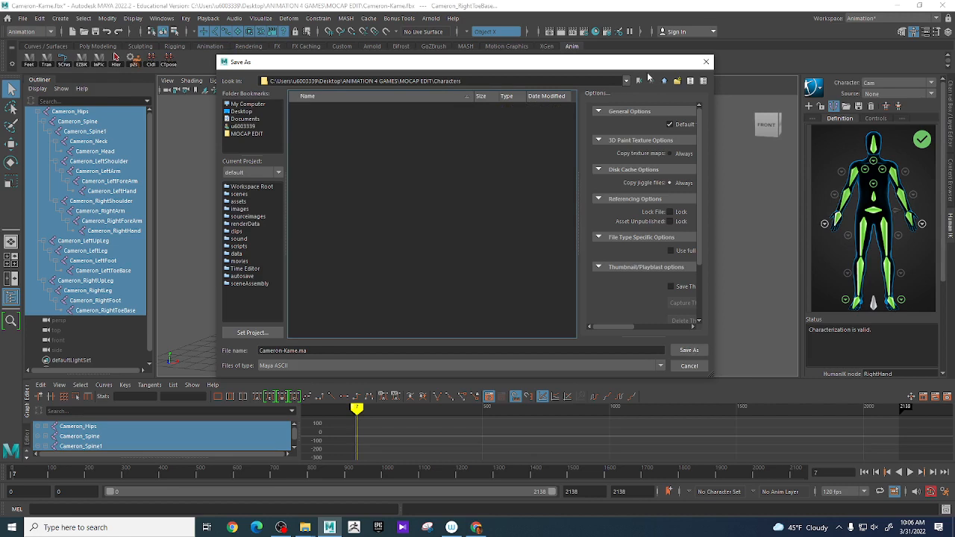
left_click(333, 351)
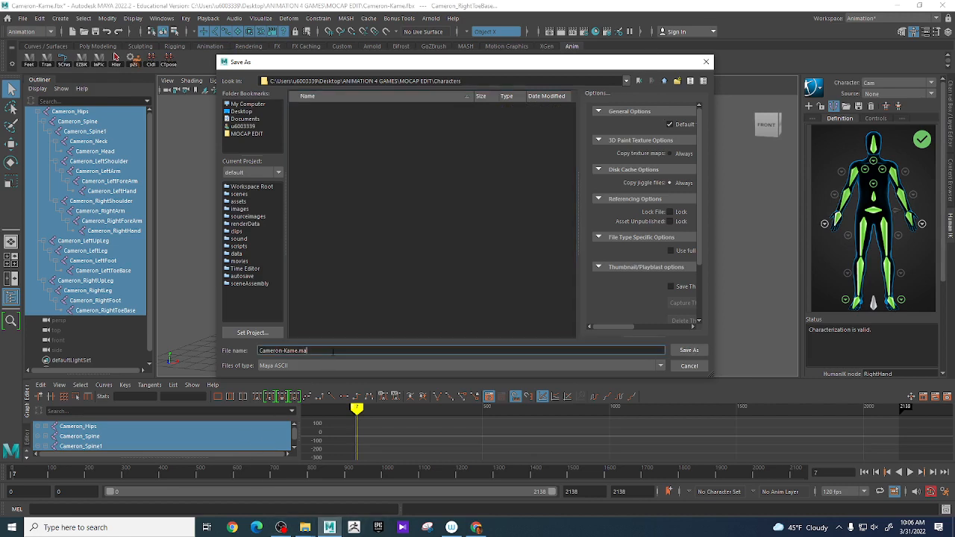
key("Left")
key("Left")
key("BackSpace")
key("BackSpace")
key("BackSpace")
key("BackSpace")
key("BackSpace")
key("BackSpace")
key("BackSpace")
key("BackSpace")
key("BackSpace")
type(".")
left_click(688, 351)
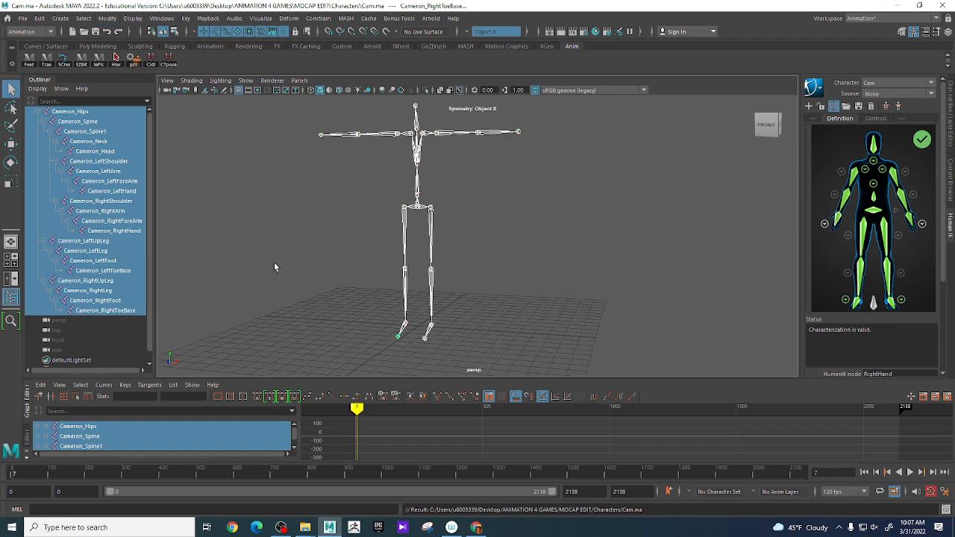
Step: Start a new empty scene without saving changes
left_click_drag(303, 215, 281, 230, "alt")
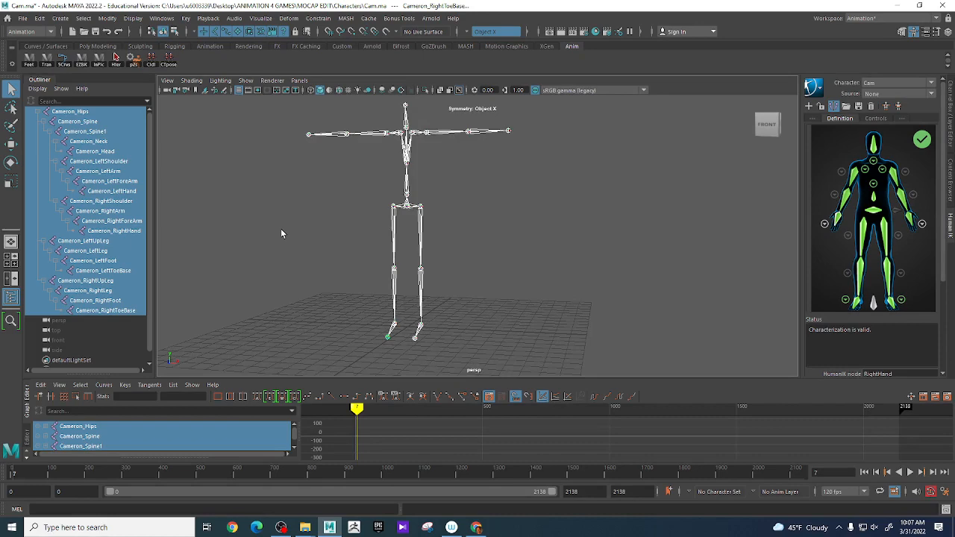
left_click(23, 18)
left_click(41, 38)
left_click(478, 270)
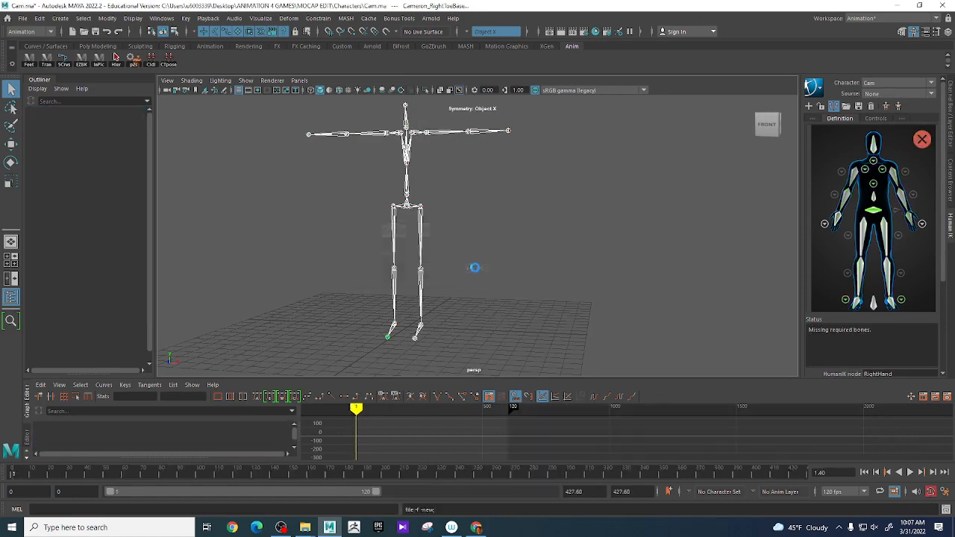
left_click(23, 18)
left_click(47, 48)
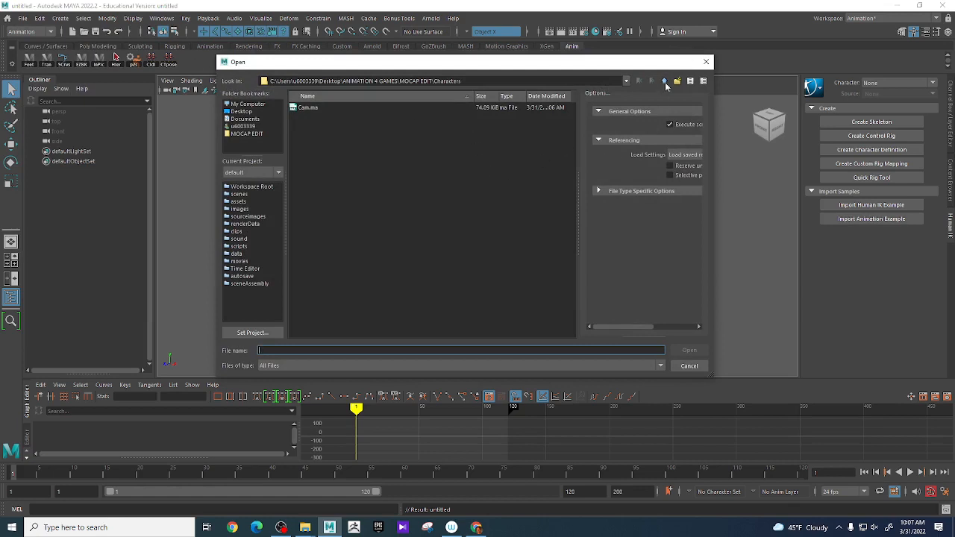
left_click(664, 81)
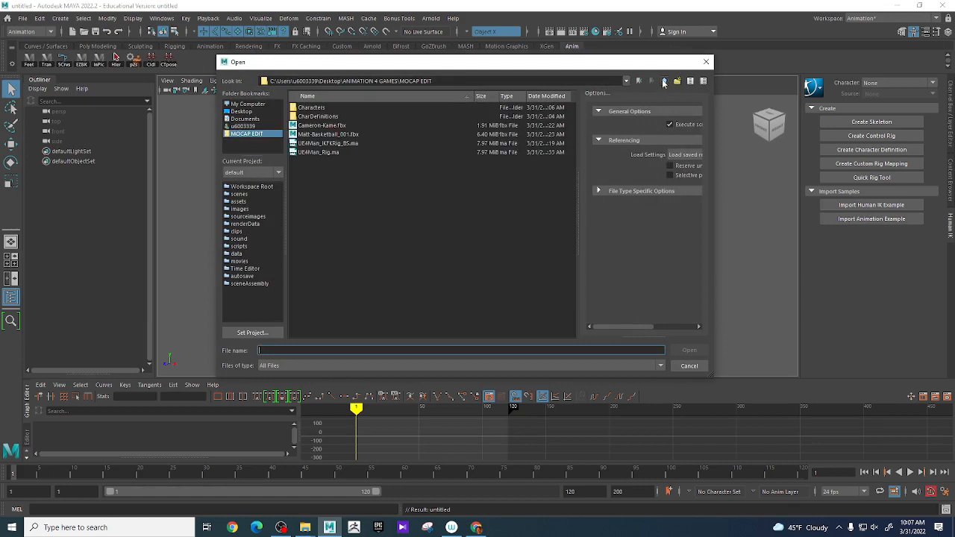
left_click(689, 365)
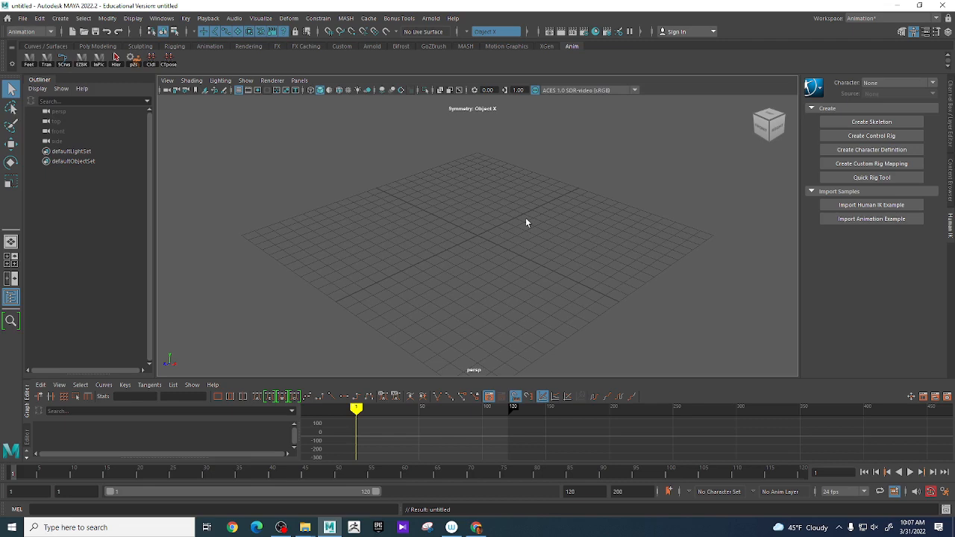
key("alt+Tab")
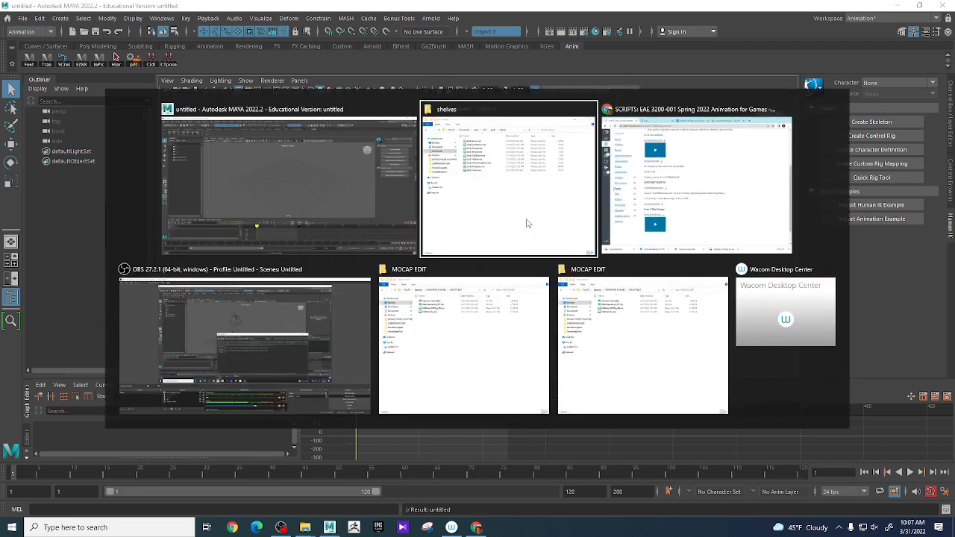
Step: Move UE4Man_Rig.ma and UE4Man_IKFKRig_BS.ma from MOCAP EDIT into the Characters folder
key("Tab")
key("Tab")
key("Tab")
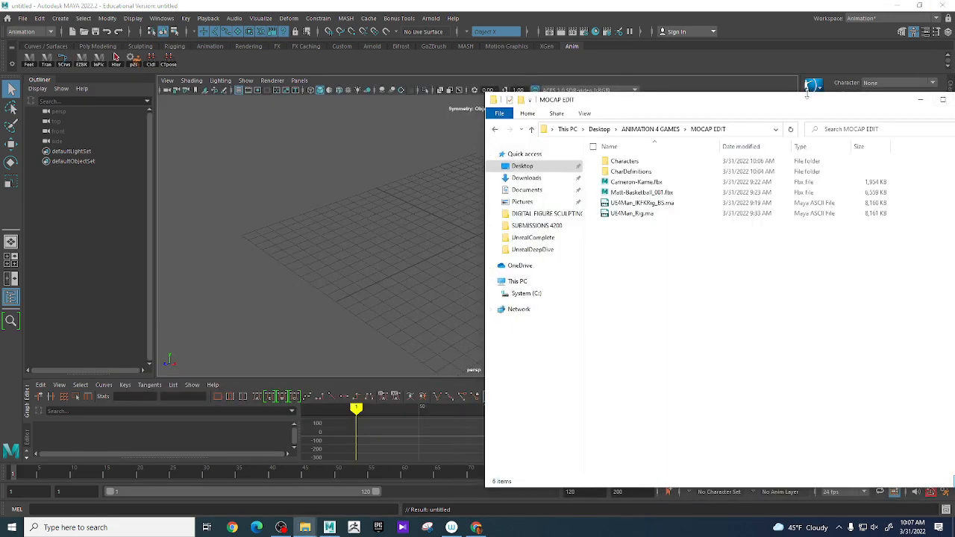
left_click_drag(807, 97, 536, 84)
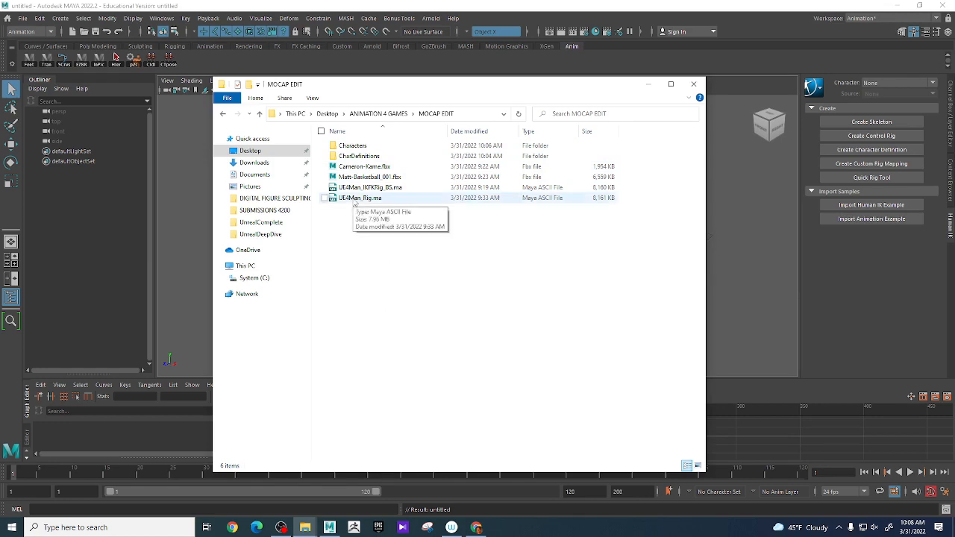
left_click_drag(355, 203, 399, 145)
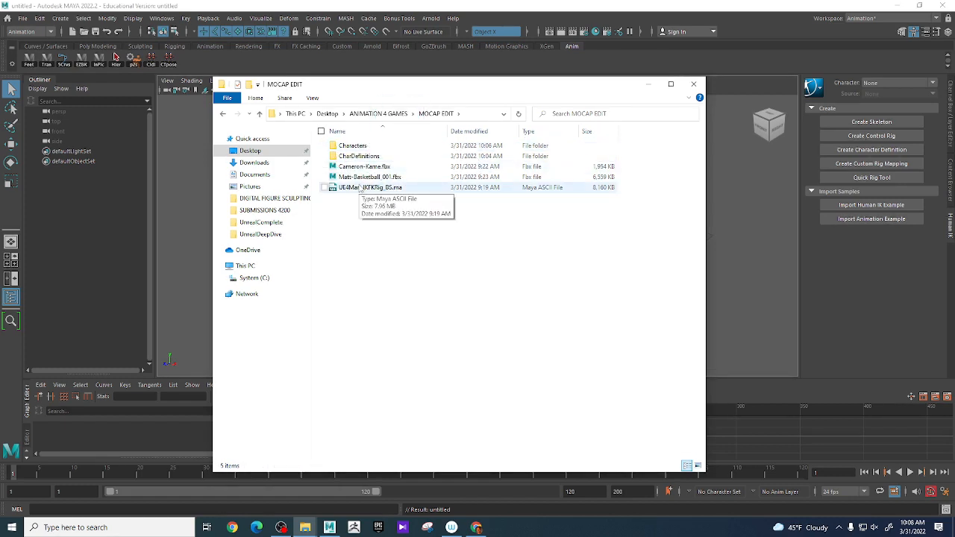
left_click_drag(361, 189, 387, 150)
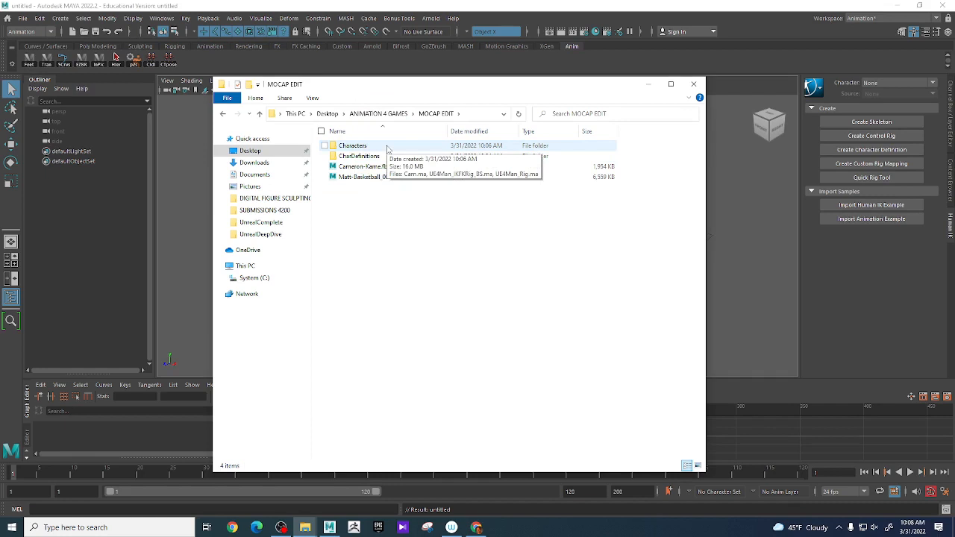
Step: Create a 'Raw Data' folder and move Matt-Basketball_001.fbx into it
right_click(344, 217)
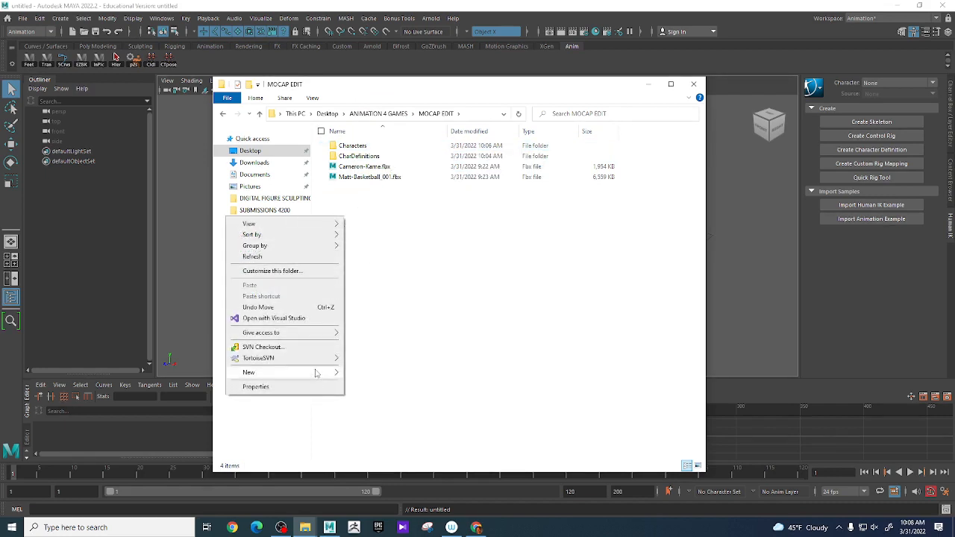
mouse_move(328, 372)
left_click(403, 373)
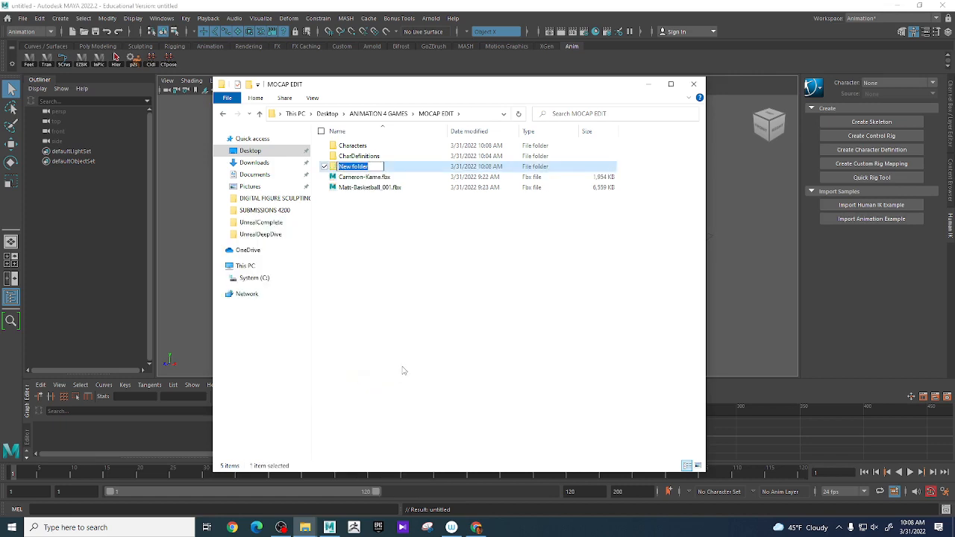
type("Raw Data")
key("Return")
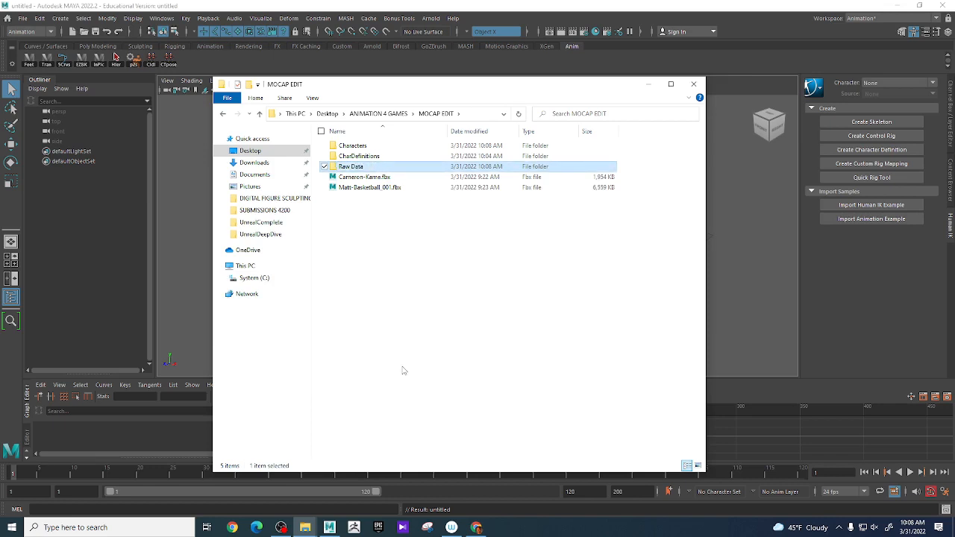
mouse_move(363, 188)
left_mouse_down()
mouse_move(351, 190)
mouse_move(352, 158)
mouse_move(357, 170)
left_mouse_up()
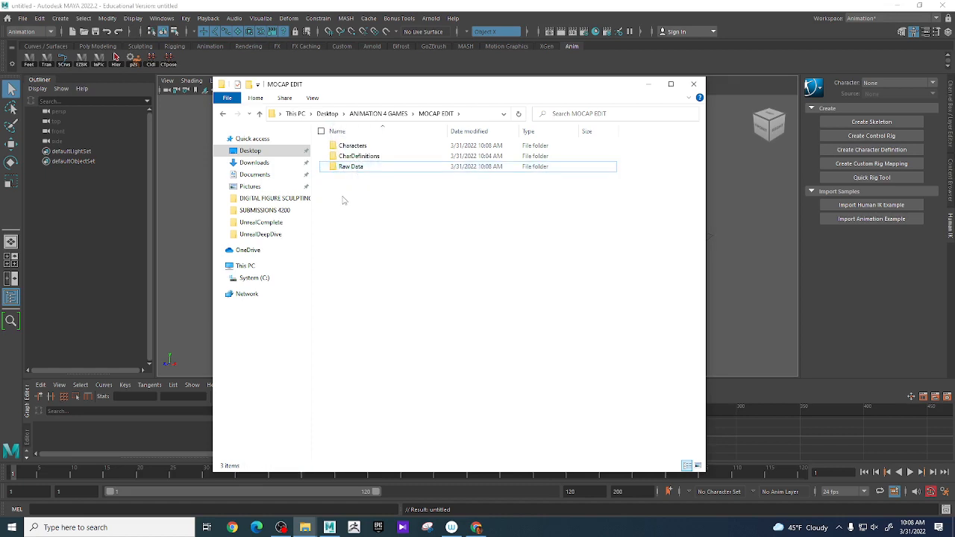
Step: Create two more folders in MOCAP EDIT named 'FK' and 'IK'
right_click(344, 200)
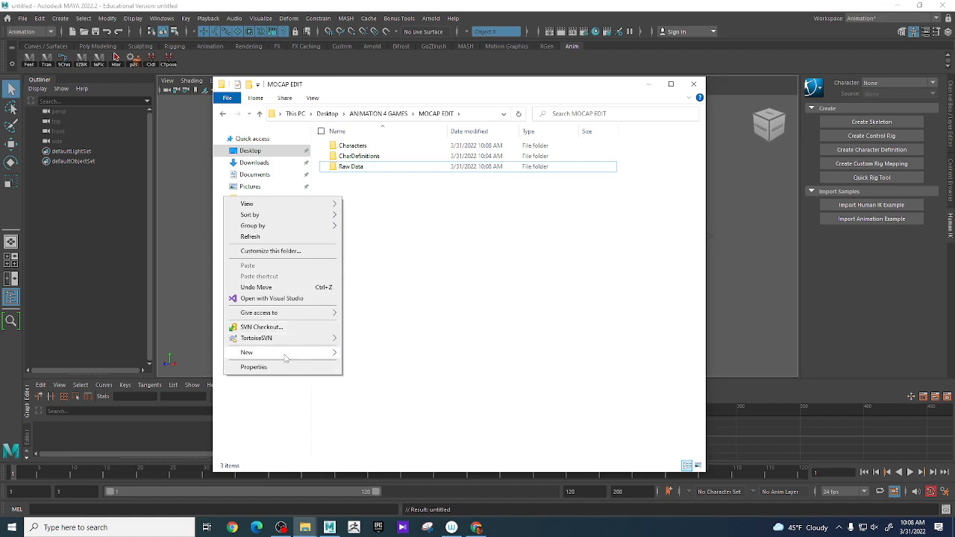
mouse_move(285, 357)
left_click(411, 352)
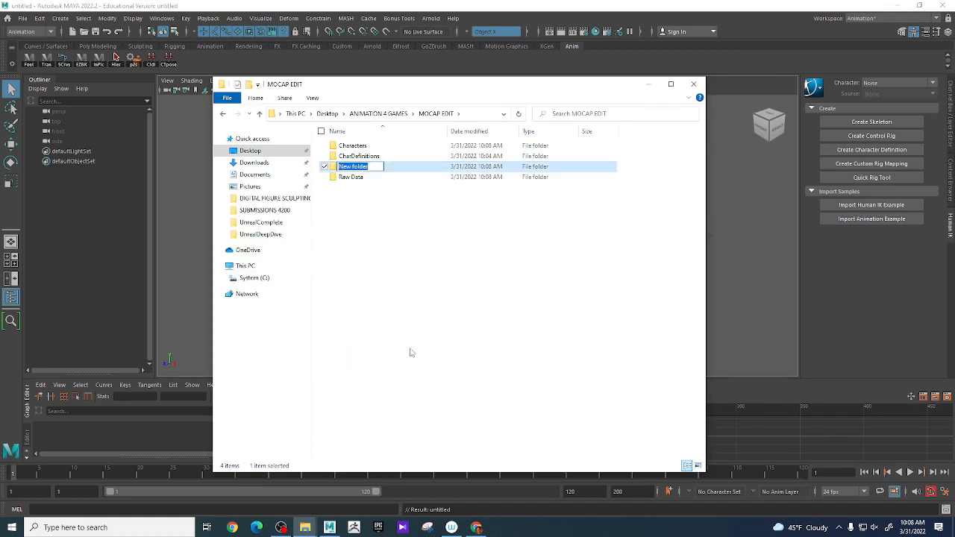
type("FK")
key("Return")
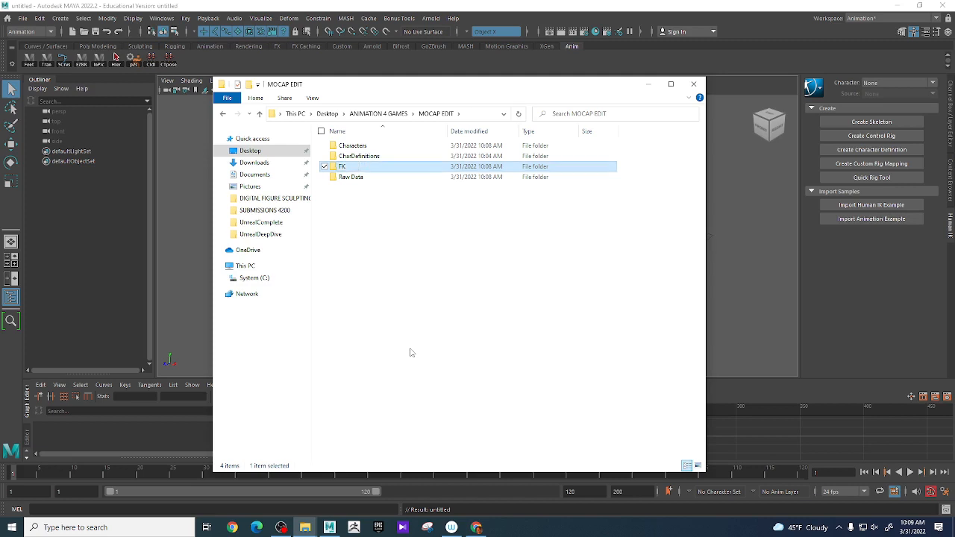
right_click(339, 209)
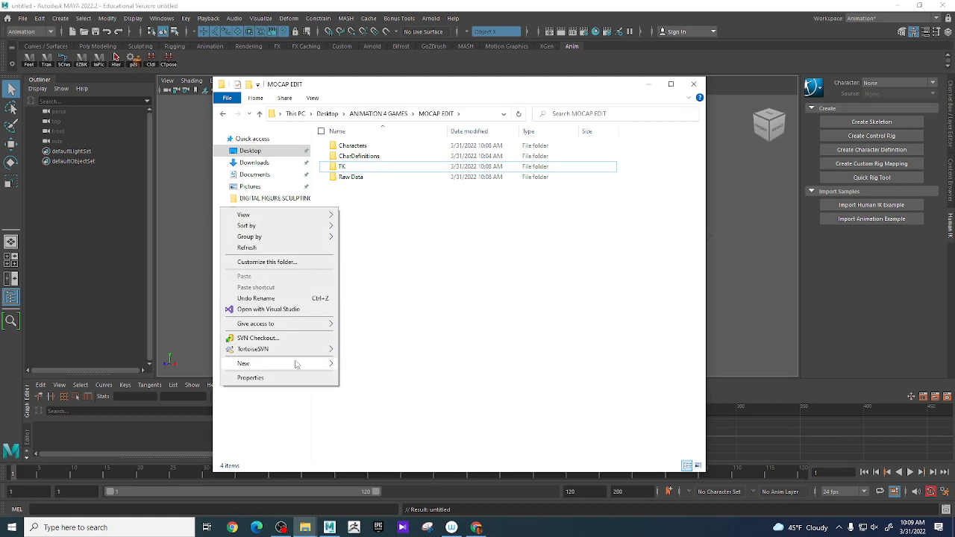
mouse_move(299, 363)
left_click(403, 365)
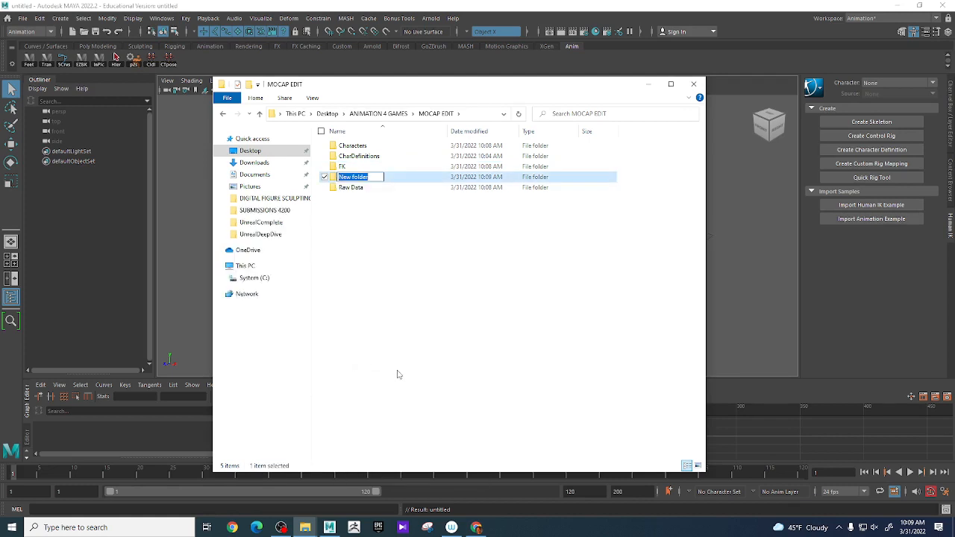
type("IK")
key("Return")
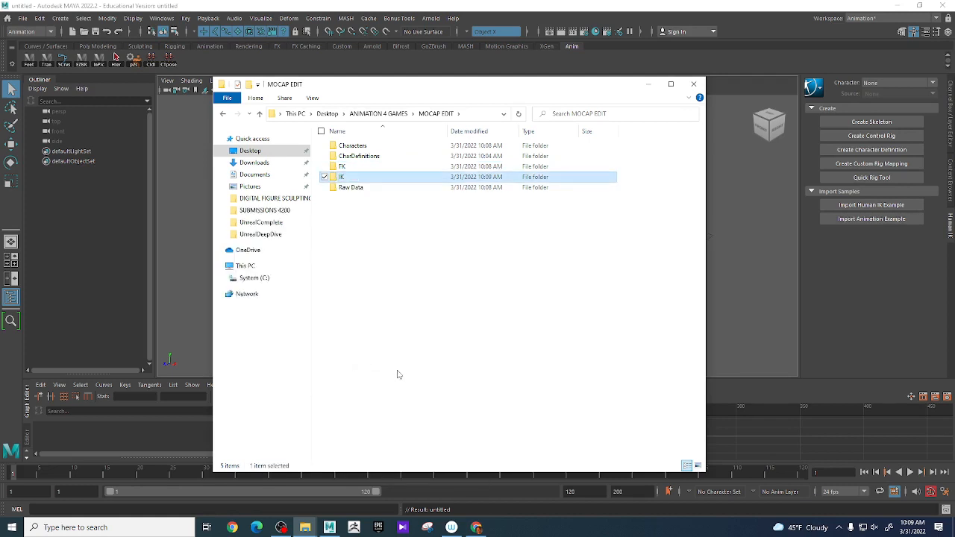
Step: Add an 'Export' folder, then deselect it
right_click(349, 252)
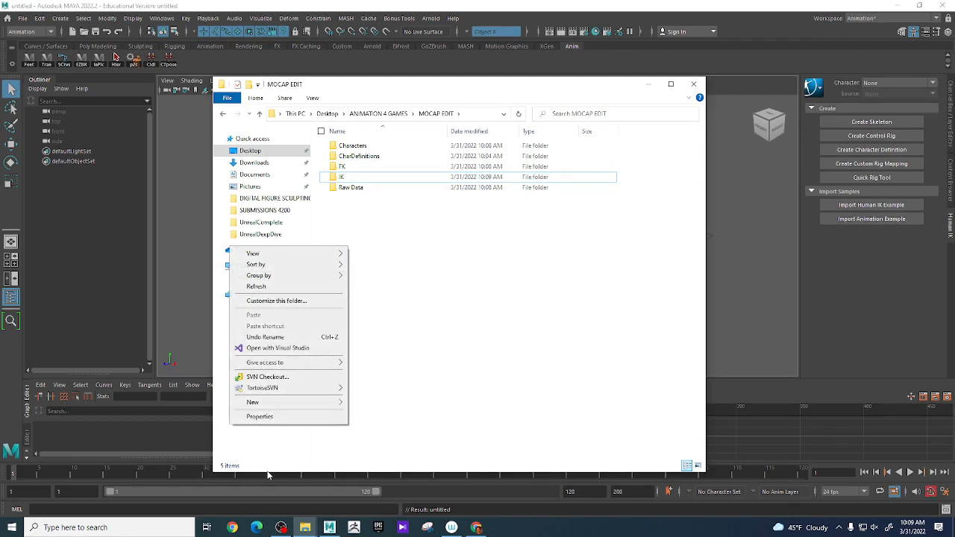
mouse_move(321, 403)
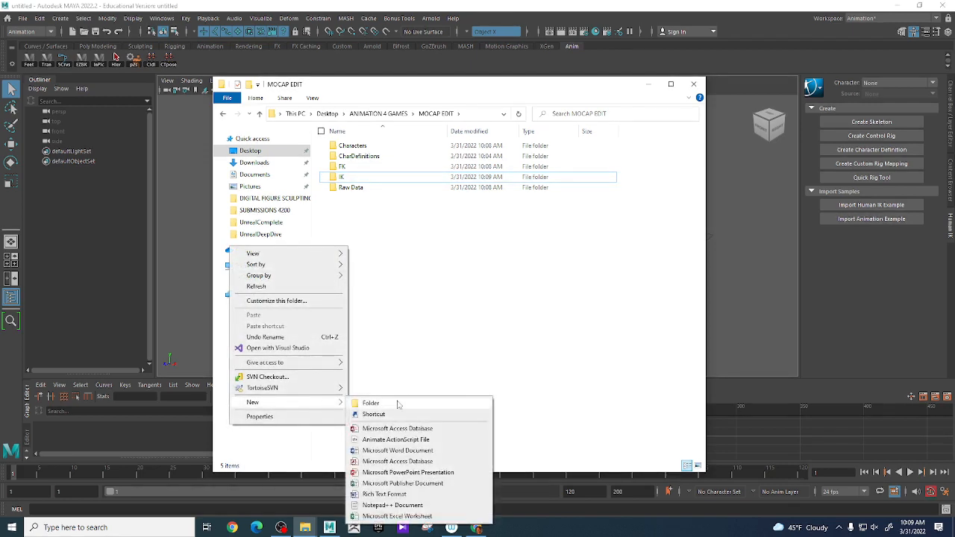
left_click(370, 403)
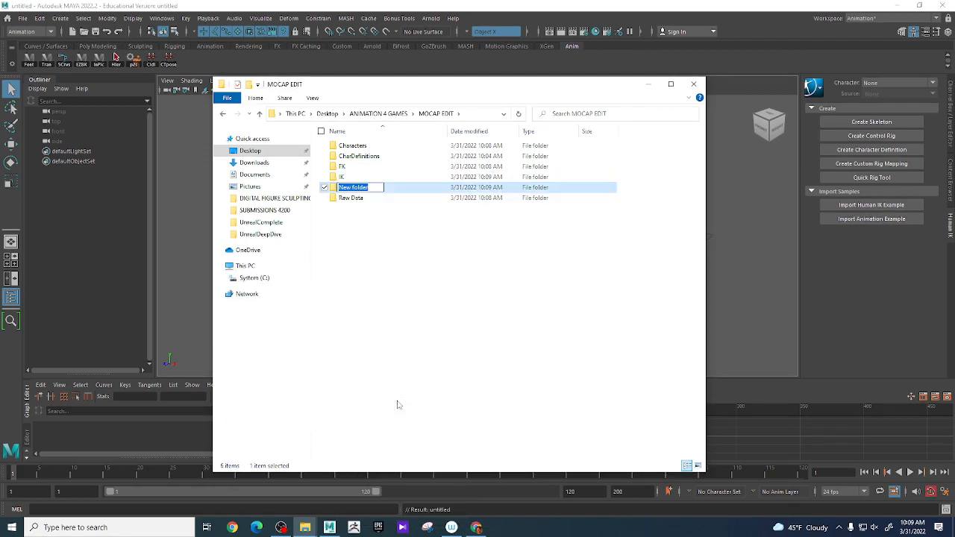
type("Export")
key("Return")
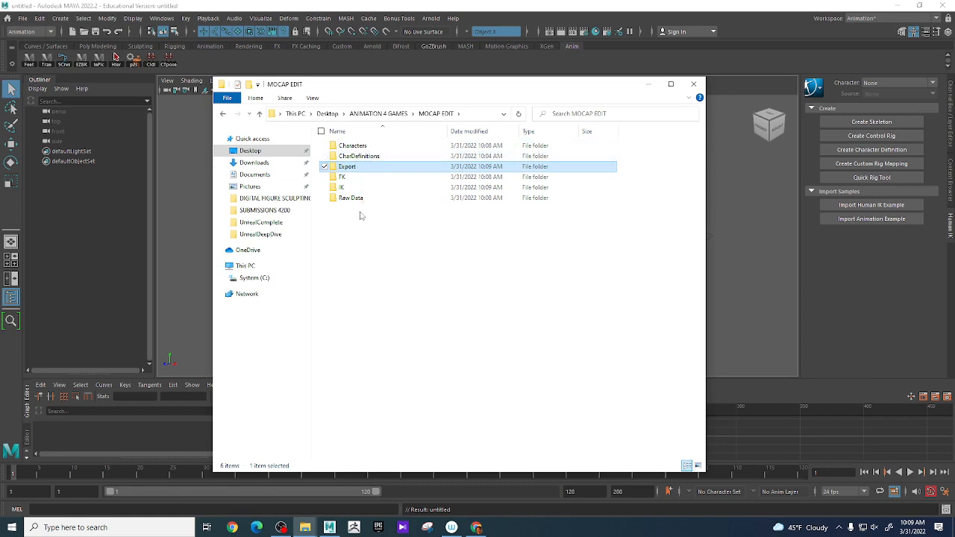
left_click(416, 276)
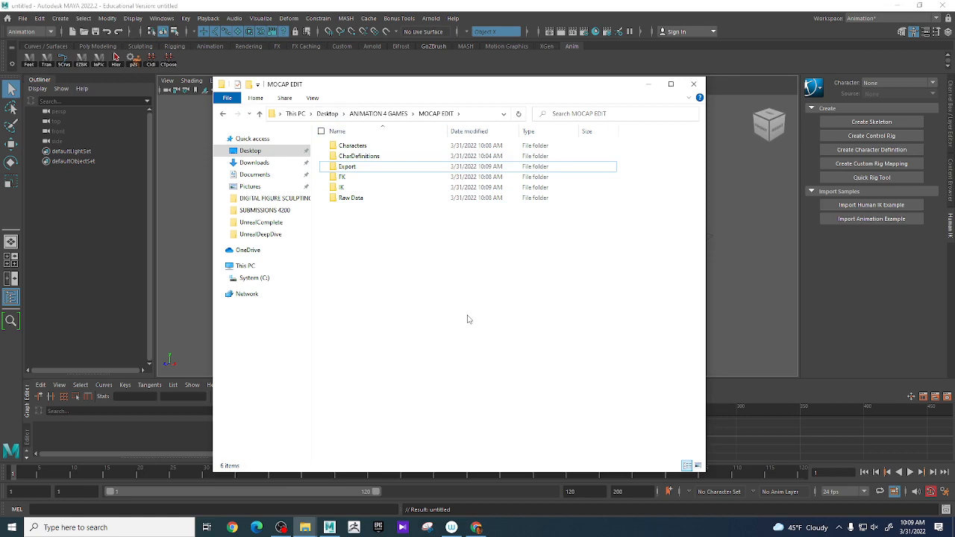
Step: Open the UE4Man_Rig.ma scene from the Characters folder to load the orange UE4Man rig
left_click(168, 237)
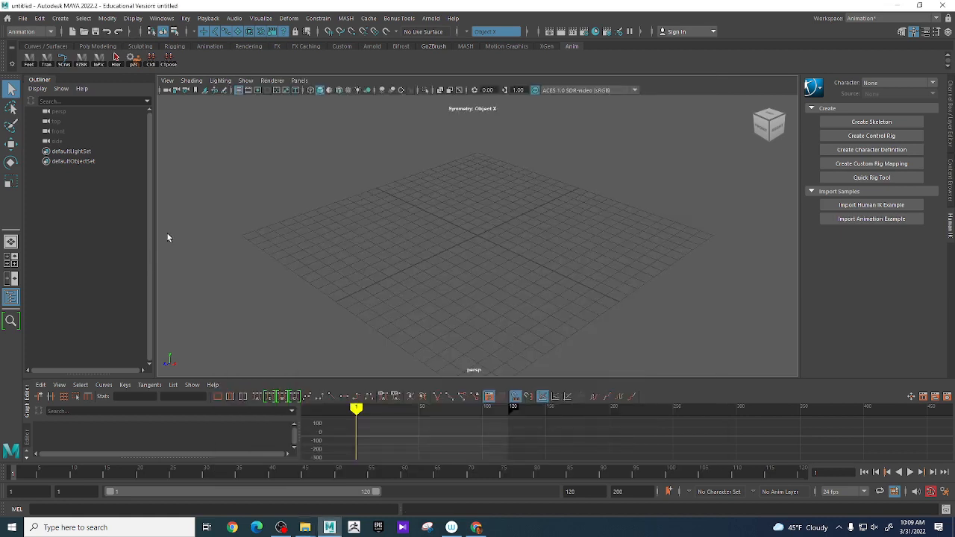
left_click(23, 18)
left_click(53, 49)
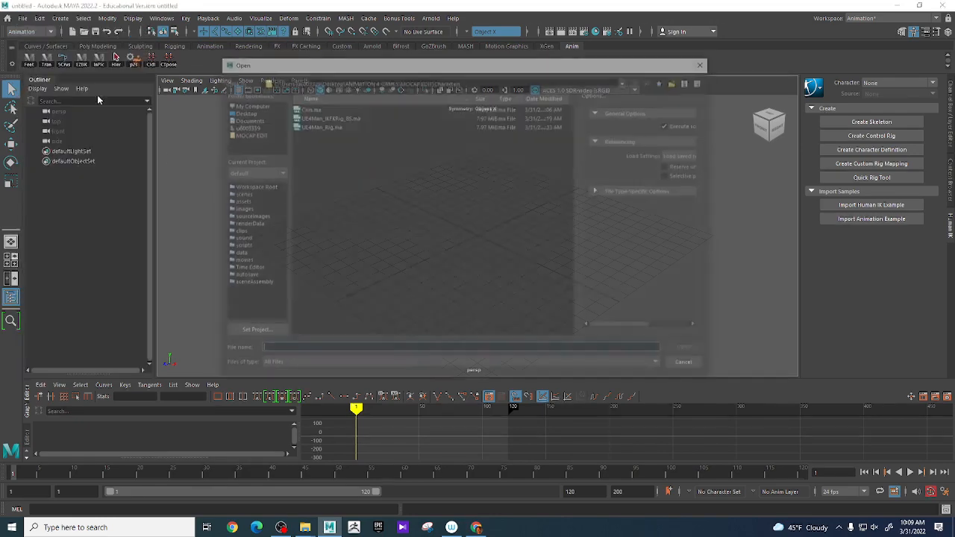
left_click(313, 126)
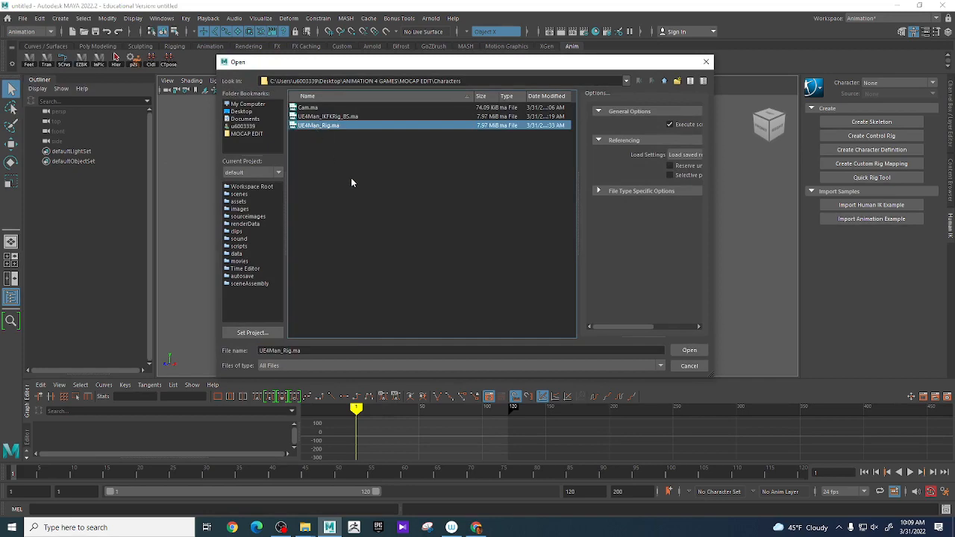
left_click(689, 351)
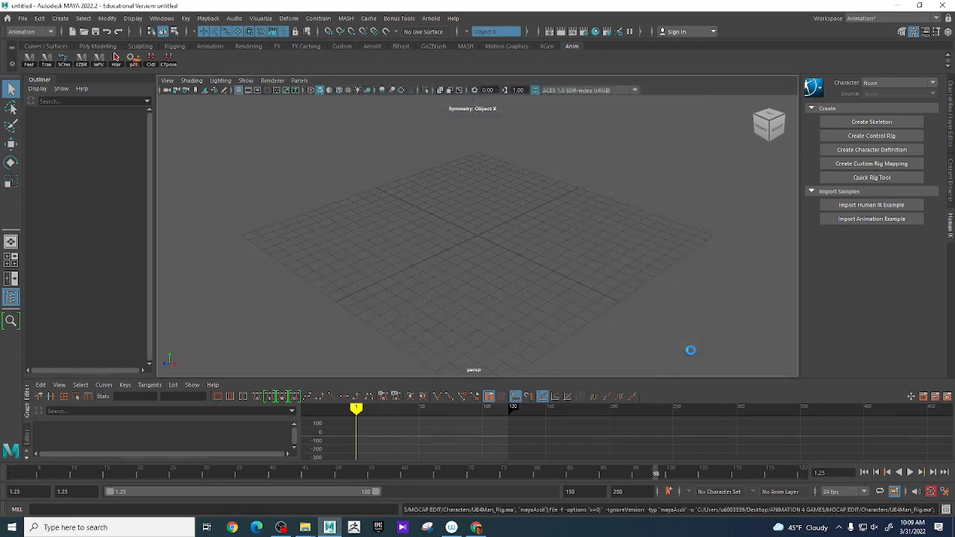
left_click_drag(541, 297, 516, 279, "alt")
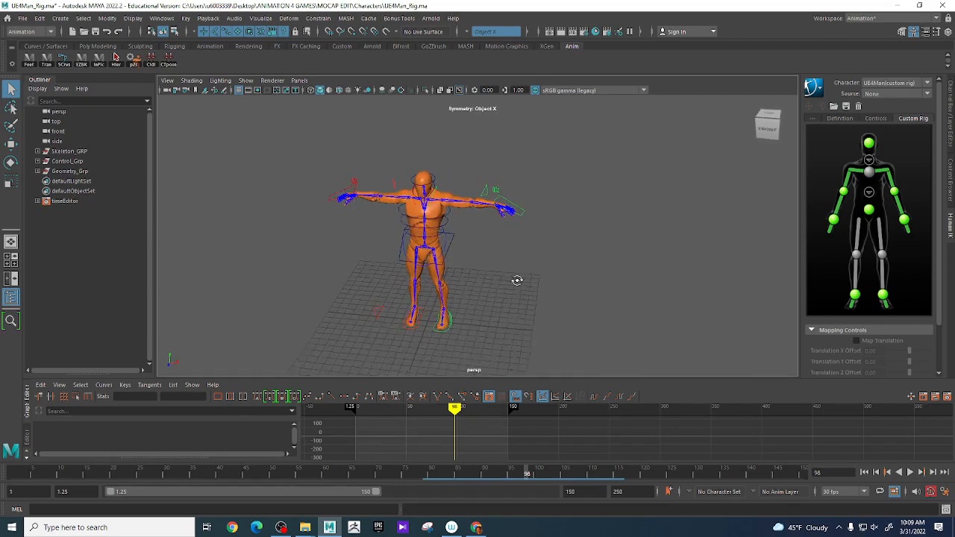
left_click(495, 192)
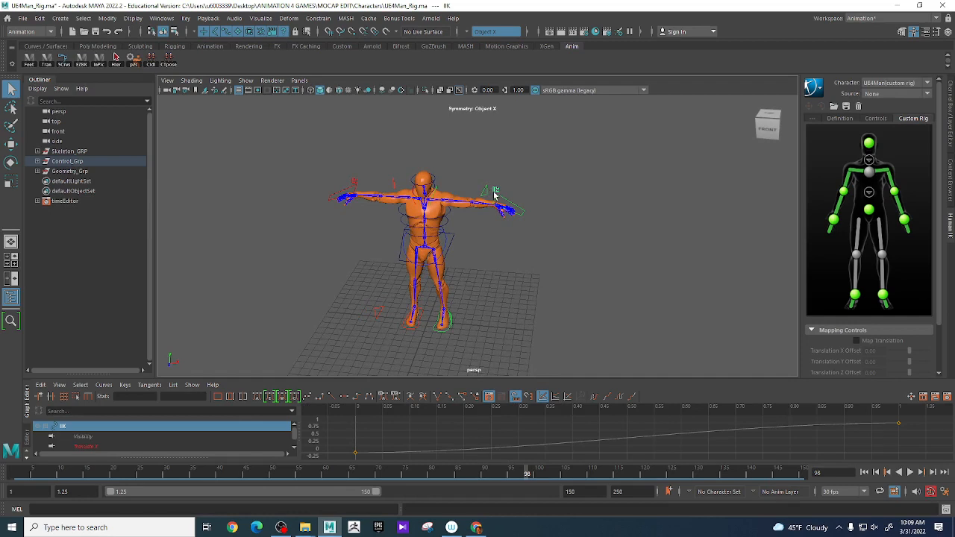
left_click(951, 110)
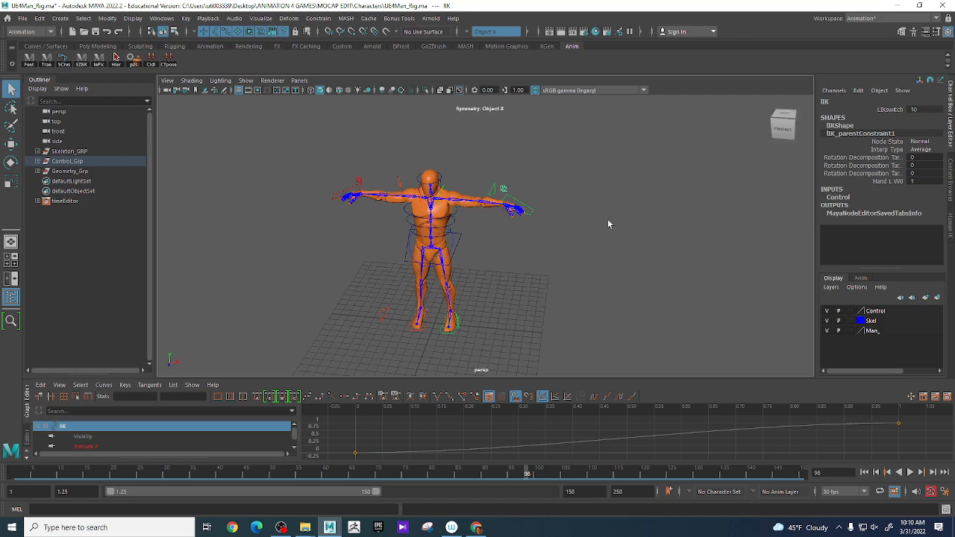
left_click_drag(558, 326, 590, 271, "alt")
right_click_drag(536, 258, 607, 251, "alt")
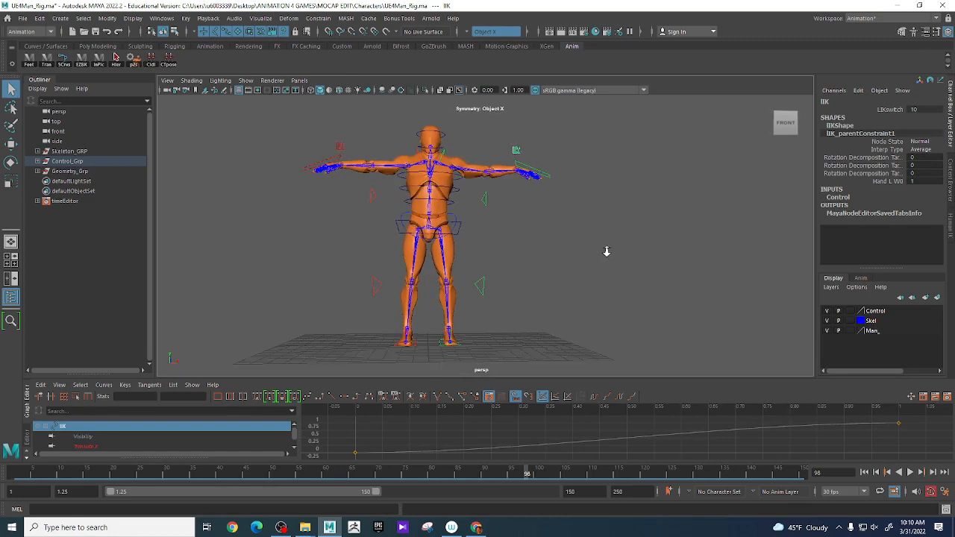
left_click_drag(605, 254, 575, 239, "alt")
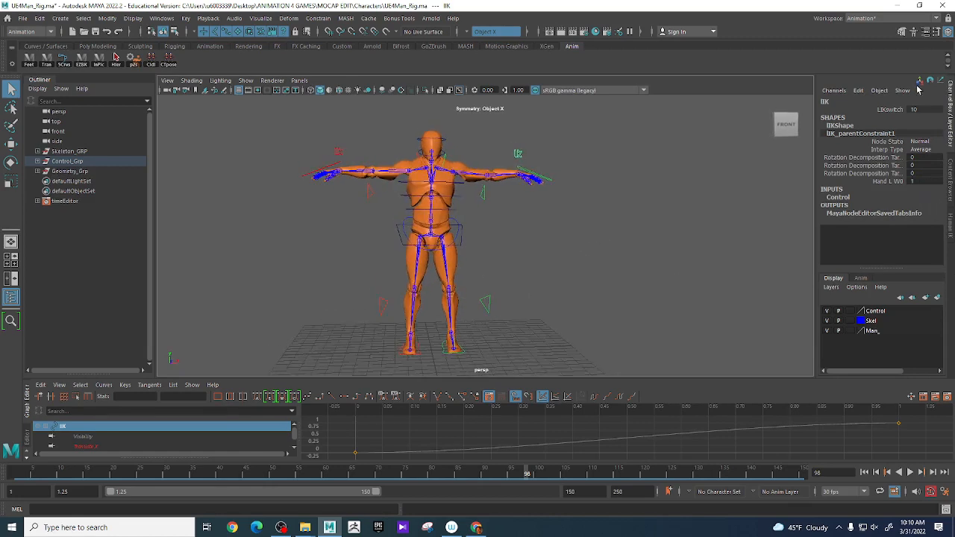
left_click(950, 225)
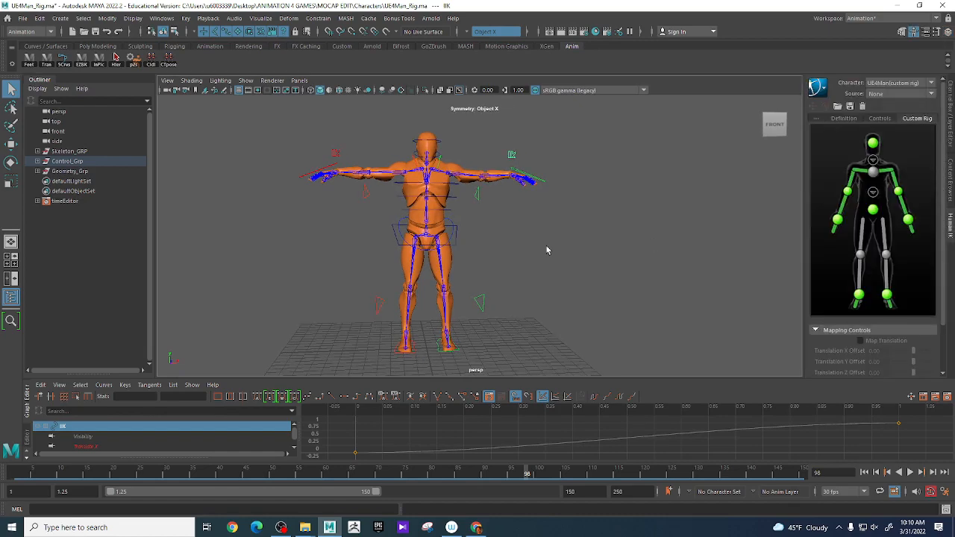
mouse_move(592, 230)
left_mouse_down("alt")
mouse_move(571, 234)
mouse_move(584, 239)
left_mouse_up("alt")
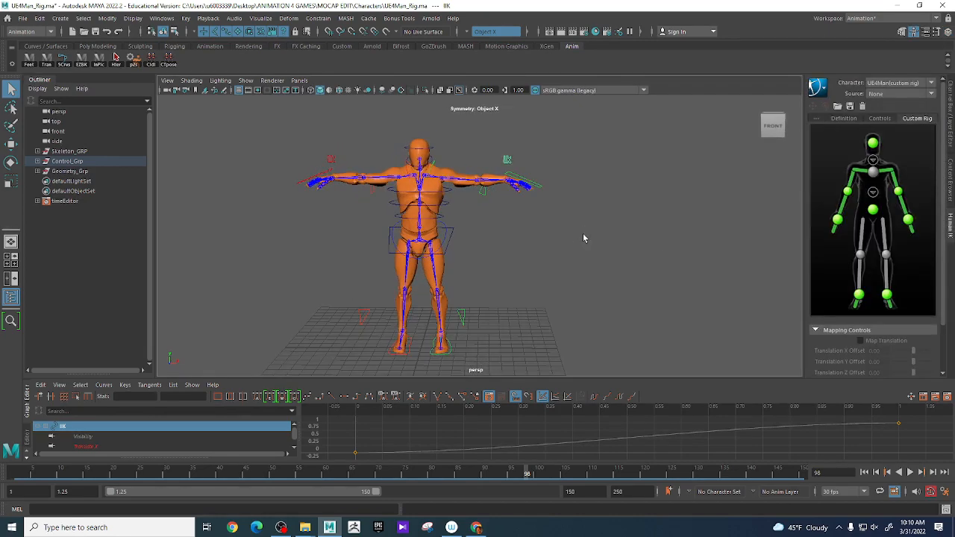
Step: Delete the UE4Man skeleton definition in the HumanIK Definition tab, confirming with Yes
left_click(848, 120)
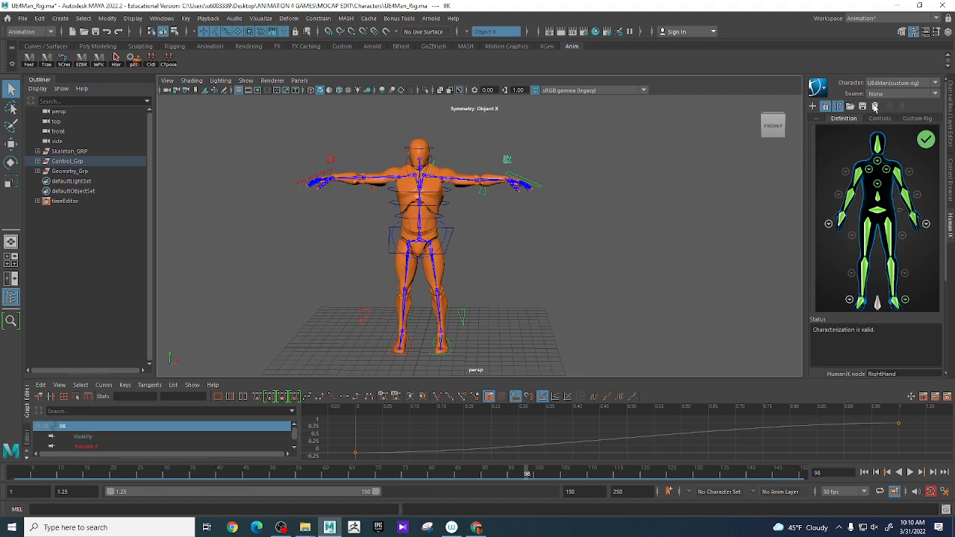
left_click(875, 106)
left_click(858, 313)
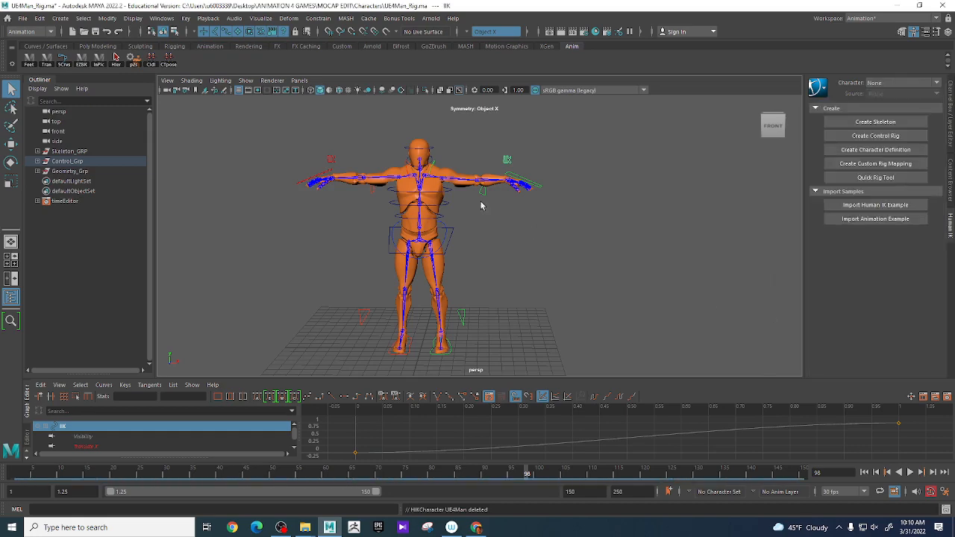
left_click_drag(549, 268, 465, 298, "alt")
scroll(553, 276, "up", 2)
scroll(469, 294, "up", 3)
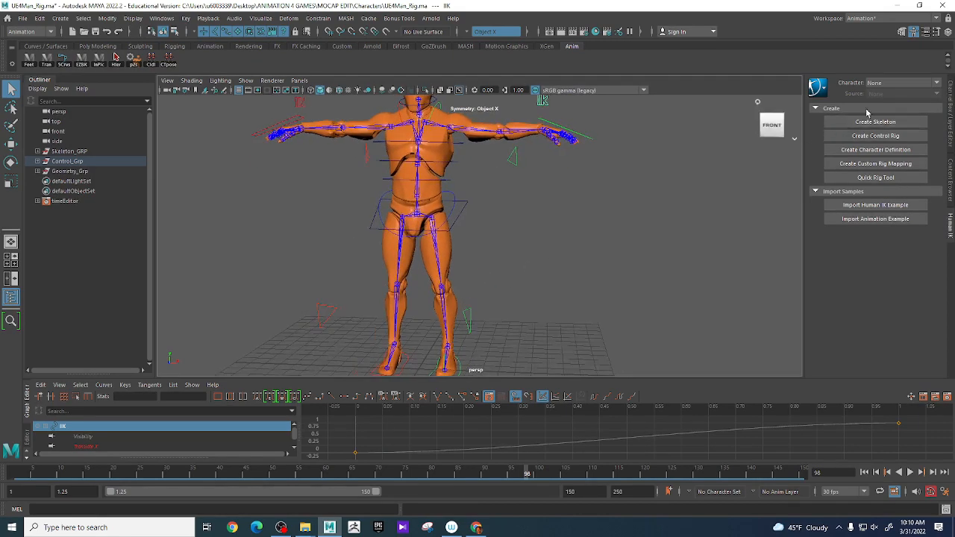
Step: Create a new HumanIK character definition and rename the character to UE4
left_click(887, 151)
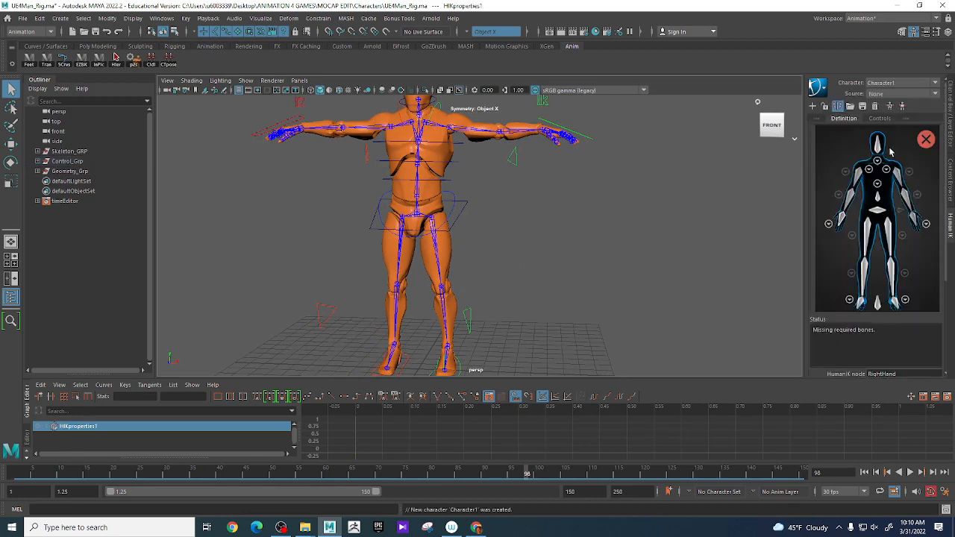
left_click(936, 84)
left_click(884, 103)
left_click(819, 87)
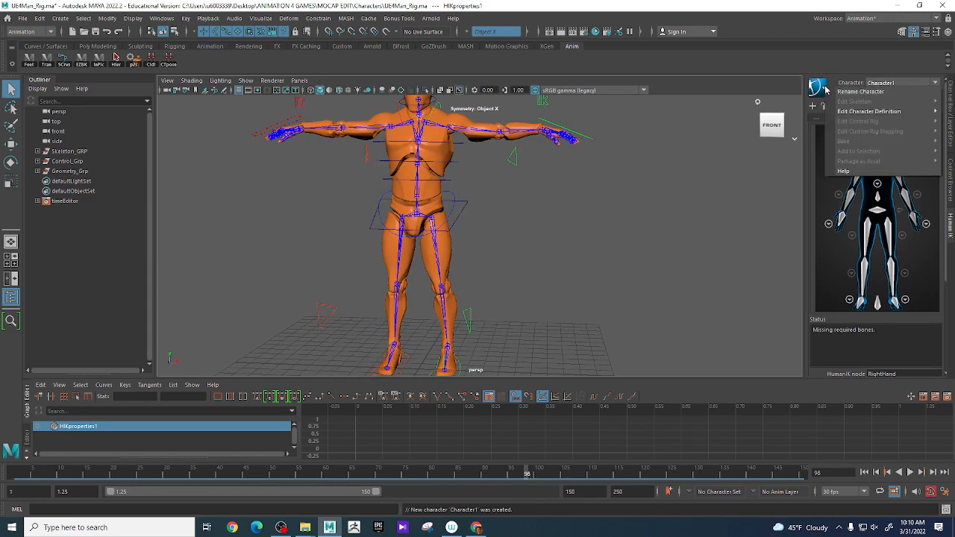
left_click(860, 91)
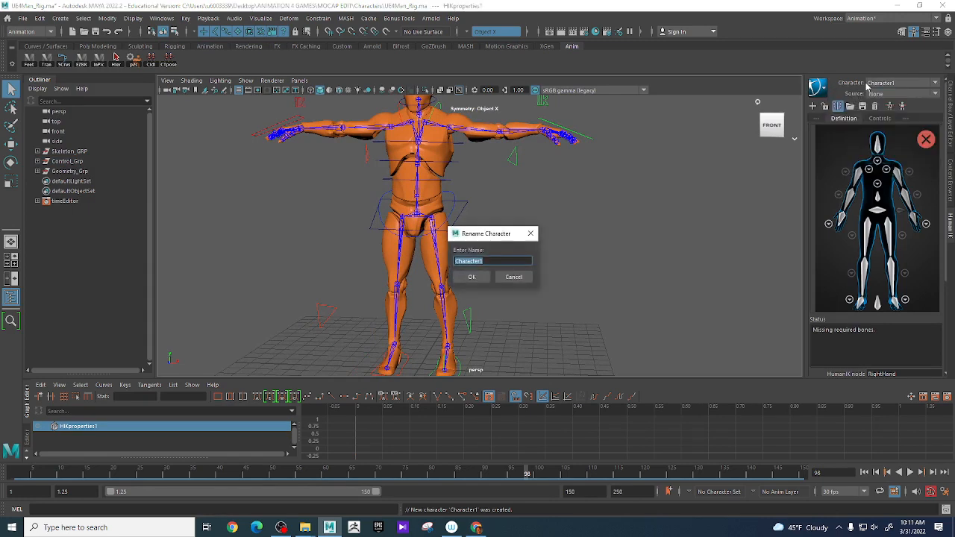
type("UE4")
left_click(478, 278)
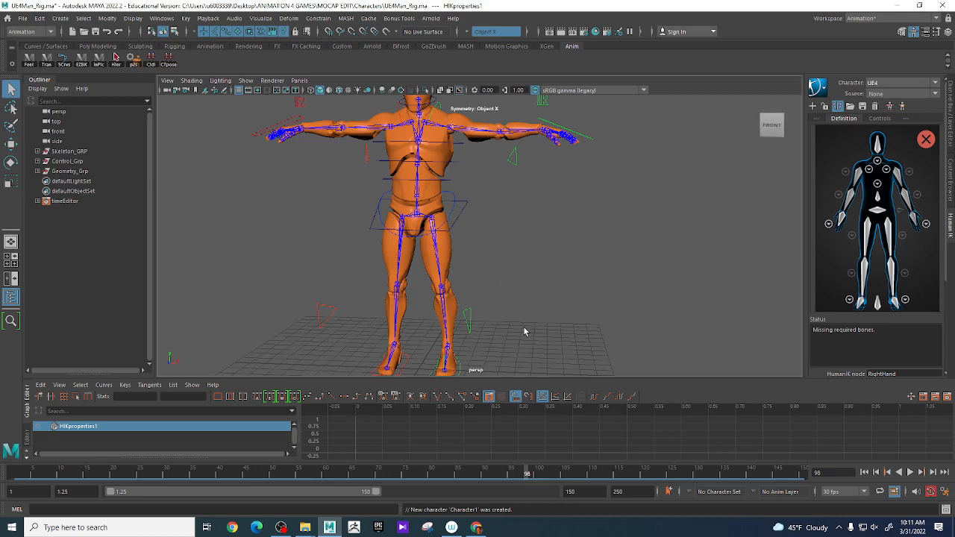
mouse_move(523, 326)
left_mouse_down("alt")
mouse_move(529, 294)
mouse_move(519, 311)
left_mouse_up("alt")
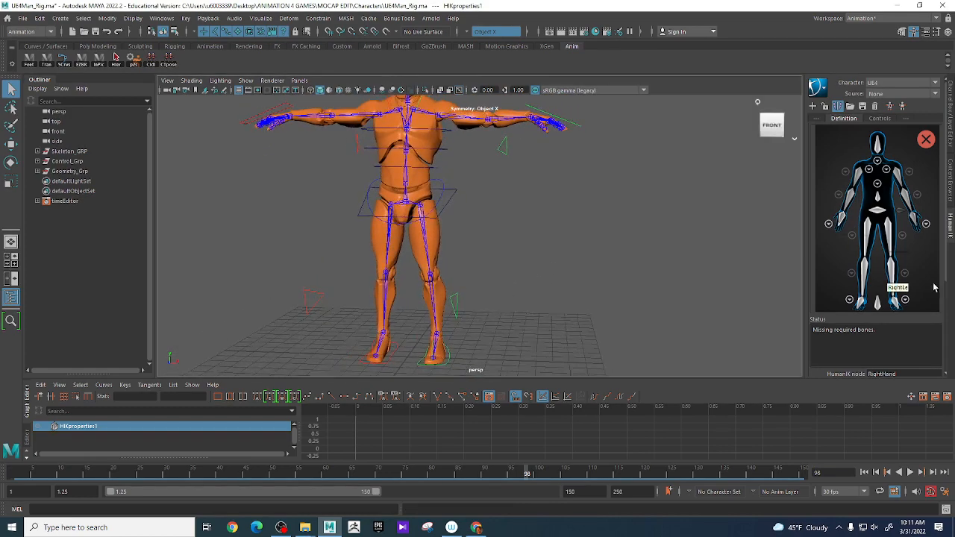
Step: Switch every selection mask off, then re-enable selection of joints only
right_click(199, 34)
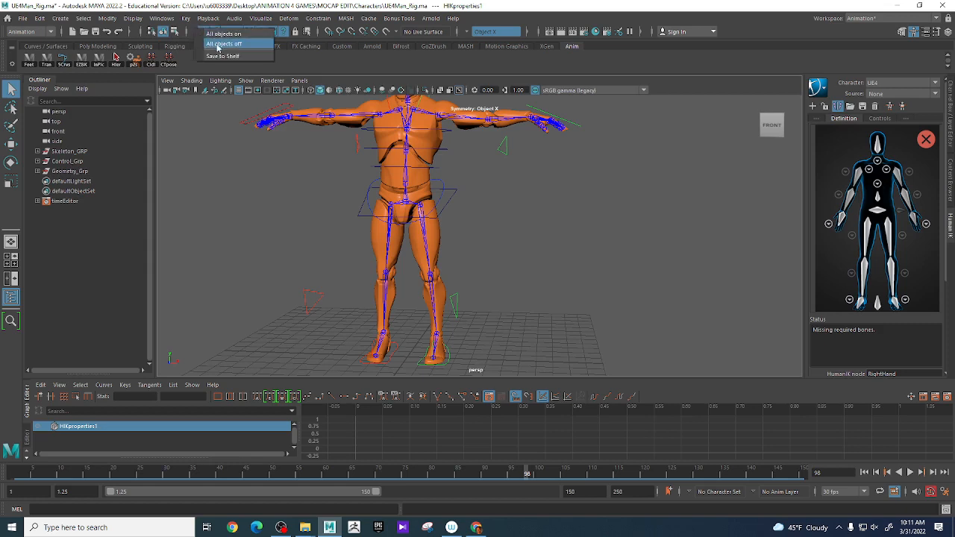
left_click(217, 45)
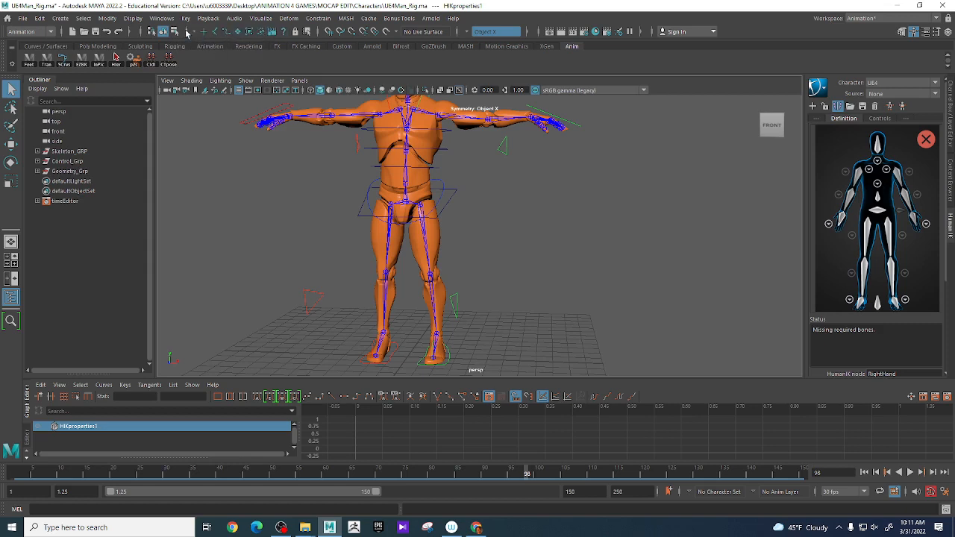
left_click(187, 33)
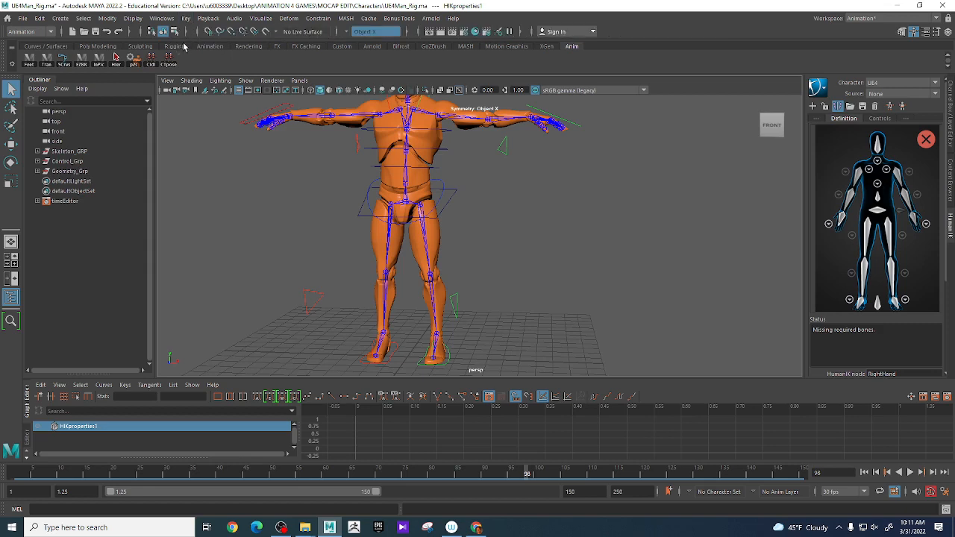
left_click(187, 33)
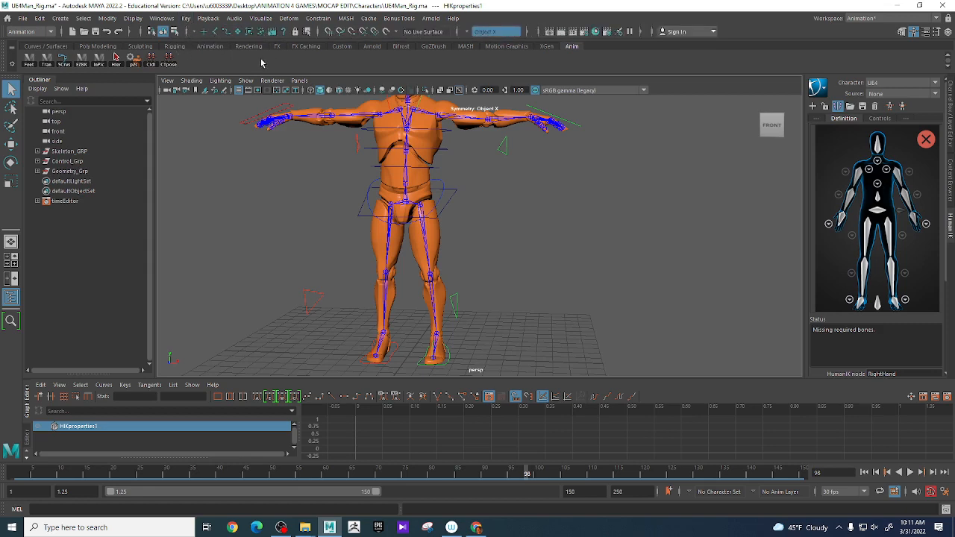
left_click(215, 31)
Step: Map pelvis to Hips, thigh_l to the left upper leg and calf_l to the left lower leg
left_click(878, 212)
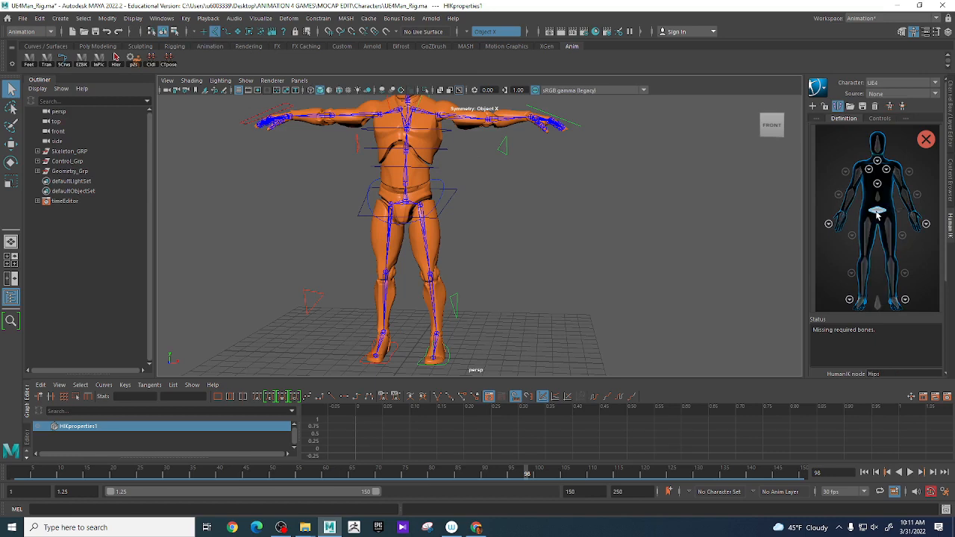
left_click(404, 201)
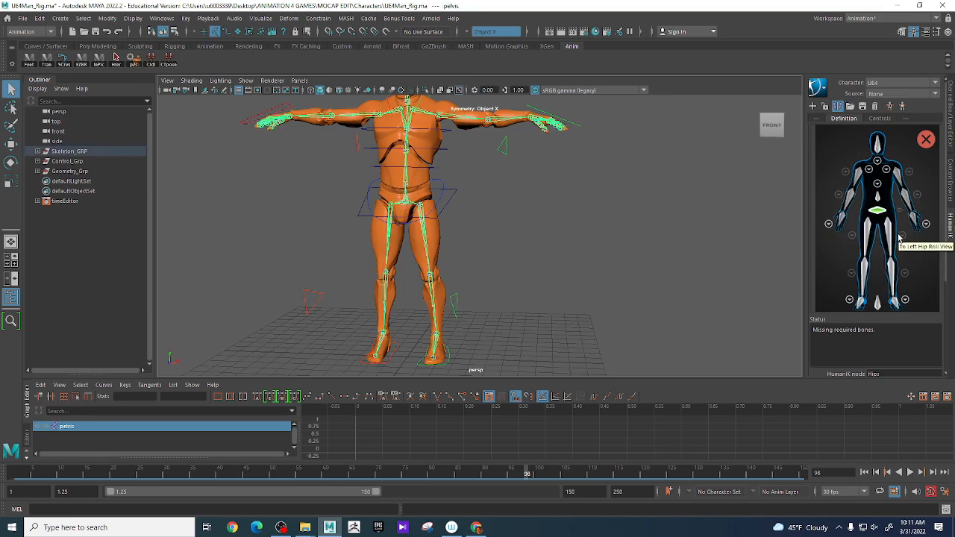
left_click(891, 237)
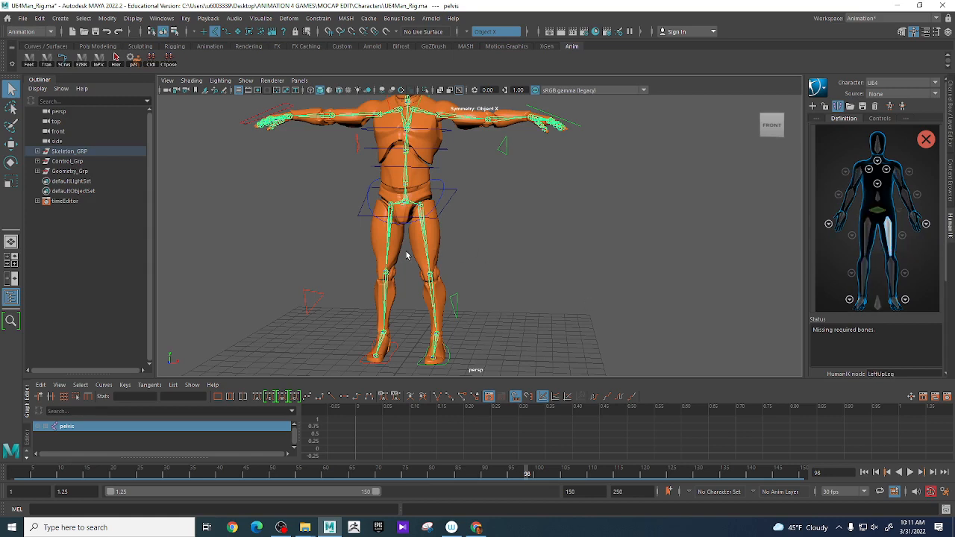
left_click(429, 254)
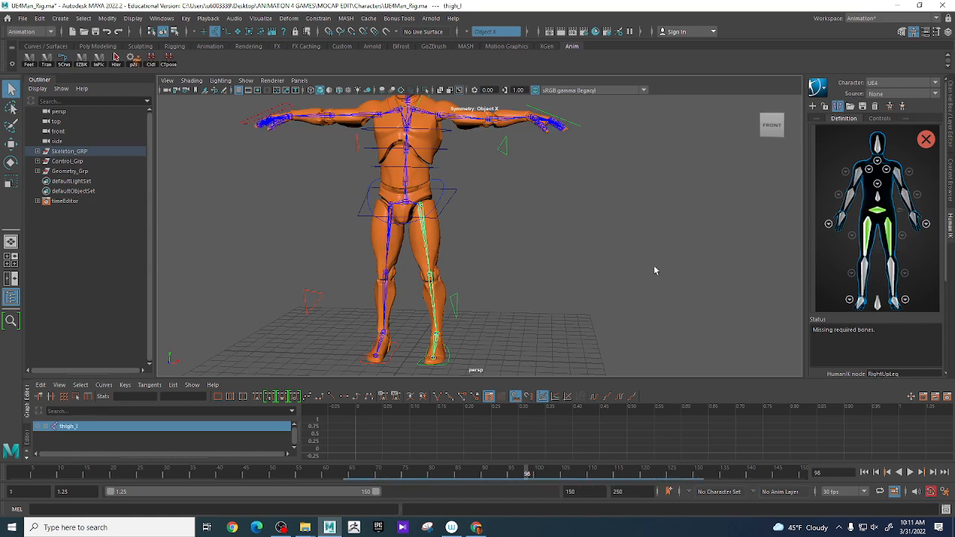
left_click(895, 282)
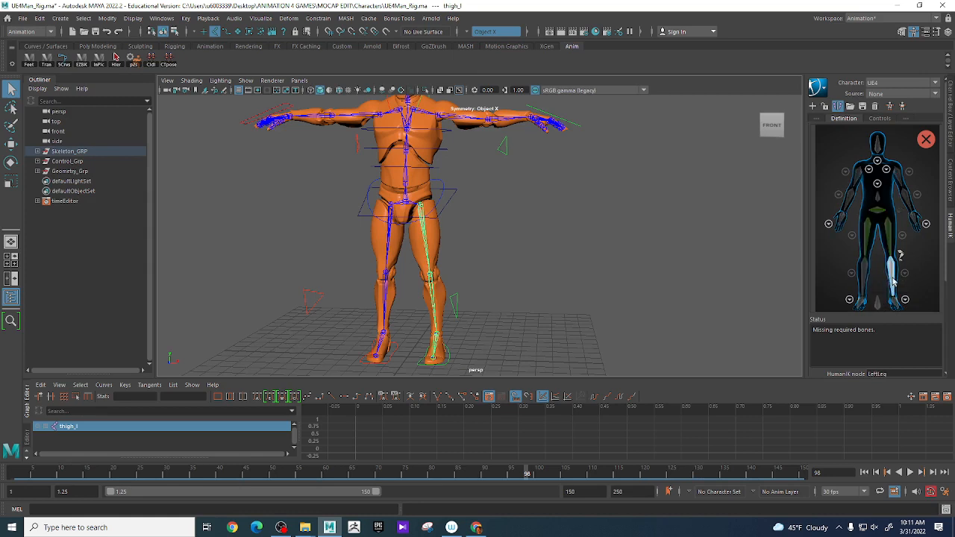
left_click(435, 312)
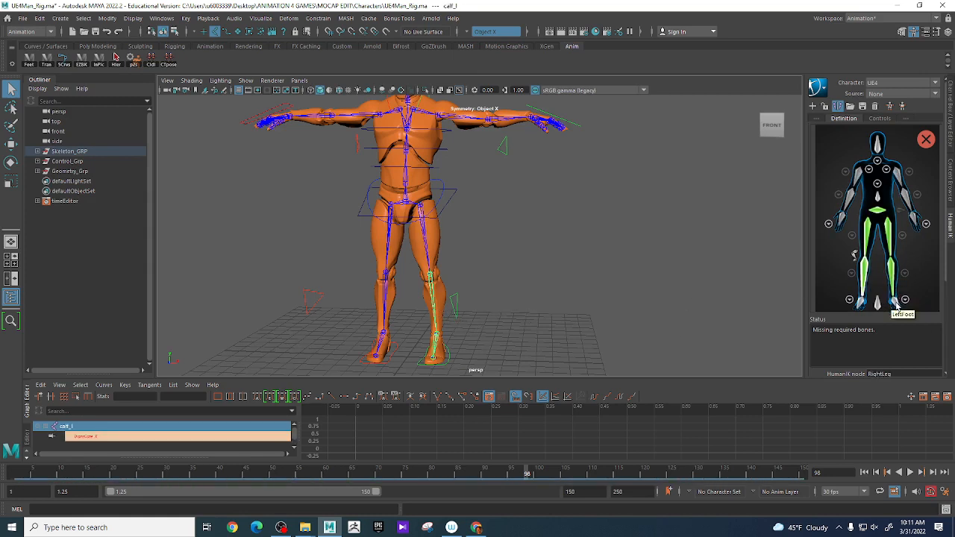
Step: Map foot_l to LeftFoot and ball_l to LeftToeBase using the foot view
left_click(437, 338)
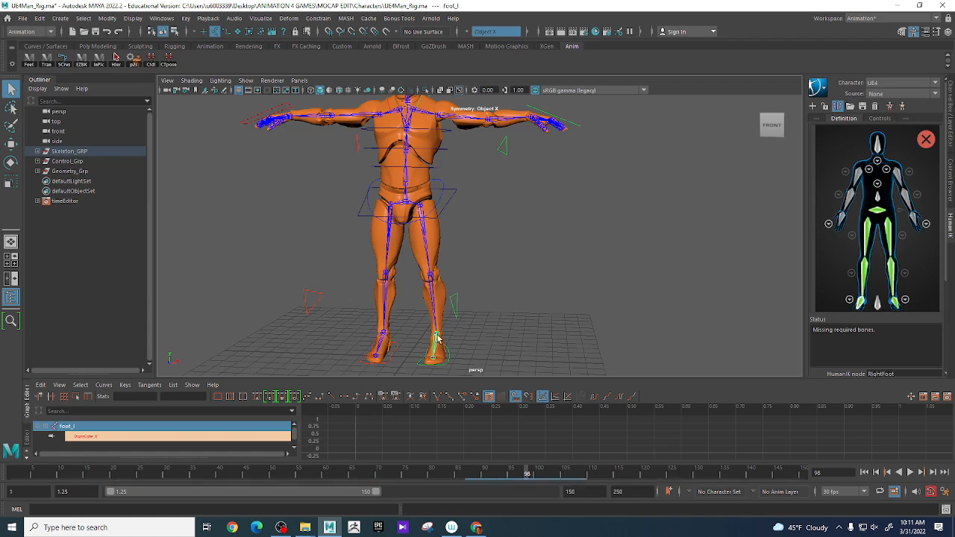
left_click(905, 301)
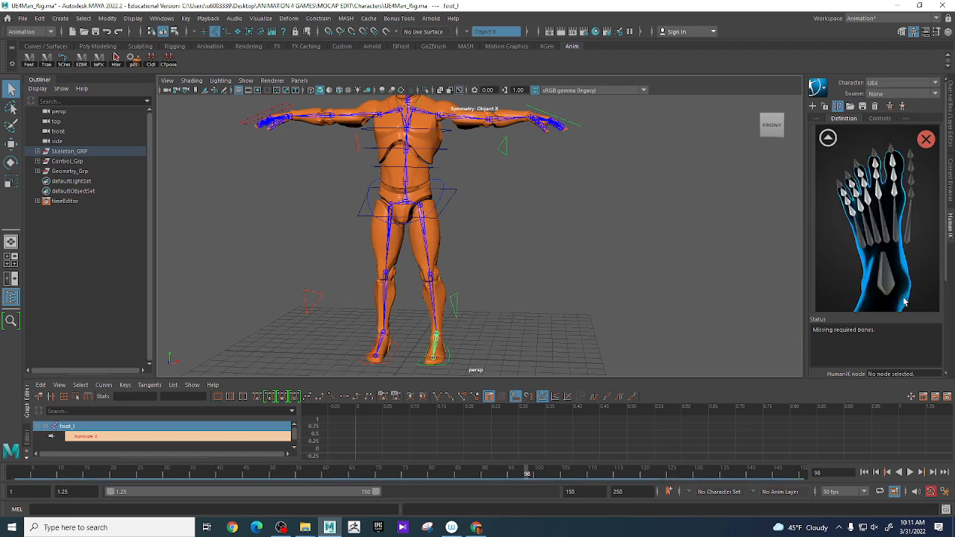
left_click(886, 277)
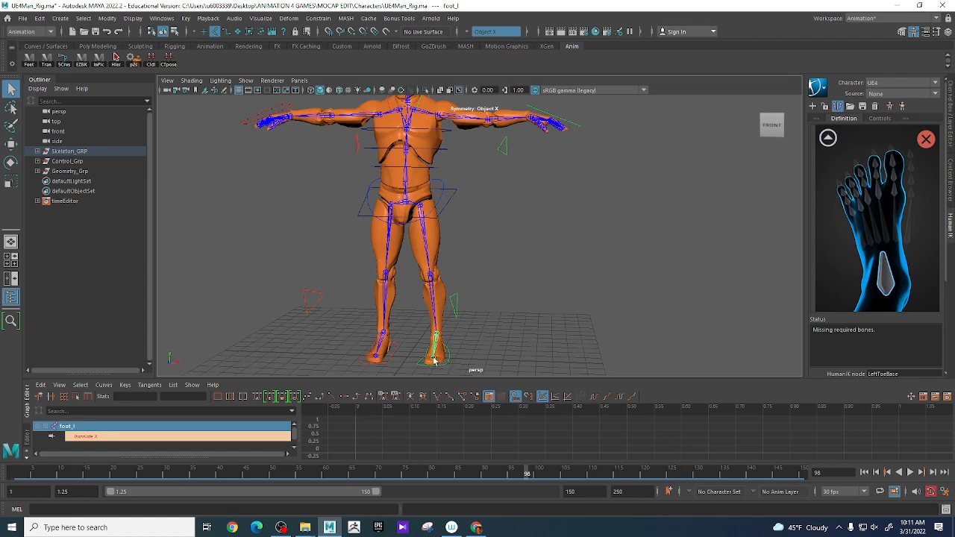
left_click(433, 359)
left_click(828, 138)
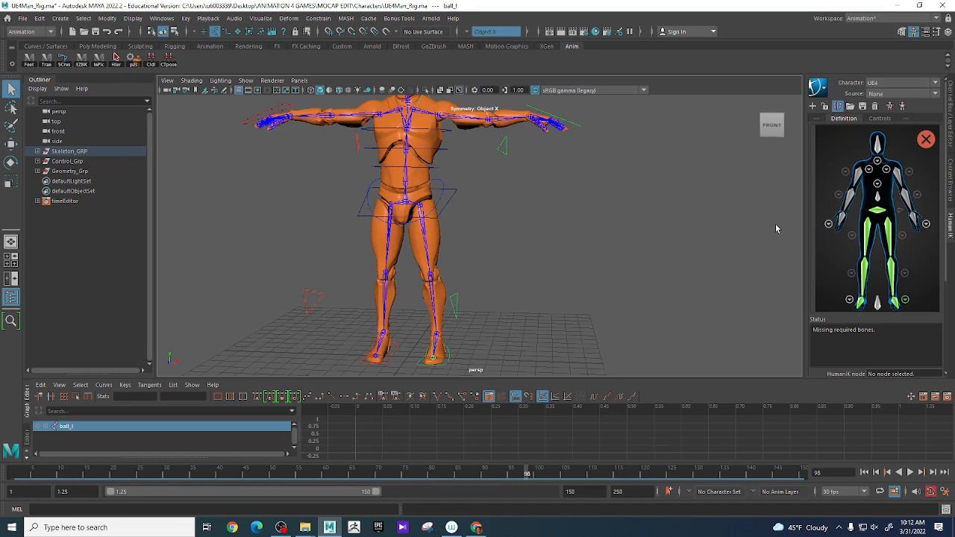
left_click(879, 198)
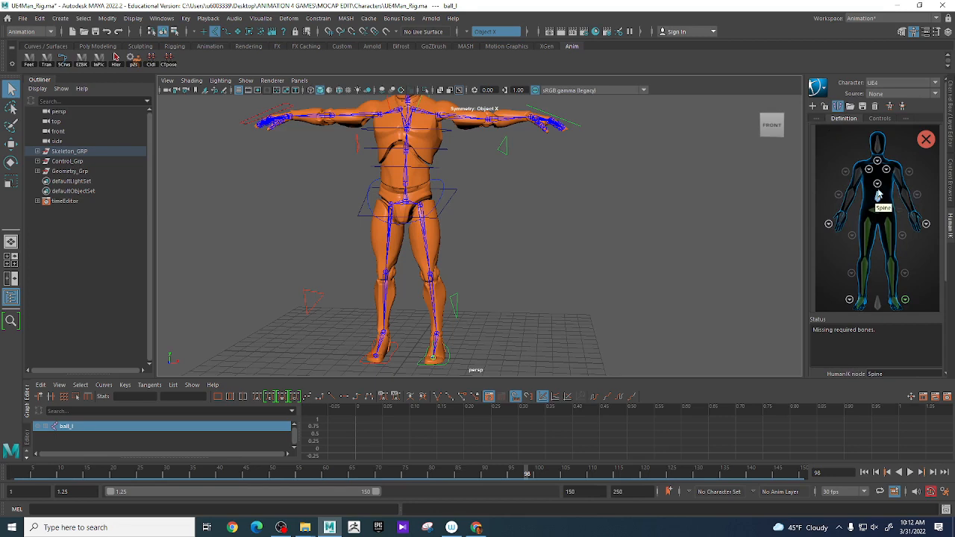
Step: Map spine_01, spine_02 and spine_03 to the Spine, Spine1 and Spine2 slots
left_click(407, 185)
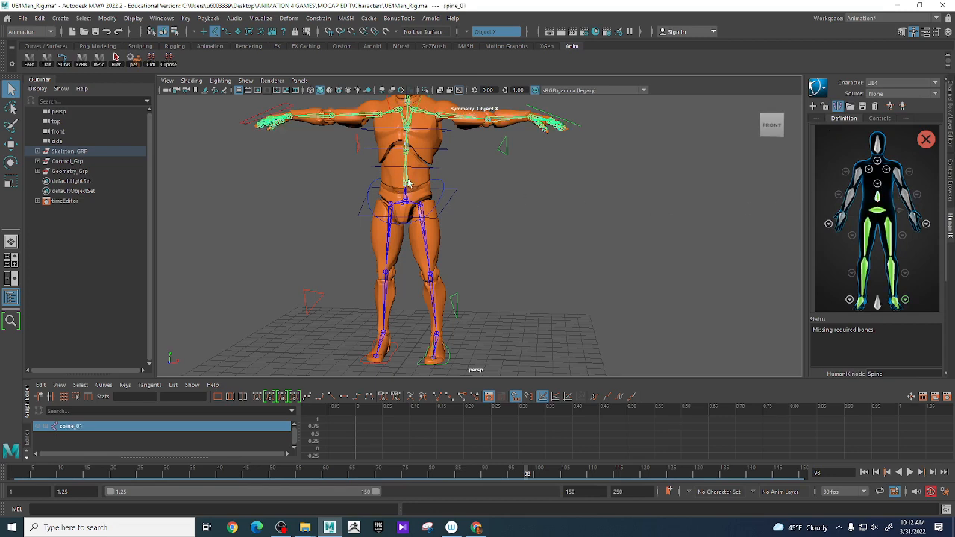
left_click(879, 185)
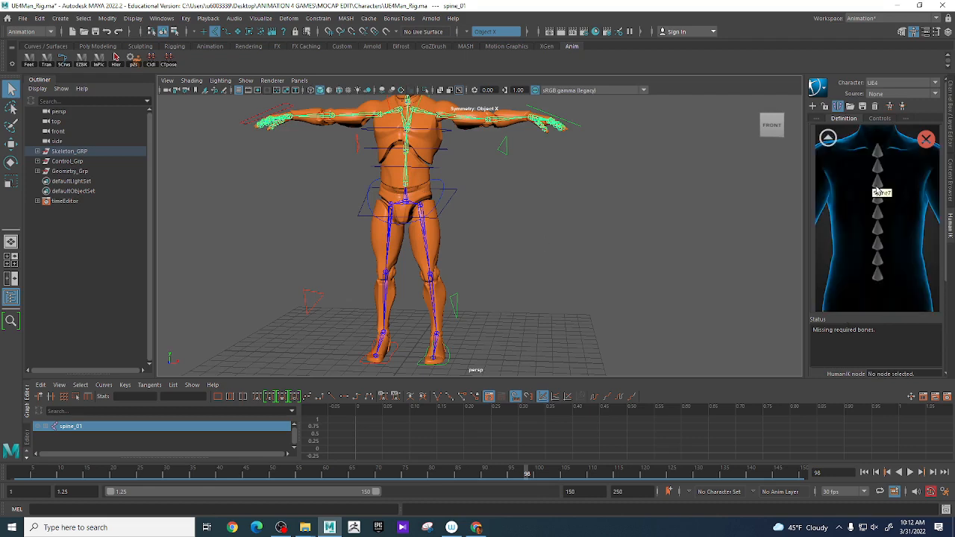
left_click(879, 275)
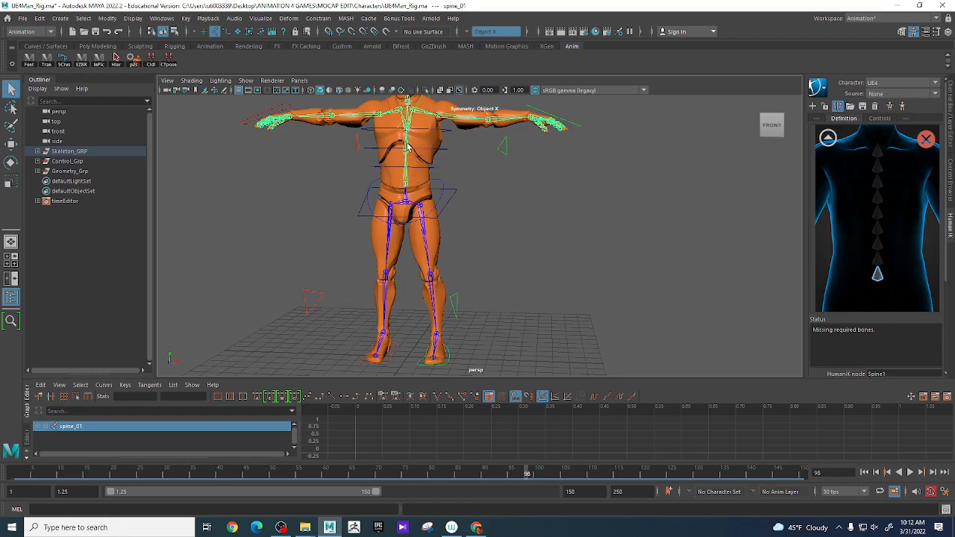
left_click(406, 147)
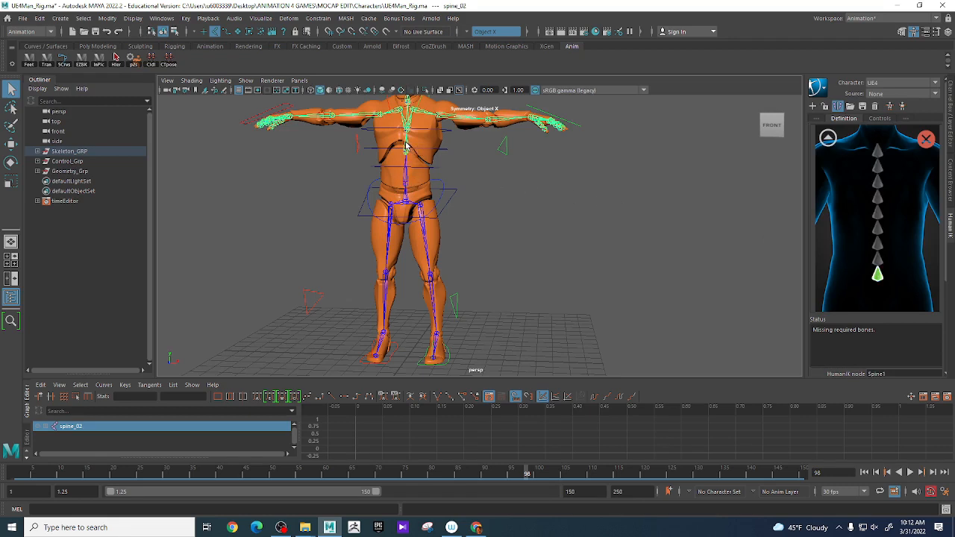
left_click(878, 259)
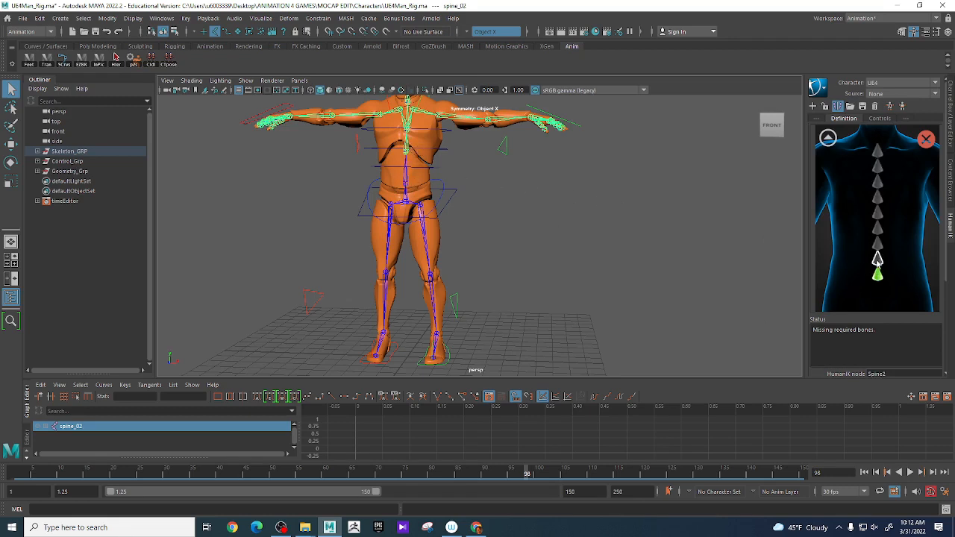
left_click(407, 127)
left_click(827, 139)
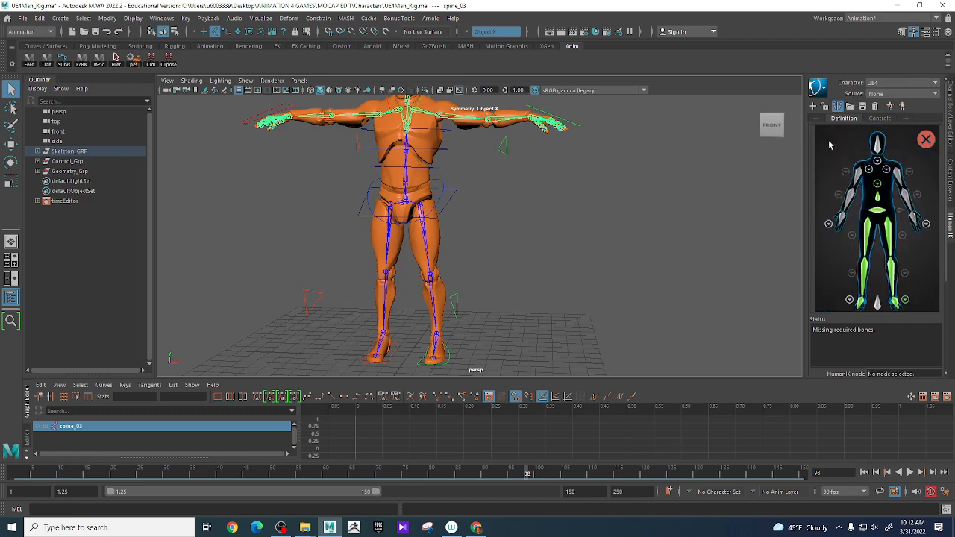
left_click(878, 162)
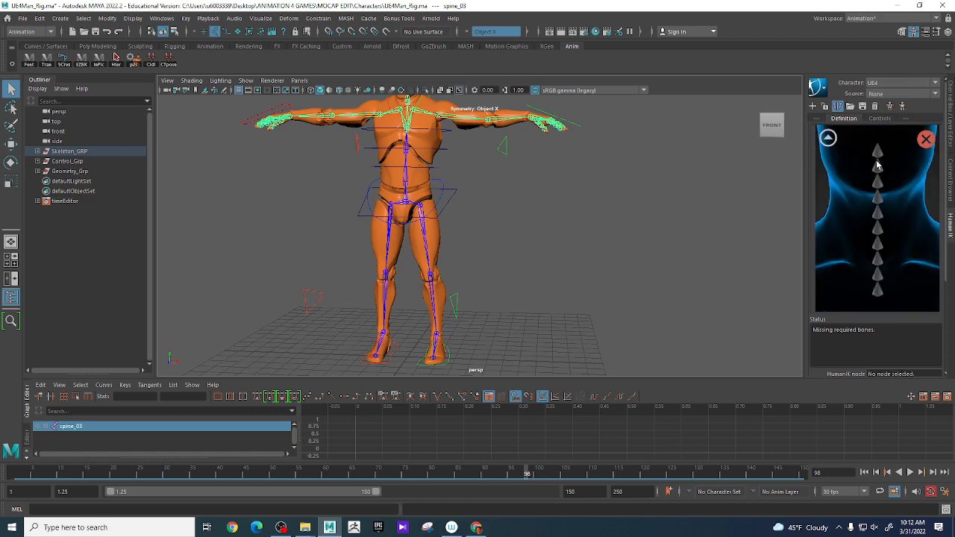
left_click(877, 290)
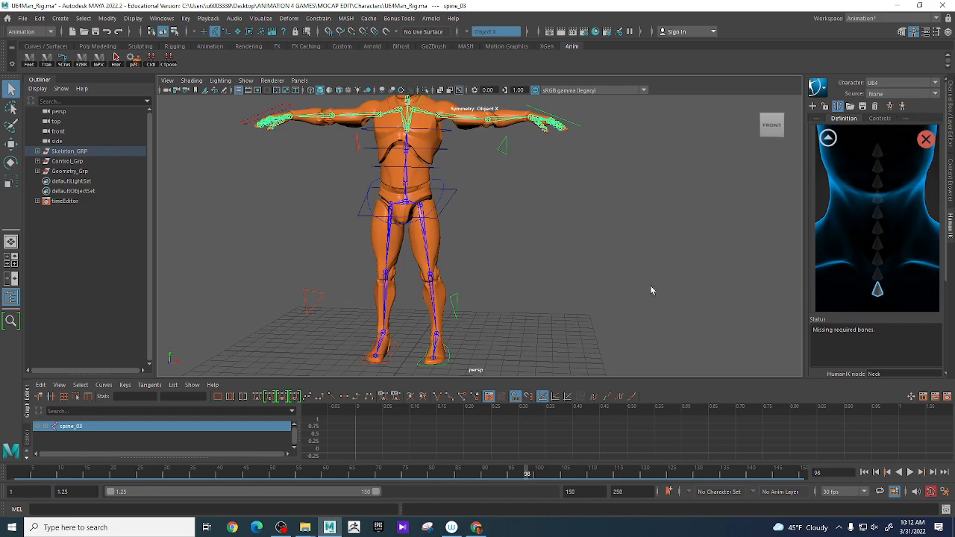
middle_click_drag(637, 261, 644, 326, "alt")
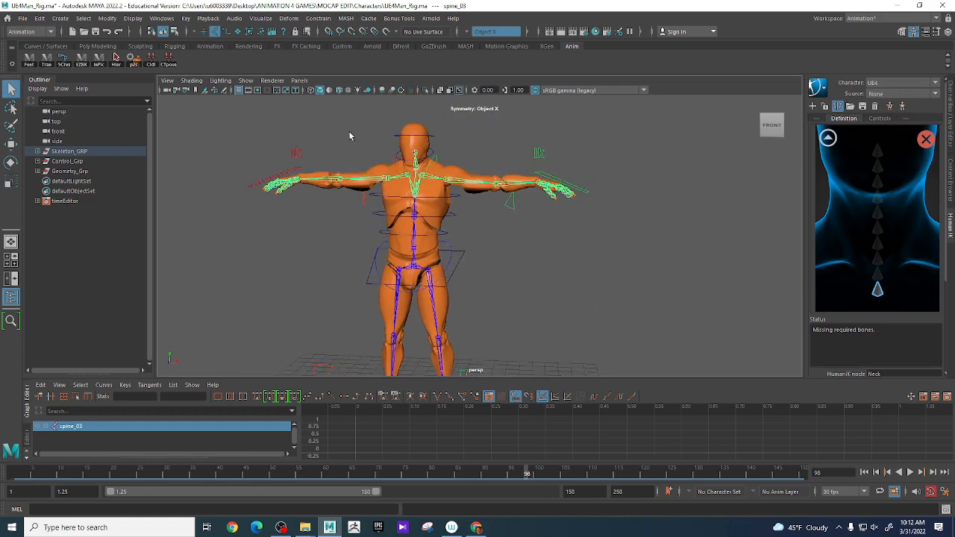
Step: Map neck_01 to Neck, head to Head, and clavicle_l to LeftShoulder
left_click(416, 169)
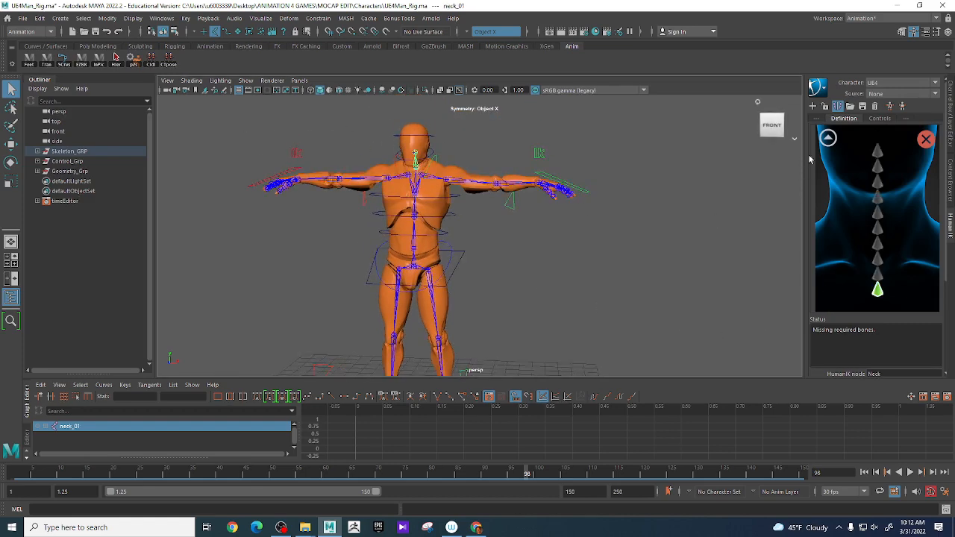
left_click(828, 138)
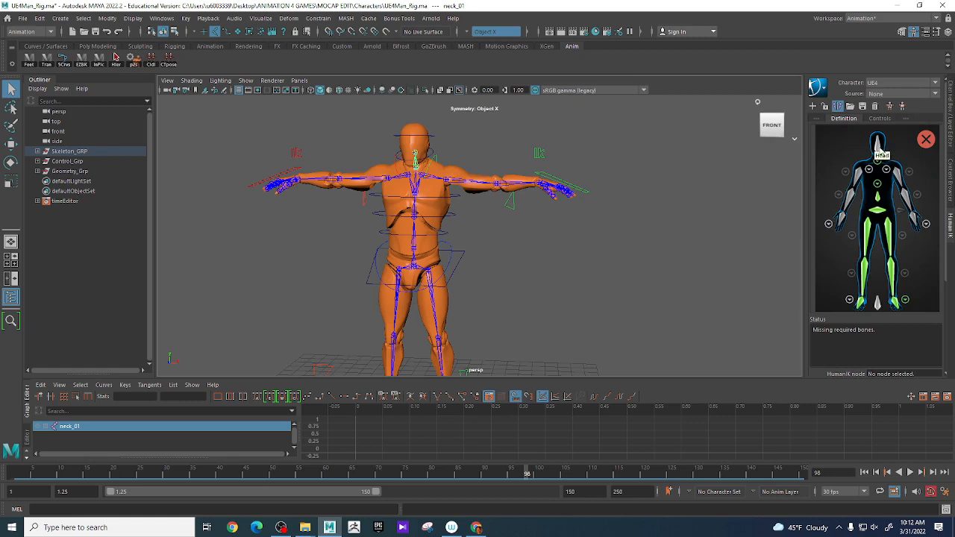
left_click(879, 147)
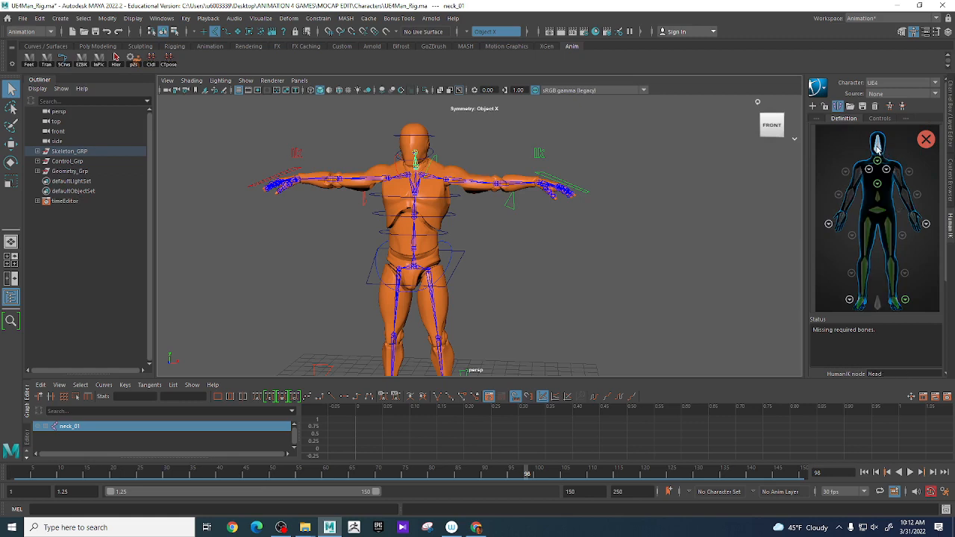
left_click(417, 155)
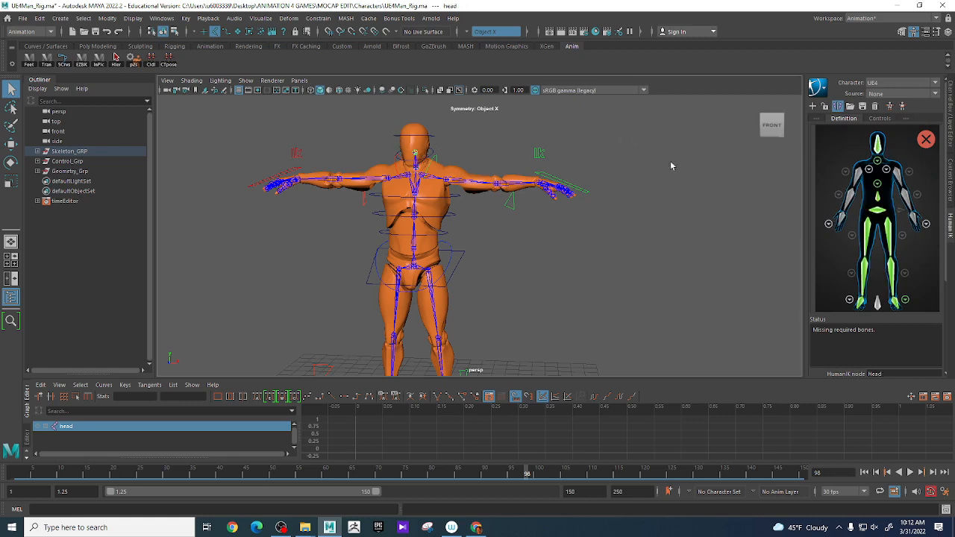
left_click(887, 171)
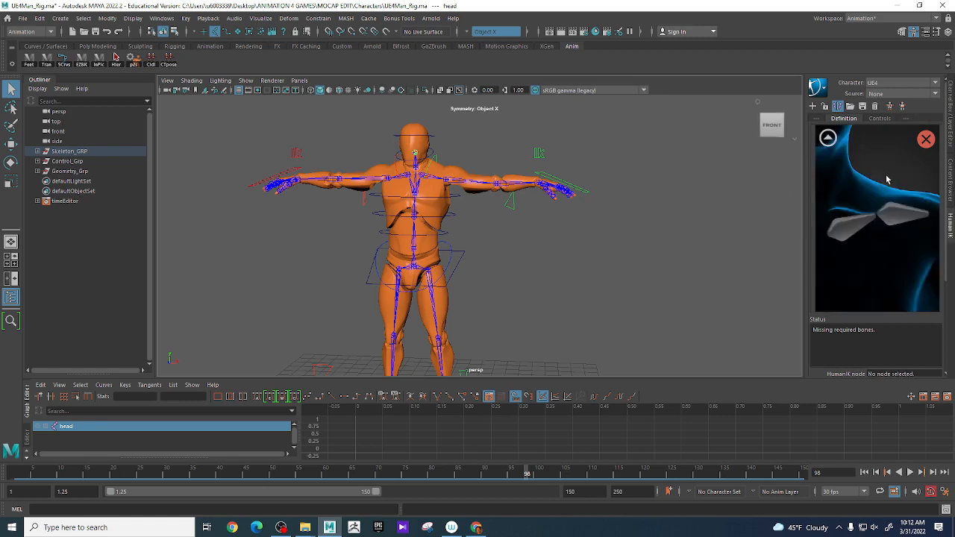
left_click(849, 229)
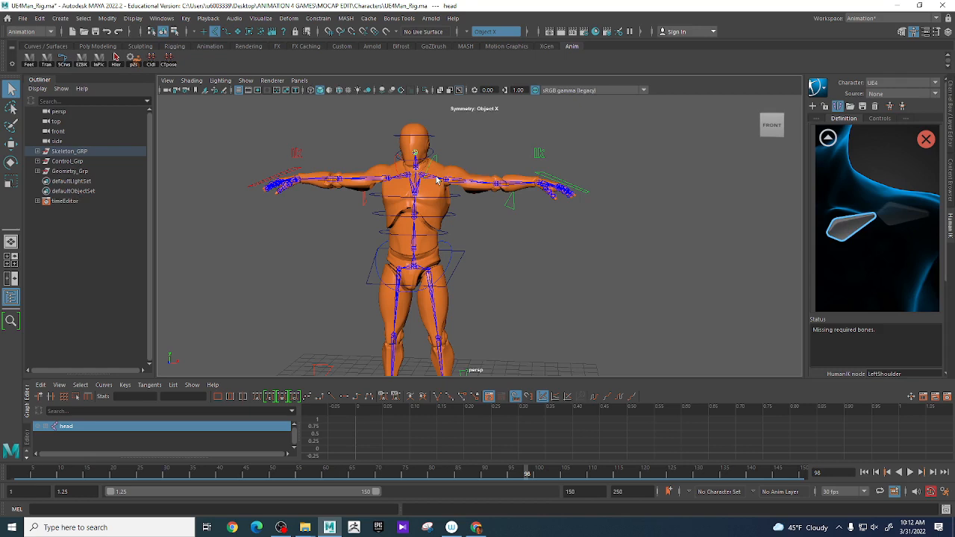
left_click(438, 180)
left_click(828, 137)
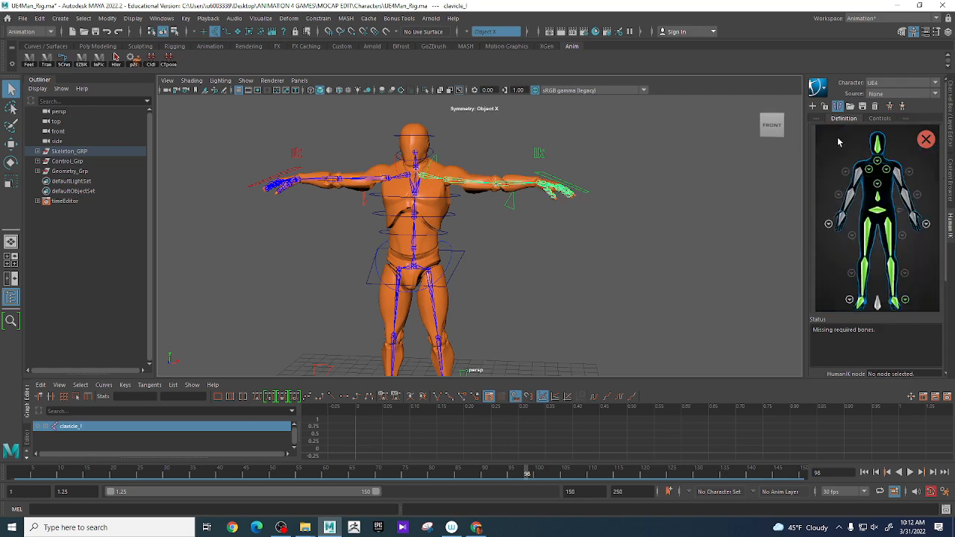
Step: Map upperarm_l, lowerarm_l and hand_l to LeftArm, LeftForeArm and LeftHand
left_click(900, 177)
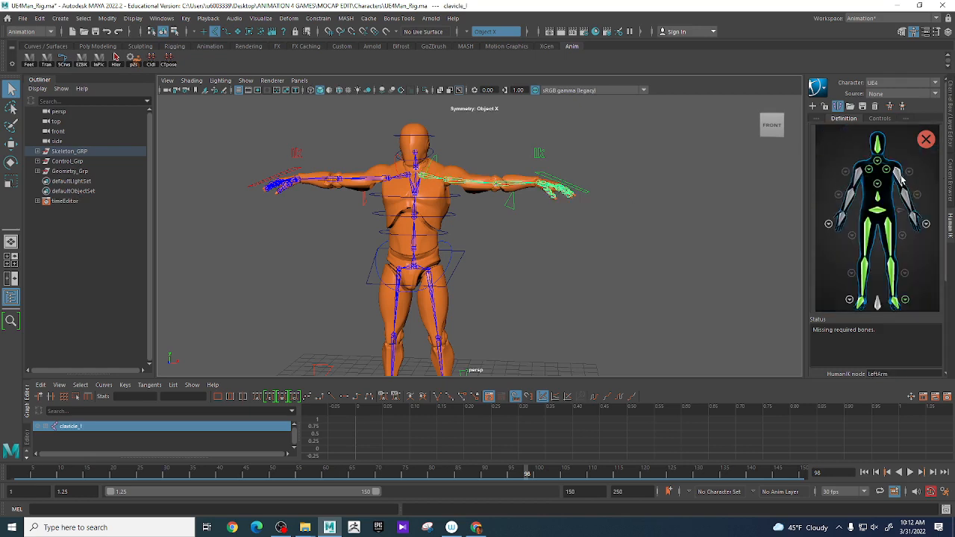
left_click(479, 187)
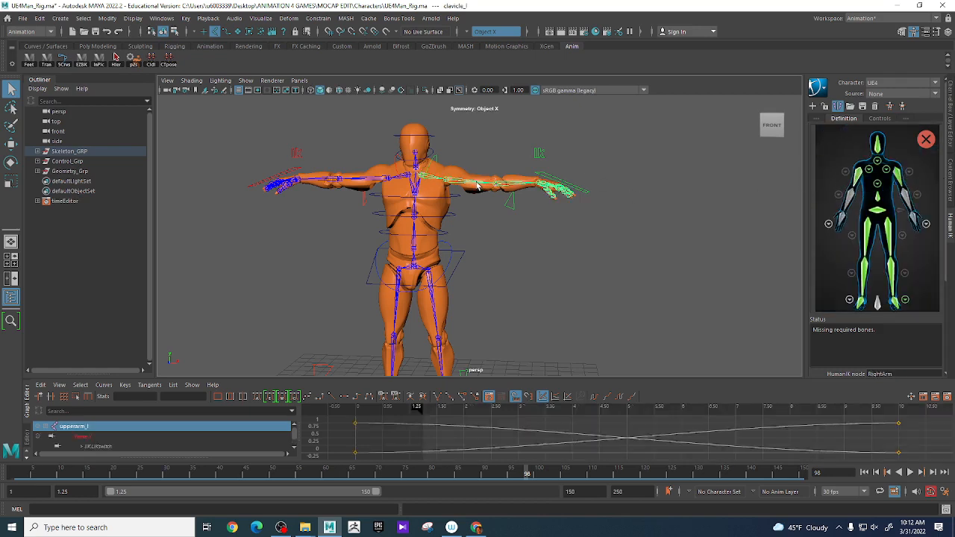
left_click(909, 205)
left_click(524, 188)
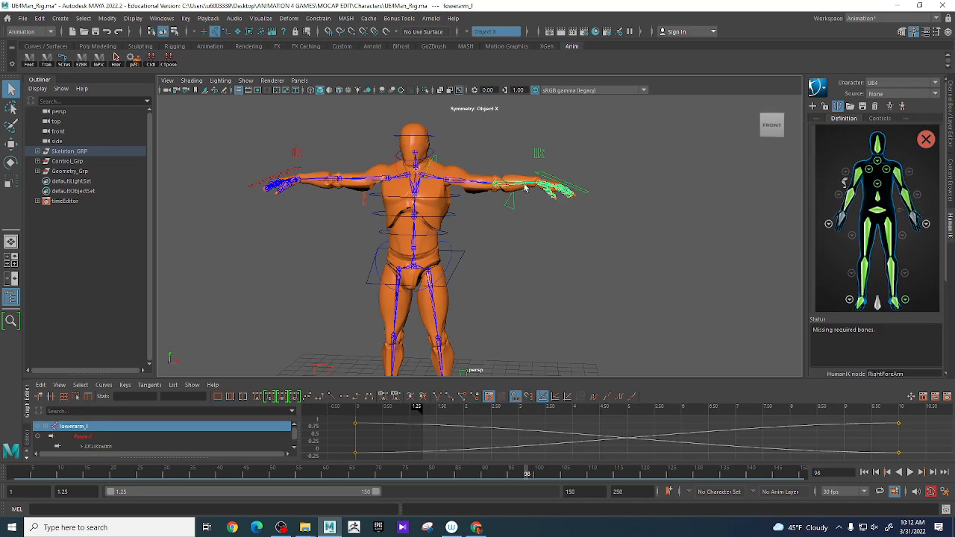
left_click(913, 218)
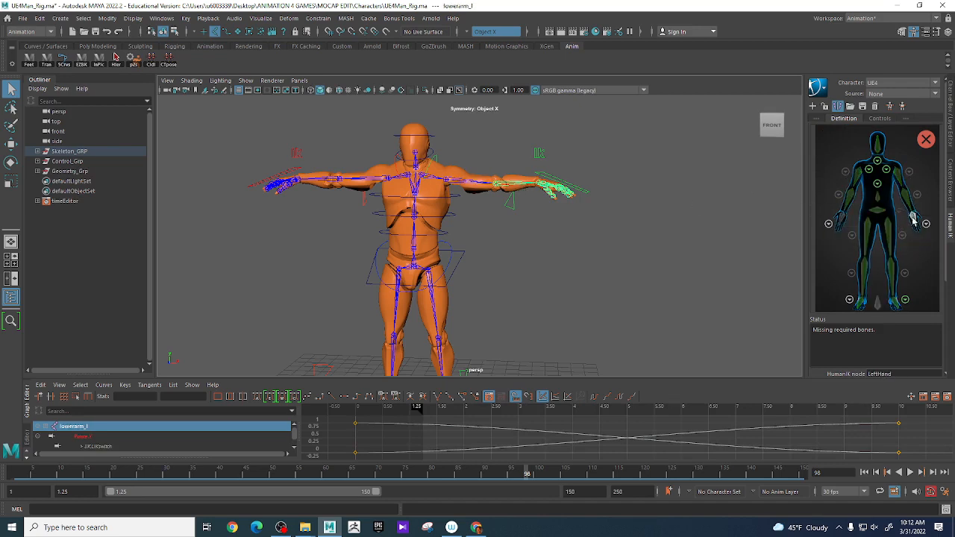
left_click(544, 188)
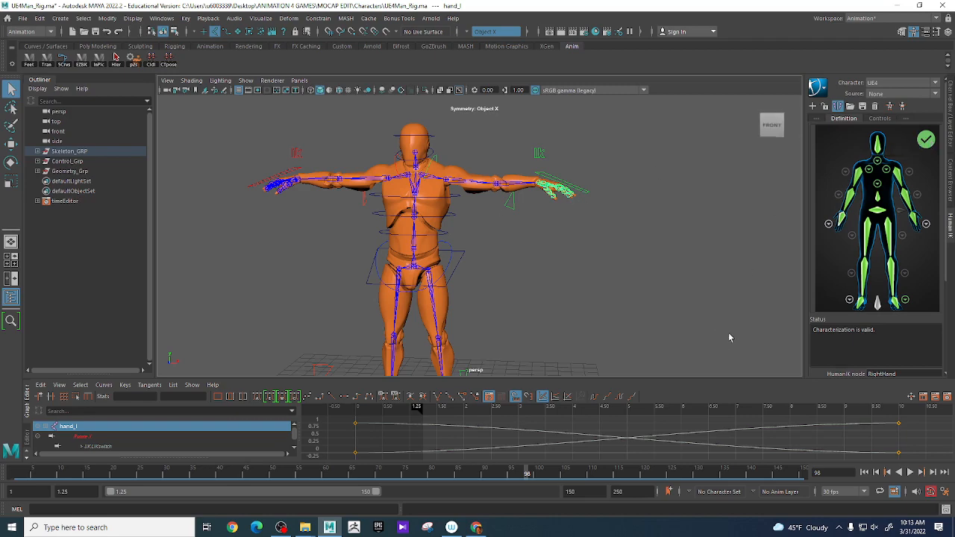
middle_click_drag(729, 333, 727, 291, "alt")
scroll(727, 297, "up", 2)
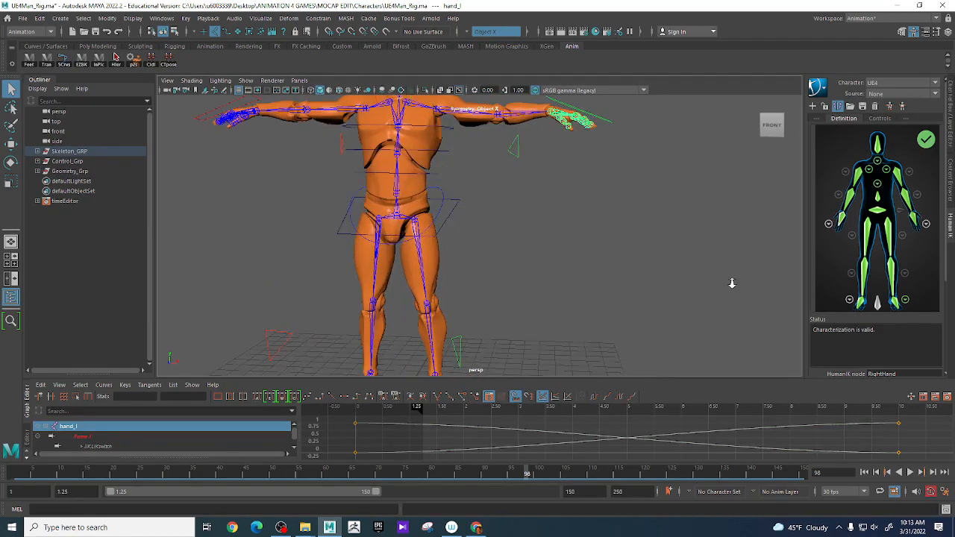
scroll(732, 284, "down", 2)
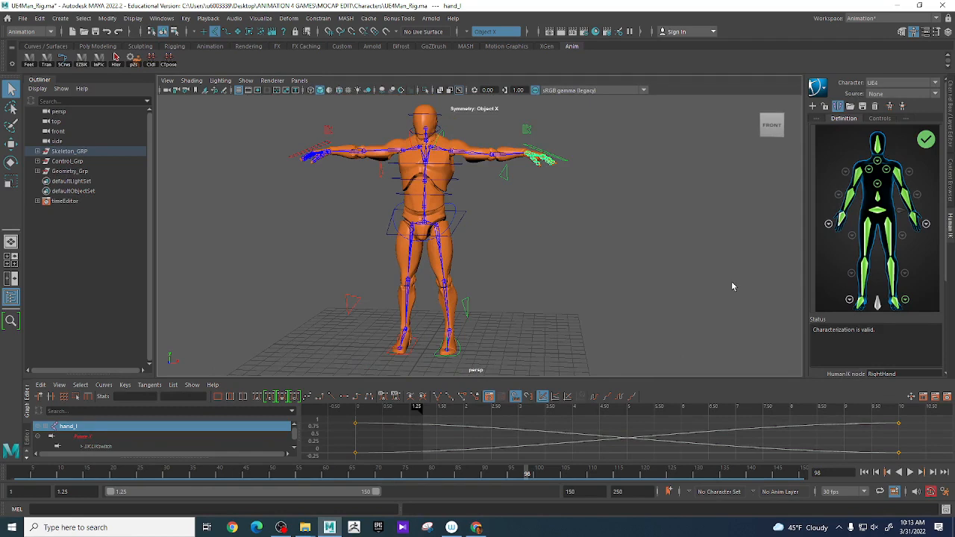
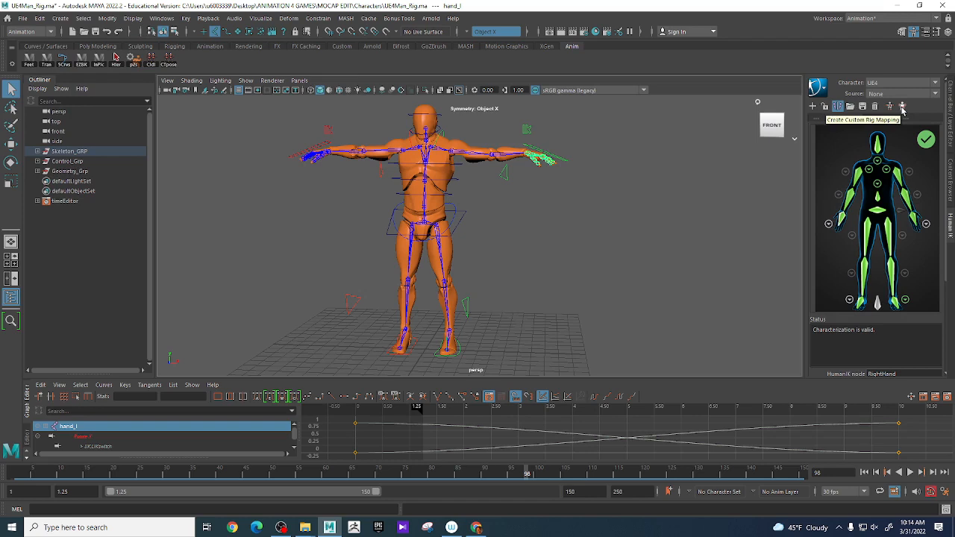
Step: Create a Custom Rig Mapping for the UE4 character and change the status-line selection mask
left_click(902, 108)
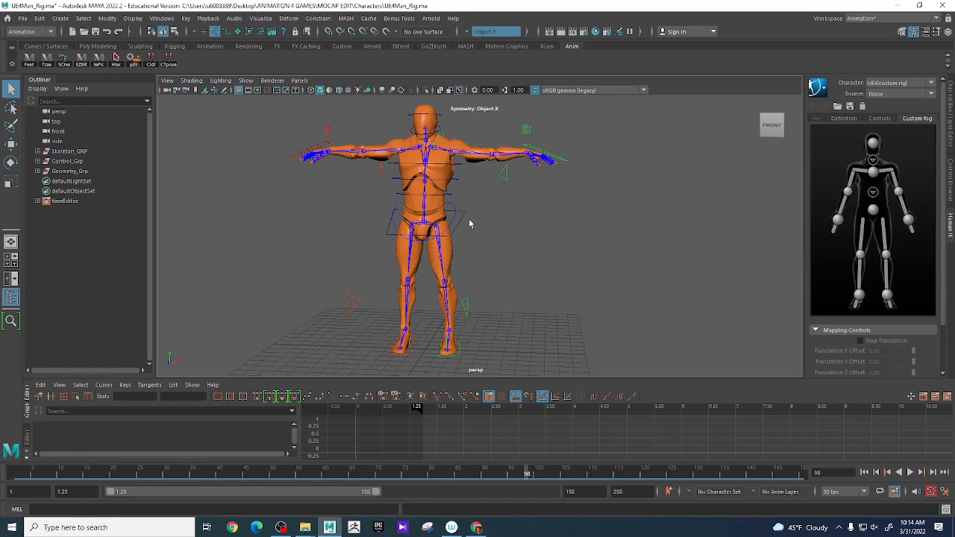
left_click(225, 31)
Step: Assign Main_Ctl to the hips effector of the UE4 custom rig
left_click(468, 218)
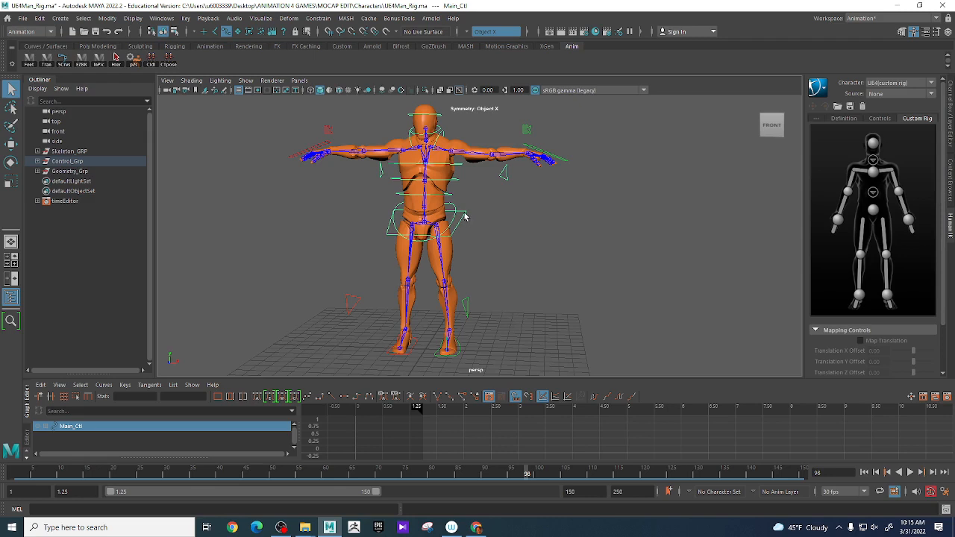
right_click(876, 215)
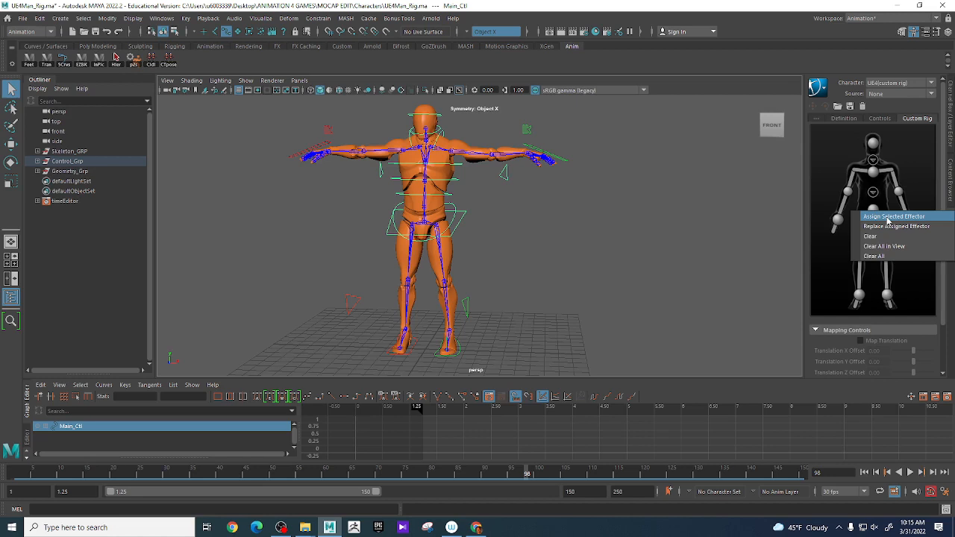
left_click(889, 217)
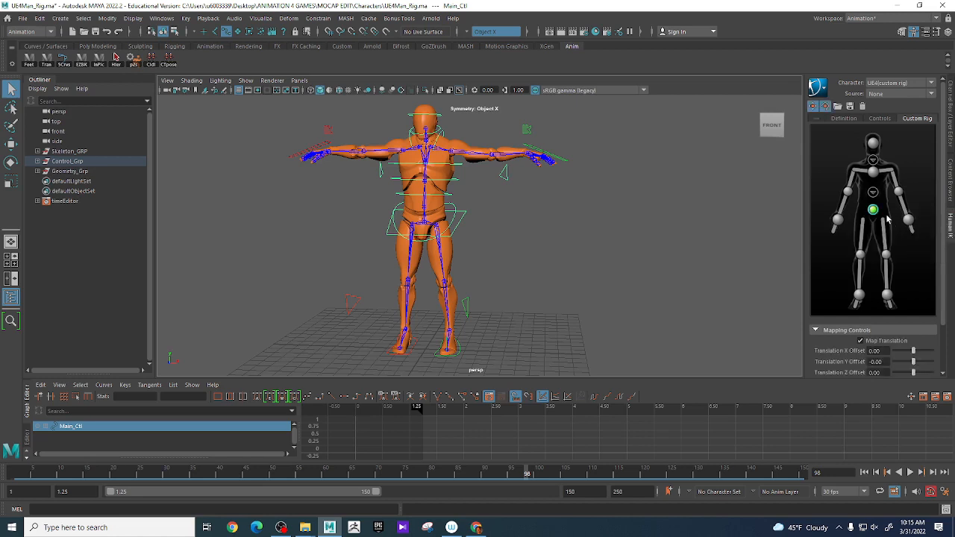
scroll(888, 246, "down", 2)
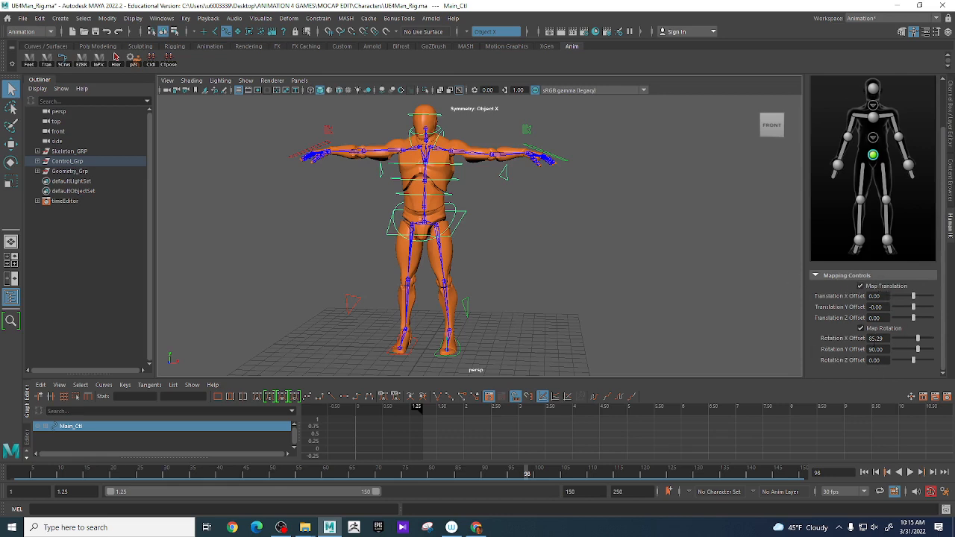
scroll(708, 281, "up", 3)
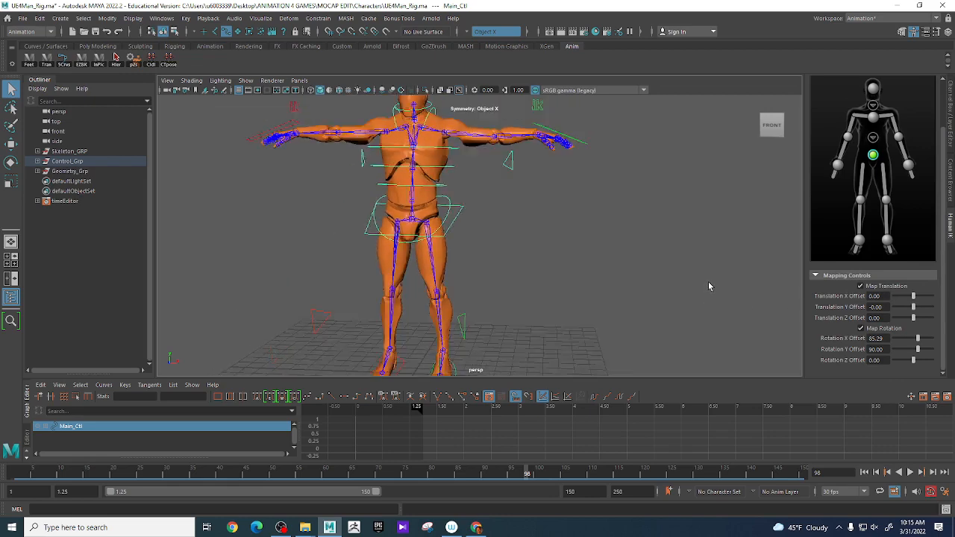
scroll(709, 286, "down", 2)
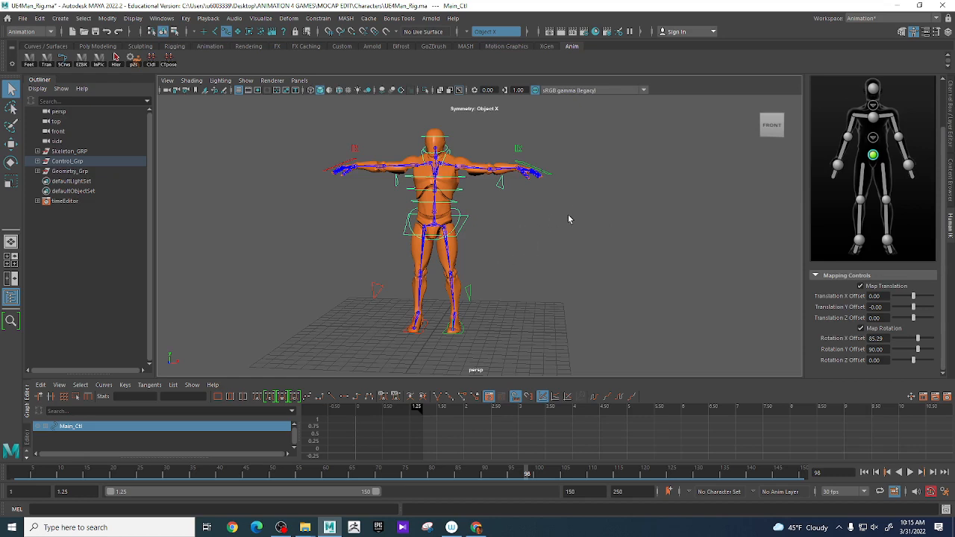
Step: Assign LFoot_Ctl and RFoot_Ctl to the left and right foot effectors
left_click(461, 330)
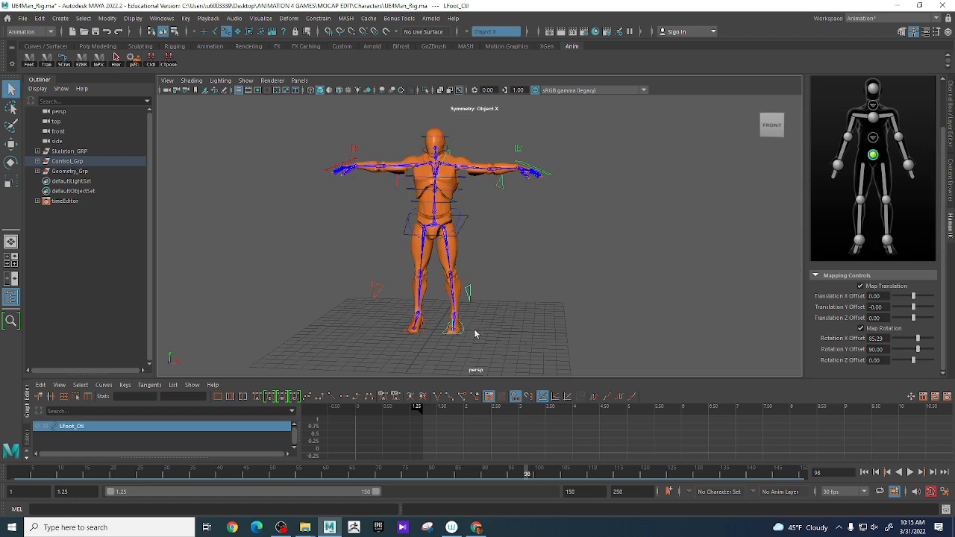
right_click(888, 245)
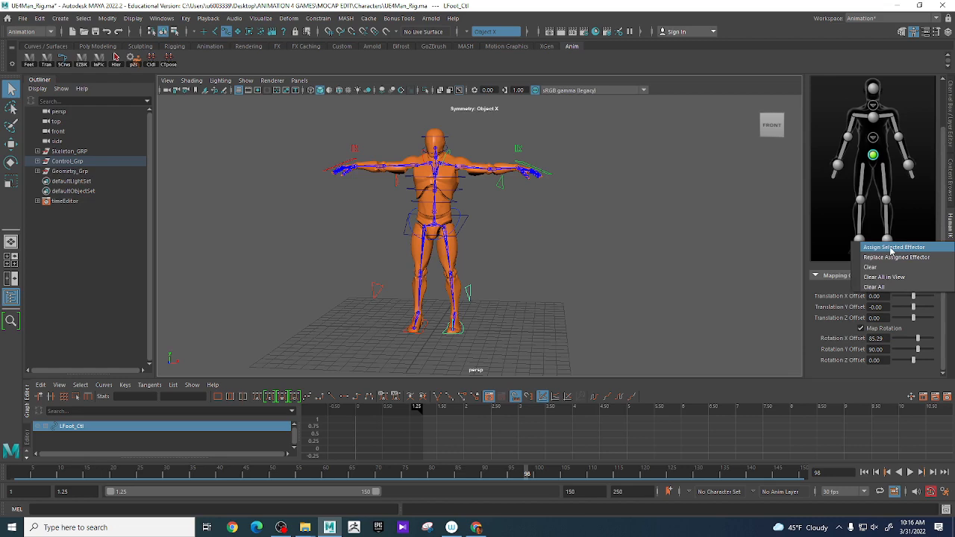
left_click(891, 249)
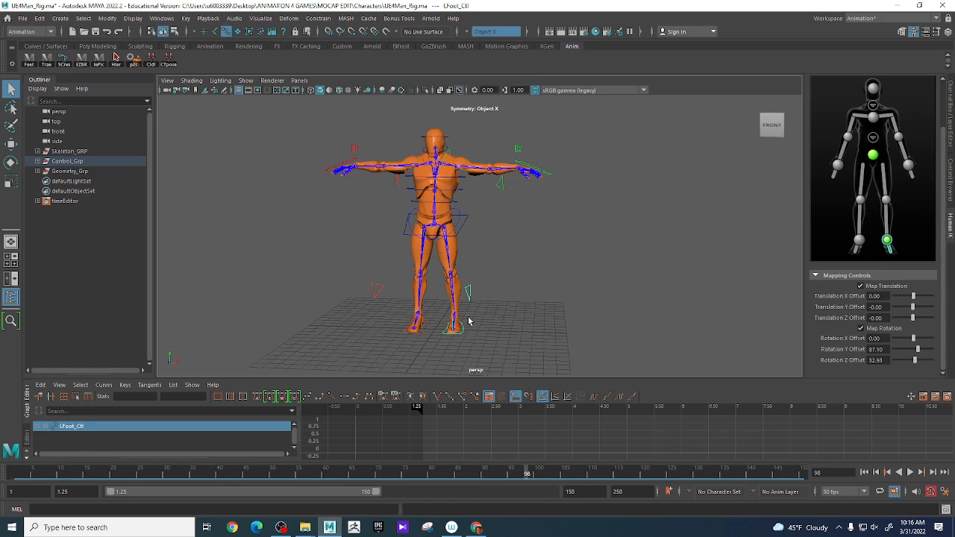
left_click(426, 327)
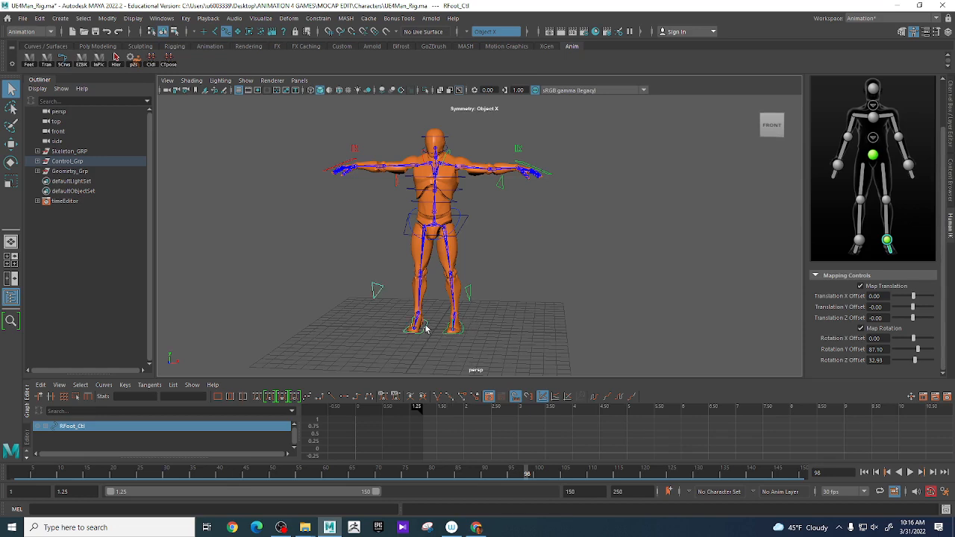
right_click(861, 242)
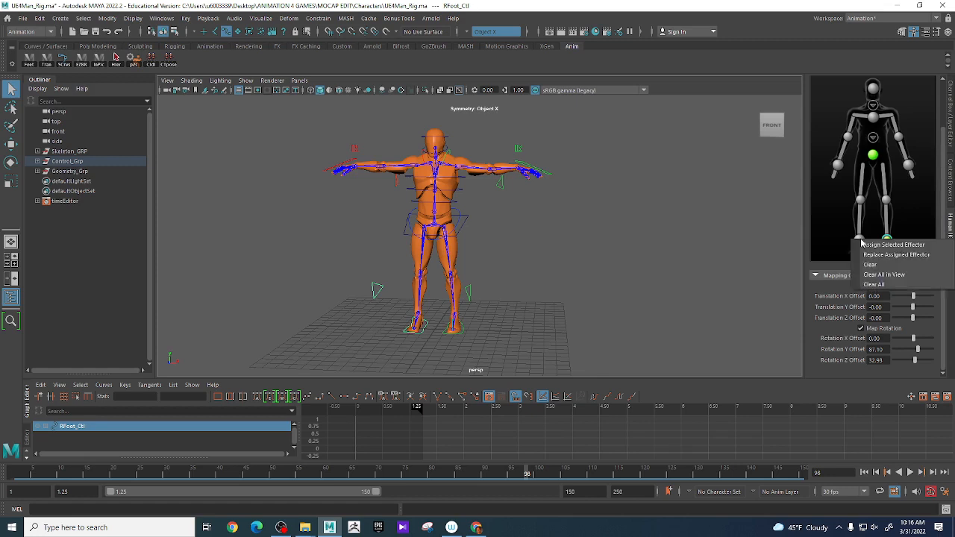
left_click(912, 245)
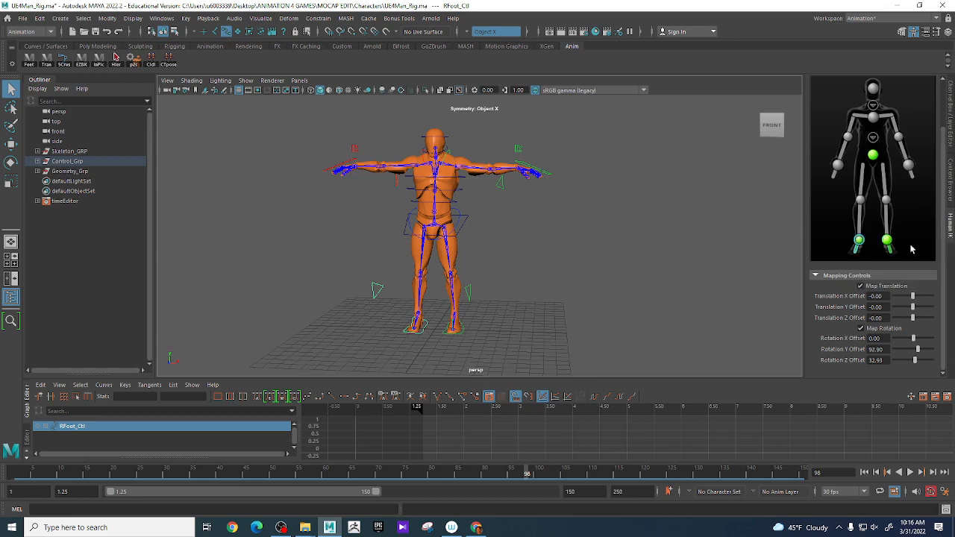
scroll(928, 177, "up", 1)
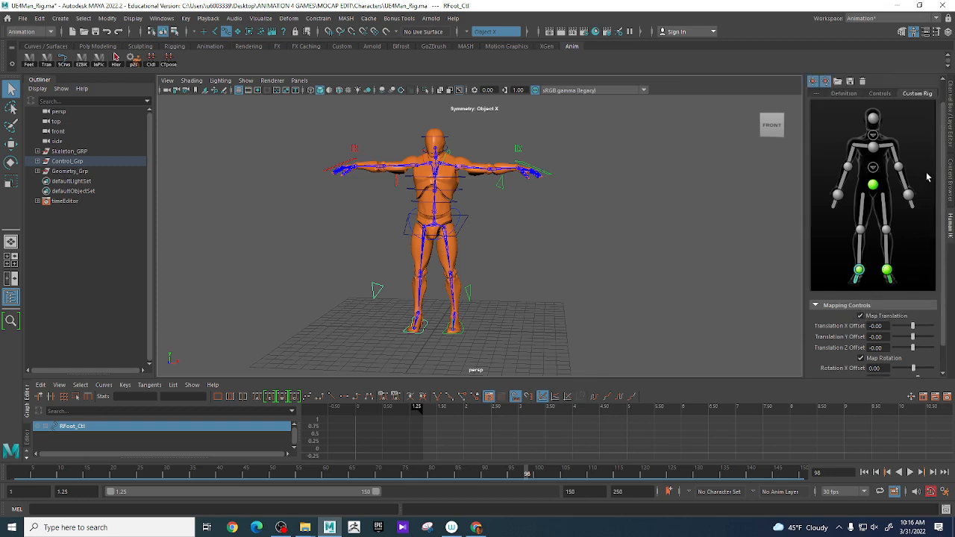
scroll(929, 179, "down", 1)
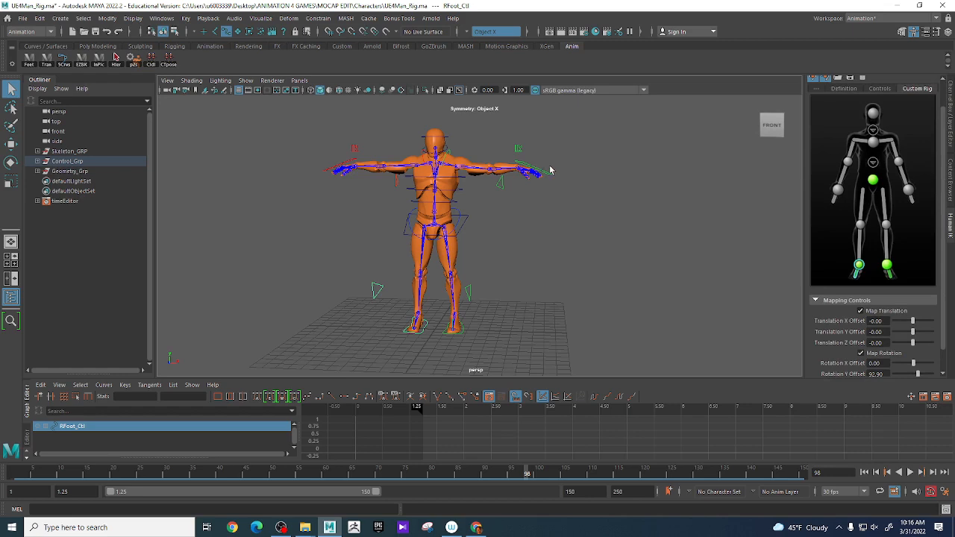
Step: Map LHand_IK_Ctl and RHand_IK_Ctl to the left and right wrists, then show the spine detail view
left_click_drag(548, 159, 552, 181)
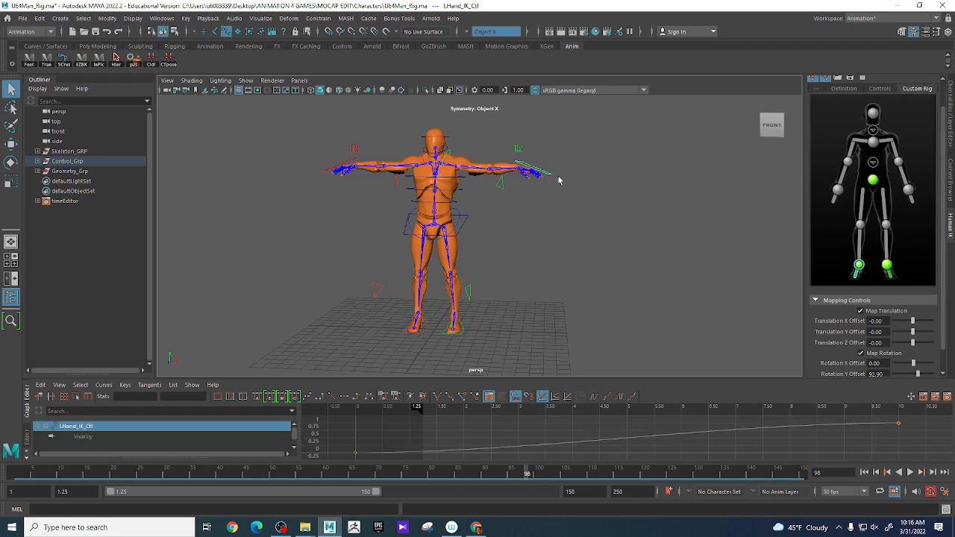
right_click(909, 194)
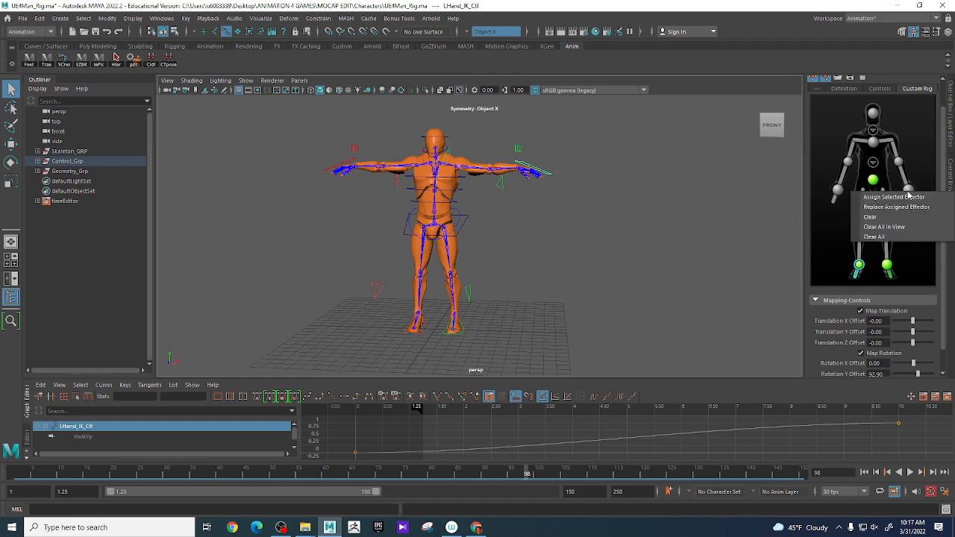
left_click(905, 200)
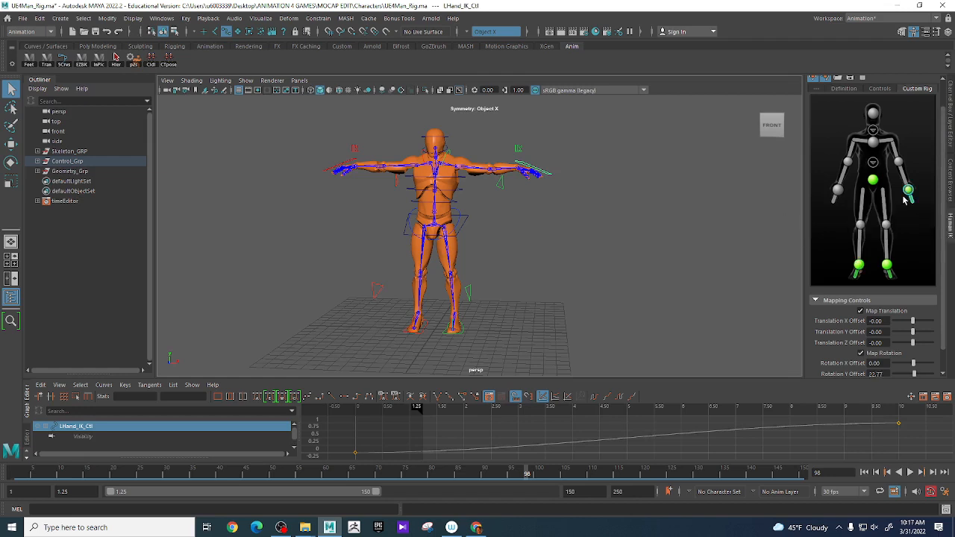
left_click(329, 172)
right_click(838, 193)
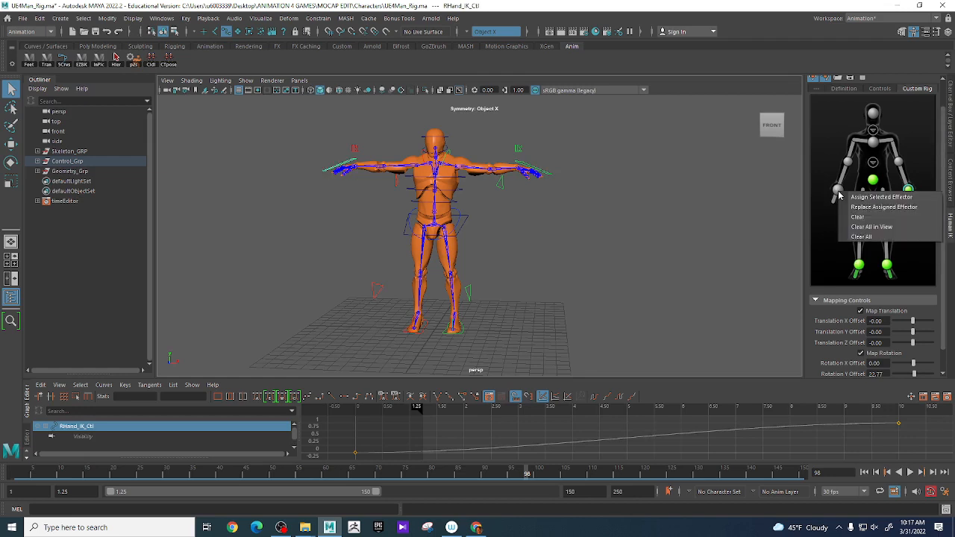
left_click(880, 197)
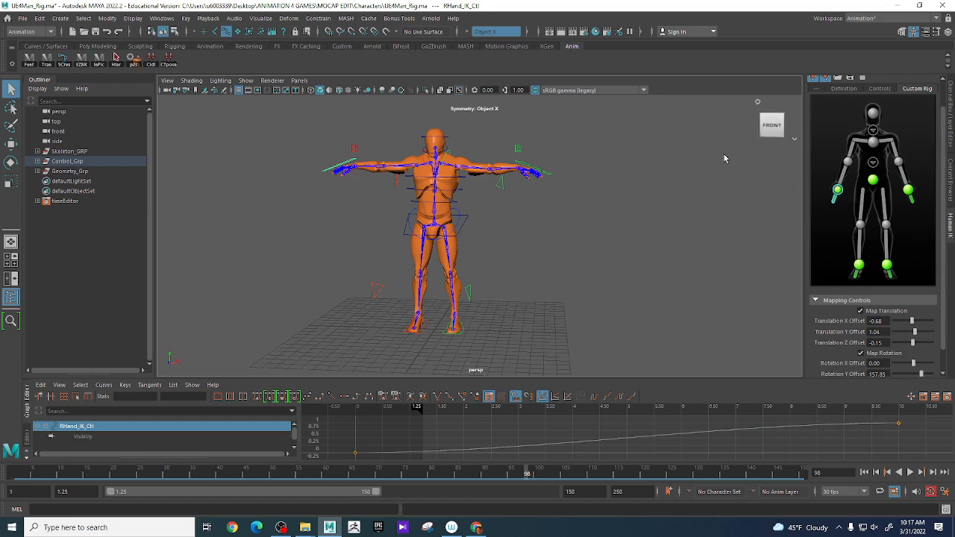
left_click(874, 164)
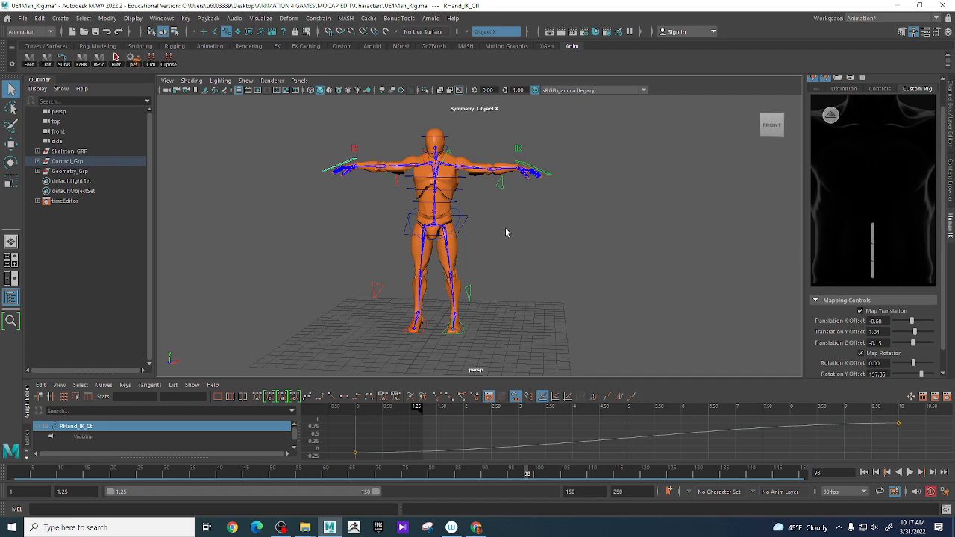
Step: Assign Spine_1_Ctl, Spine_2_Ctl and Spine_3_Ctl to the lower, middle and upper spine effectors
left_click(458, 206)
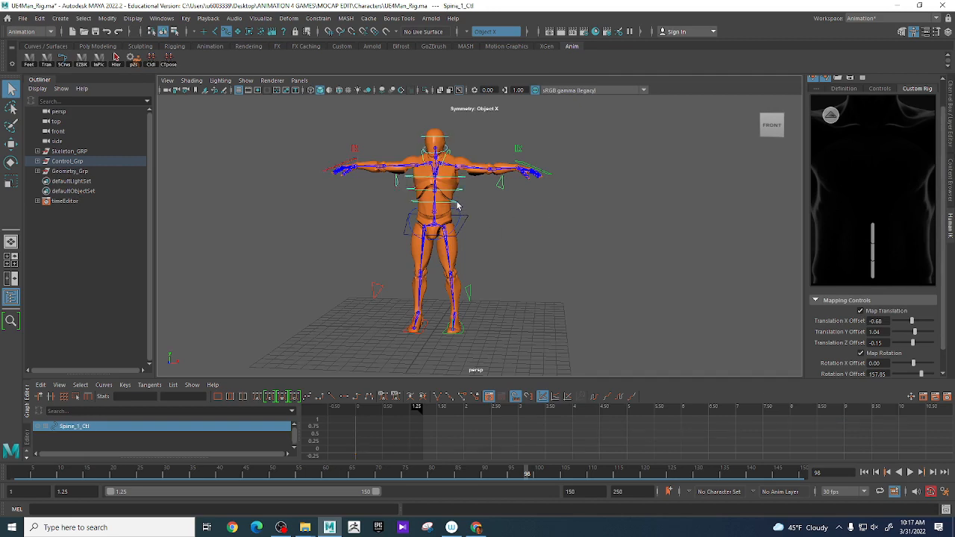
right_click(874, 275)
left_click(874, 279)
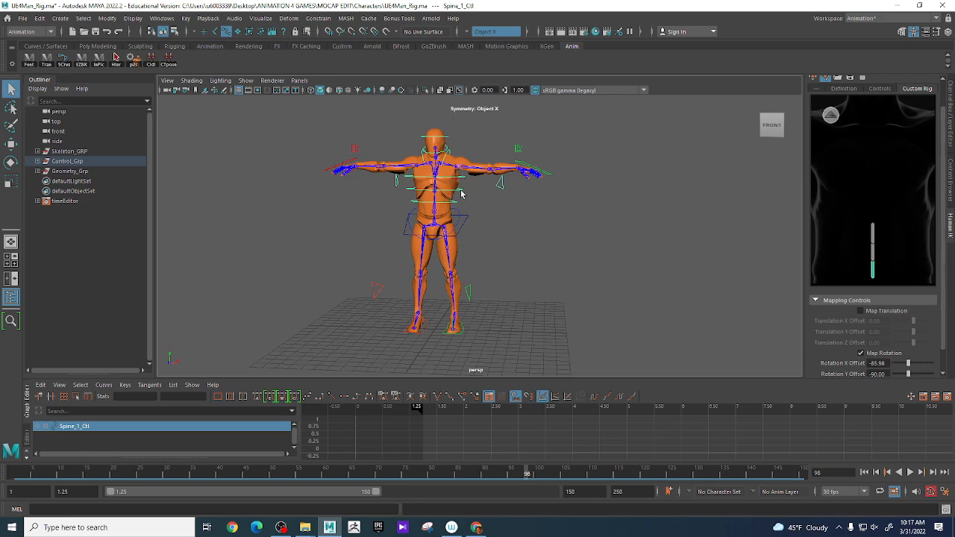
right_click(874, 251)
left_click(876, 257)
left_click(876, 259)
left_click(463, 177)
right_click(872, 236)
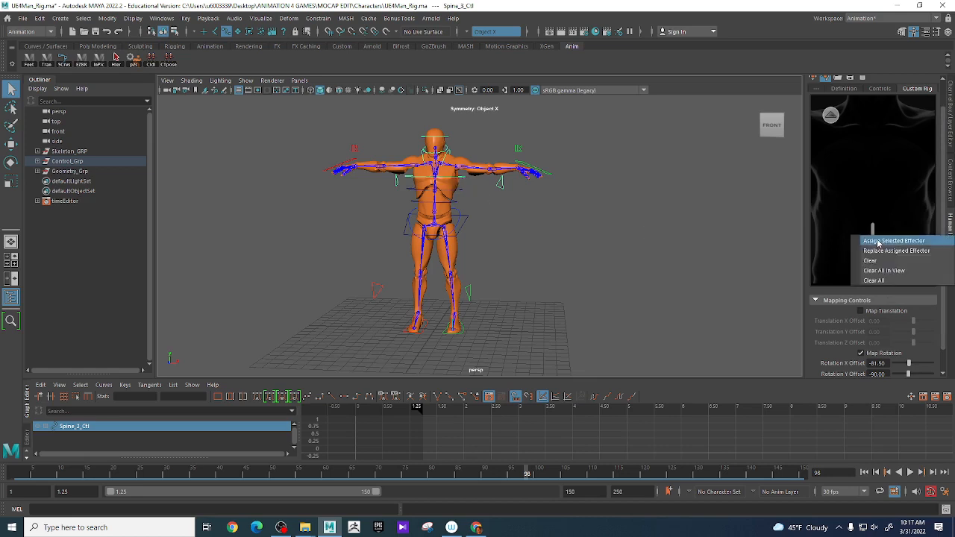
left_click(894, 241)
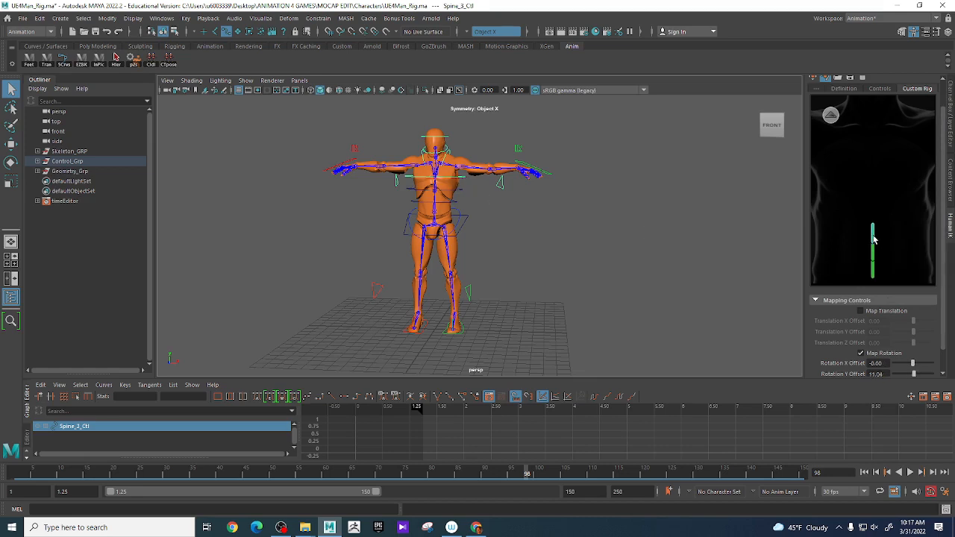
left_click(832, 115)
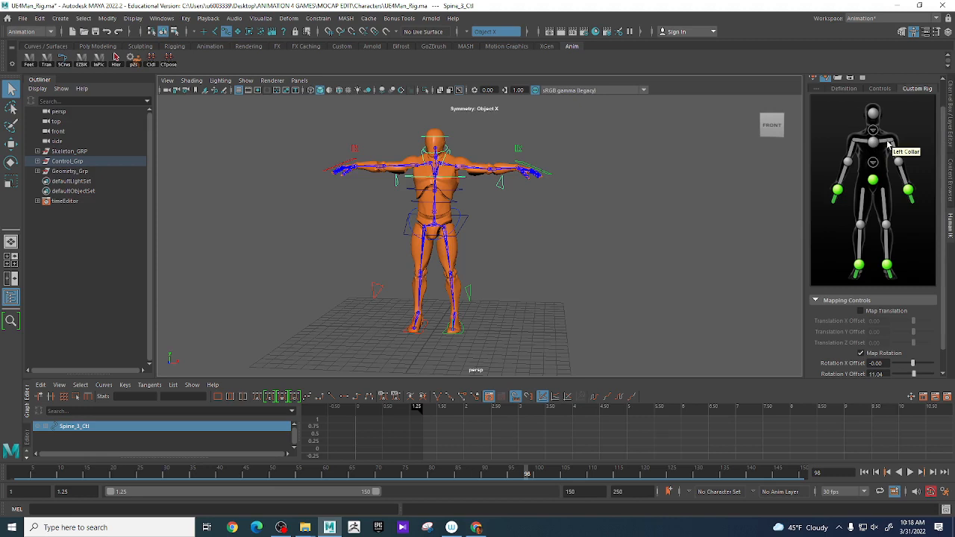
Step: Map LCollar_Ctl and RCollar_Ctl to the collar effectors, then zoom the figure to the neck
left_click(449, 160)
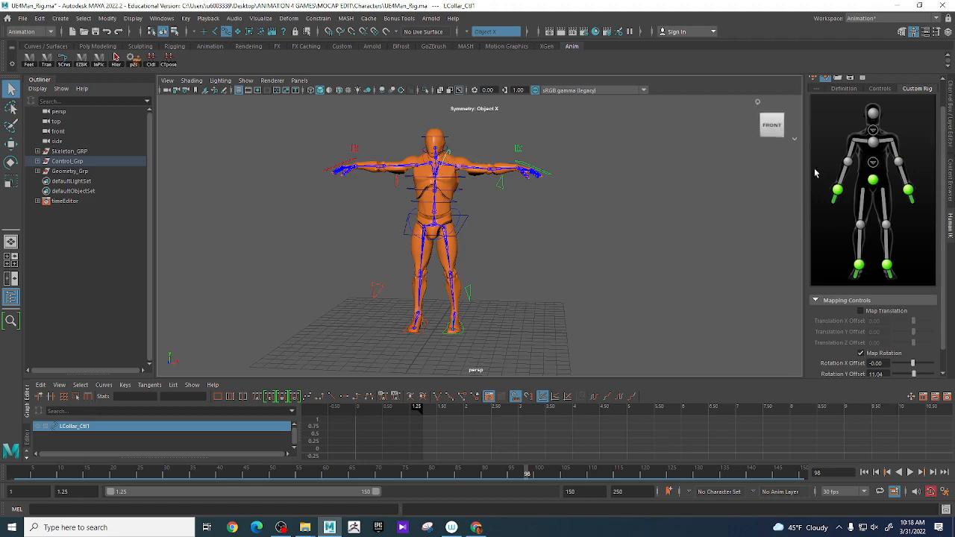
right_click(886, 143)
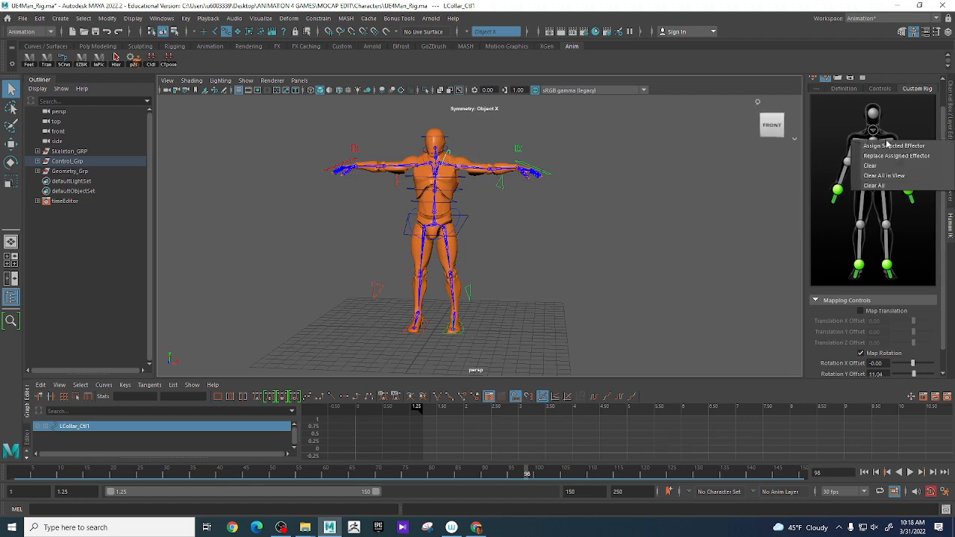
left_click(889, 146)
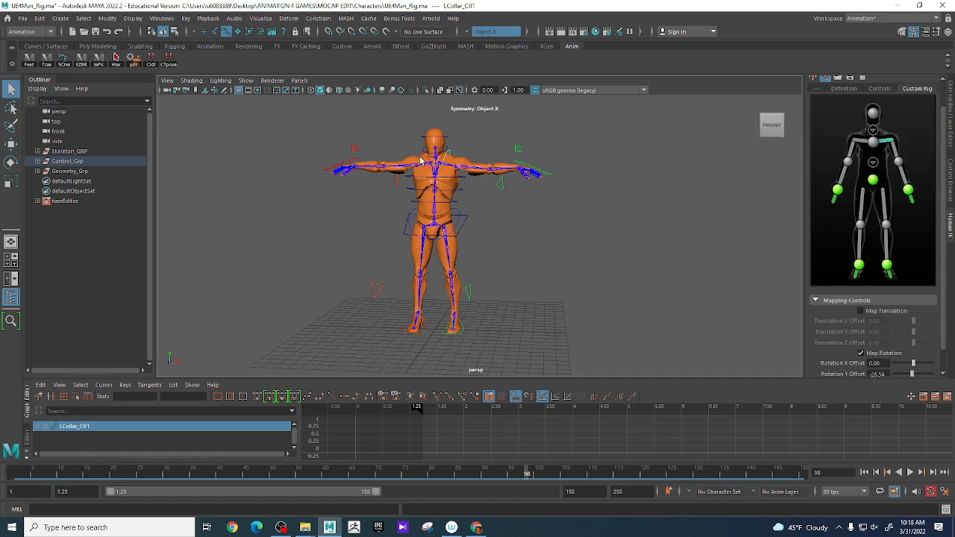
left_click(423, 160)
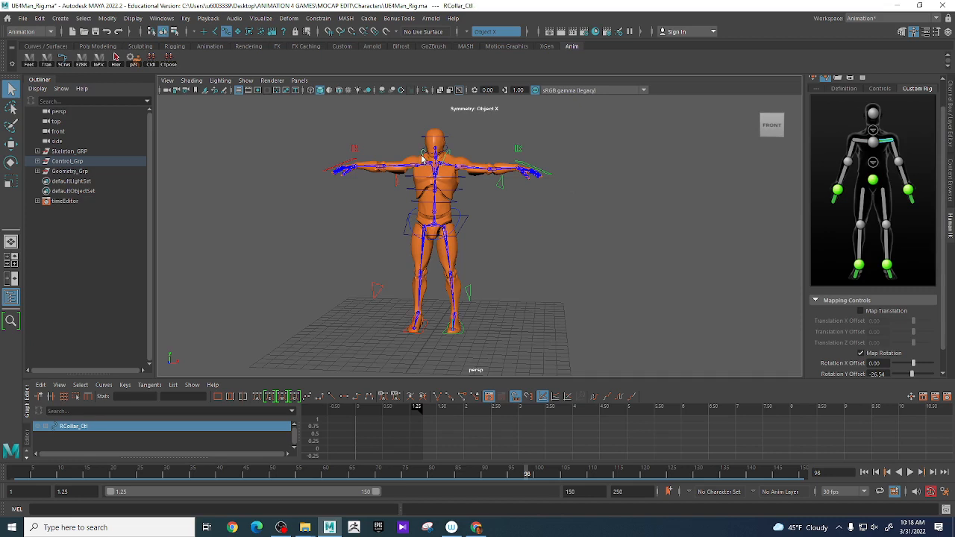
right_click(861, 140)
left_click(879, 148)
left_click(874, 130)
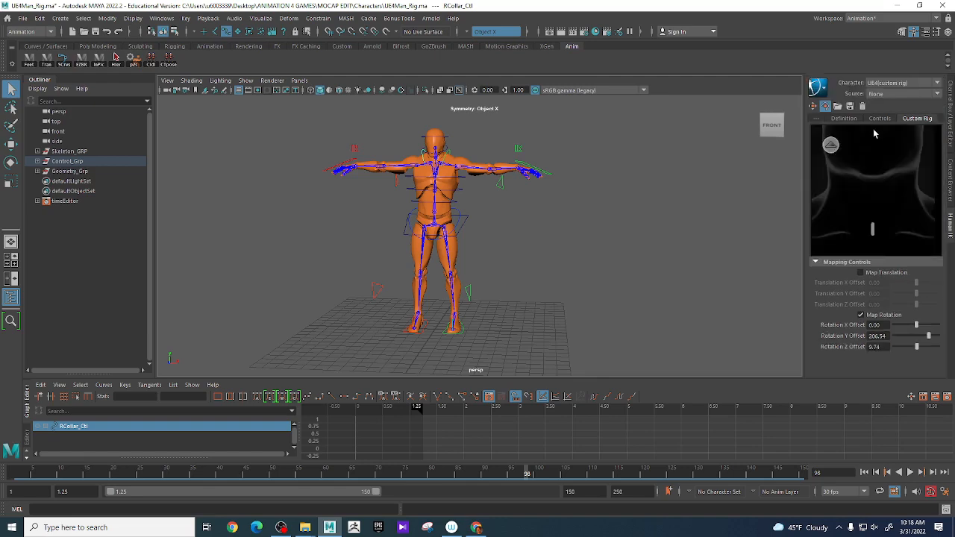
scroll(569, 173, "up", 2)
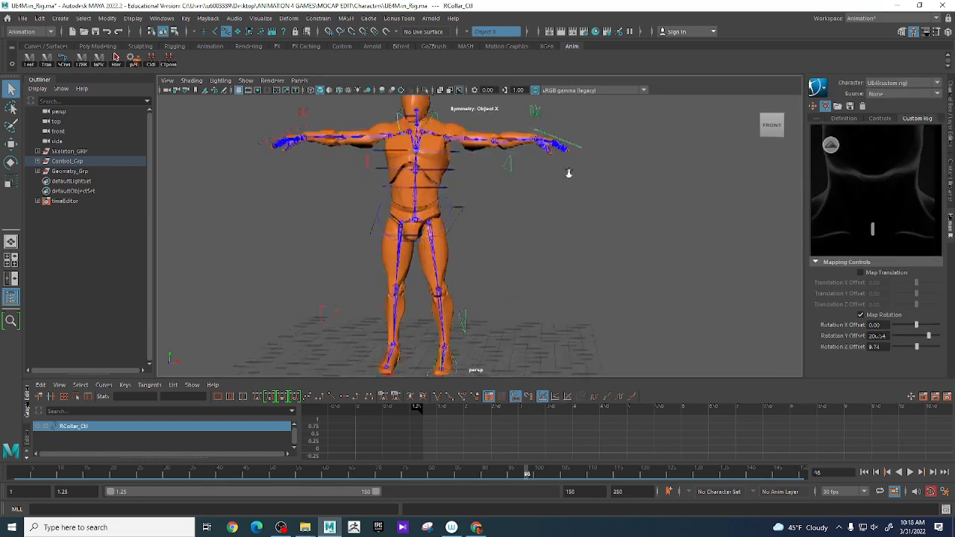
Step: Assign Neck_Ctl to the Neck slot and return to the full-body figure
scroll(569, 174, "up", 3)
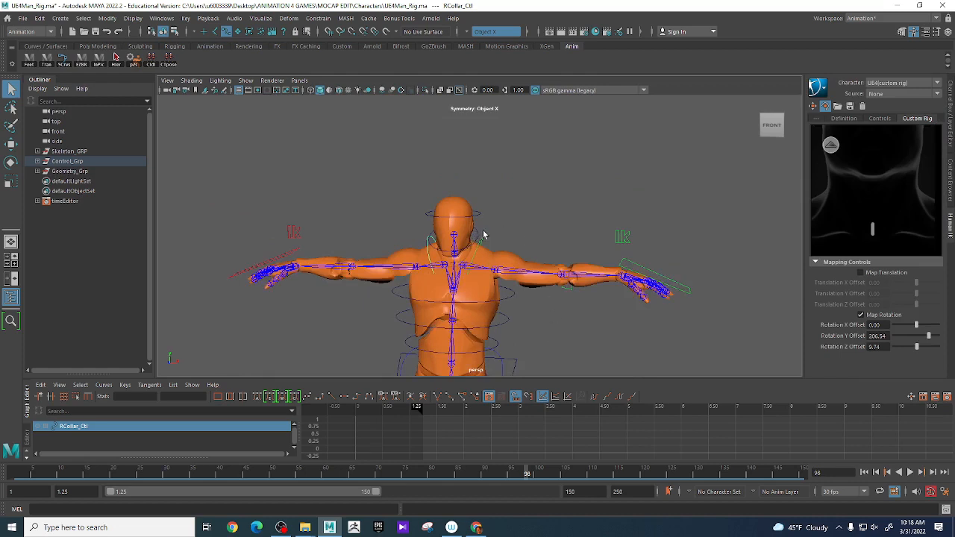
left_click(478, 237)
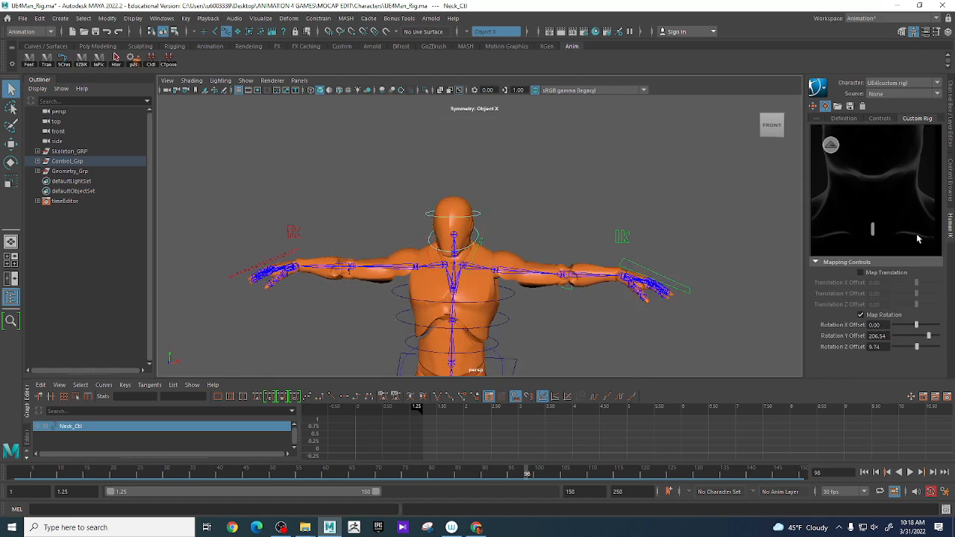
right_click(872, 232)
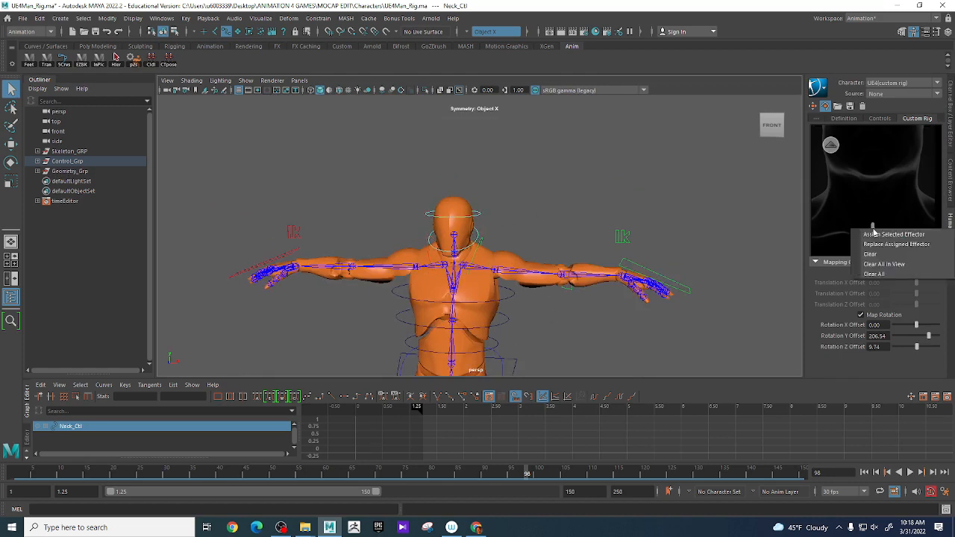
left_click(881, 237)
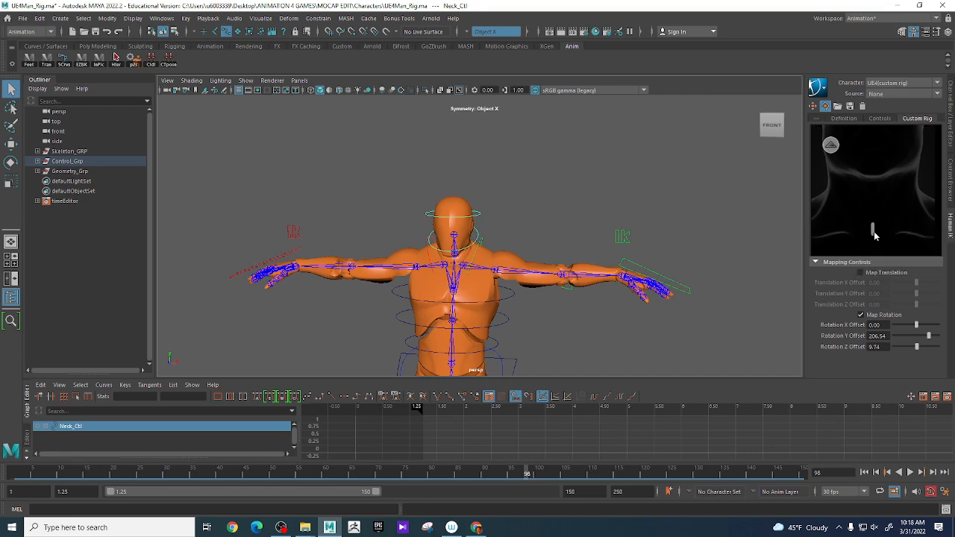
left_click(833, 146)
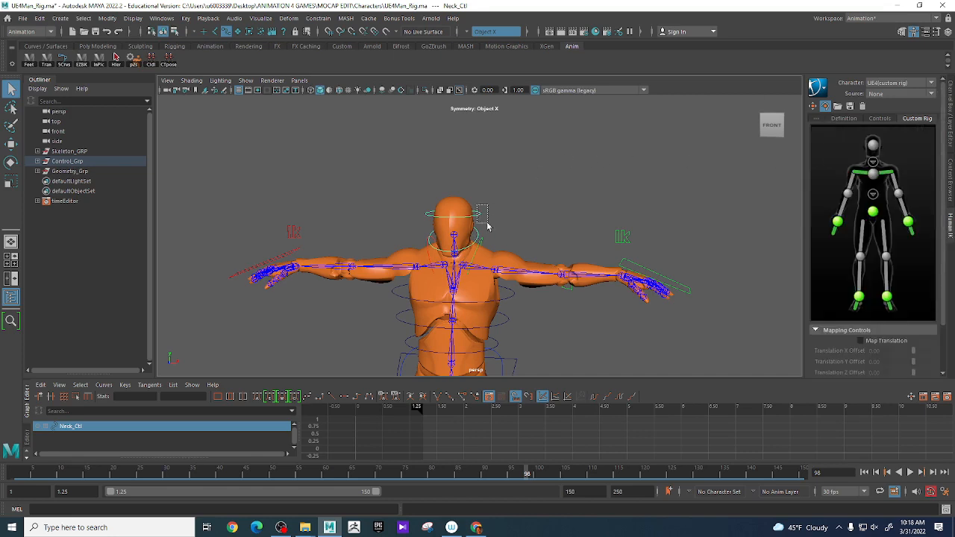
Step: Assign Head_Ctl to the Head slot, ignoring locked attributes, and check the mapping in the viewport
left_click_drag(487, 225, 489, 225)
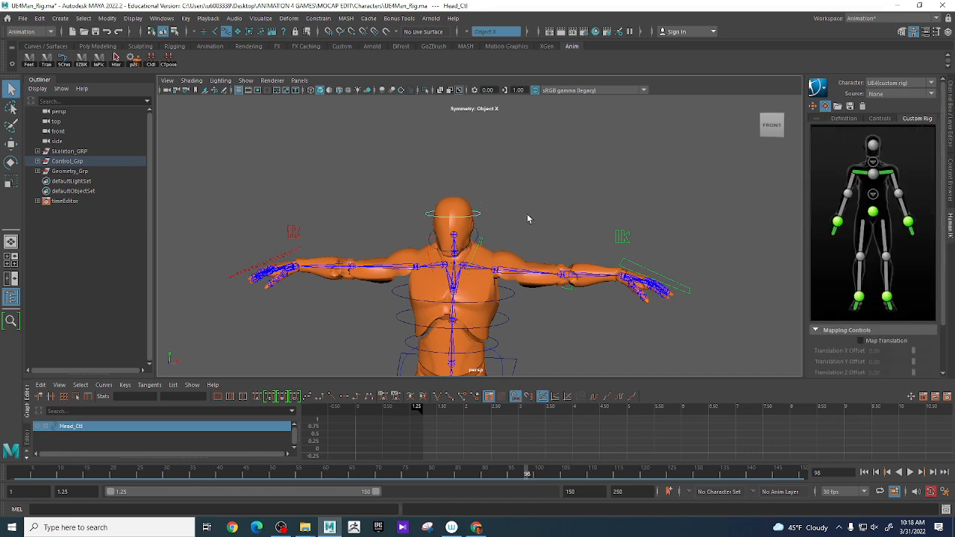
right_click(879, 152)
left_click(881, 155)
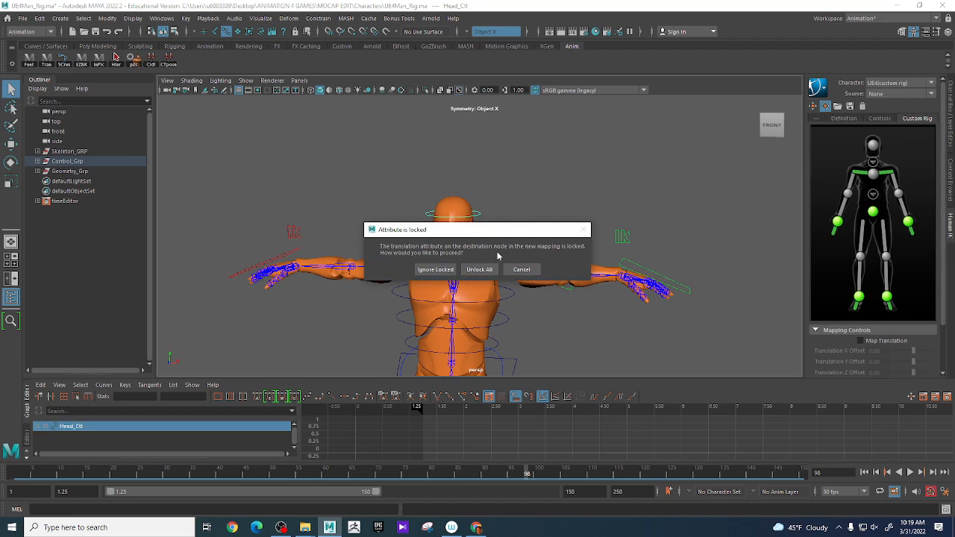
left_click(440, 270)
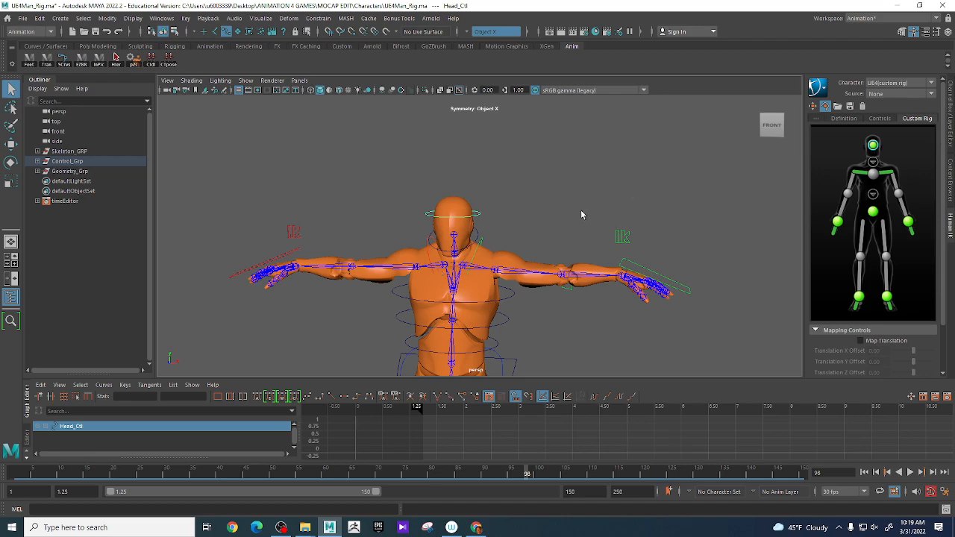
middle_click_drag(575, 215, 579, 109, "alt")
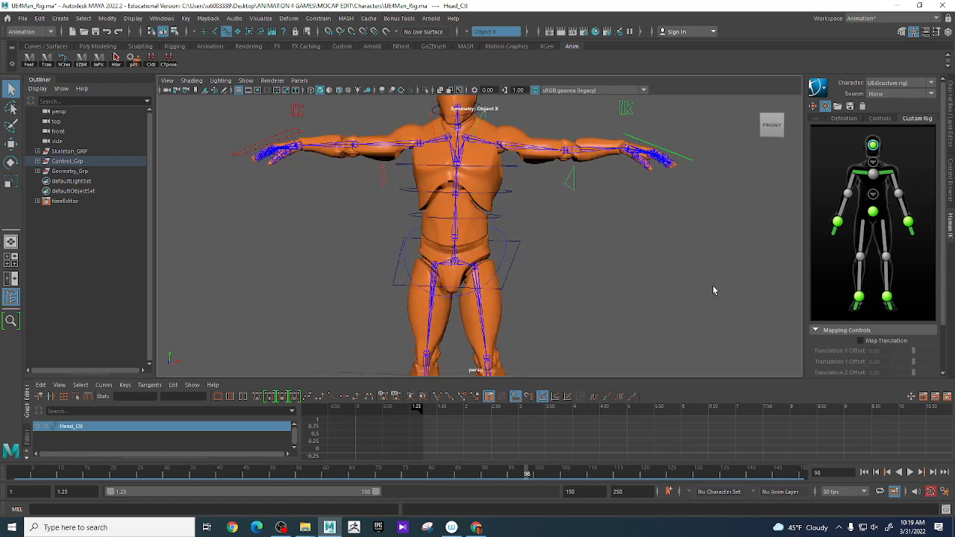
right_click_drag(713, 285, 619, 291, "alt")
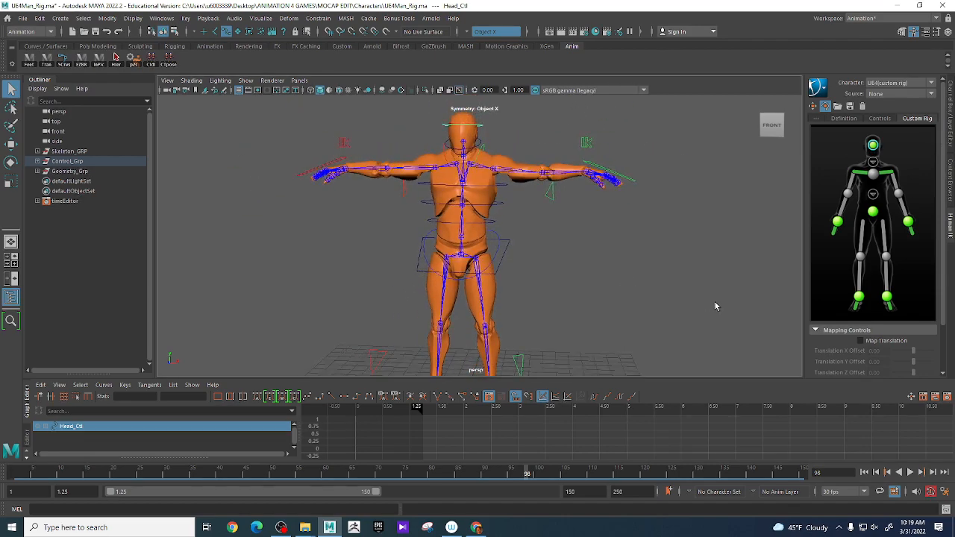
left_click_drag(714, 300, 675, 300, "alt")
right_click_drag(675, 300, 620, 292, "alt")
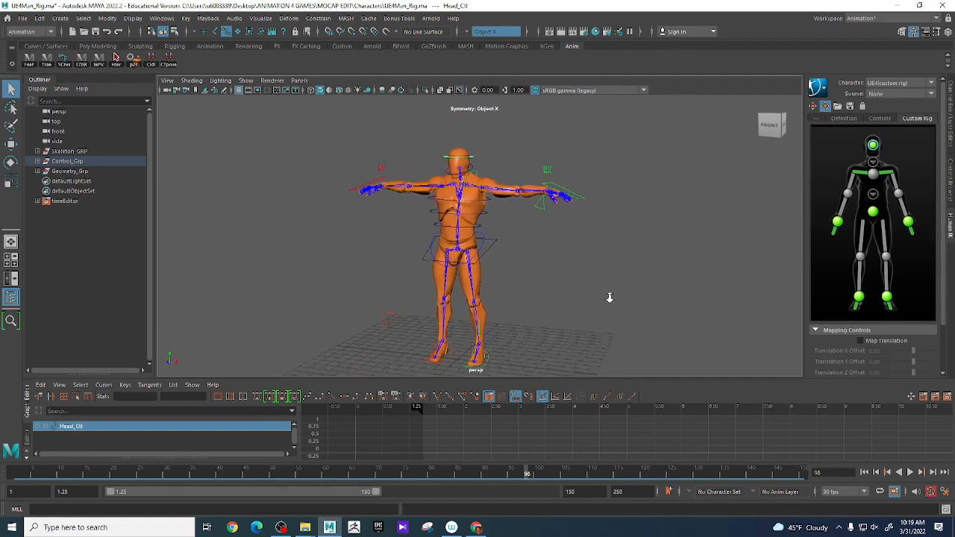
left_click_drag(622, 297, 628, 285, "alt")
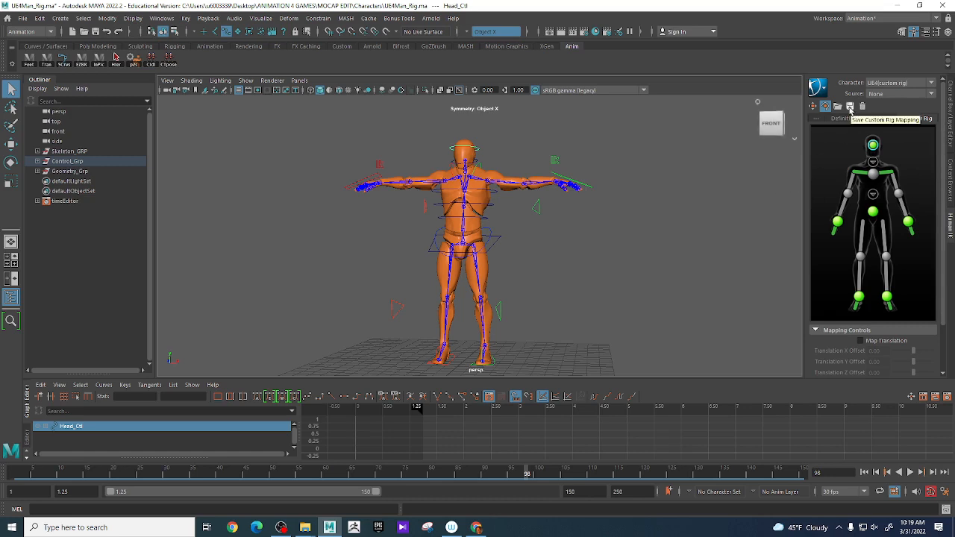
Step: Save the custom rig mapping as the XML file UE4Char in MOCAP EDIT's CharDefinitions folder
left_click(850, 108)
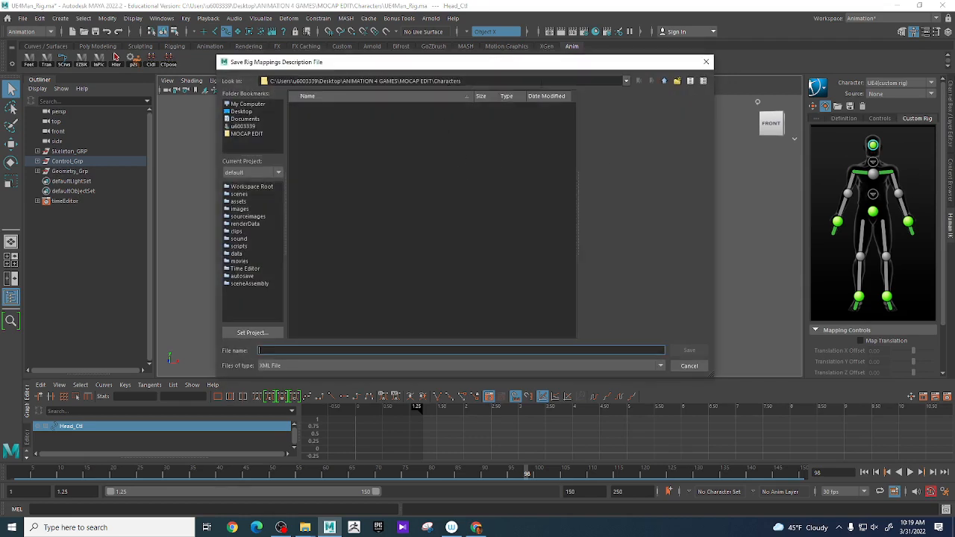
left_click(664, 82)
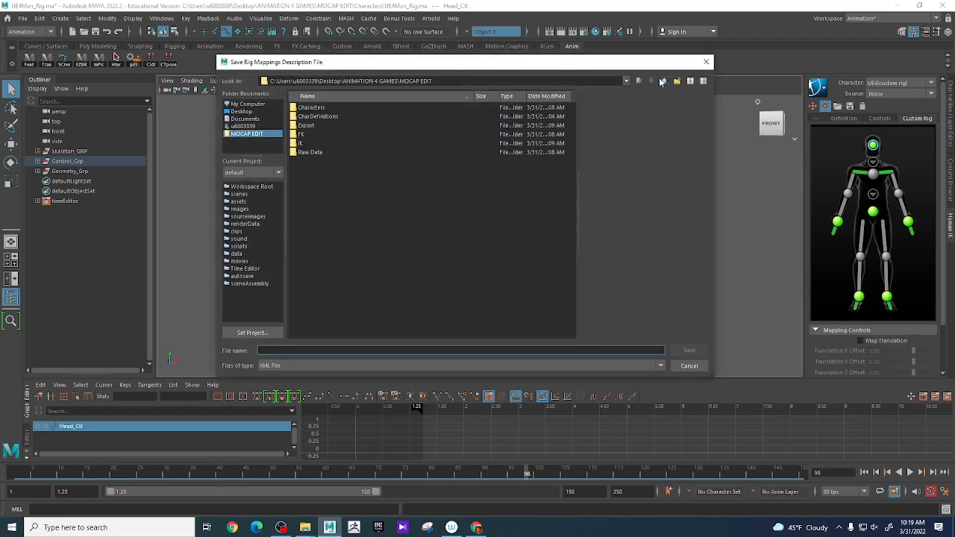
double_click(324, 117)
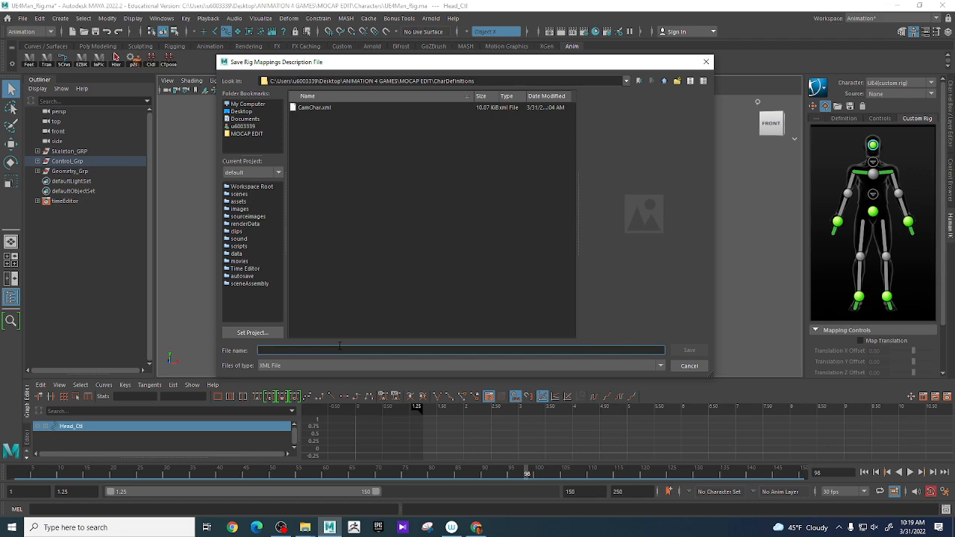
type("UE4")
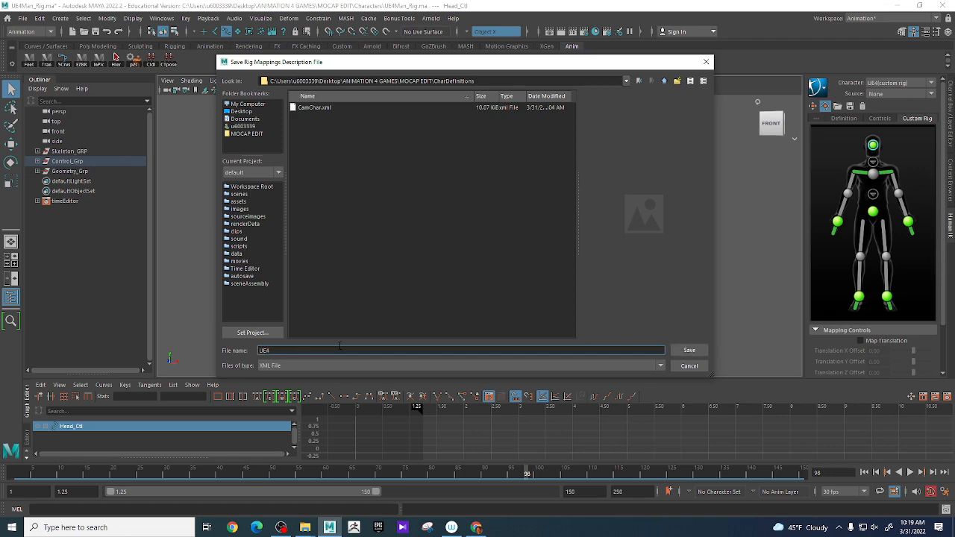
type("Char")
left_click(690, 351)
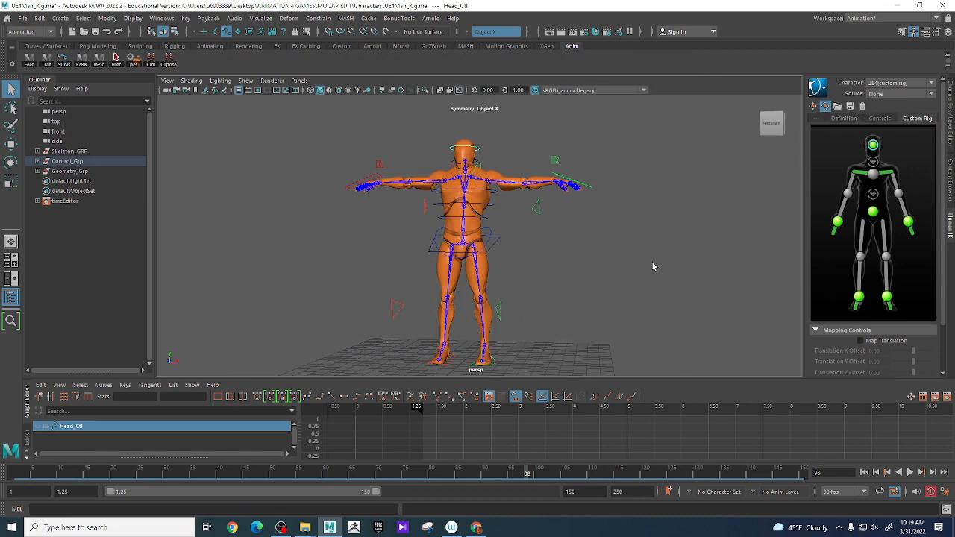
Step: Save the scene as UE4Man_Rig_Class.ma in the Characters folder, accepting the student-version warning
left_click_drag(652, 266, 605, 256, "alt")
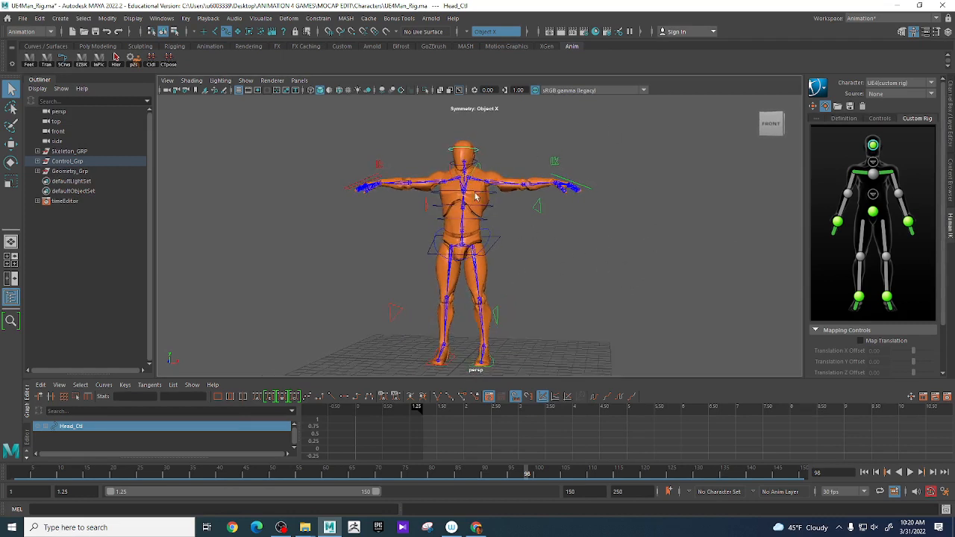
left_click(22, 18)
left_click(76, 71)
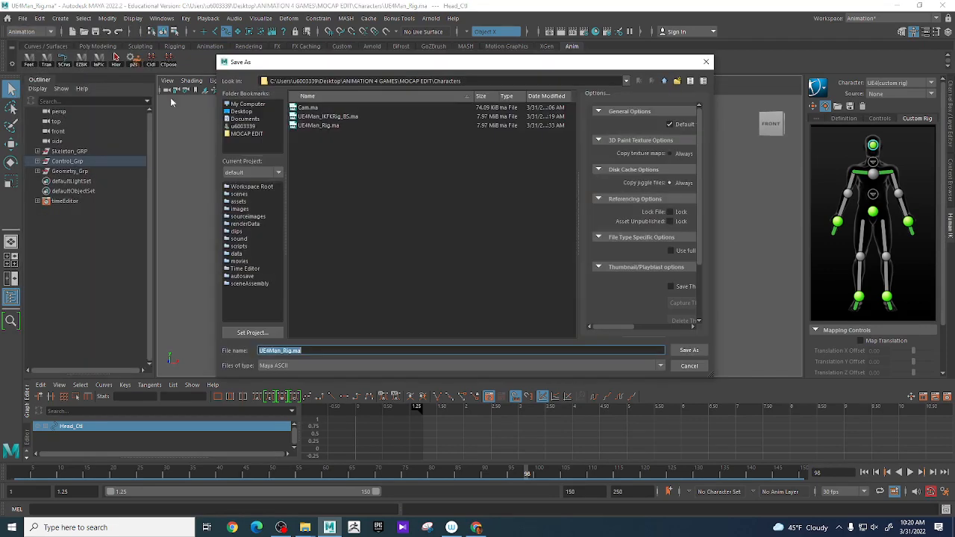
left_click(665, 81)
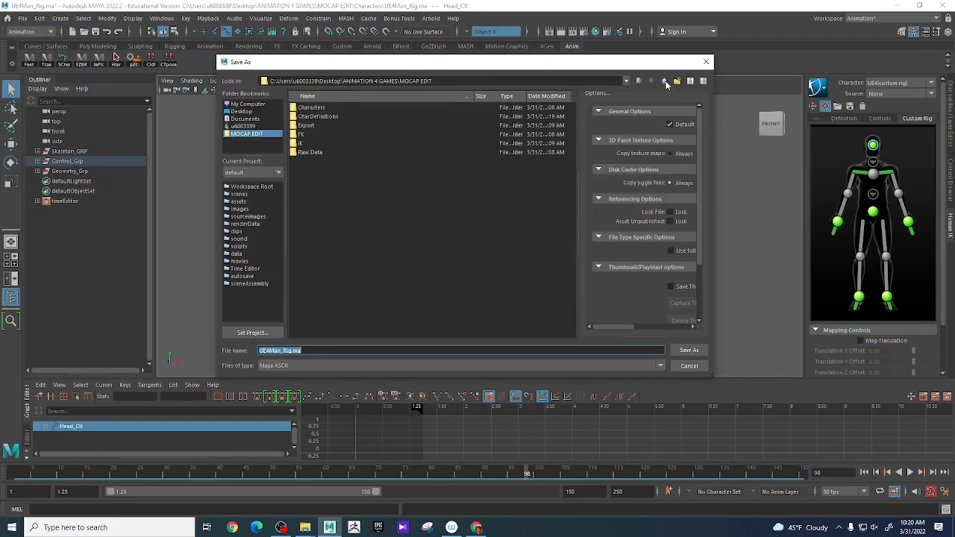
double_click(312, 108)
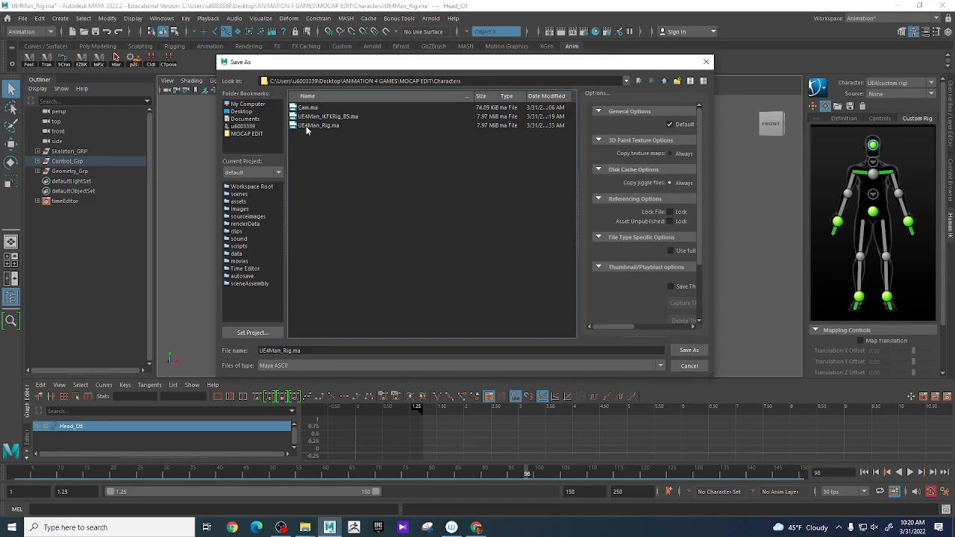
left_click(308, 127)
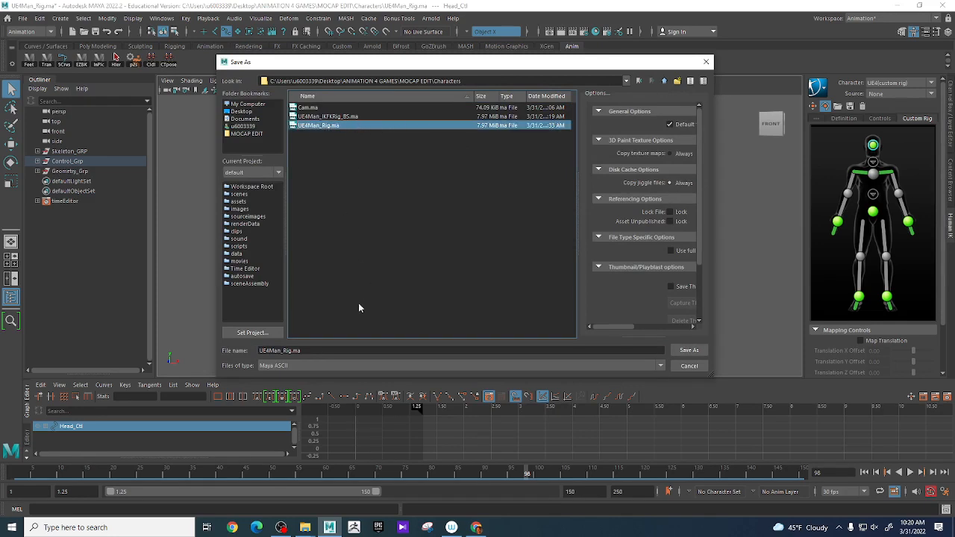
left_click(338, 347)
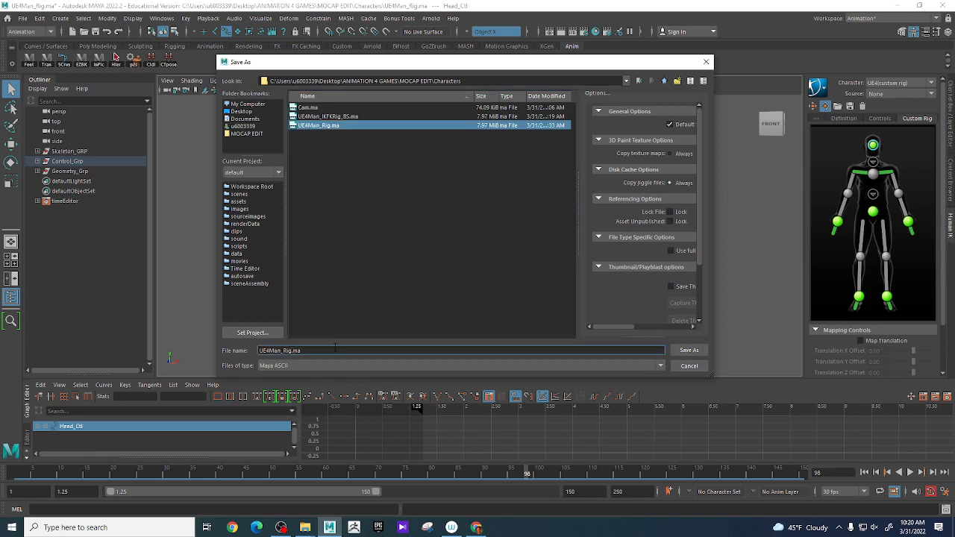
type("_Class")
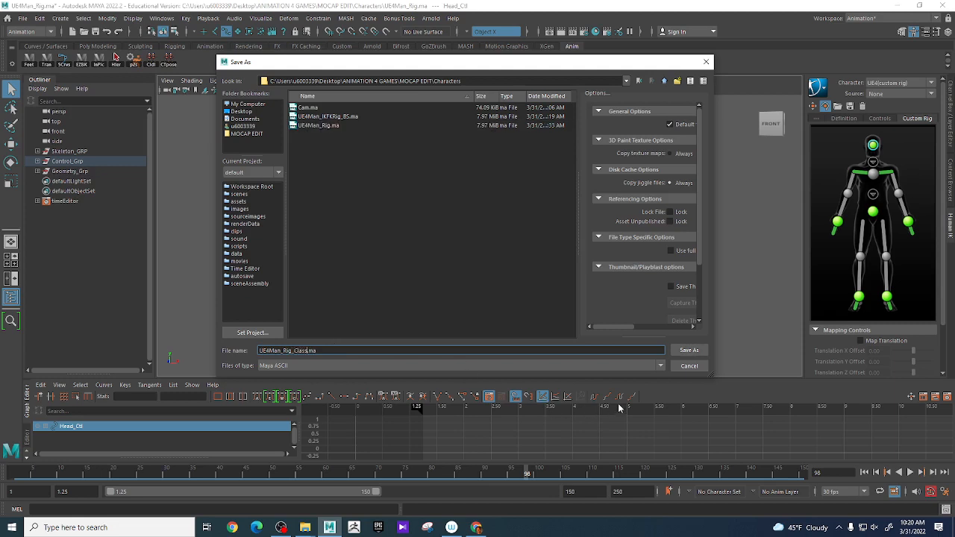
left_click(689, 350)
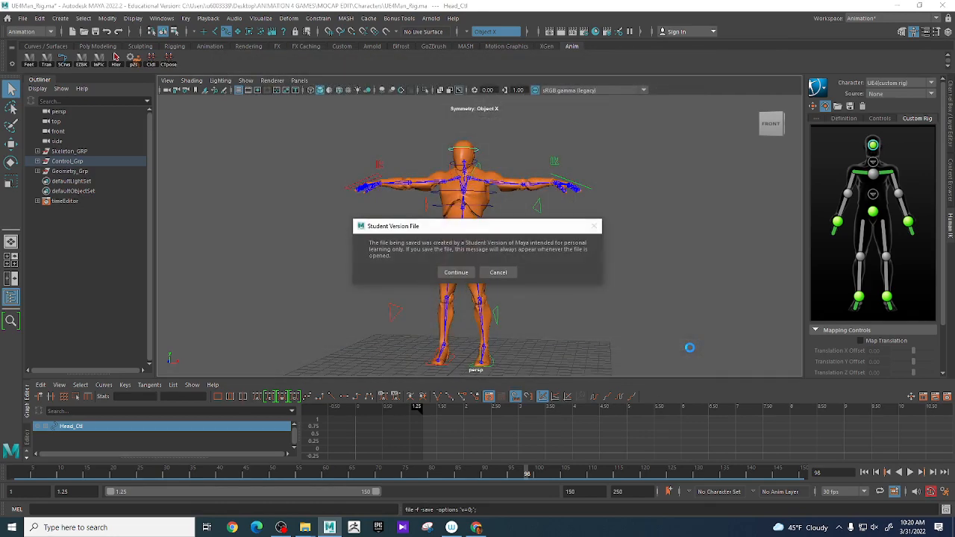
left_click(457, 272)
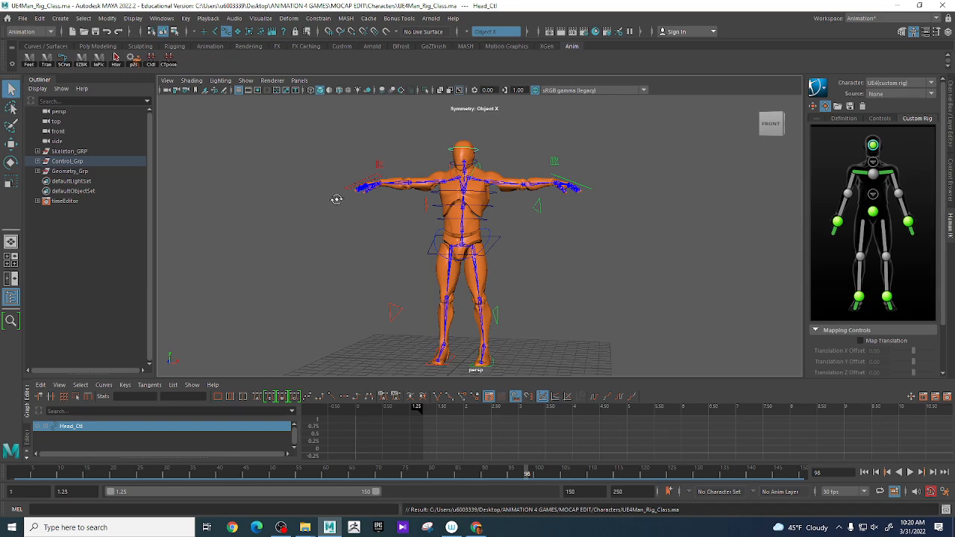
left_click_drag(337, 198, 275, 233, "alt")
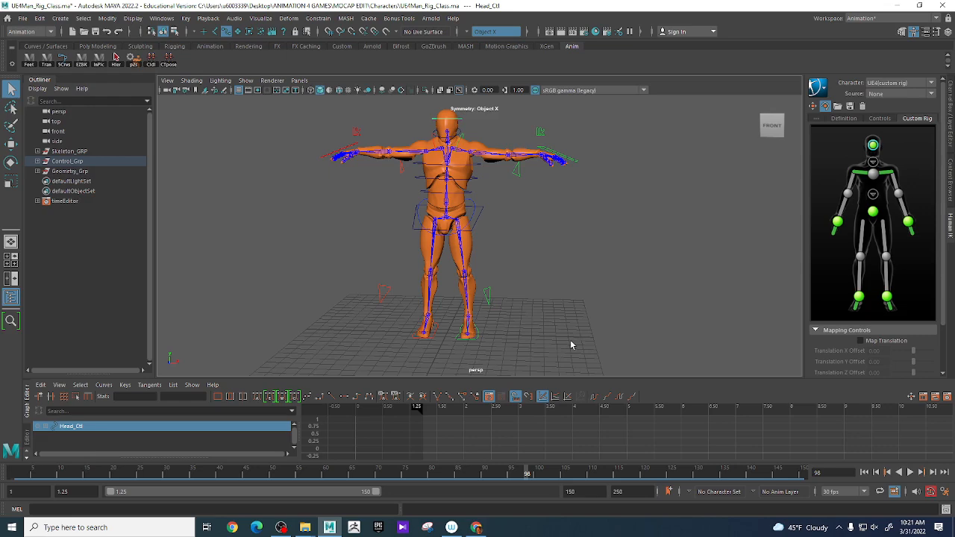
mouse_move(584, 254)
left_mouse_down("alt")
mouse_move(601, 251)
mouse_move(584, 261)
left_mouse_up("alt")
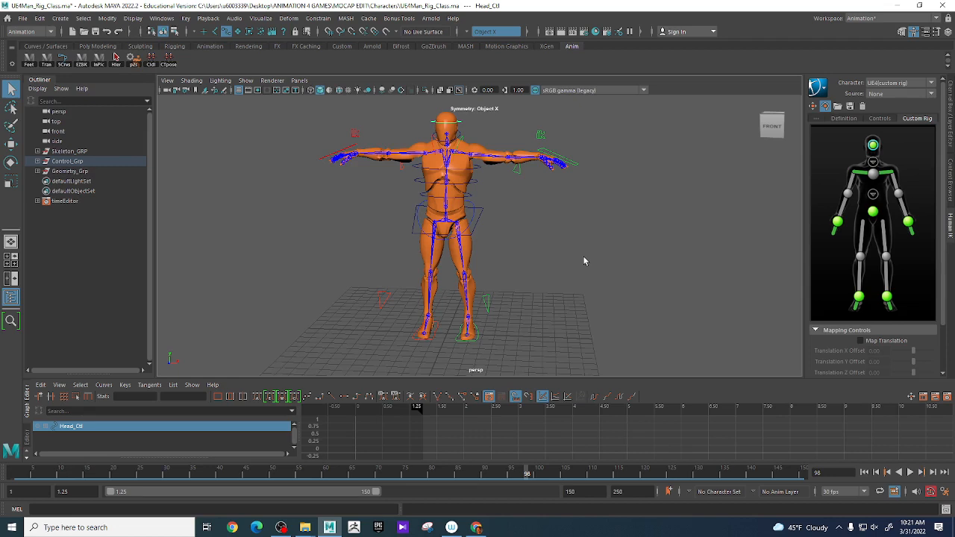
scroll(275, 235, "up", 2)
middle_click_drag(277, 224, 317, 221, "alt")
left_click_drag(317, 221, 268, 239, "alt")
middle_click_drag(270, 237, 254, 253, "alt")
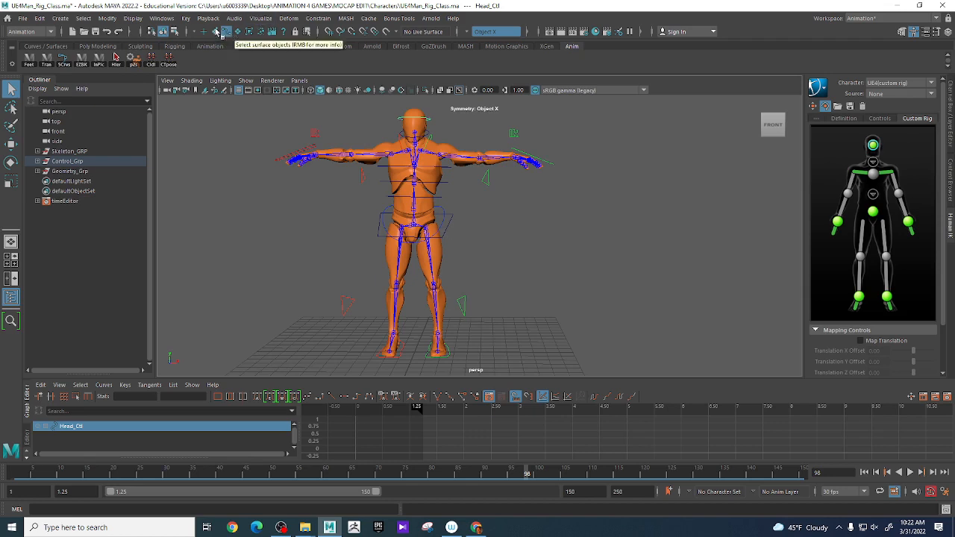
Step: Select all rig controls and save their T-pose as the shelf button Ue4Tpos via pose2shelf
left_click_drag(223, 102, 563, 368)
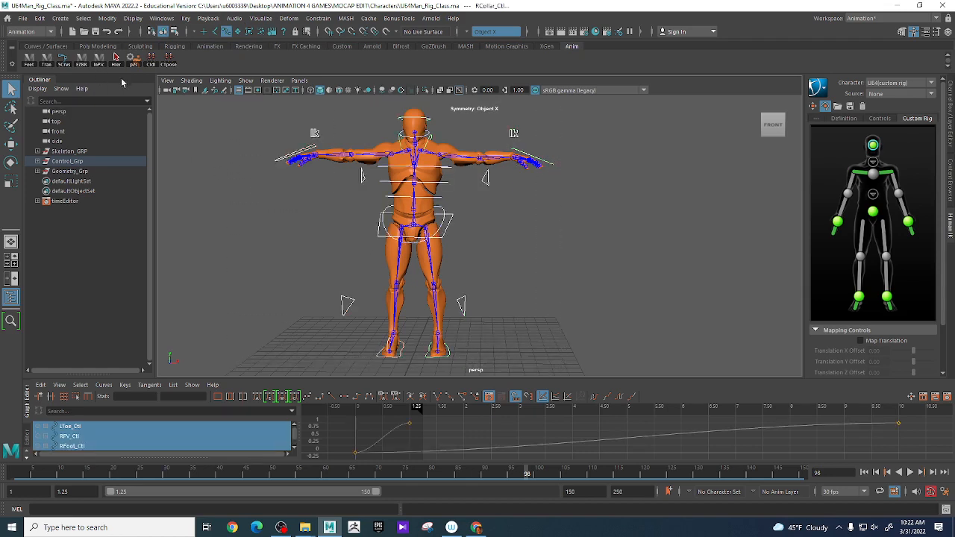
left_click(134, 63)
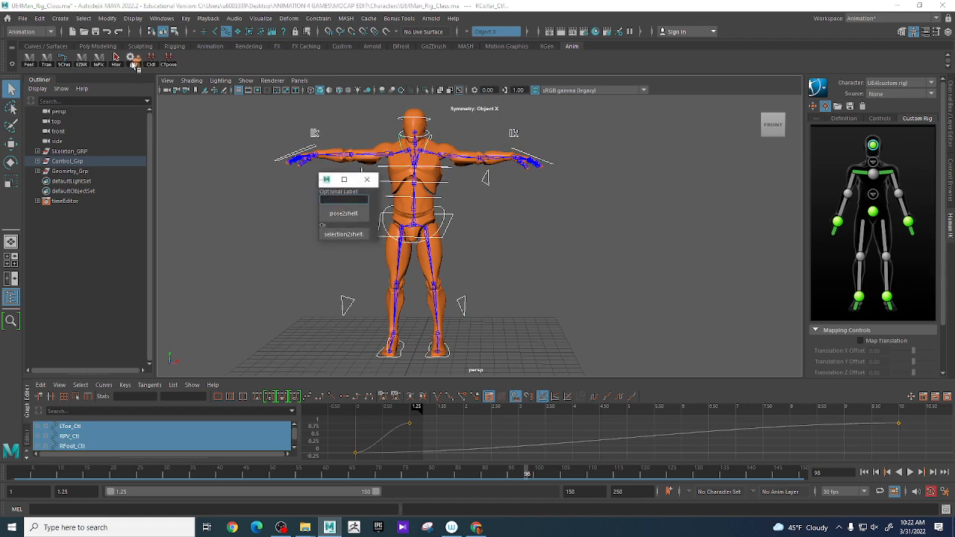
type("Ue4Tpos")
left_click(346, 217)
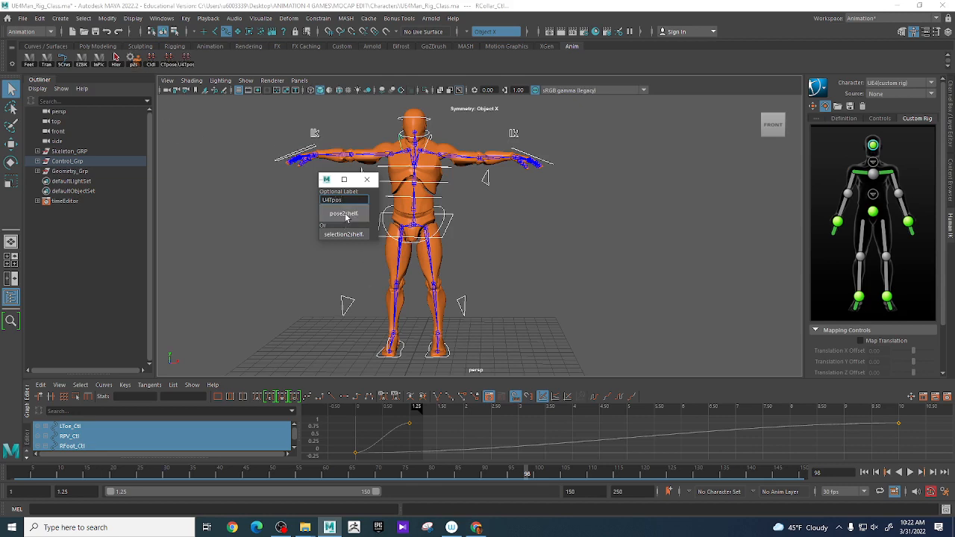
left_click(367, 179)
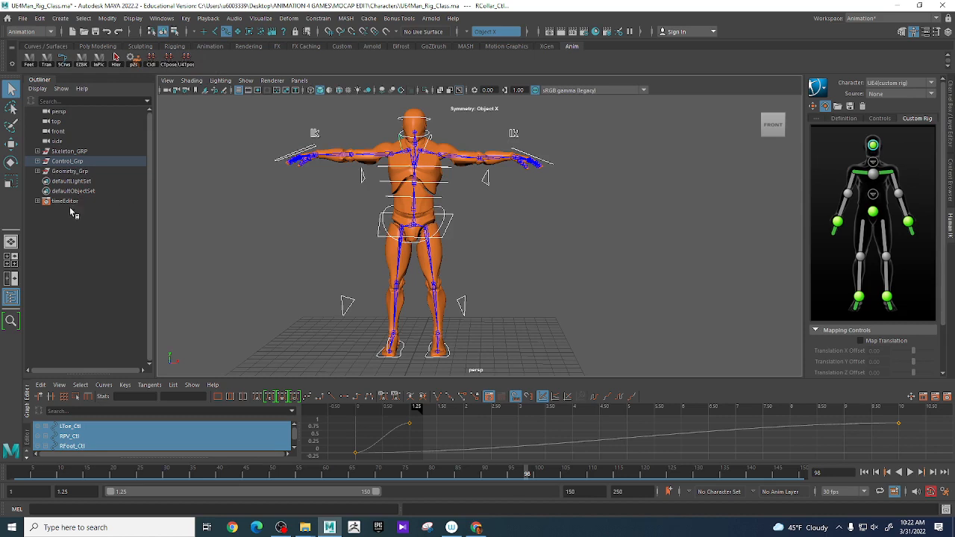
Step: Start a new empty scene, discarding the rig scene's unsaved changes
left_click(23, 17)
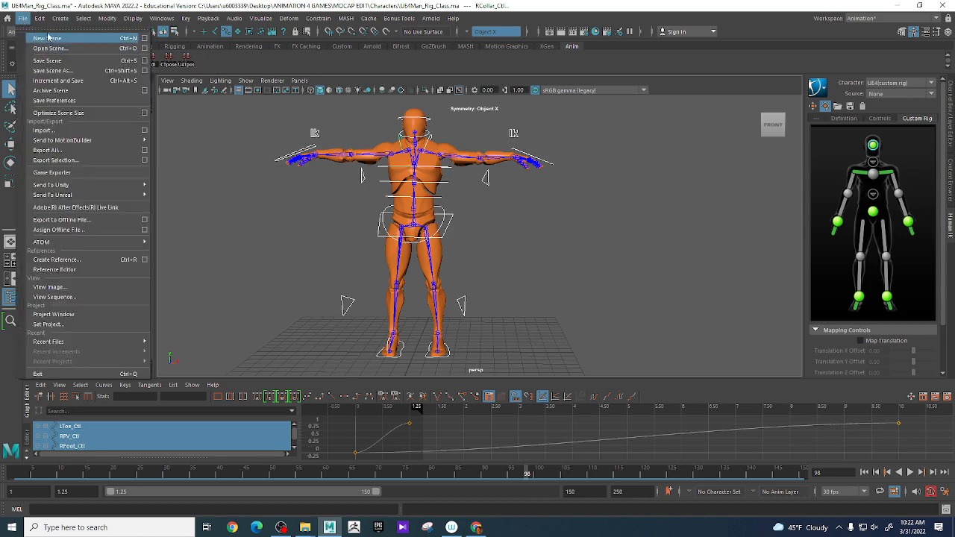
left_click(48, 37)
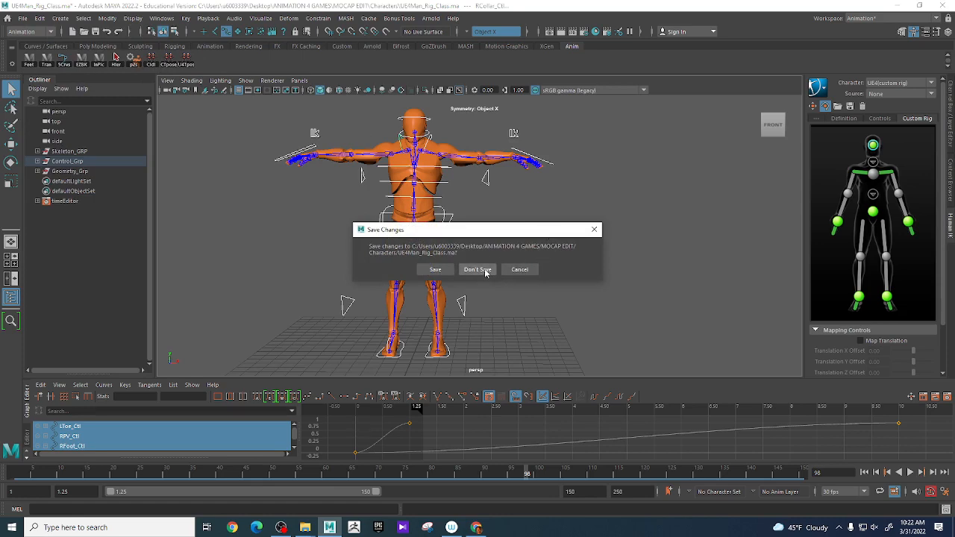
left_click(478, 270)
mouse_move(420, 301)
left_mouse_down("alt")
mouse_move(400, 292)
mouse_move(404, 312)
left_mouse_up("alt")
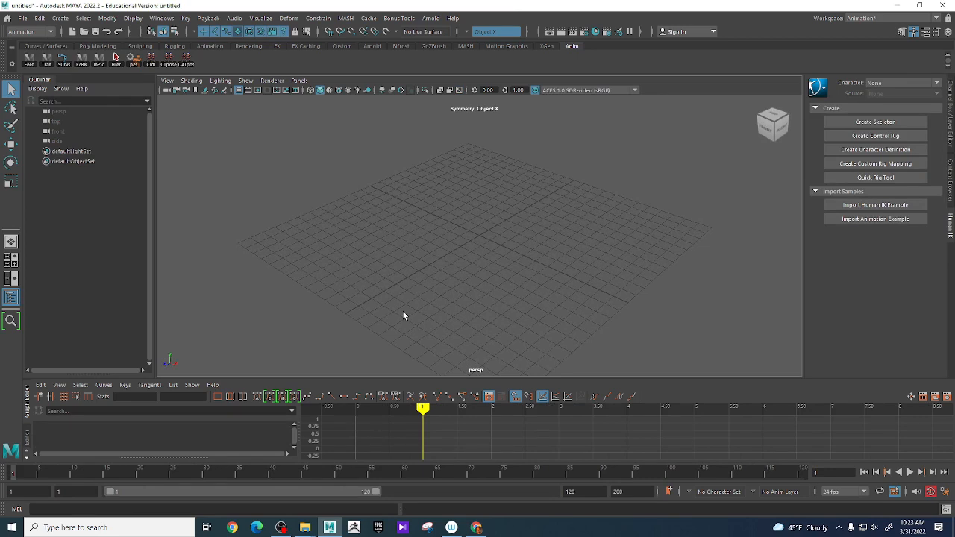
left_click_drag(403, 356, 398, 356, "alt")
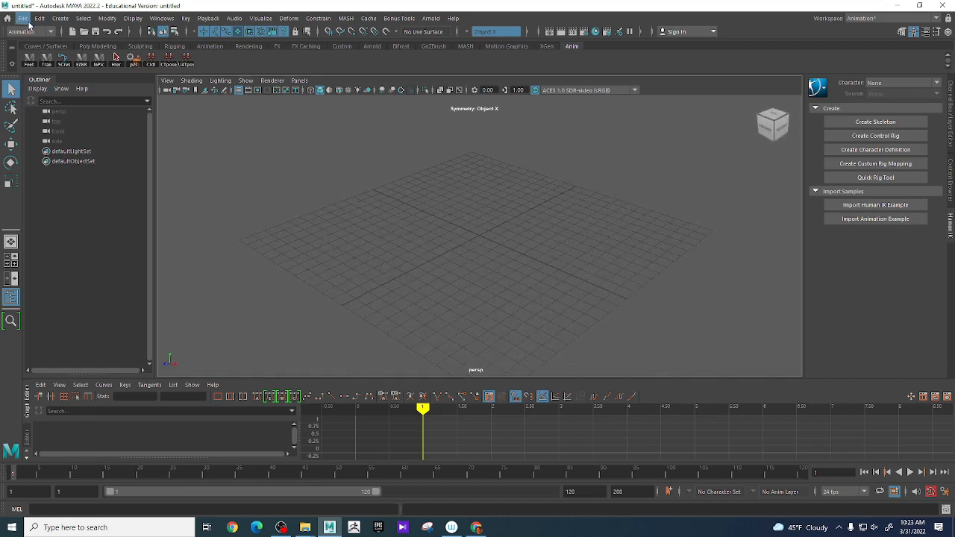
Step: Open Cameron-Kame.fbx from MOCAP EDIT's Raw Data folder without saving the untitled scene
left_click(24, 19)
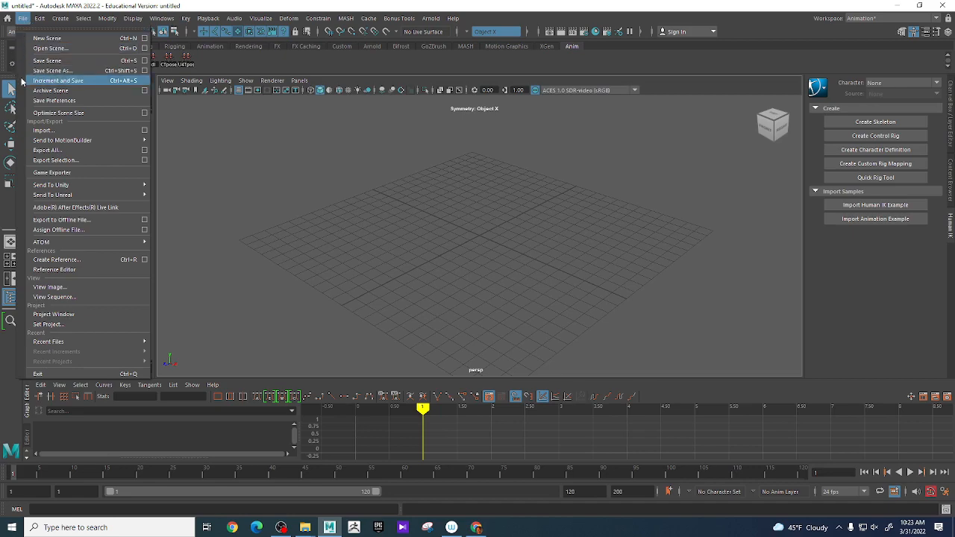
left_click(34, 47)
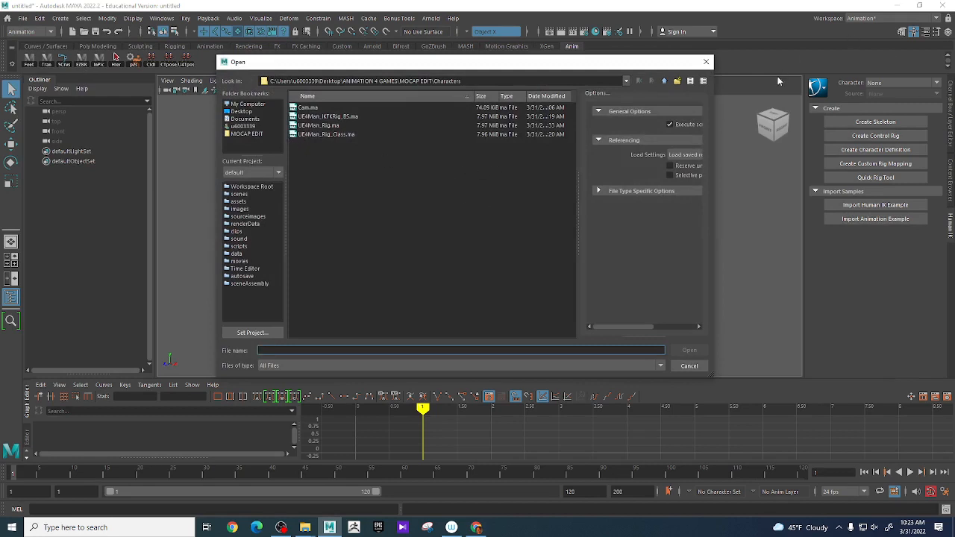
left_click(665, 81)
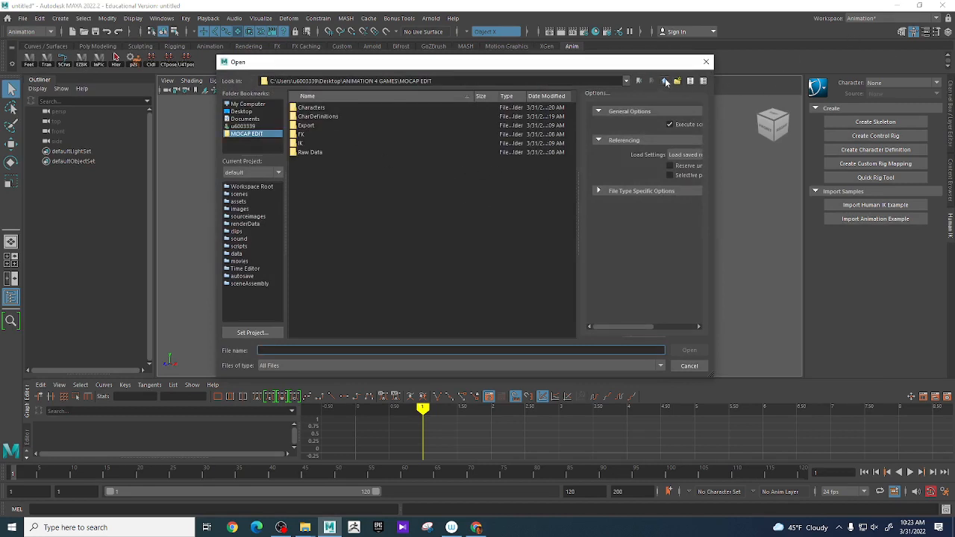
double_click(313, 153)
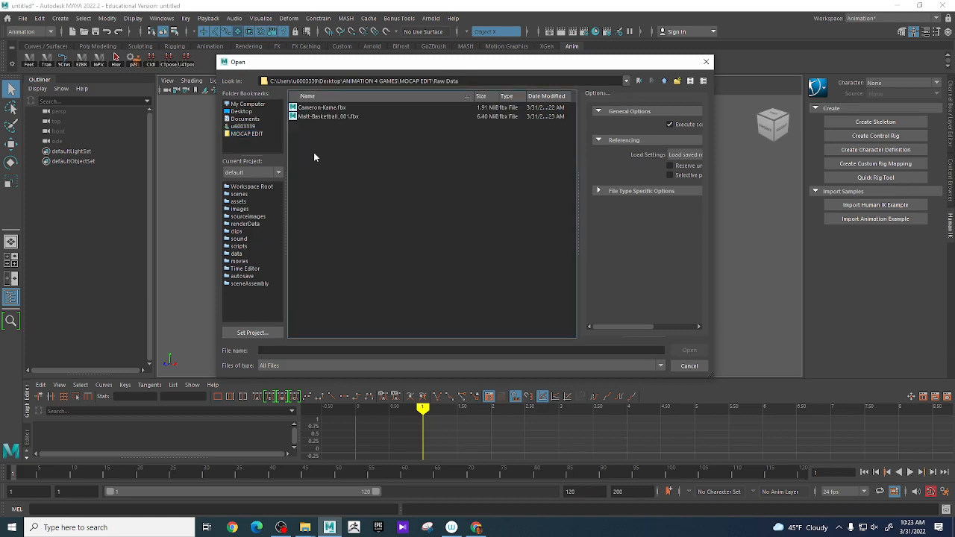
left_click(325, 108)
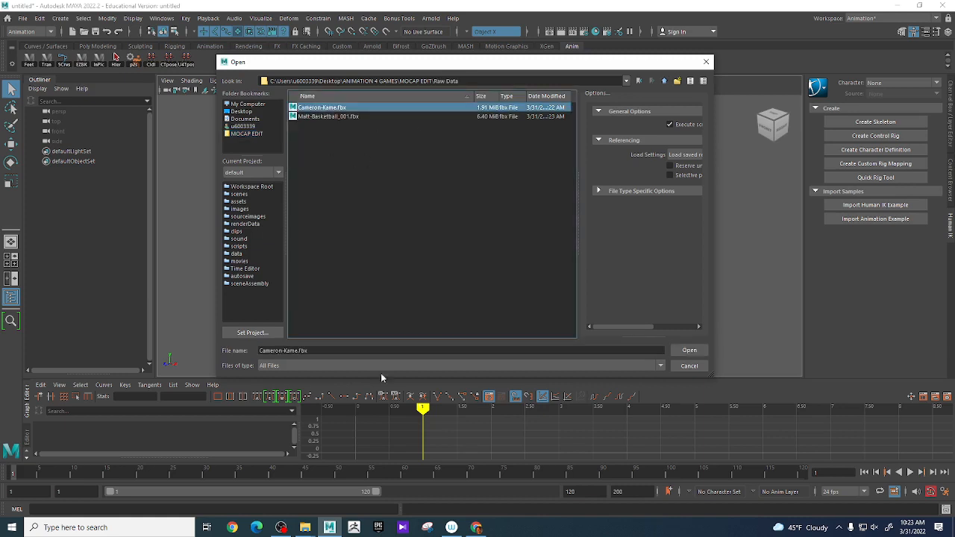
left_click(687, 351)
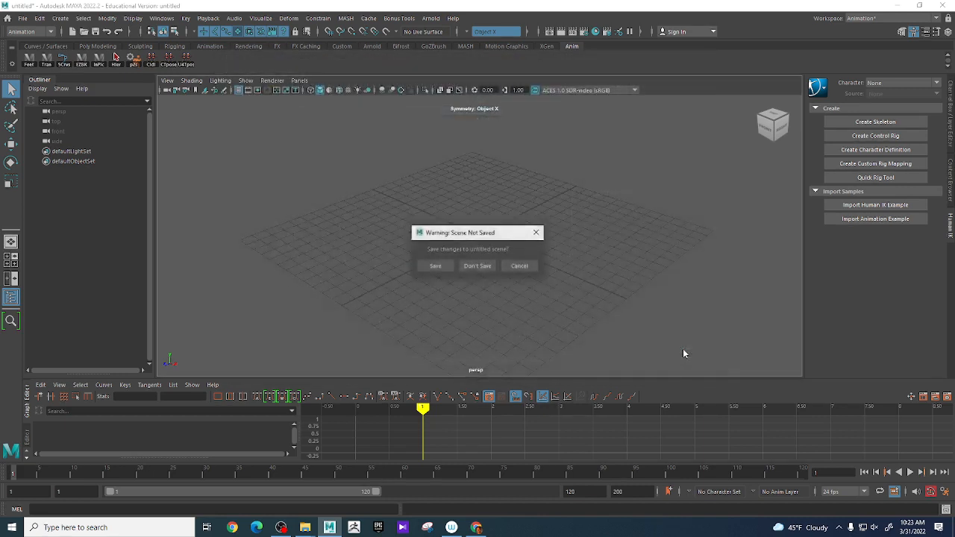
left_click(478, 266)
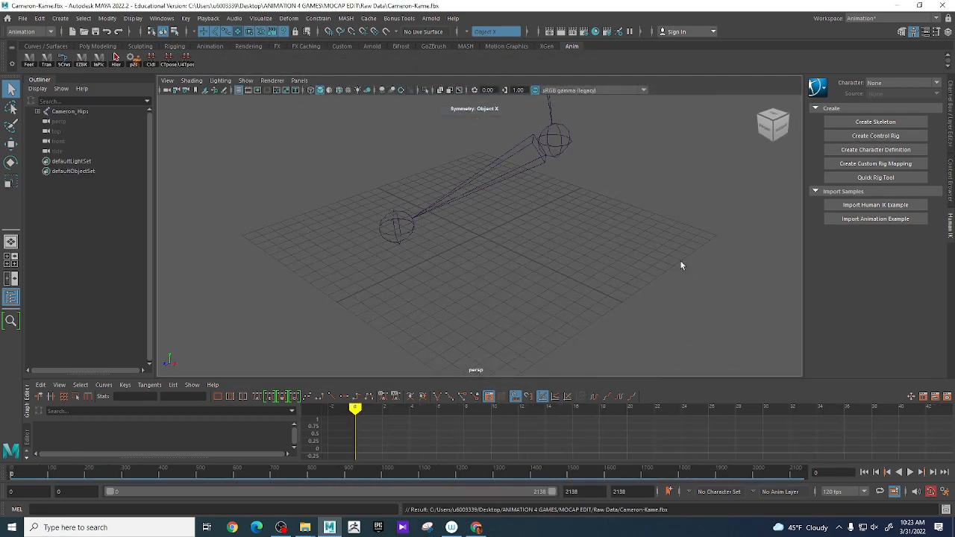
Step: Zoom out and turn the viewport to frame the mocap skeleton from the front
right_click_drag(681, 262, 120, 294, "alt")
right_click_drag(512, 259, 292, 262, "alt")
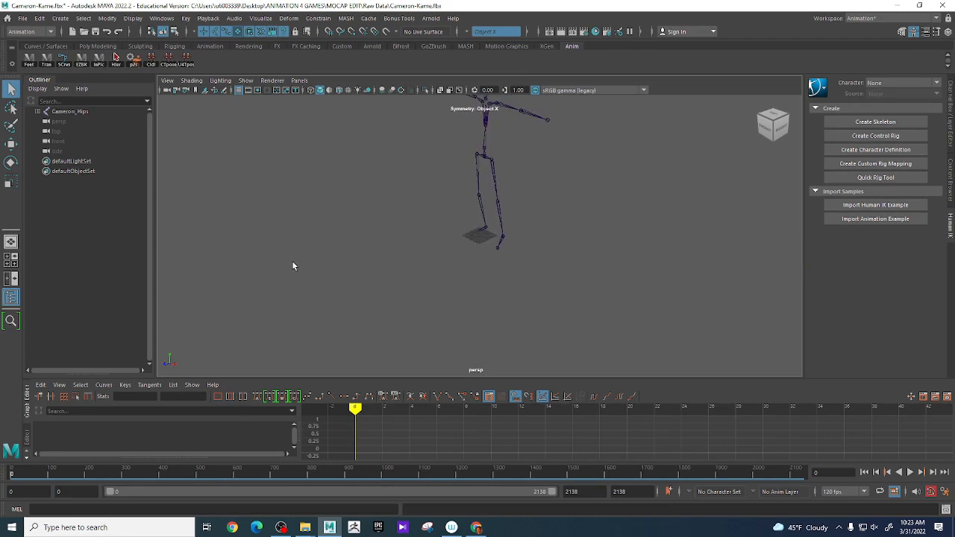
middle_click_drag(322, 207, 241, 264, "alt")
left_click_drag(241, 264, 263, 260, "alt")
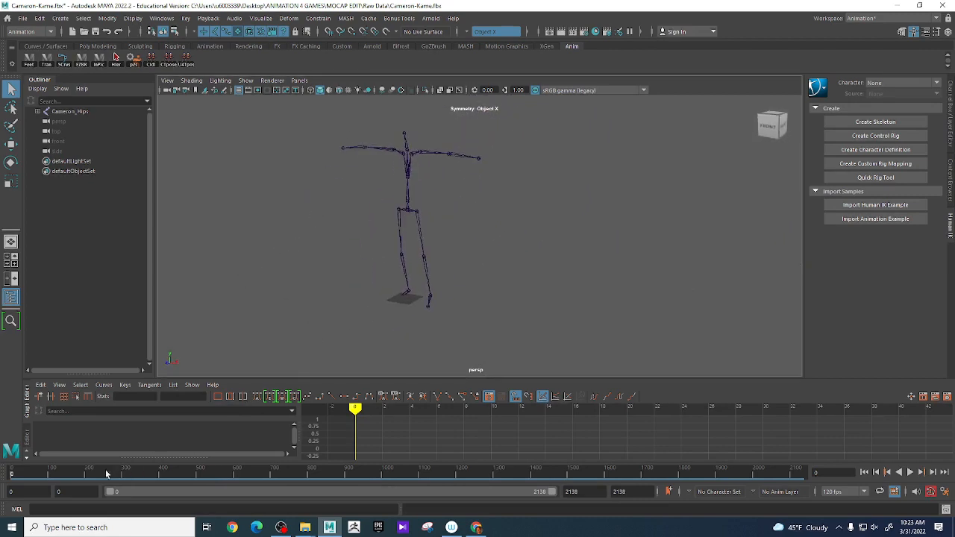
Step: Play the mocap, scrub to frame 1117, and select the hip root joint
key("alt+v")
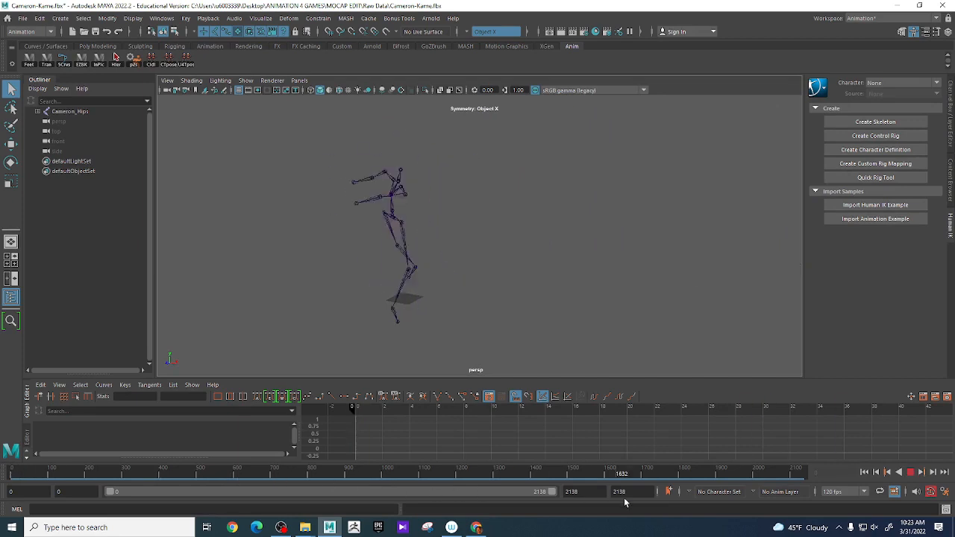
left_click(236, 475)
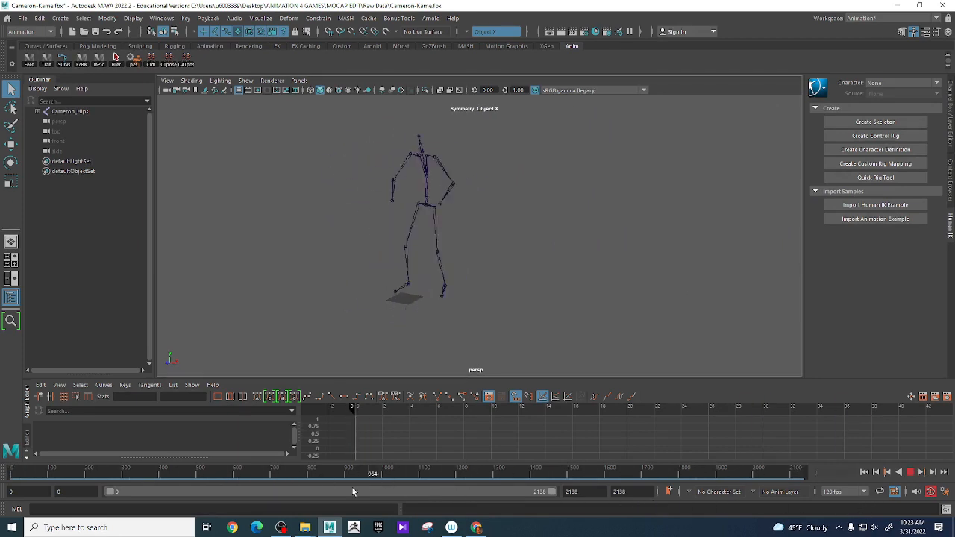
left_click(10, 479)
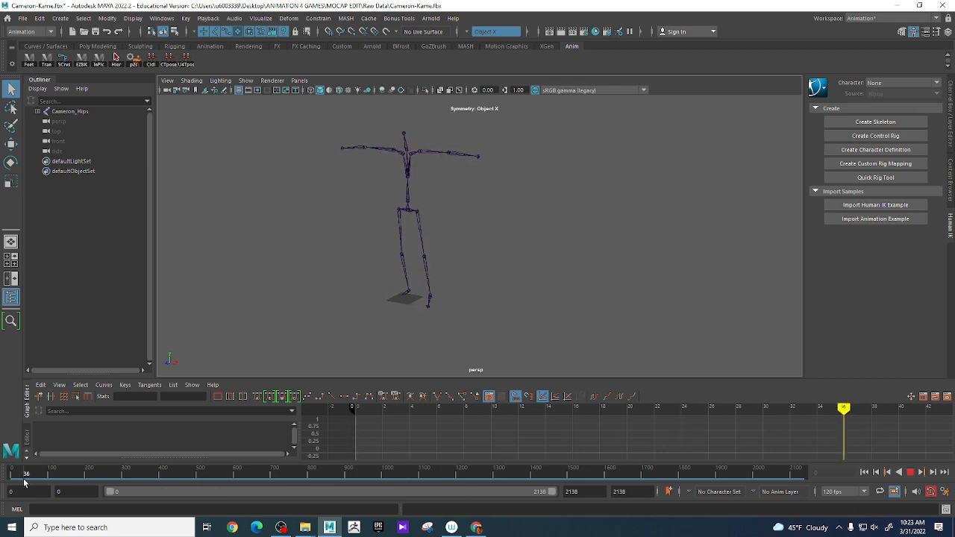
mouse_move(147, 478)
left_mouse_down()
mouse_move(86, 481)
mouse_move(336, 482)
mouse_move(424, 501)
left_mouse_up()
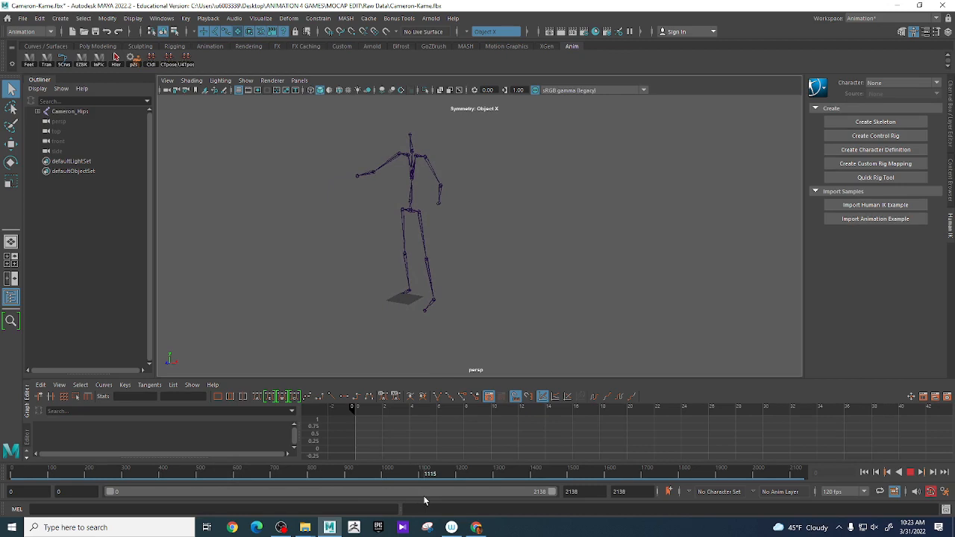
left_click_drag(424, 501, 426, 501)
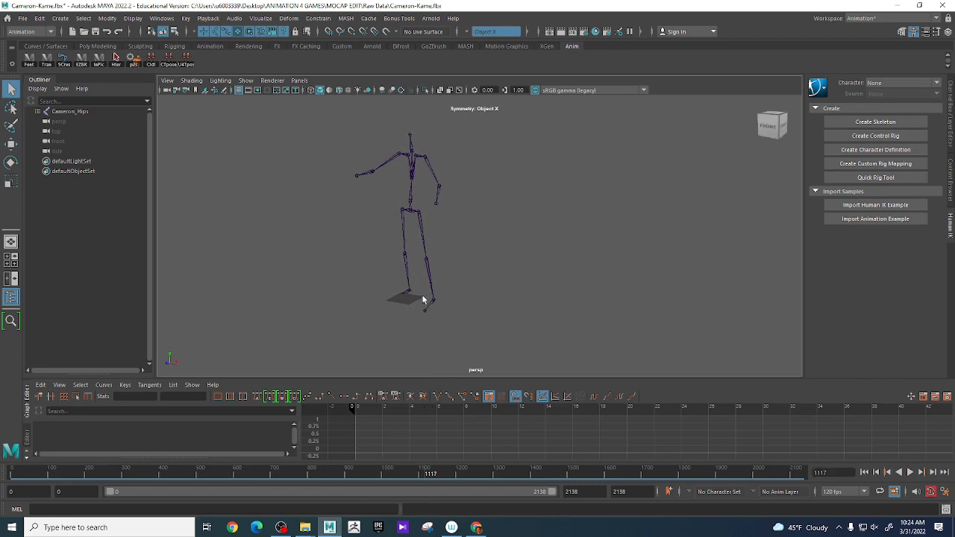
left_click(411, 214)
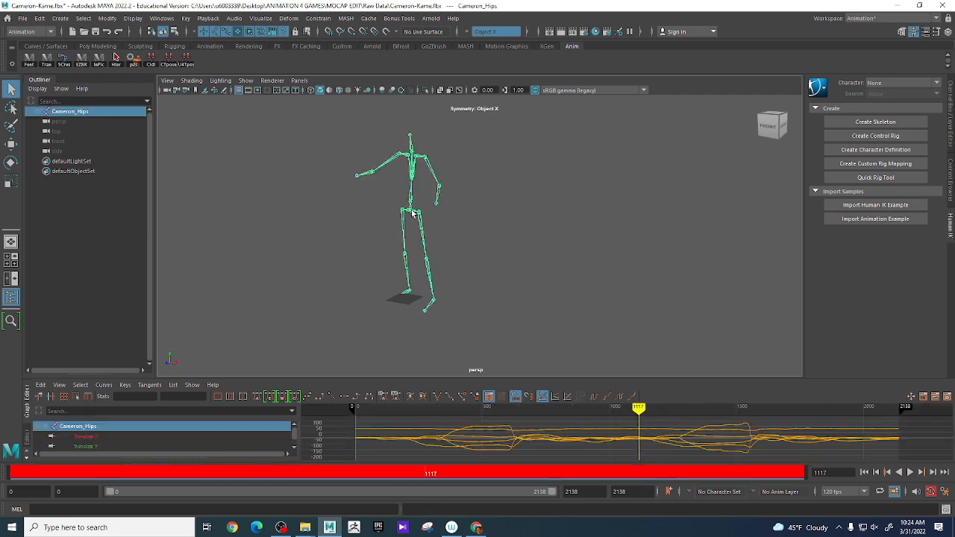
Step: Select the whole joint hierarchy and marquee-select all keys after frame 1117
left_click(116, 61)
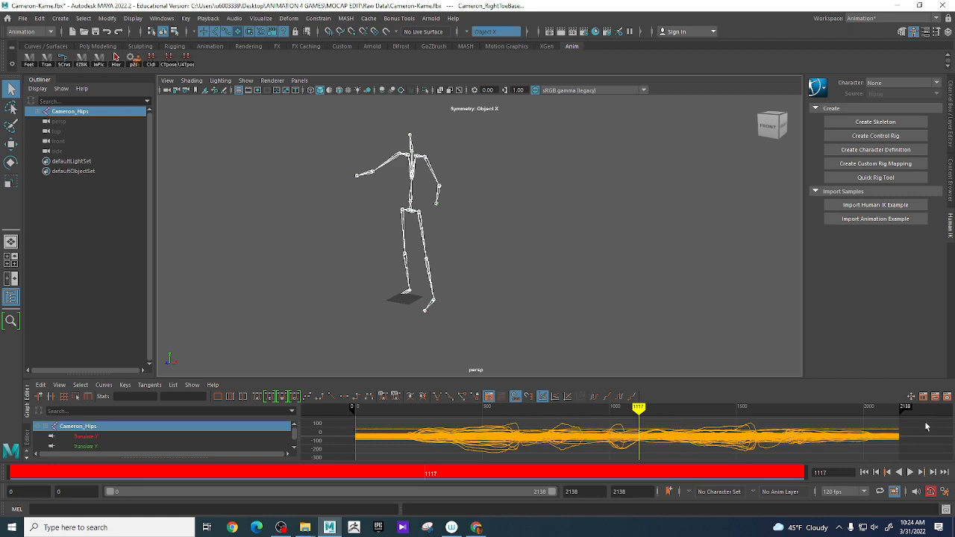
left_click_drag(926, 426, 639, 463)
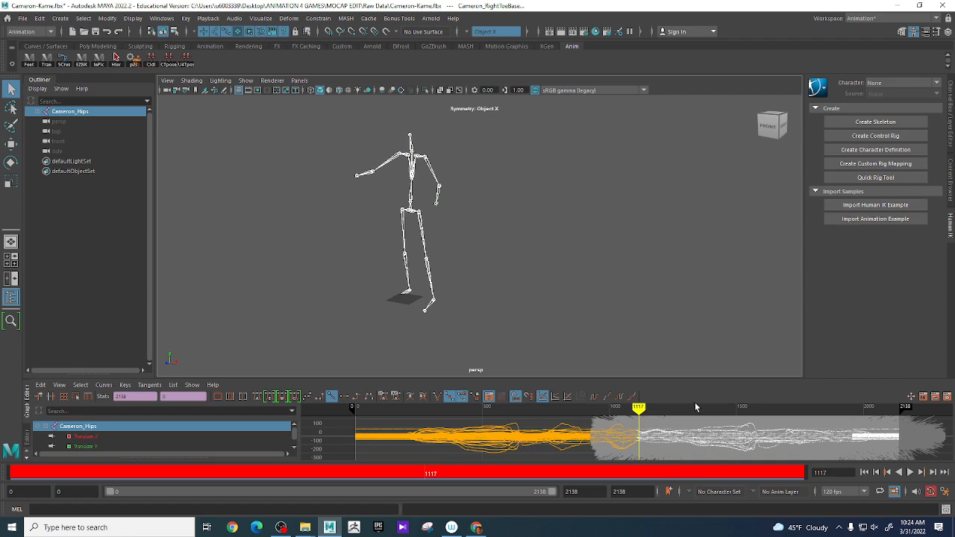
Step: Delete the keys after frame 1117 and scrub back to frame 230
key("Delete")
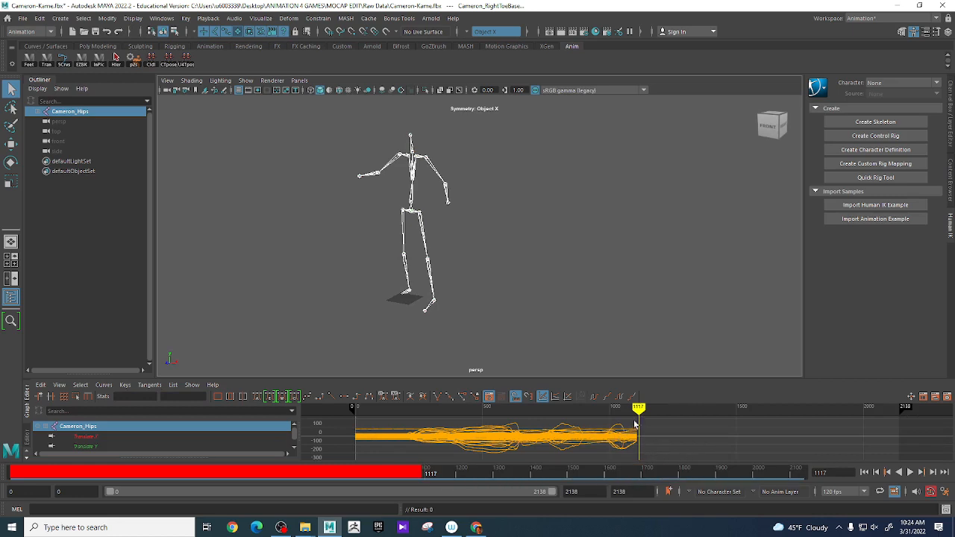
mouse_move(638, 408)
left_mouse_down()
mouse_move(352, 431)
mouse_move(437, 451)
mouse_move(394, 453)
mouse_move(431, 452)
mouse_move(415, 450)
left_mouse_up()
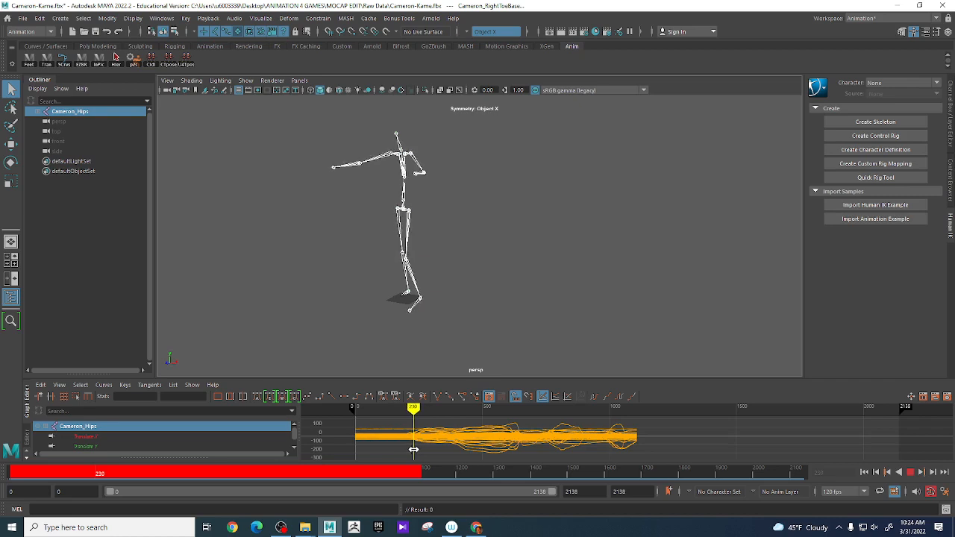
Step: Delete all keys before frame 230, then play back and scrub near the start
mouse_move(340, 425)
left_mouse_down()
mouse_move(415, 463)
mouse_move(413, 455)
left_mouse_up()
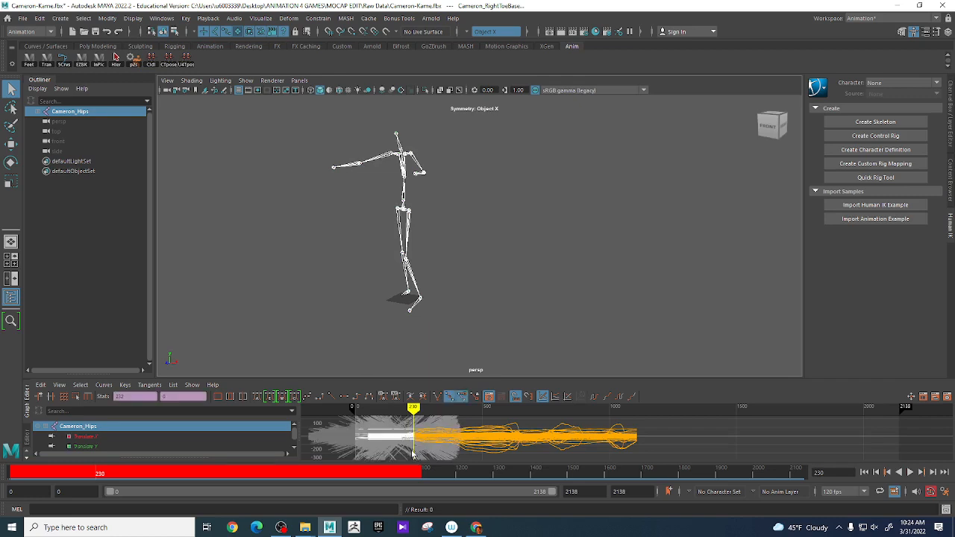
key("Delete")
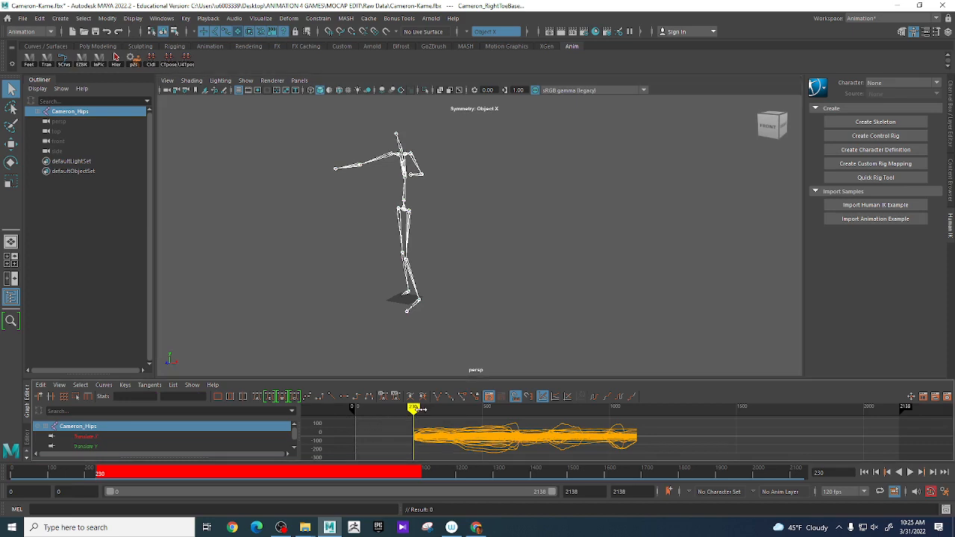
key("alt+v")
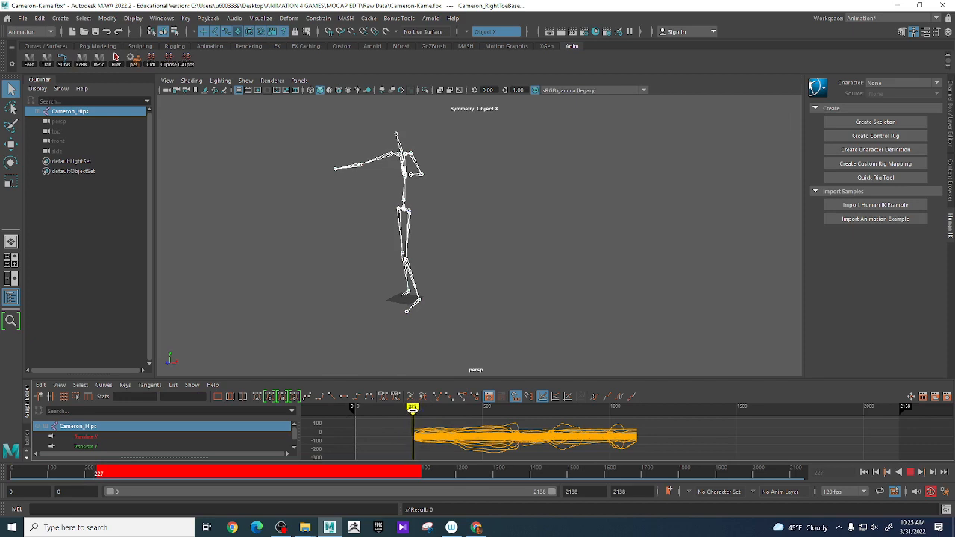
left_click_drag(360, 415, 357, 415)
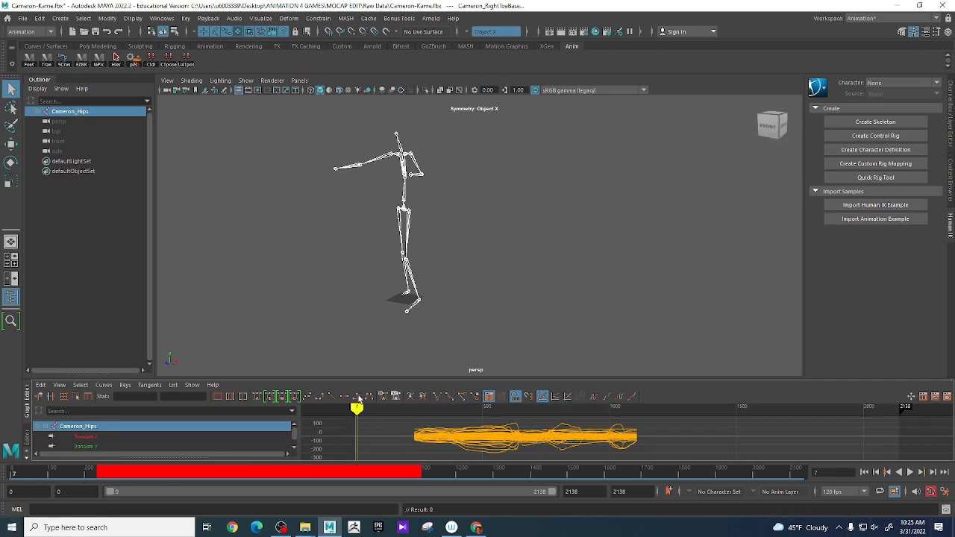
Step: Return to frame 0, snap the skeleton to the stored reference pose, then jump to frame 1117
left_click_drag(357, 406, 355, 407)
left_click_drag(14, 474, 1, 477)
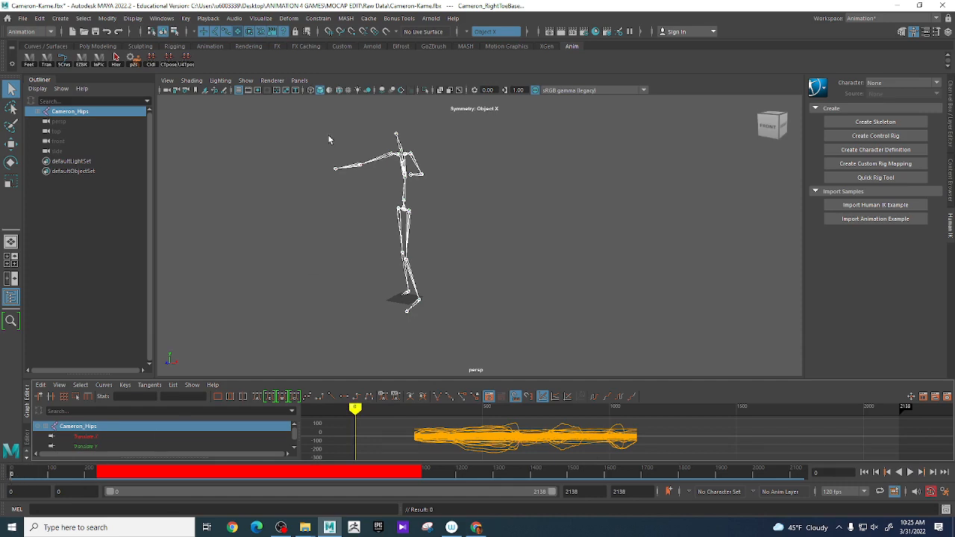
left_click(151, 64)
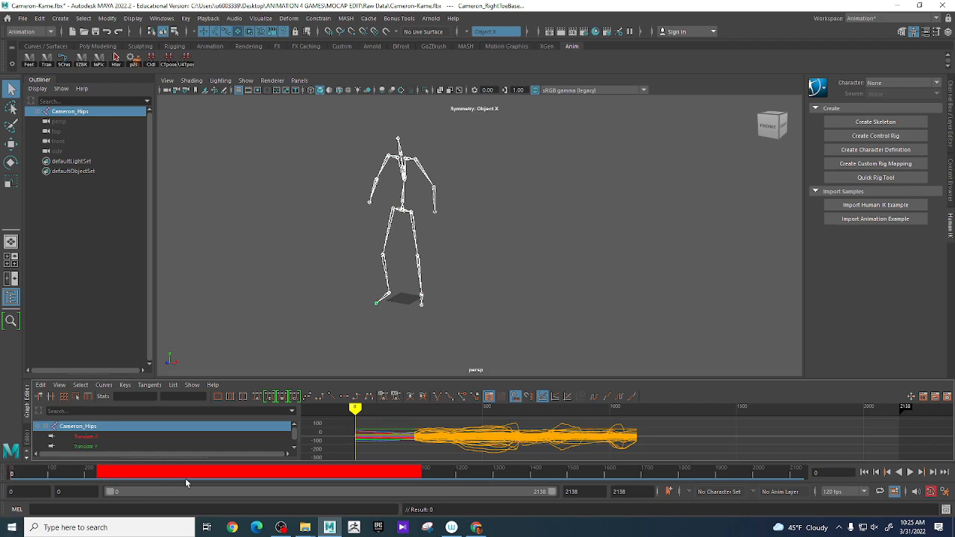
left_click(426, 475)
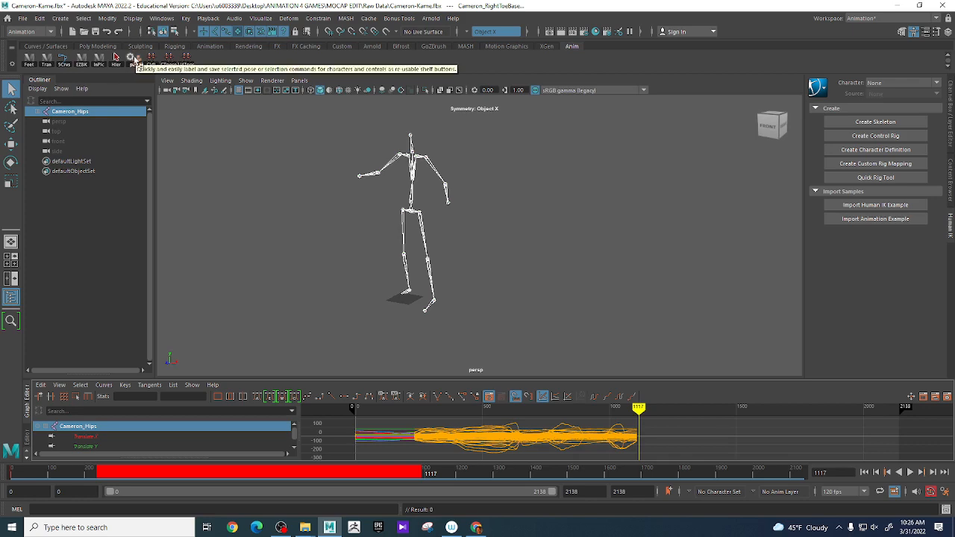
Step: Apply a stored pose from the pose shelf and scrub the motion to frame 994
left_click(132, 58)
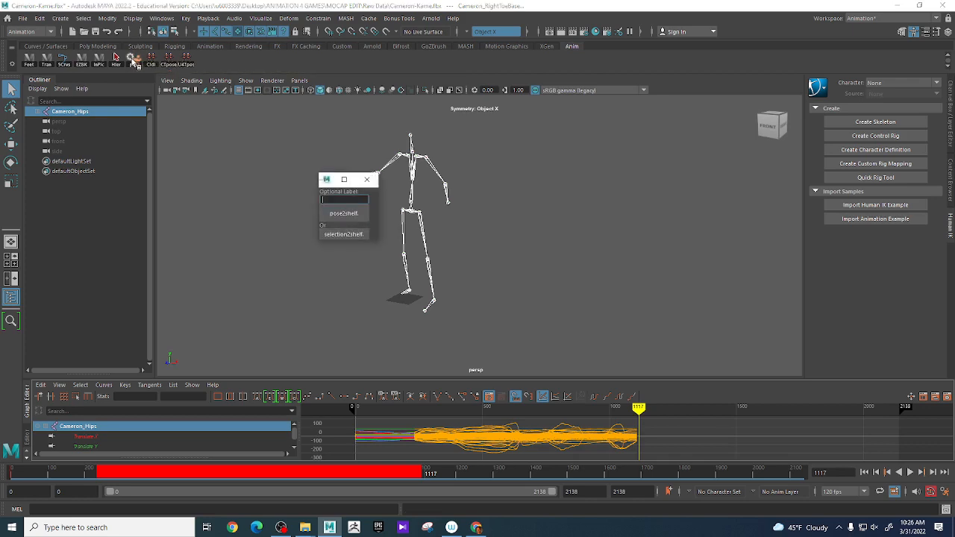
left_click(366, 179)
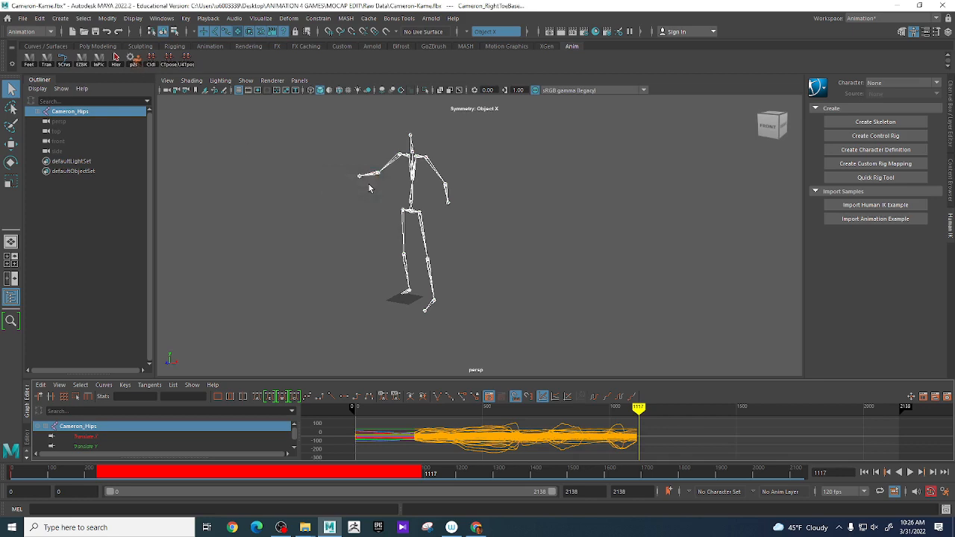
left_click(151, 60)
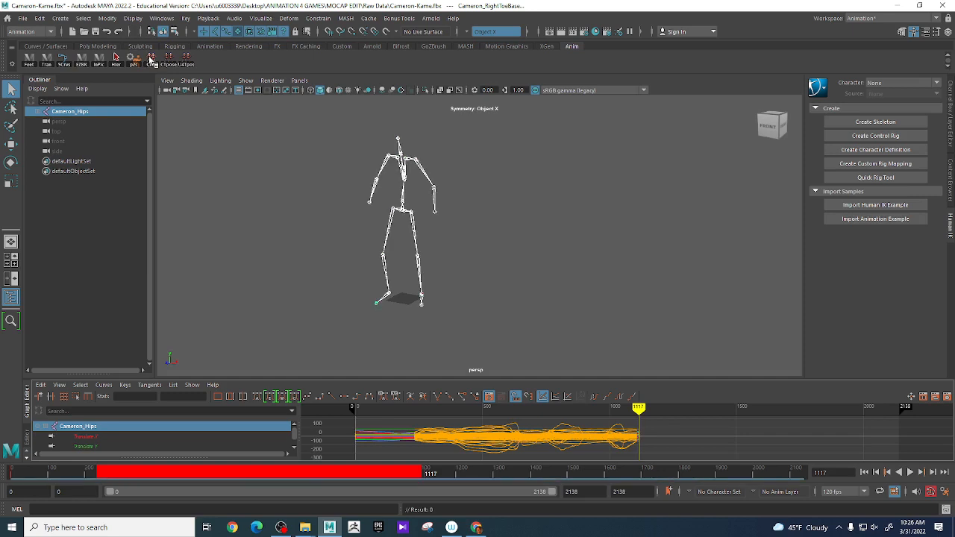
mouse_move(450, 469)
left_mouse_down()
mouse_move(142, 441)
mouse_move(1, 464)
mouse_move(158, 473)
mouse_move(198, 489)
mouse_move(7, 489)
mouse_move(47, 473)
mouse_move(90, 503)
mouse_move(211, 534)
left_mouse_up()
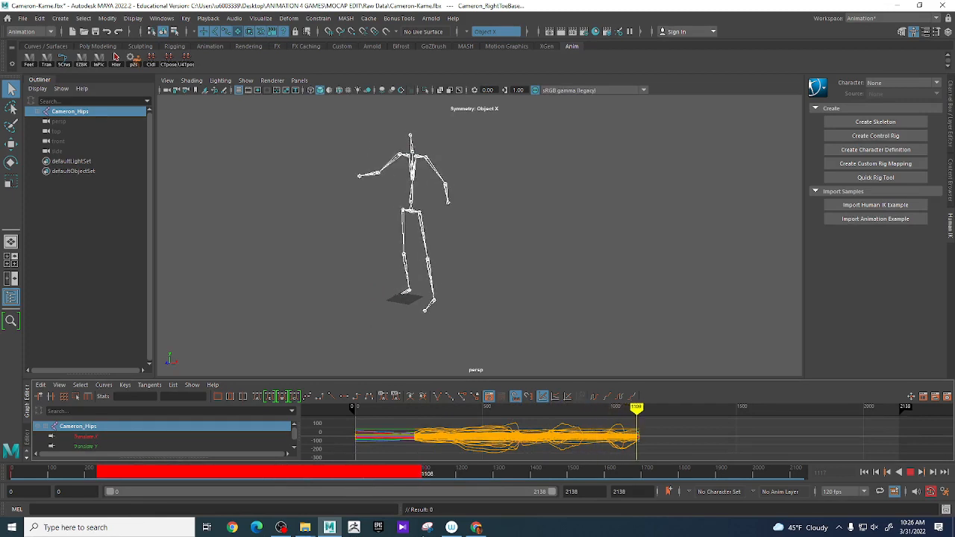
mouse_move(412, 536)
left_mouse_down()
mouse_move(294, 536)
mouse_move(353, 534)
left_mouse_up()
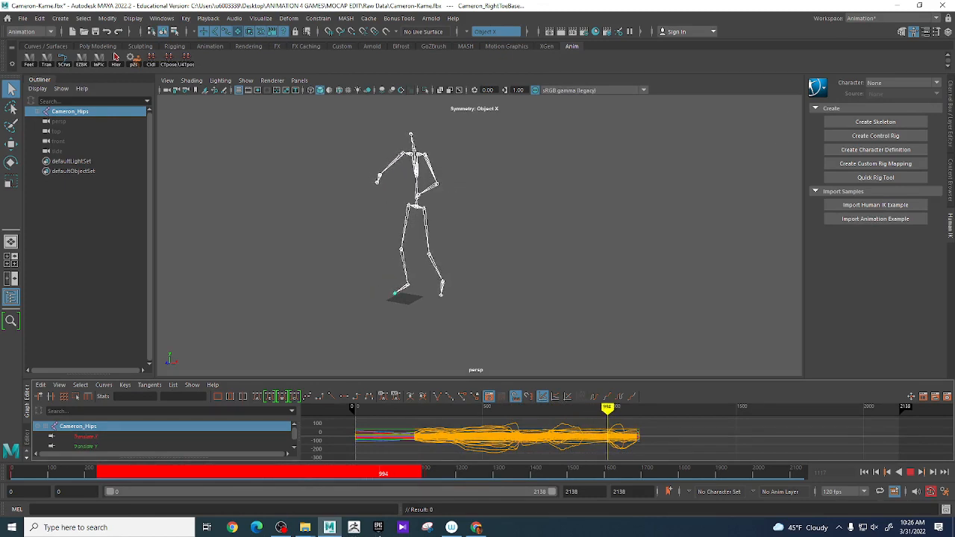
scroll(612, 449, "up", 3)
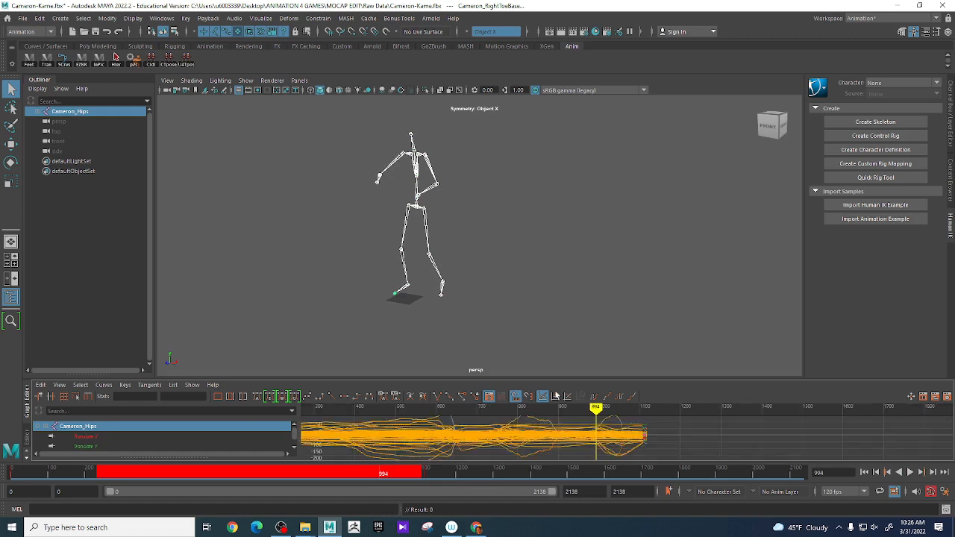
Step: Enlarge the Graph Editor, select the joint hierarchy, and delete all keys after frame 994
left_click_drag(558, 378, 558, 263)
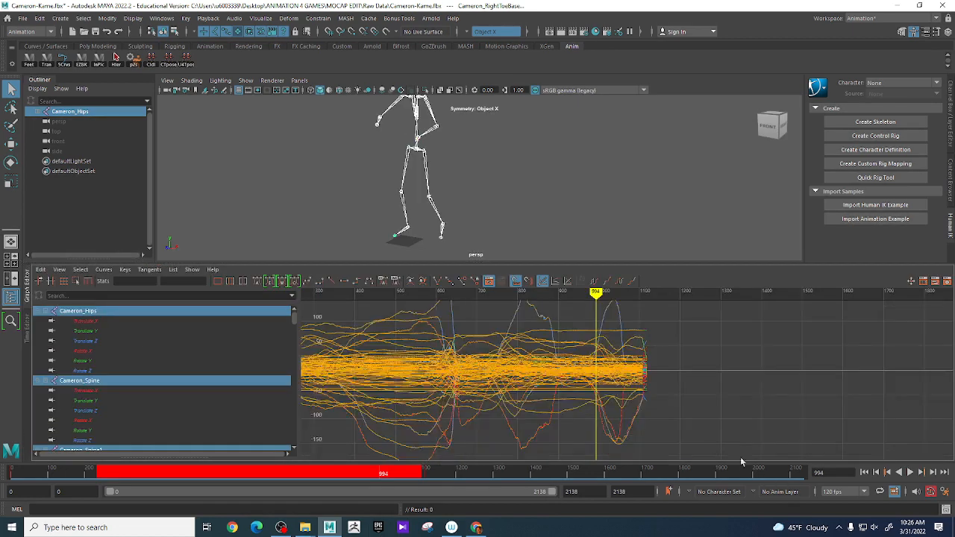
scroll(692, 373, "down", 3)
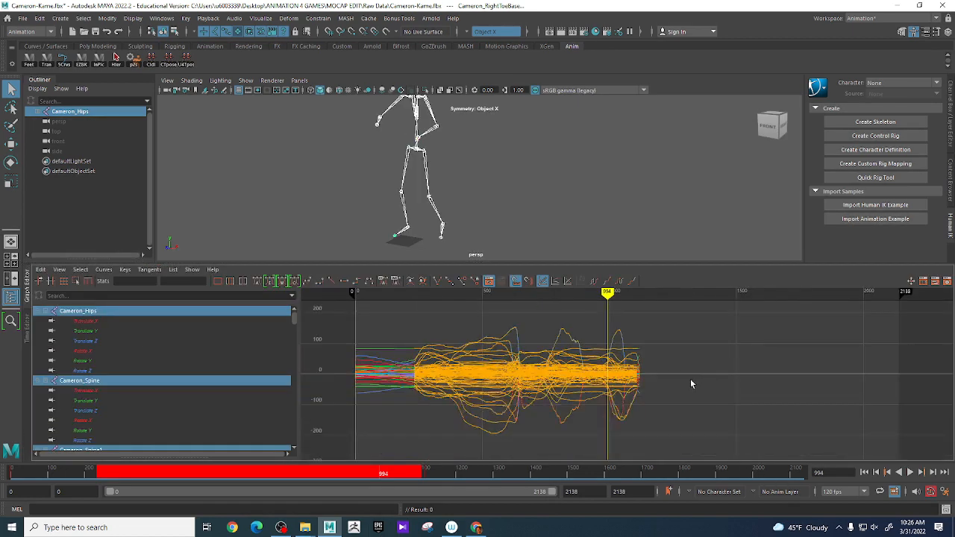
left_click(115, 63)
mouse_move(604, 314)
left_mouse_down()
mouse_move(627, 448)
mouse_move(642, 455)
left_mouse_up()
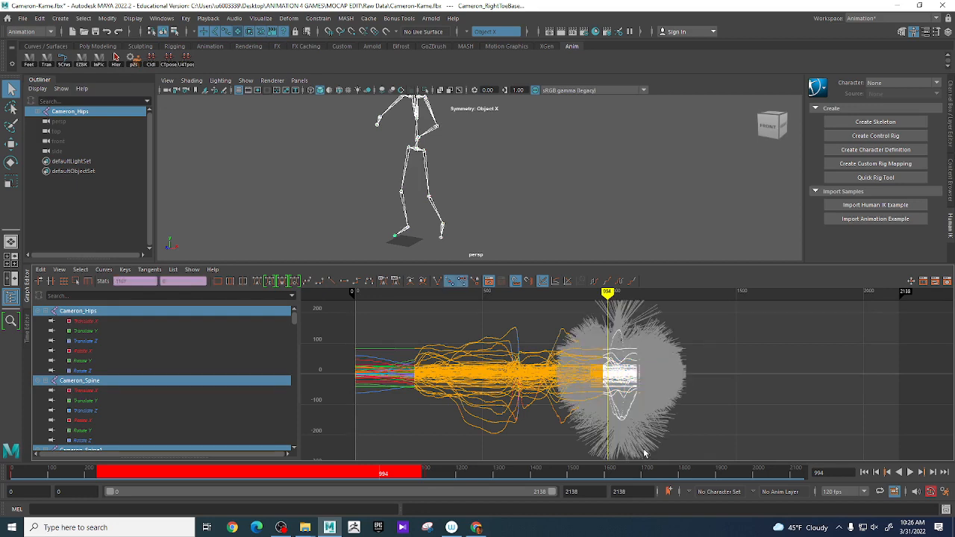
key("Delete")
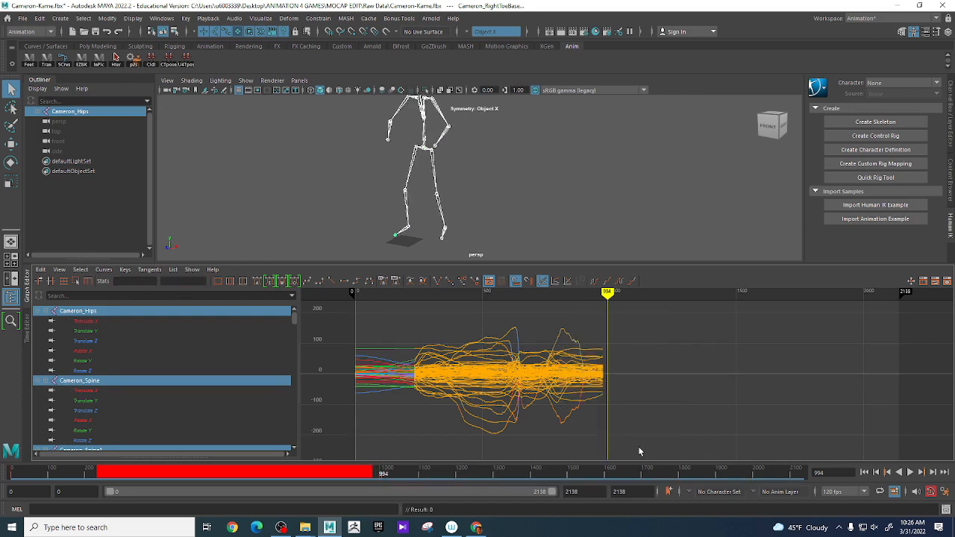
left_click_drag(481, 482, 374, 480)
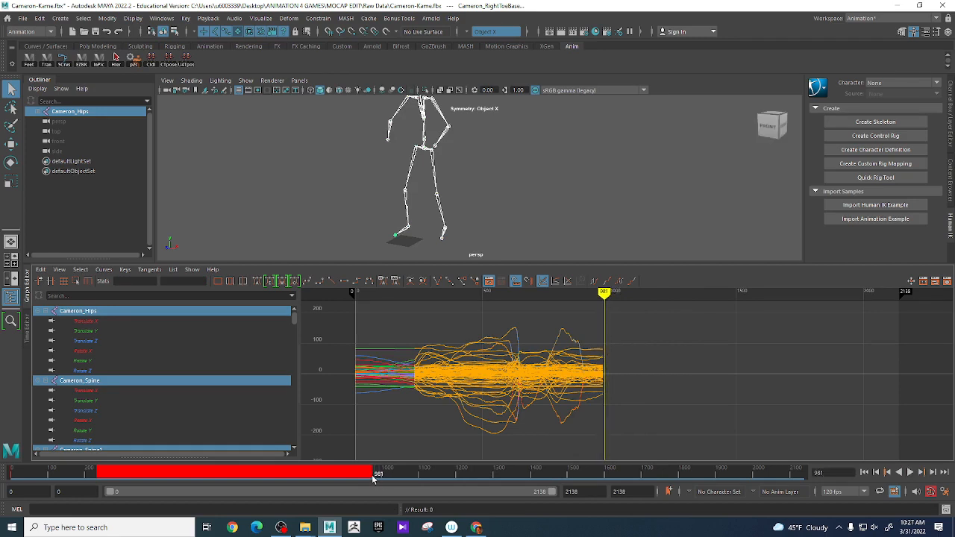
Step: Scrub to frame 117, marquee-select the keys from there onward, and switch to the Move tool
left_click(151, 63)
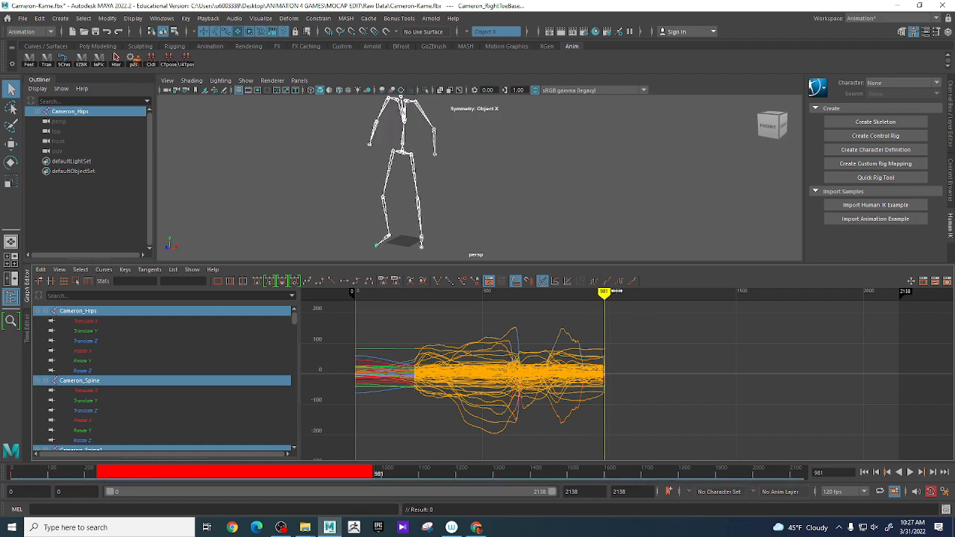
mouse_move(603, 296)
left_mouse_down()
mouse_move(350, 301)
mouse_move(617, 353)
mouse_move(352, 376)
mouse_move(463, 383)
mouse_move(359, 386)
mouse_move(388, 388)
mouse_move(358, 388)
mouse_move(385, 400)
left_mouse_up()
scroll(647, 418, "up", 2)
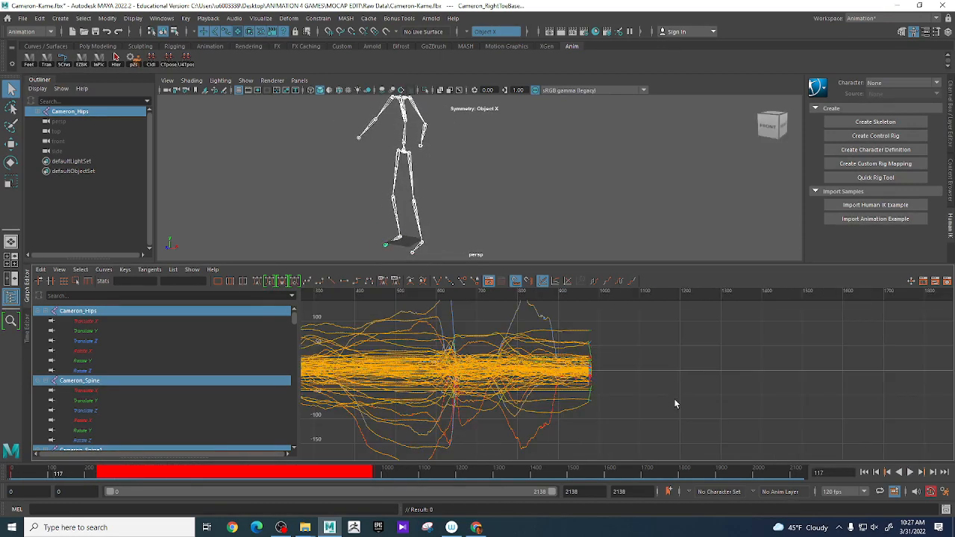
scroll(676, 398, "down", 2)
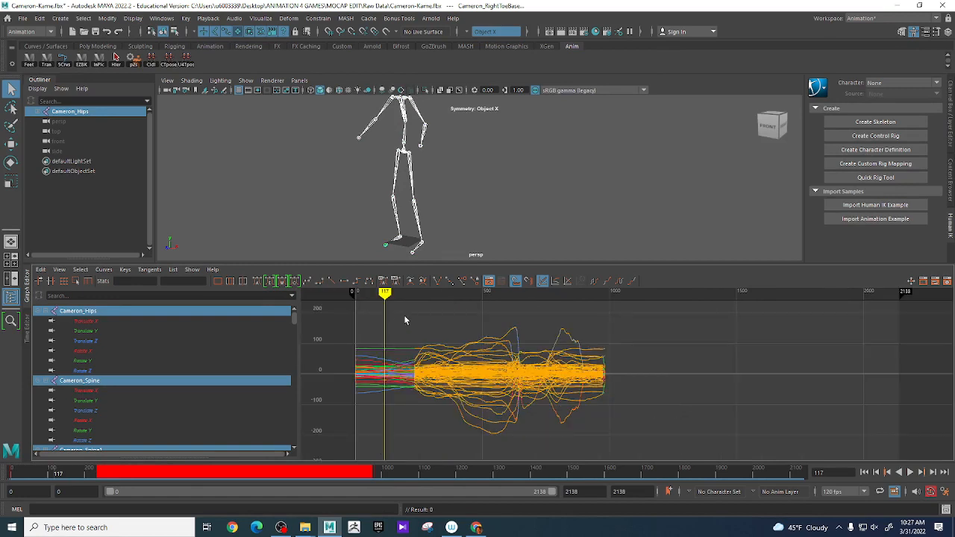
left_click_drag(395, 312, 614, 448)
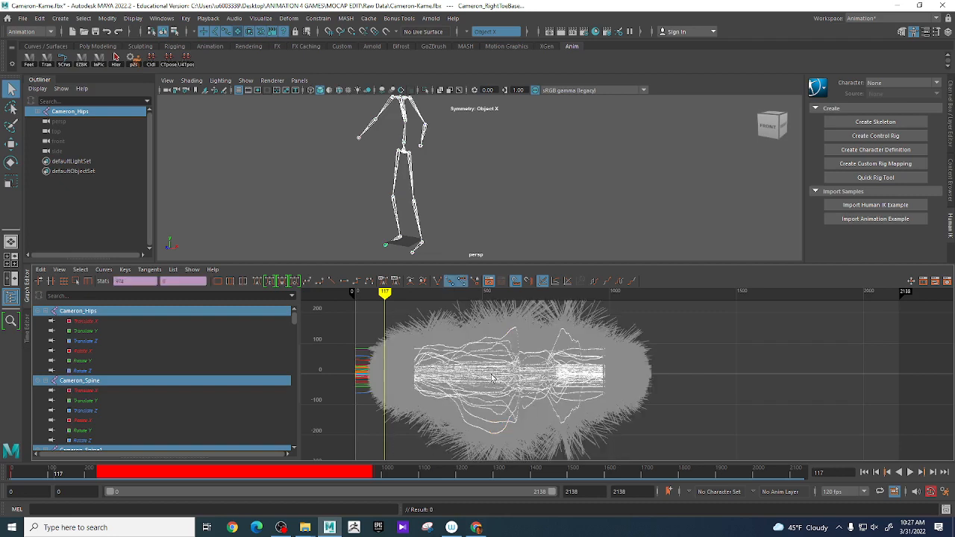
key("w")
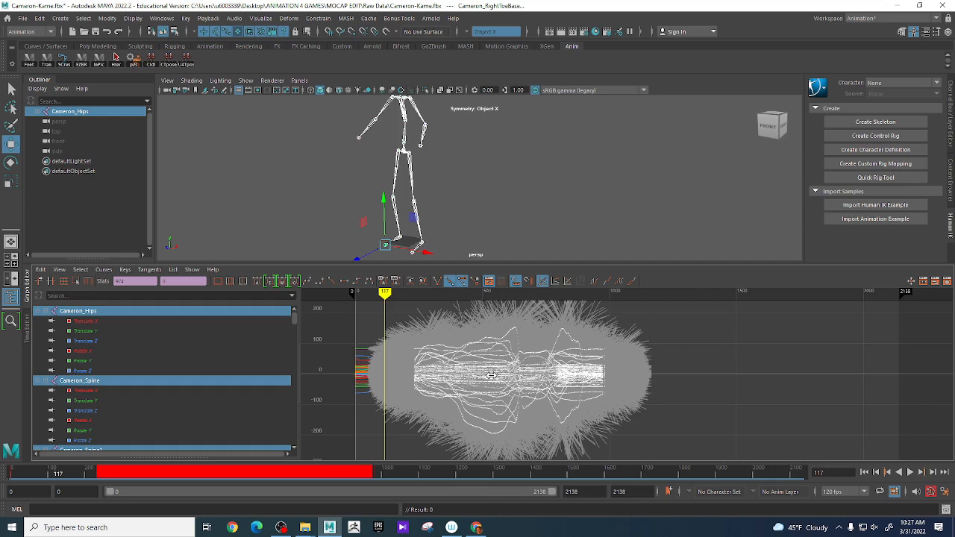
Step: Drag the selected keys left so the motion begins near frame 0
middle_click_drag(484, 376, 443, 377, "shift")
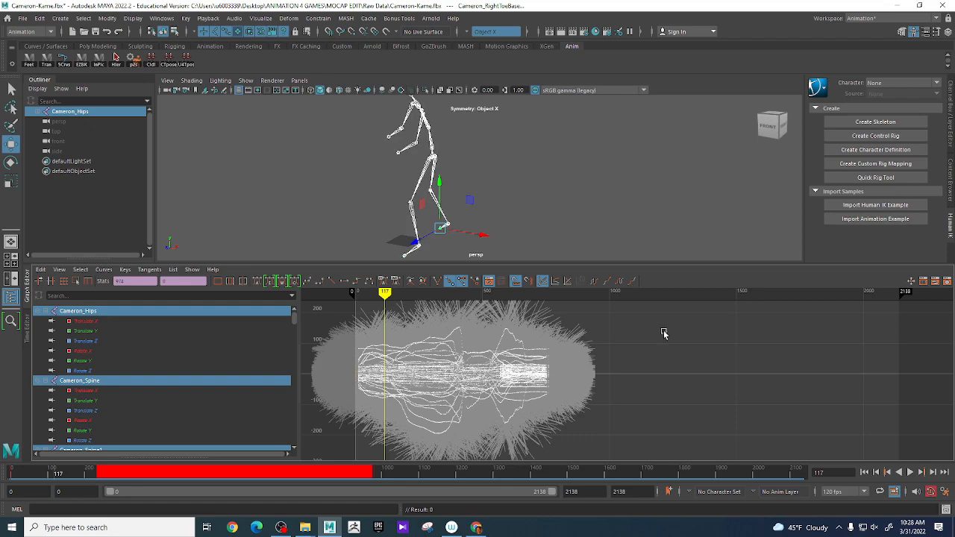
Step: Deselect the shifted keys and widen the Graph Editor view around the Cameron_Hips curves
left_click(667, 370)
scroll(668, 371, "up", 3)
scroll(677, 409, "down", 8)
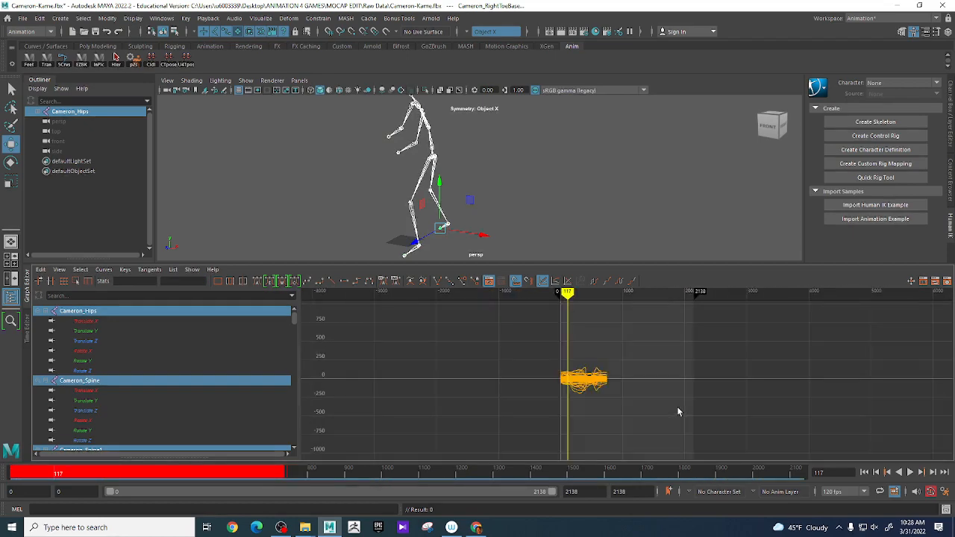
scroll(677, 409, "up", 2)
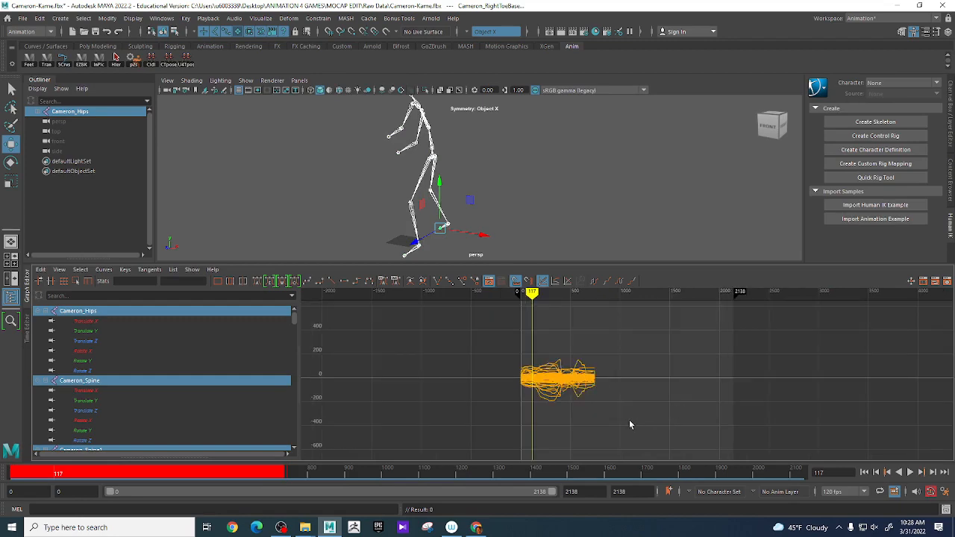
scroll(565, 430, "up", 5)
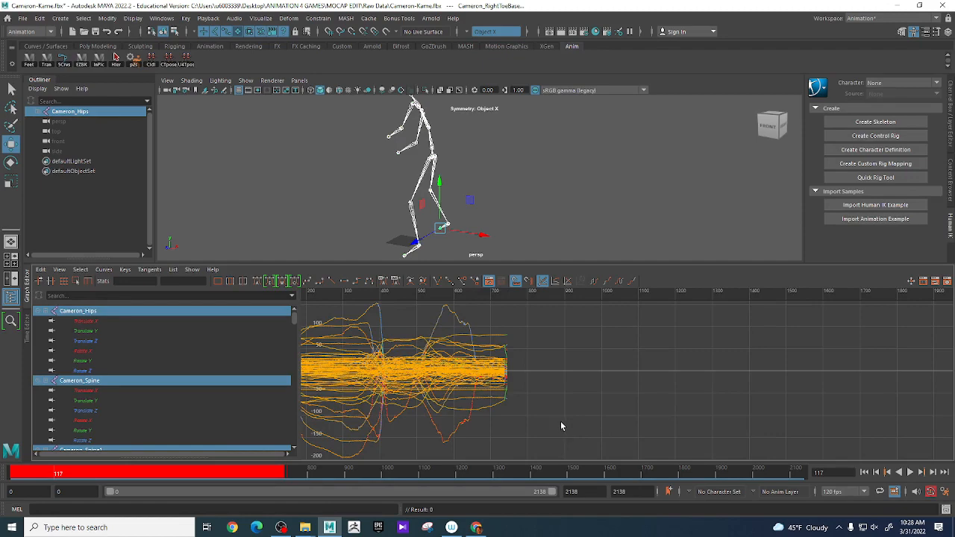
mouse_move(561, 422)
right_mouse_down("alt")
mouse_move(624, 395)
mouse_move(726, 390)
right_mouse_up("alt")
middle_click_drag(727, 390, 749, 394, "alt")
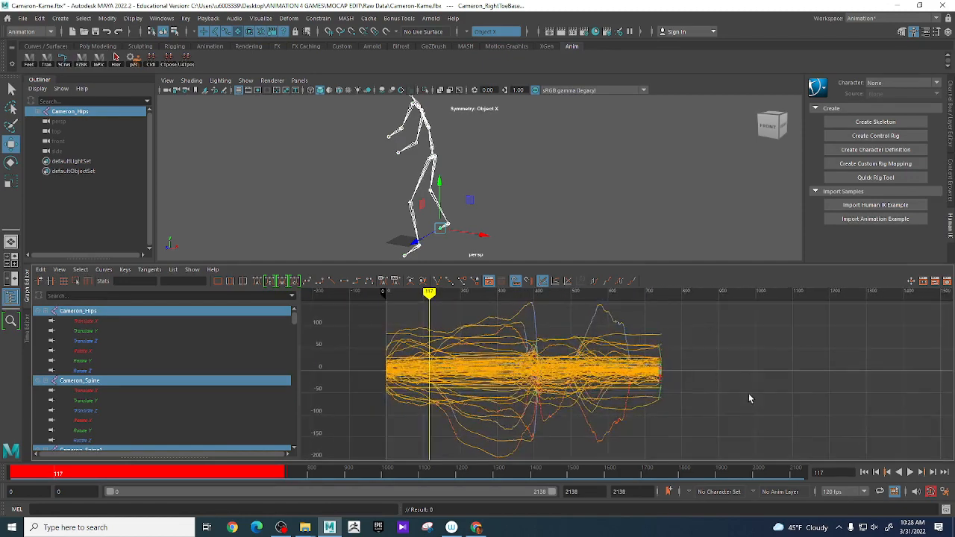
Step: Scrub through the trimmed motion and bring the time marker back to frame 0
mouse_move(437, 290)
left_mouse_down()
mouse_move(386, 294)
mouse_move(560, 351)
mouse_move(667, 367)
mouse_move(427, 374)
left_mouse_up()
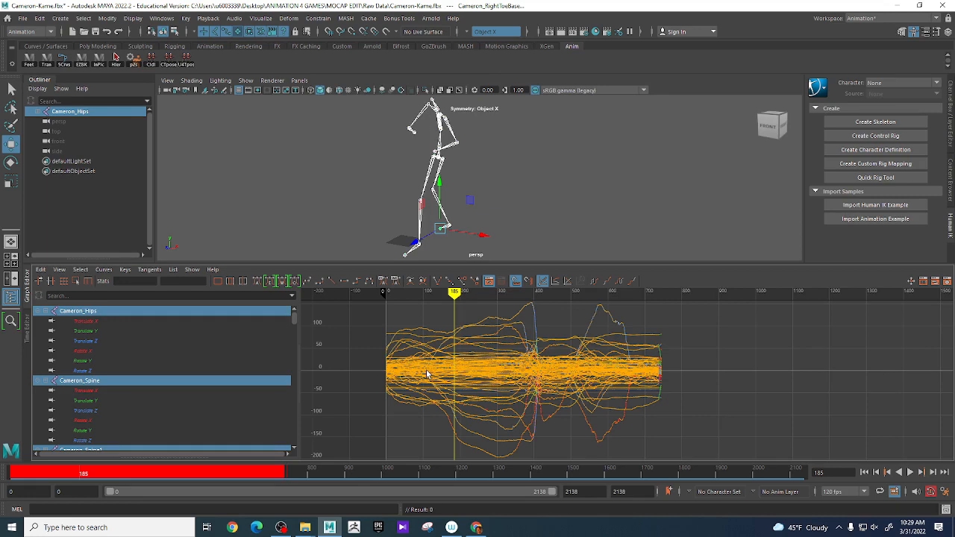
mouse_move(454, 292)
left_mouse_down()
mouse_move(515, 293)
mouse_move(395, 292)
mouse_move(665, 313)
left_mouse_up()
mouse_move(459, 323)
left_mouse_down()
mouse_move(361, 330)
mouse_move(386, 328)
left_mouse_up()
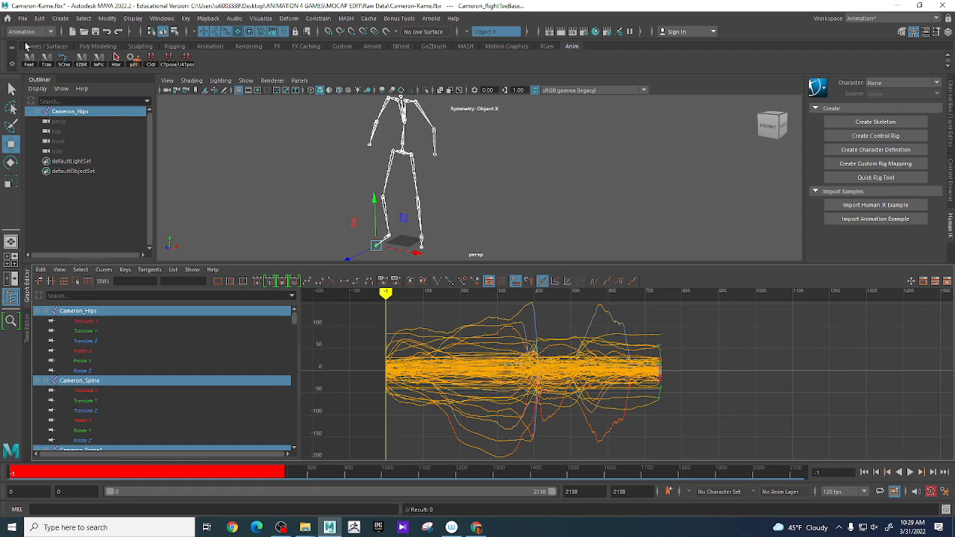
Step: Save the scene as Cameron-Kame_01.ma (Maya ASCII) in the MOCAP EDIT IK folder
left_click(22, 18)
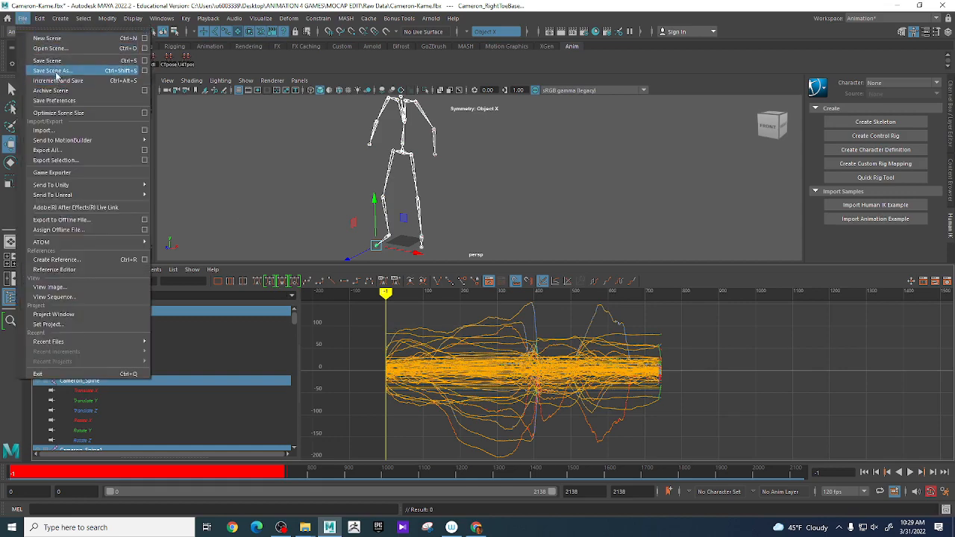
left_click(60, 70)
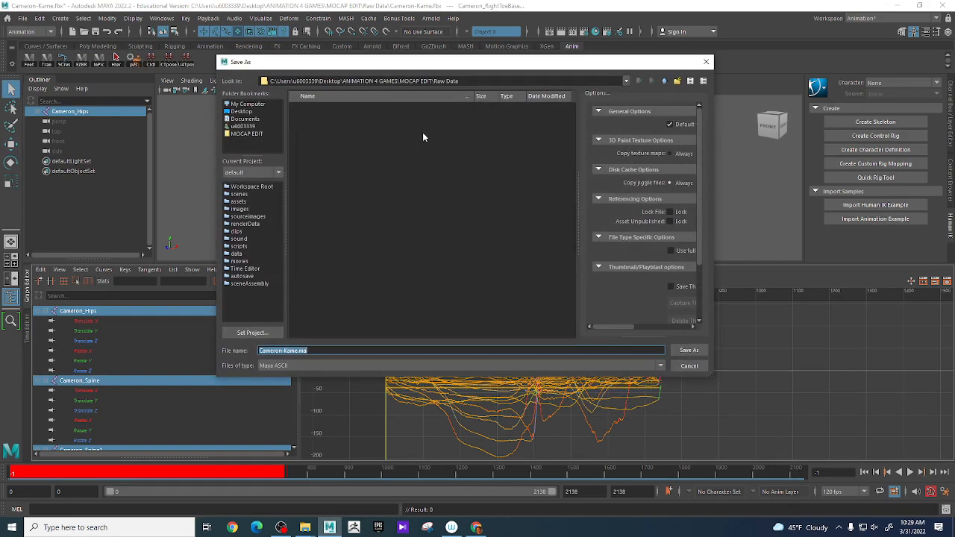
left_click(248, 134)
left_click(310, 144)
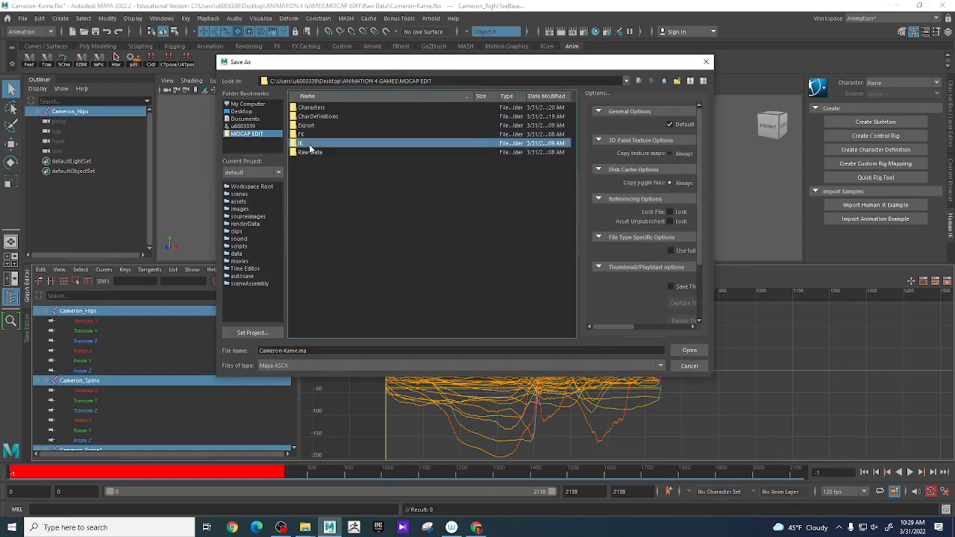
double_click(309, 145)
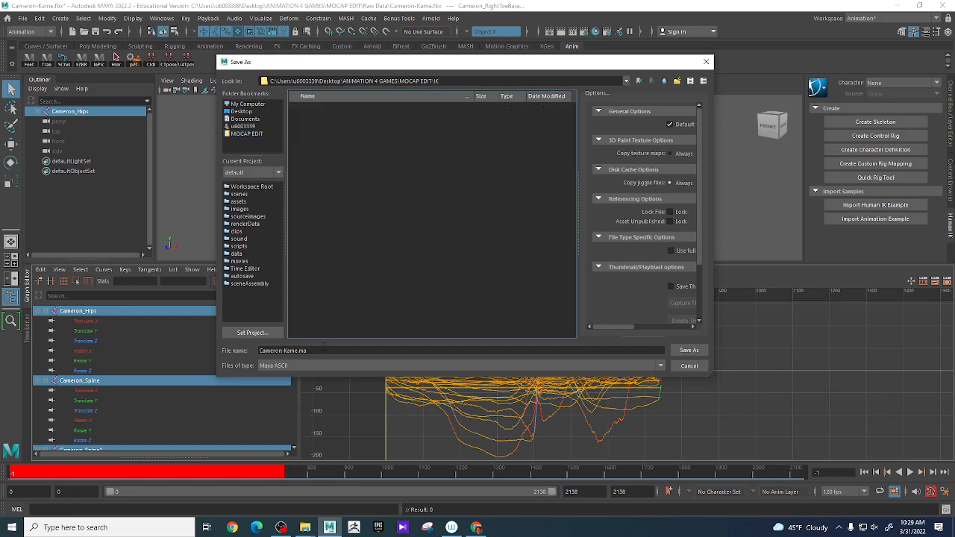
left_click(326, 350)
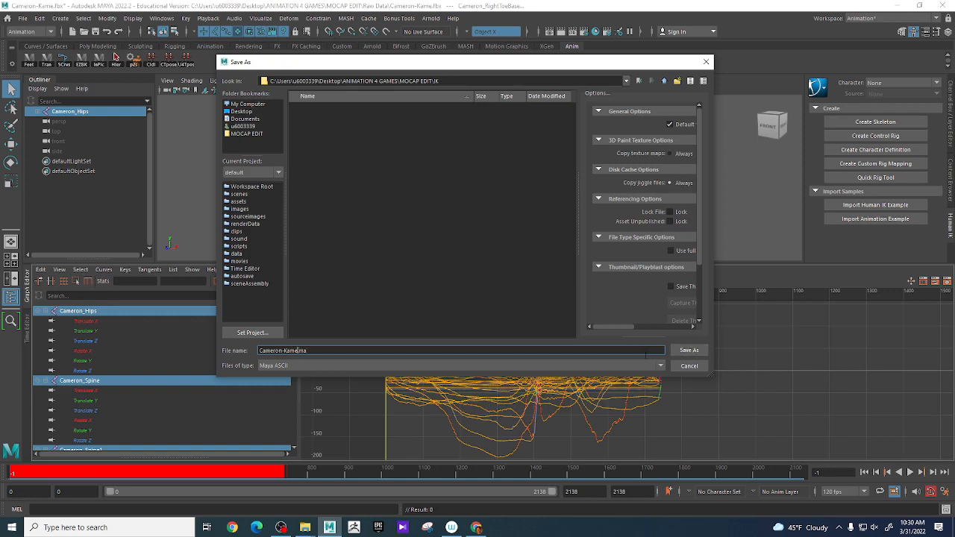
type("l")
key("BackSpace")
type("_01")
left_click(689, 351)
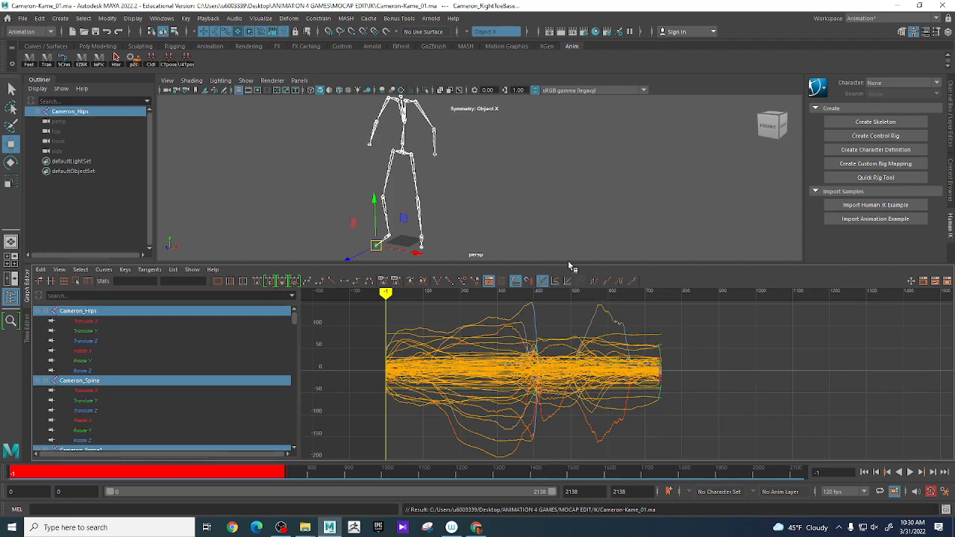
Step: Enlarge the perspective view above the Graph Editor and frame the Cameron_Hips skeleton front-on
left_click_drag(569, 271, 576, 347)
right_click_drag(595, 204, 598, 245, "alt")
mouse_move(559, 270)
left_mouse_down("alt")
mouse_move(570, 240)
mouse_move(568, 255)
left_mouse_up("alt")
middle_click_drag(567, 254, 567, 249, "alt")
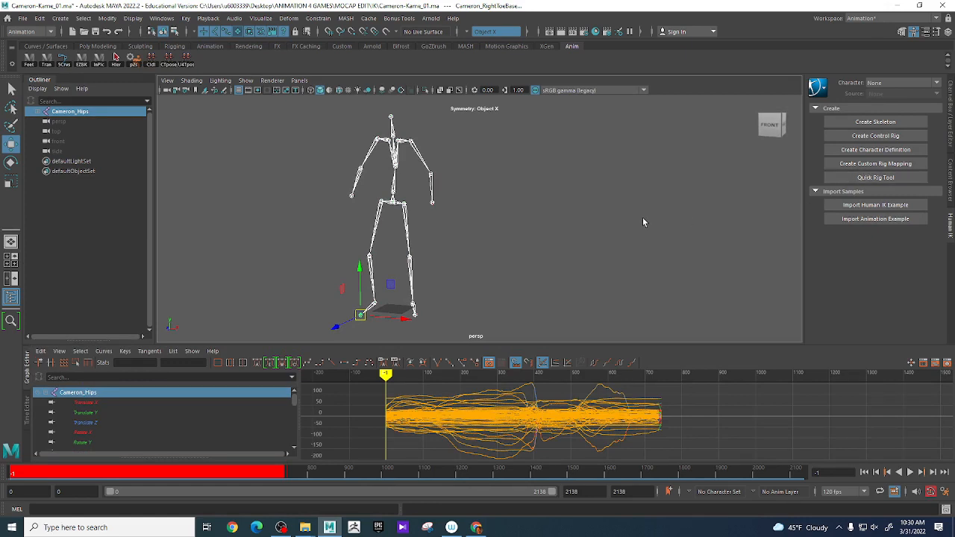
Step: Set the playback start frame to -1, play the mocap, and return the time to -1
key("alt+v")
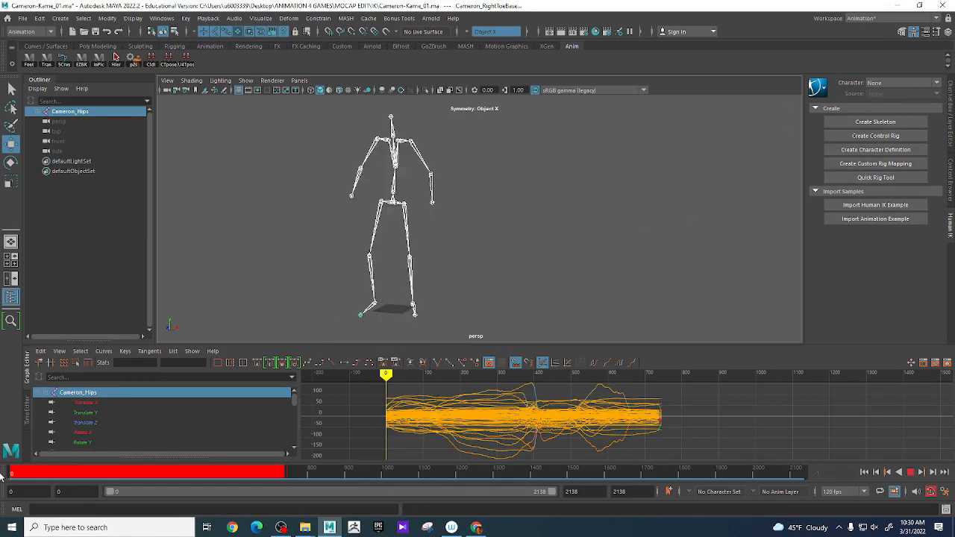
key("alt+v")
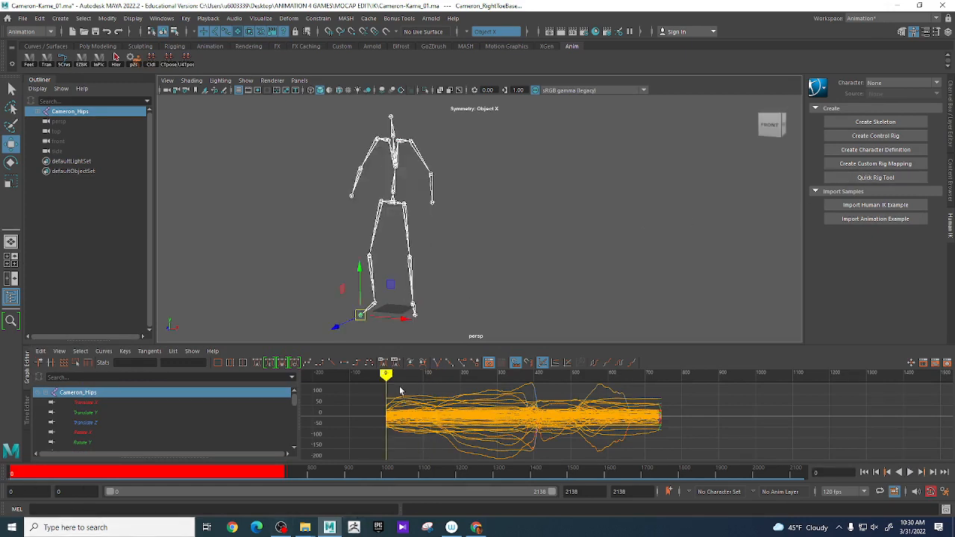
left_click_drag(385, 376, 384, 376)
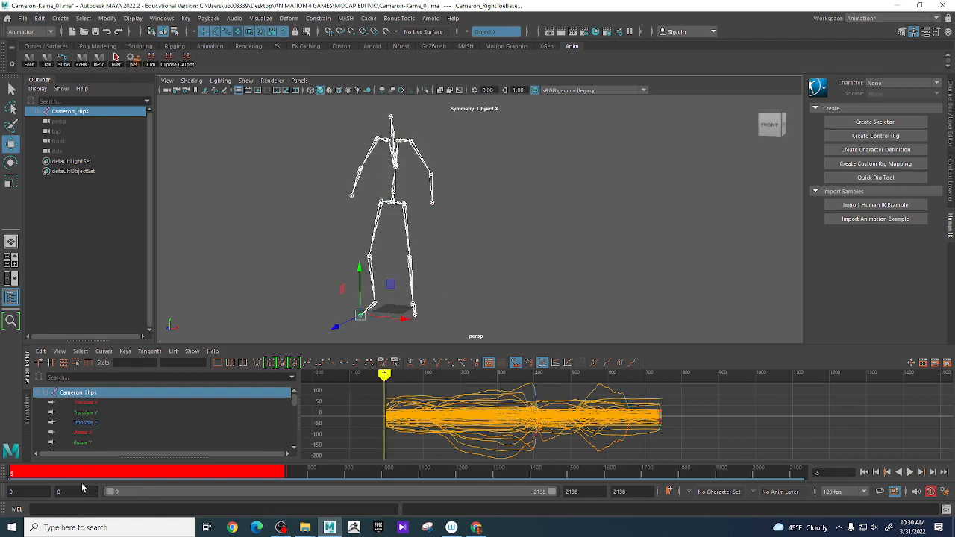
left_click(10, 491)
type("-1")
key("Return")
key("Tab")
type("-1")
key("Return")
key("alt+v")
left_click_drag(102, 483, 0, 493)
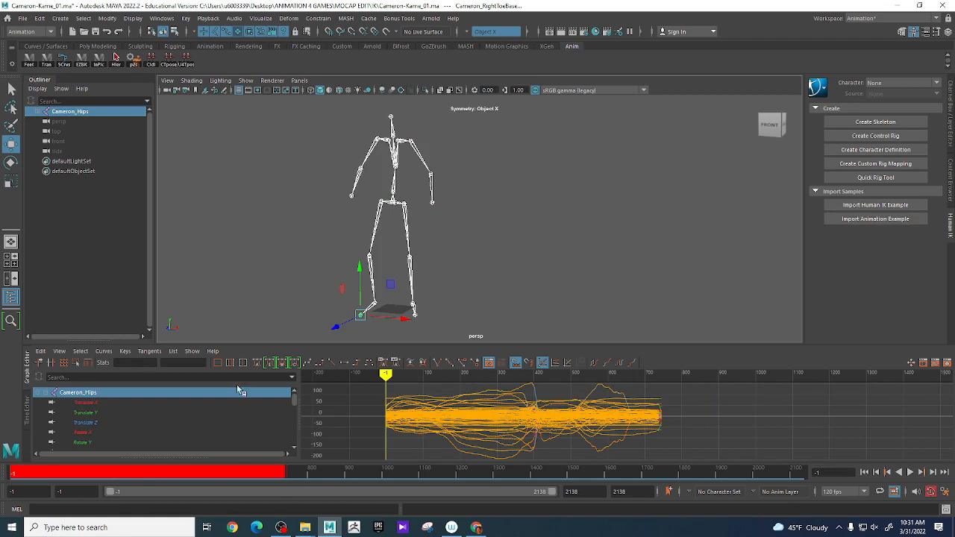
Step: Use the CTpose shelf button to put the Cameron_Hips skeleton into a T-pose
left_click(171, 66)
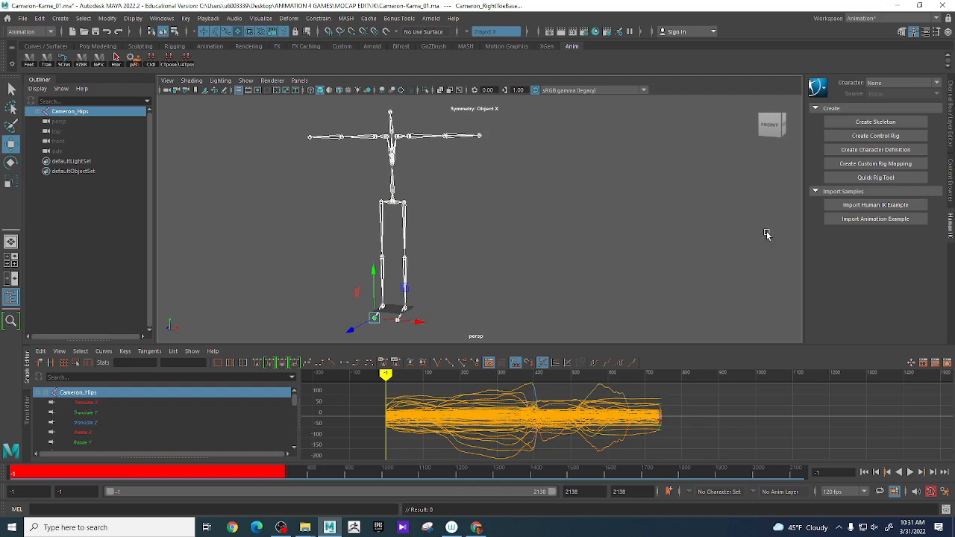
Step: Cancel the control rig and create a new HumanIK character definition, Character1
left_click(908, 135)
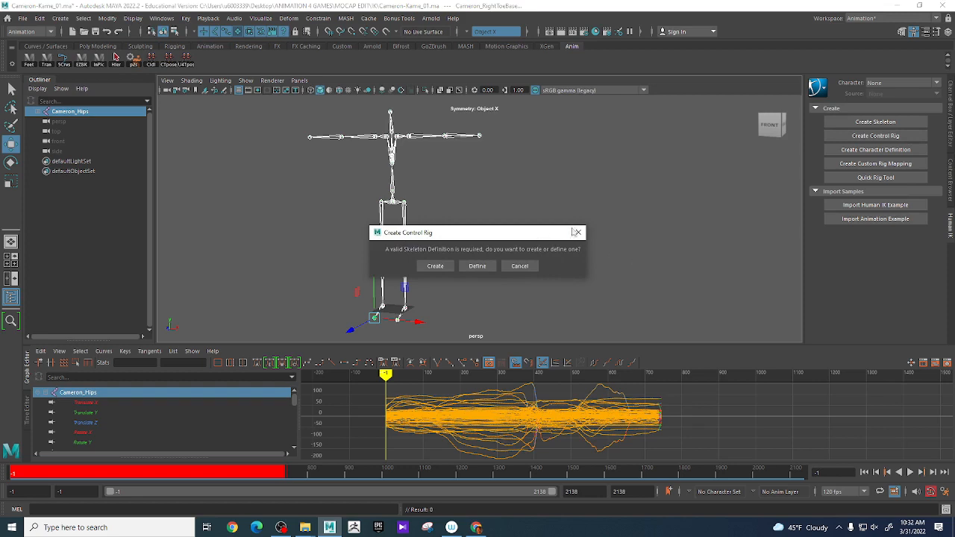
left_click(519, 267)
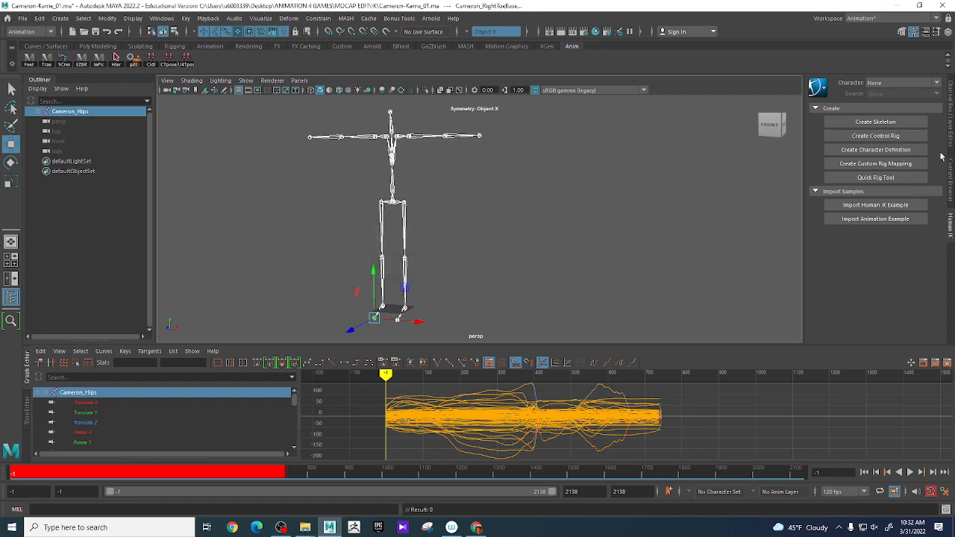
left_click(867, 152)
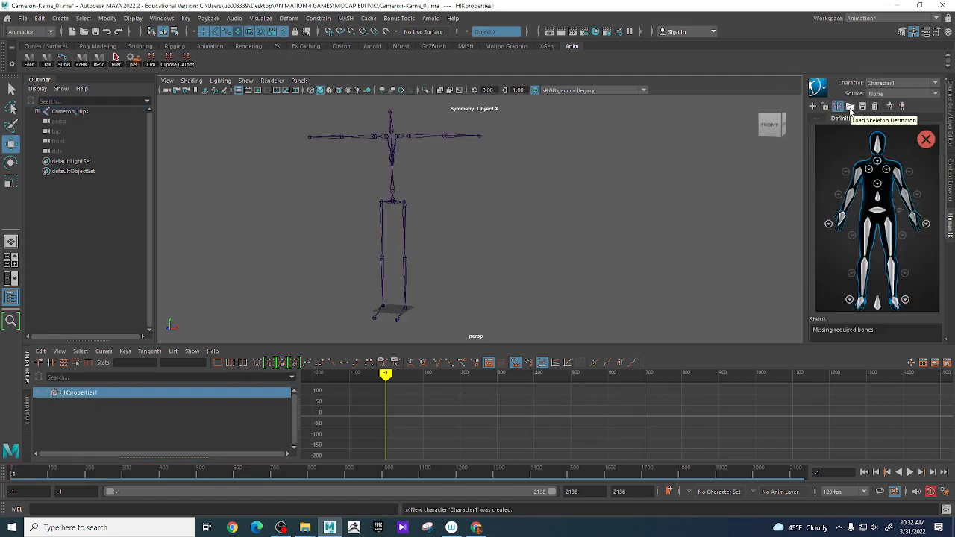
Step: Dismiss the match errors, select Cameron_Hips, and open Load Skeleton Definition with prefix Cameron_
left_click(850, 108)
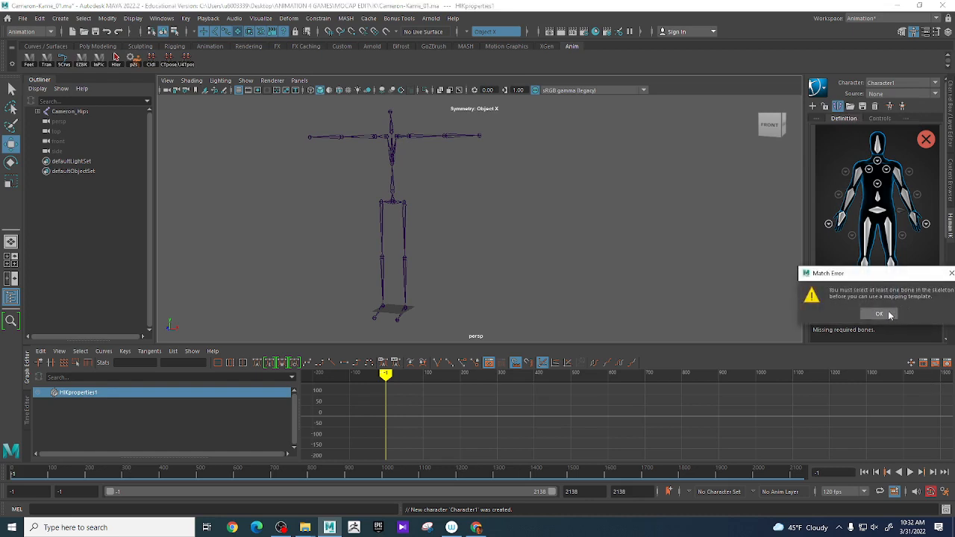
left_click(882, 314)
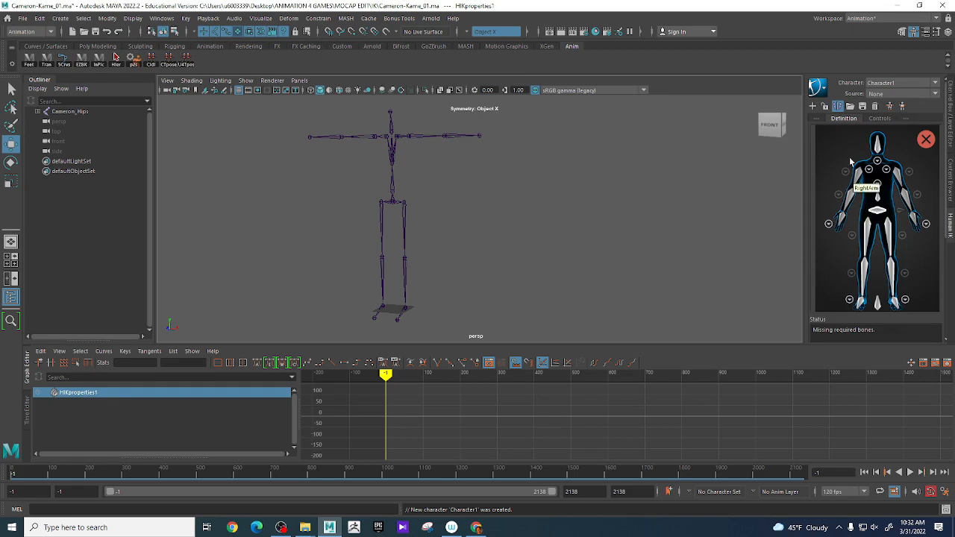
left_click(851, 108)
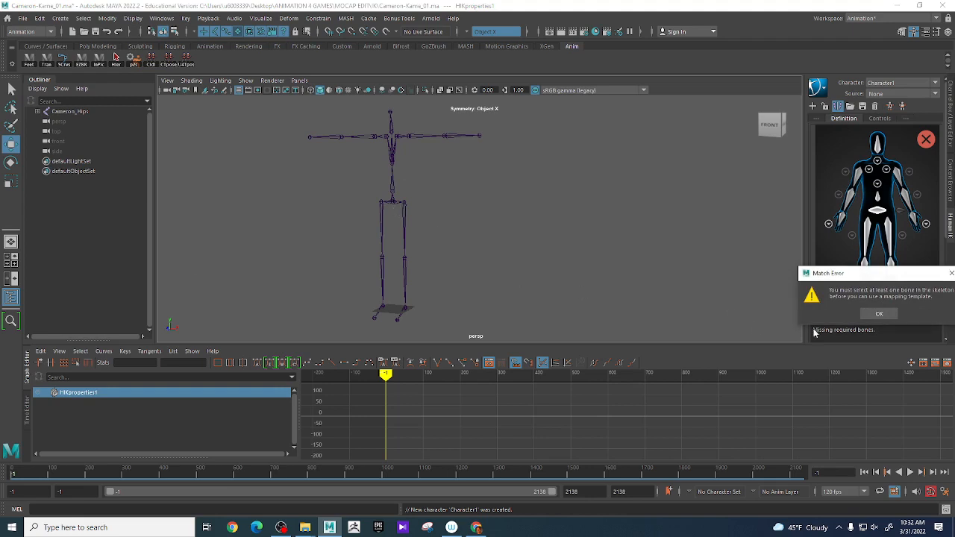
left_click(888, 313)
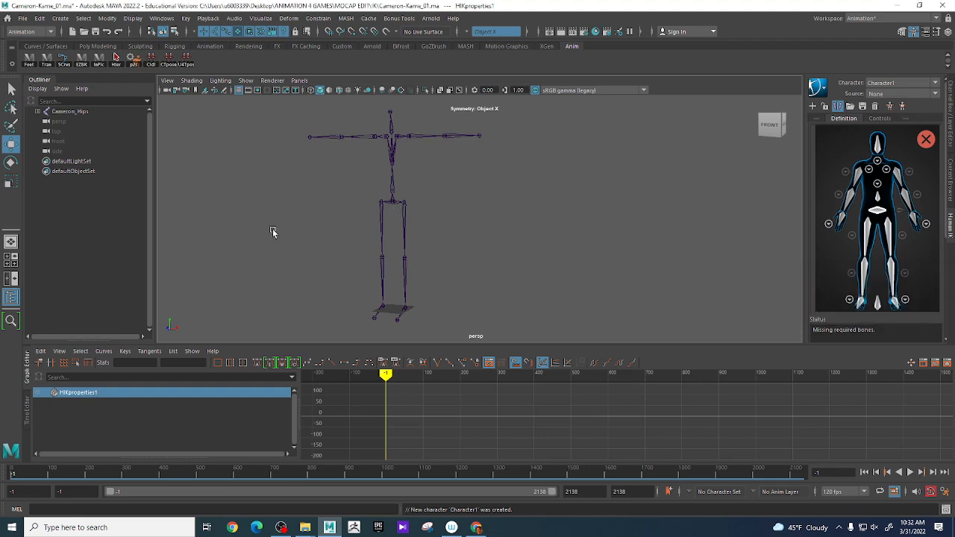
left_click(392, 203)
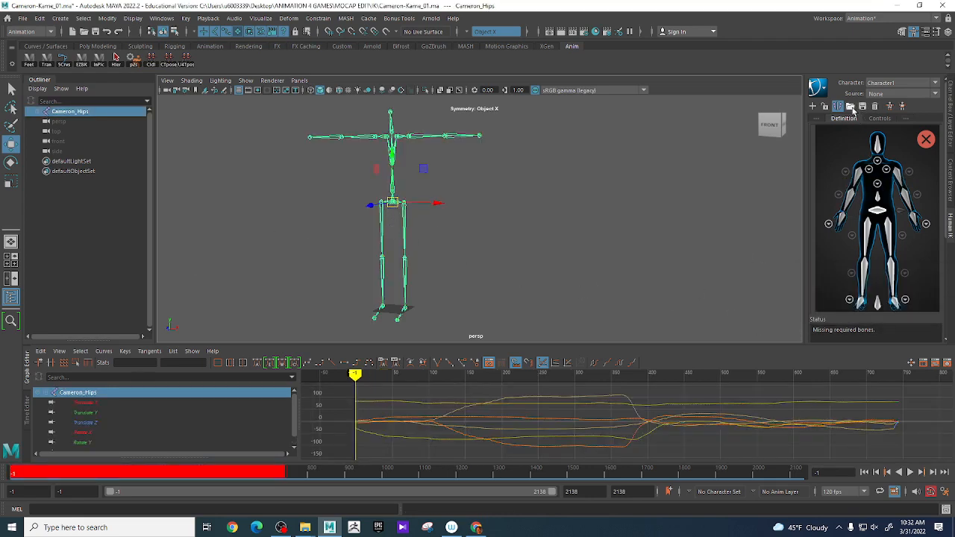
left_click(854, 110)
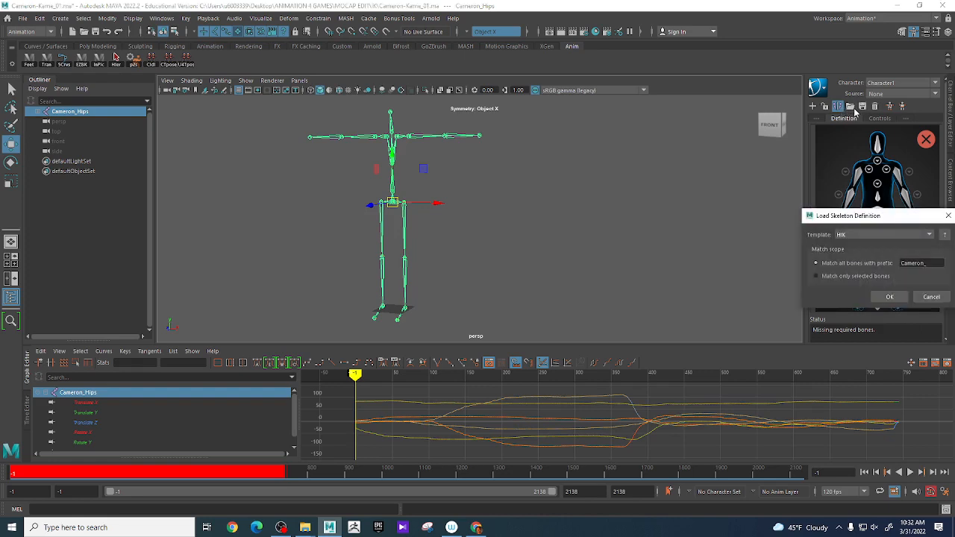
Step: Load MOCAP EDIT/CharDefinitions/CamChar.xml as the template and apply it to the skeleton
left_click_drag(855, 218, 576, 180)
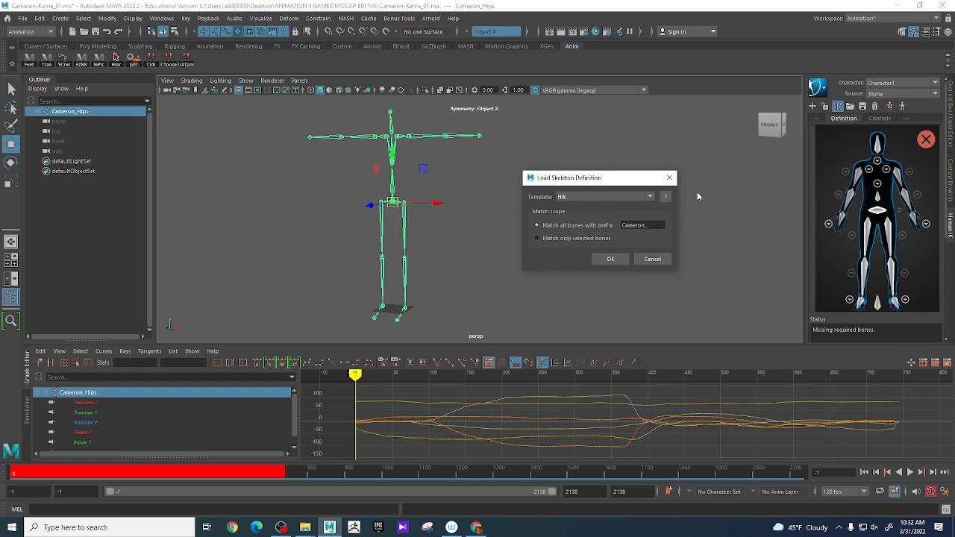
left_click(650, 197)
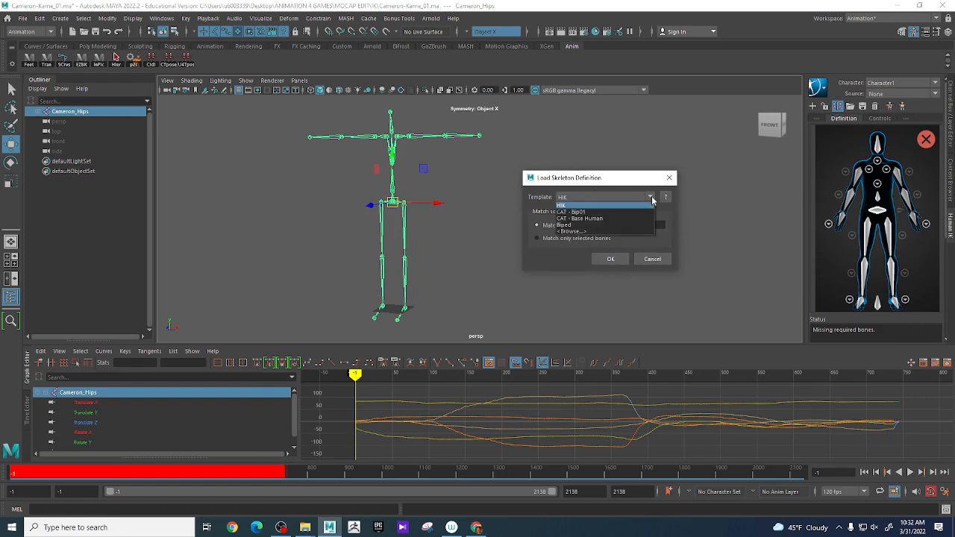
left_click(582, 232)
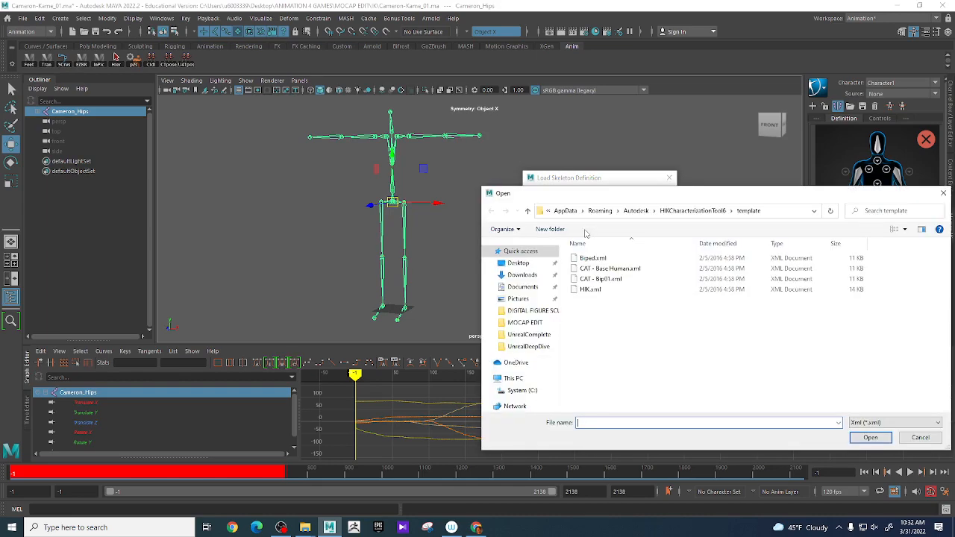
left_click(533, 264)
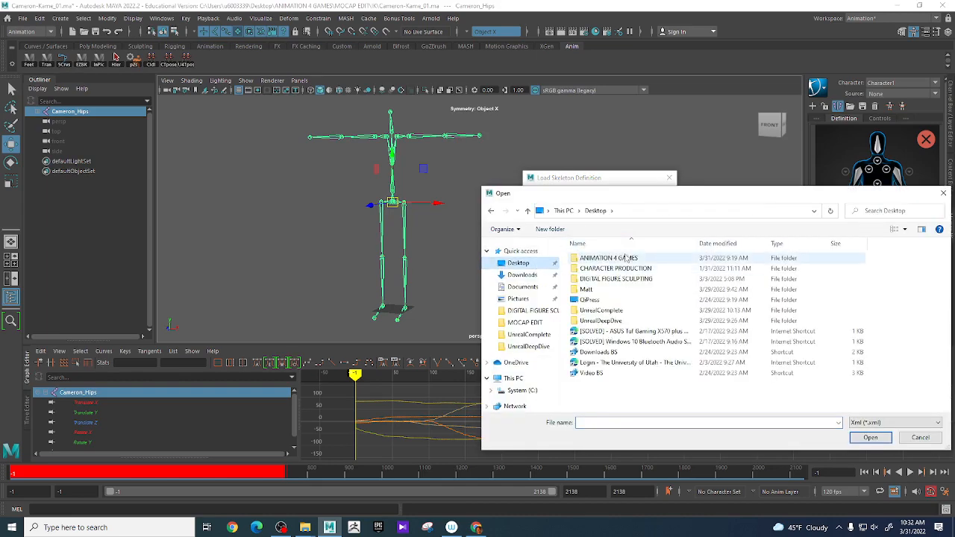
double_click(626, 259)
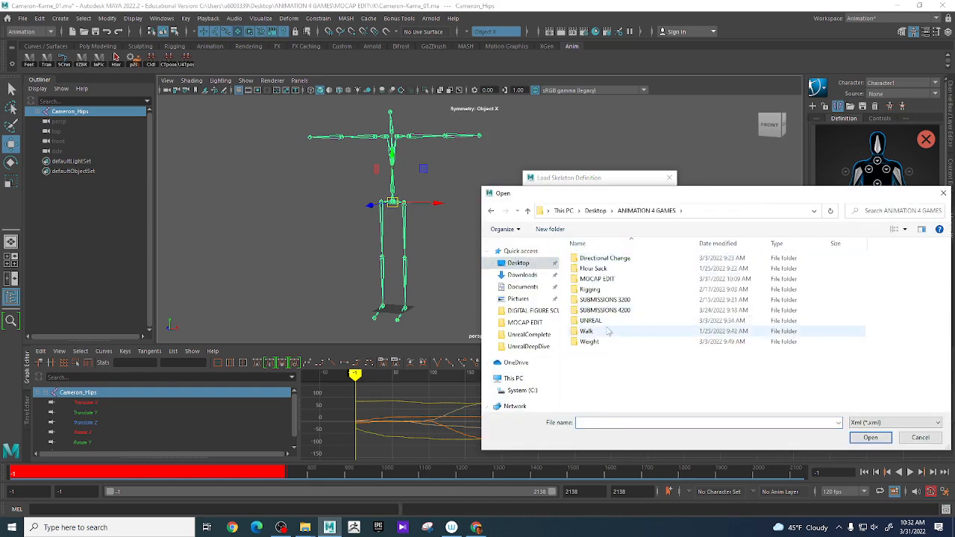
double_click(617, 279)
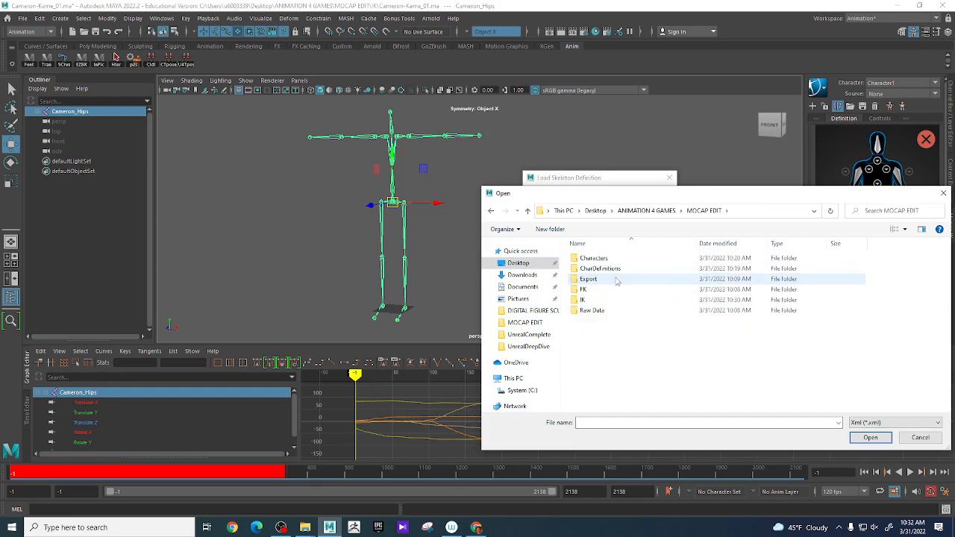
double_click(617, 270)
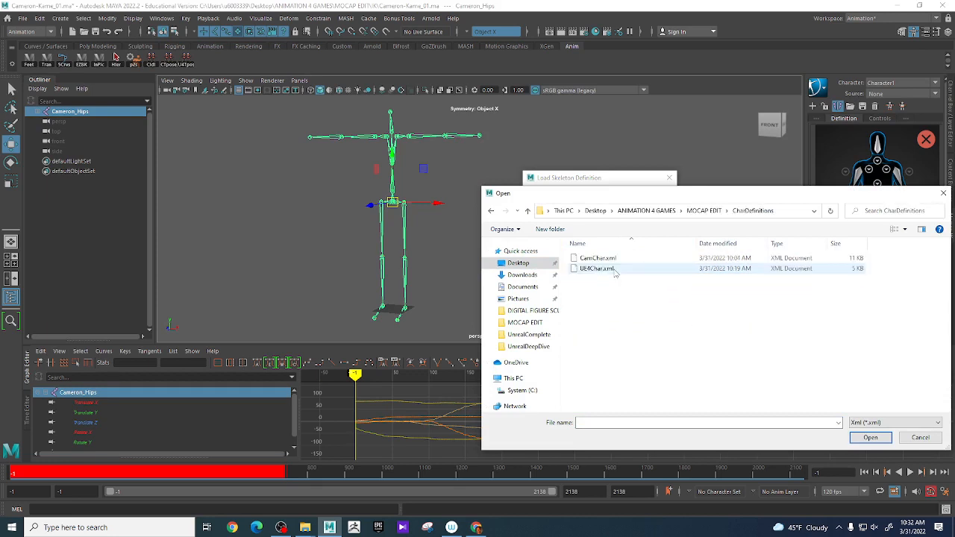
left_click(604, 258)
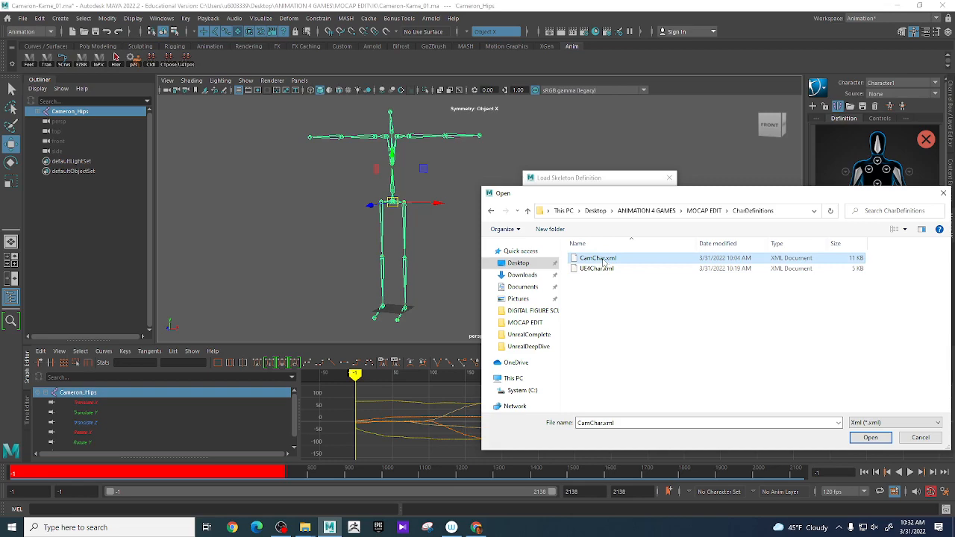
left_click(870, 437)
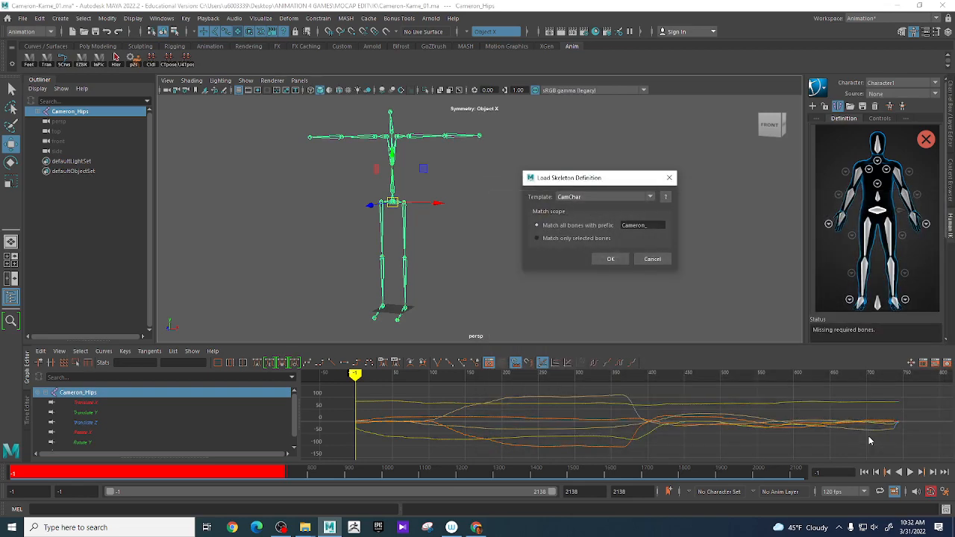
left_click(608, 259)
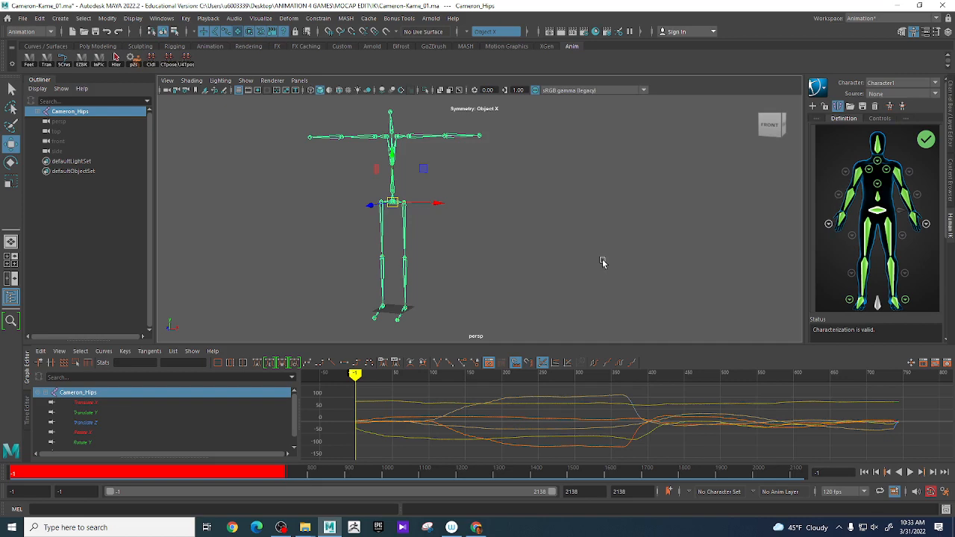
Step: Rename the HumanIK character to Cam
left_click(818, 87)
left_click(857, 93)
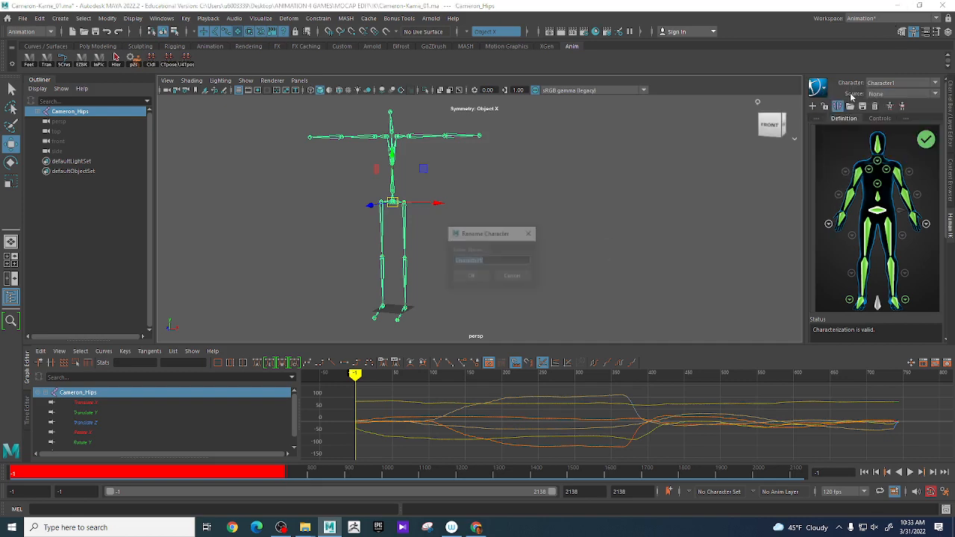
type("Cam")
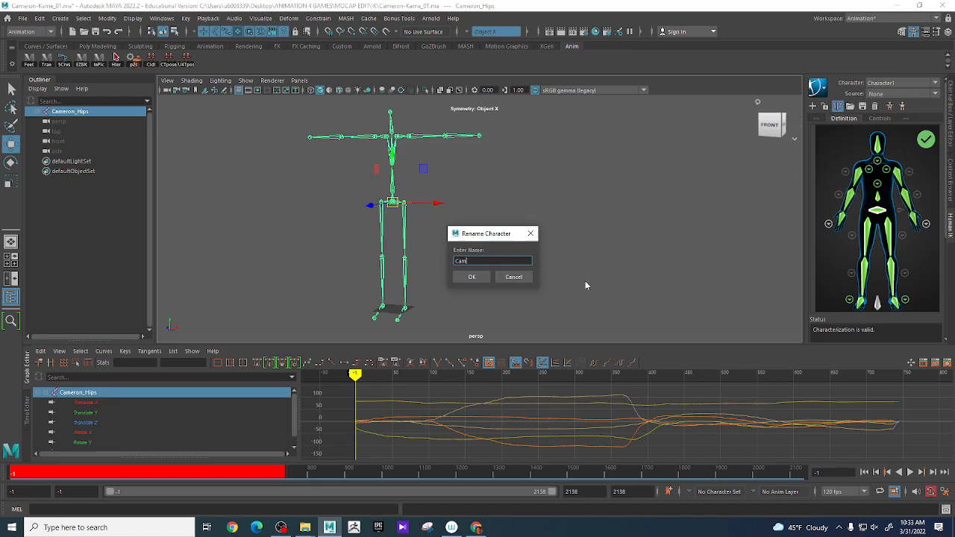
left_click(474, 278)
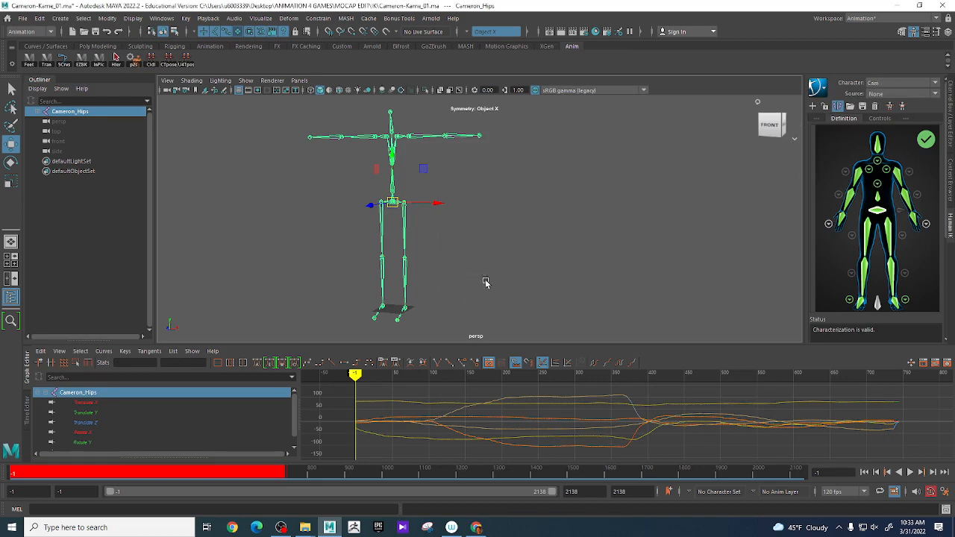
left_click(24, 18)
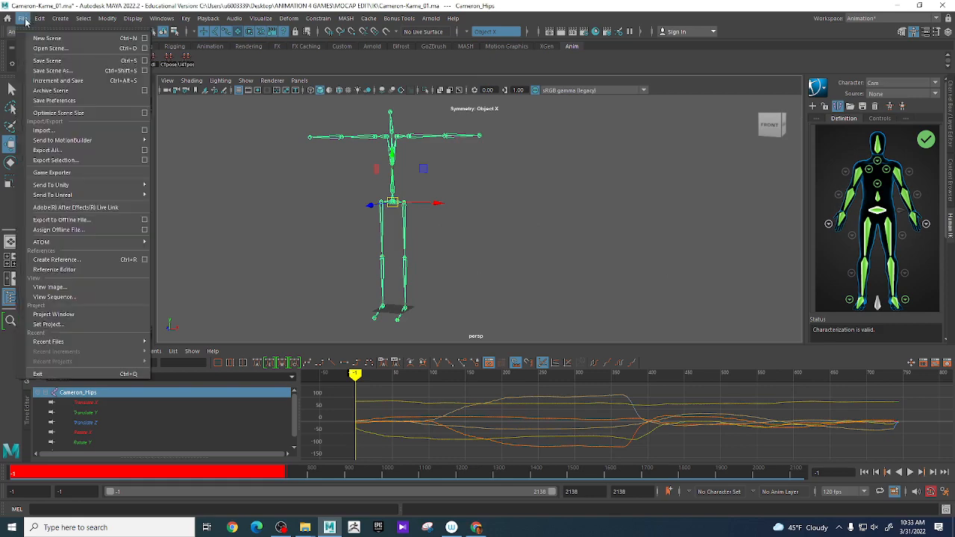
Step: Add _Characterized before the .ma extension and save as Cameron-Kame_02_Characterized.ma
left_click(77, 71)
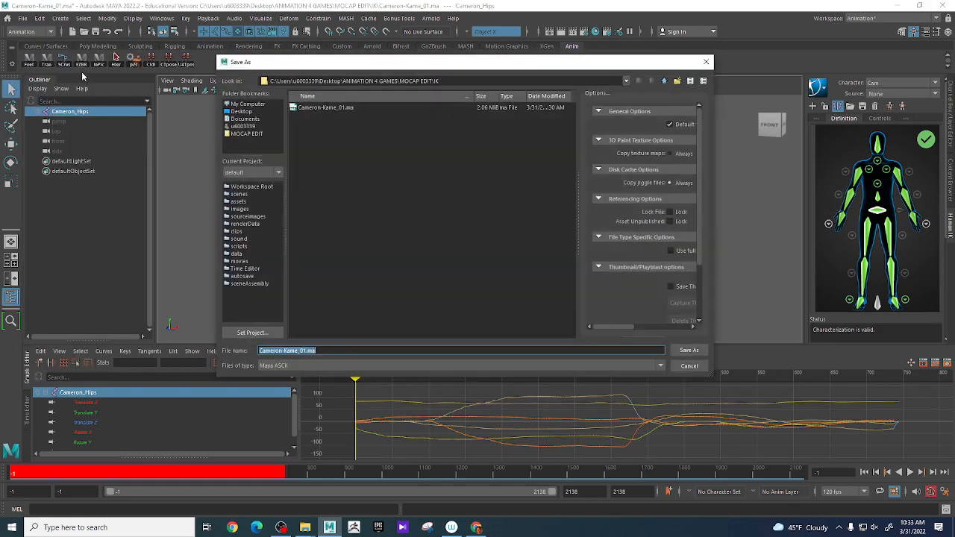
left_click(341, 350)
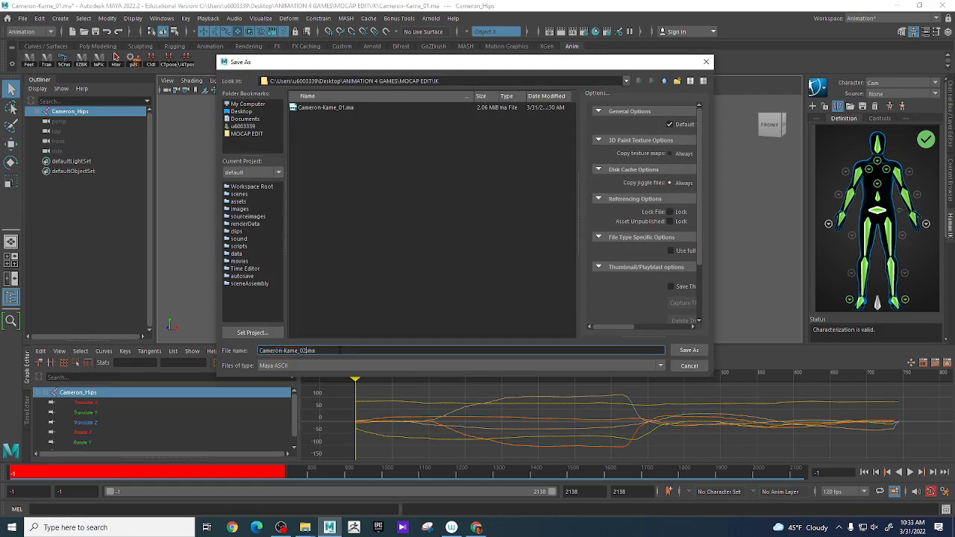
key("Left")
key("Left")
key("Left")
type("_Charact4er")
key("BackSpace")
key("BackSpace")
key("BackSpace")
type("er")
left_click(691, 350)
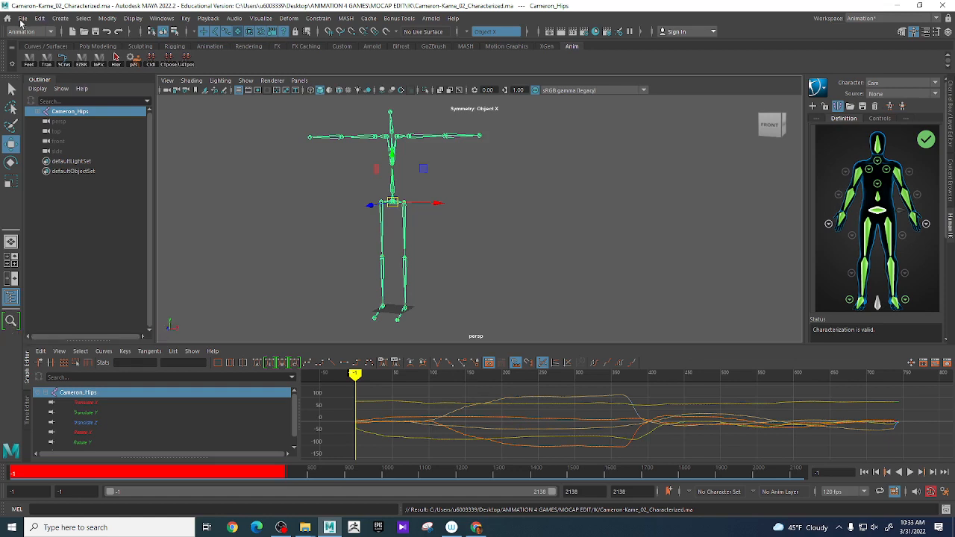
Step: Import UE4Man_Rig_Class.ma from MOCAP EDIT\Characters and orbit around the imported mannequin
left_click(23, 18)
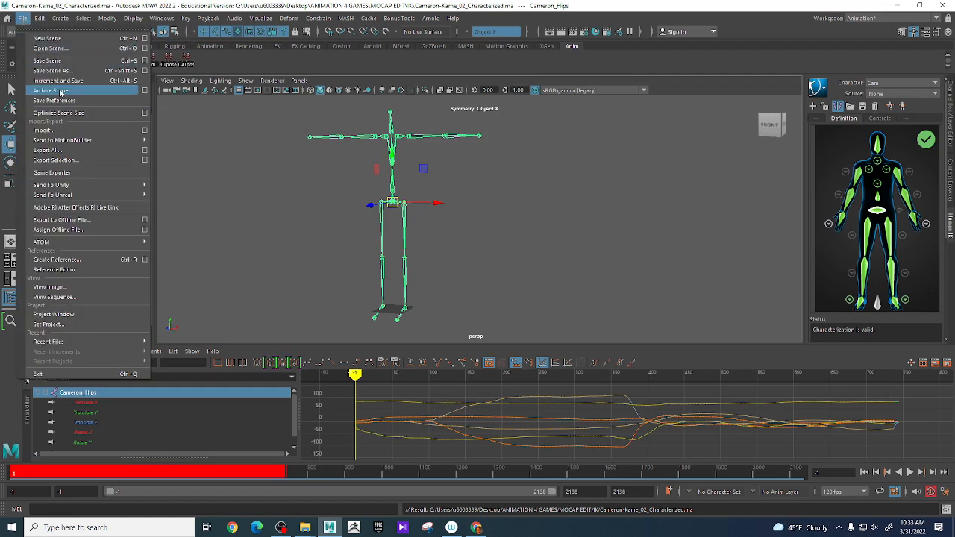
left_click(60, 130)
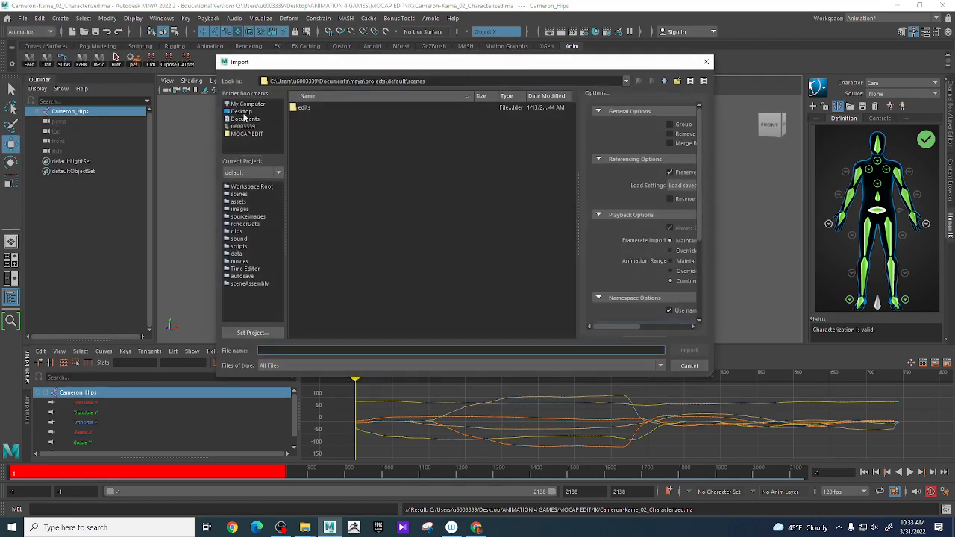
left_click(247, 135)
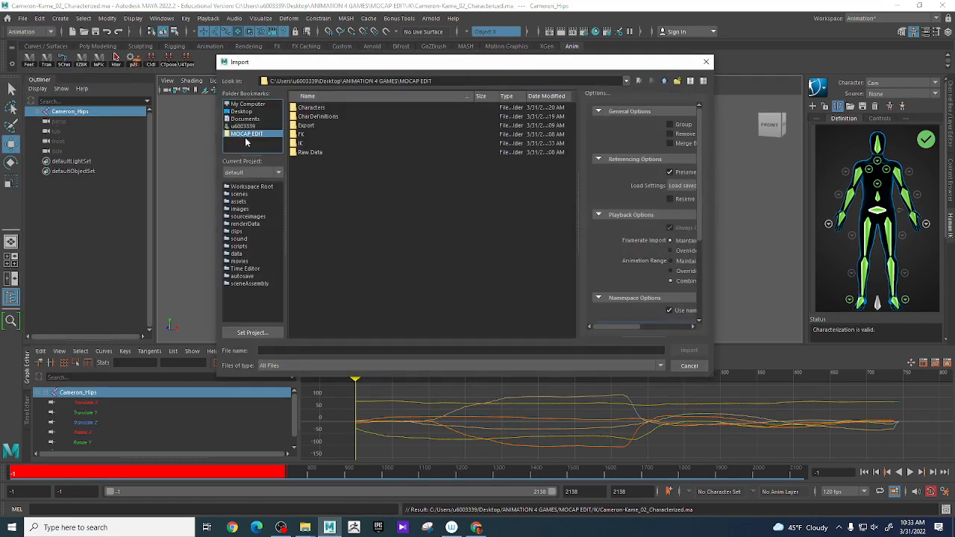
double_click(327, 108)
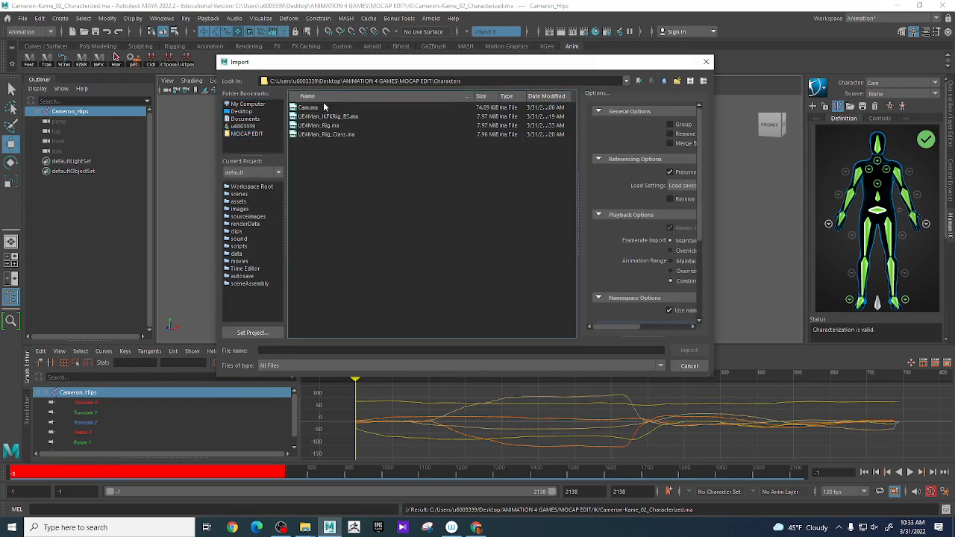
left_click(314, 135)
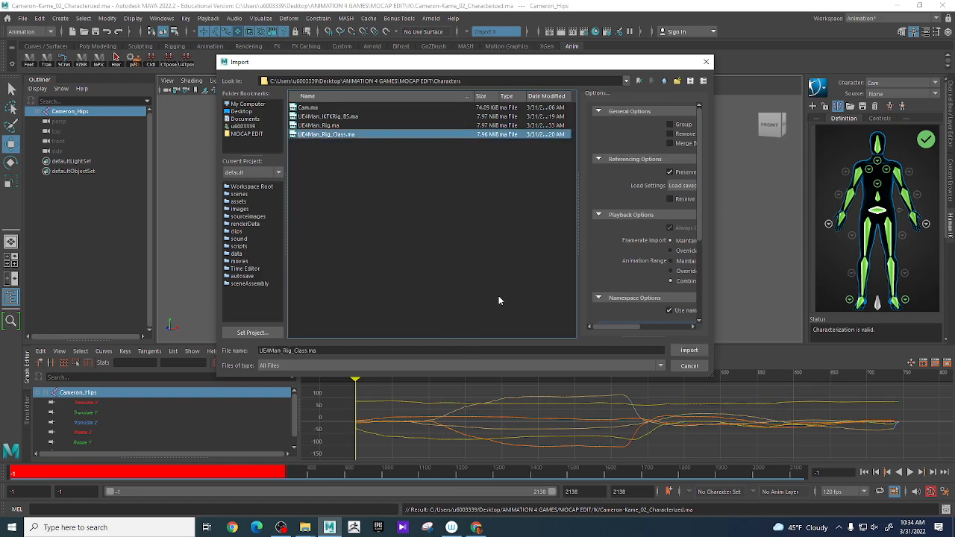
left_click(688, 350)
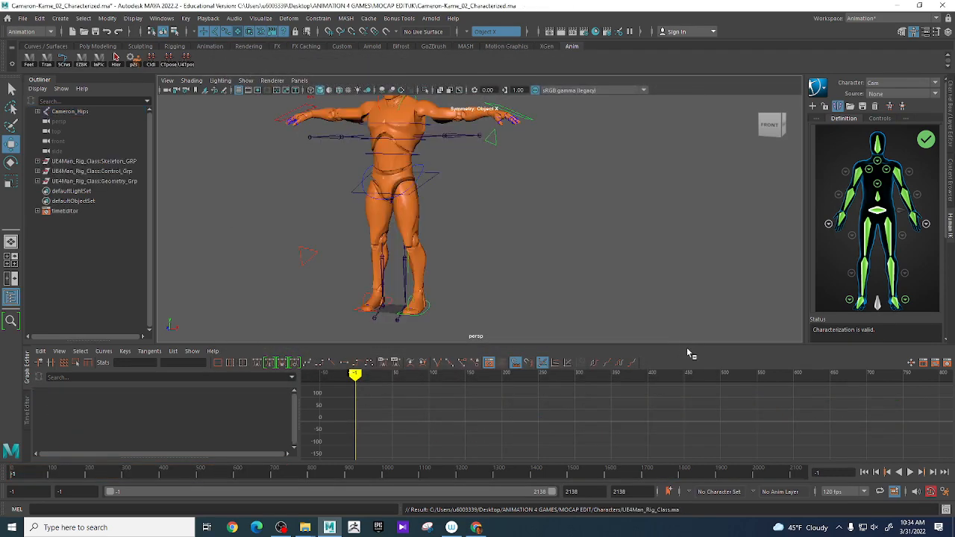
mouse_move(605, 229)
left_mouse_down("alt")
mouse_move(533, 237)
mouse_move(614, 226)
mouse_move(601, 236)
left_mouse_up("alt")
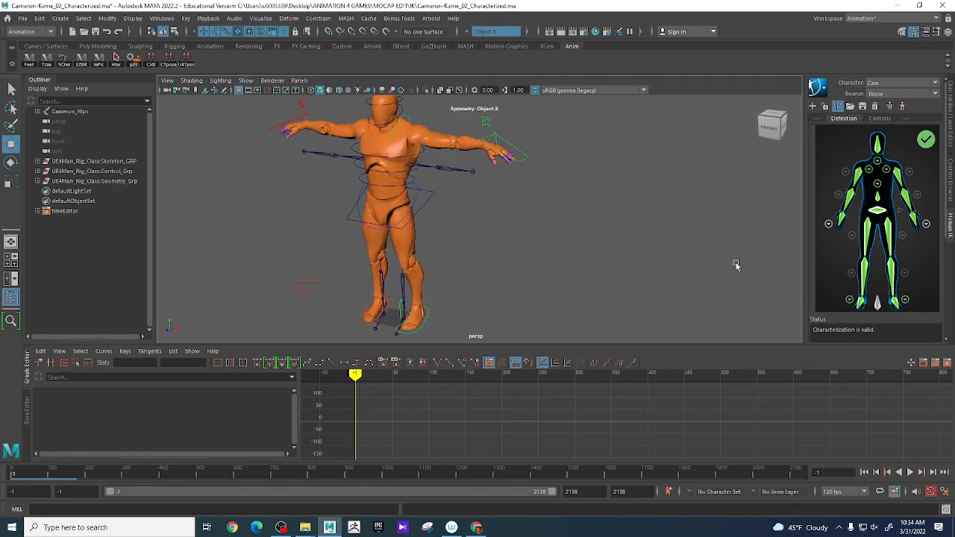
right_click_drag(736, 264, 672, 246, "alt")
left_click_drag(671, 246, 617, 246, "alt")
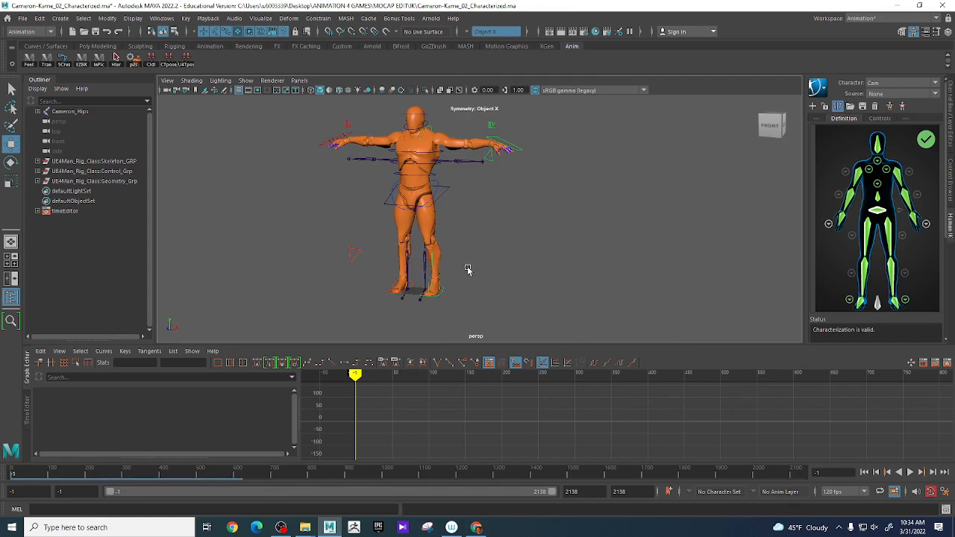
mouse_move(565, 277)
left_mouse_down("alt")
mouse_move(431, 273)
mouse_move(579, 306)
mouse_move(574, 279)
mouse_move(405, 254)
mouse_move(578, 277)
left_mouse_up("alt")
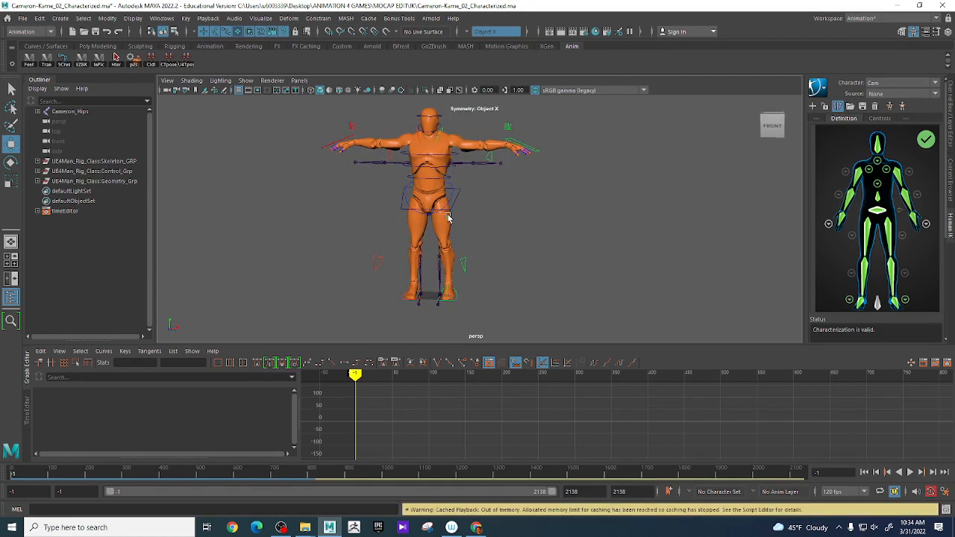
left_click_drag(535, 241, 528, 231, "alt")
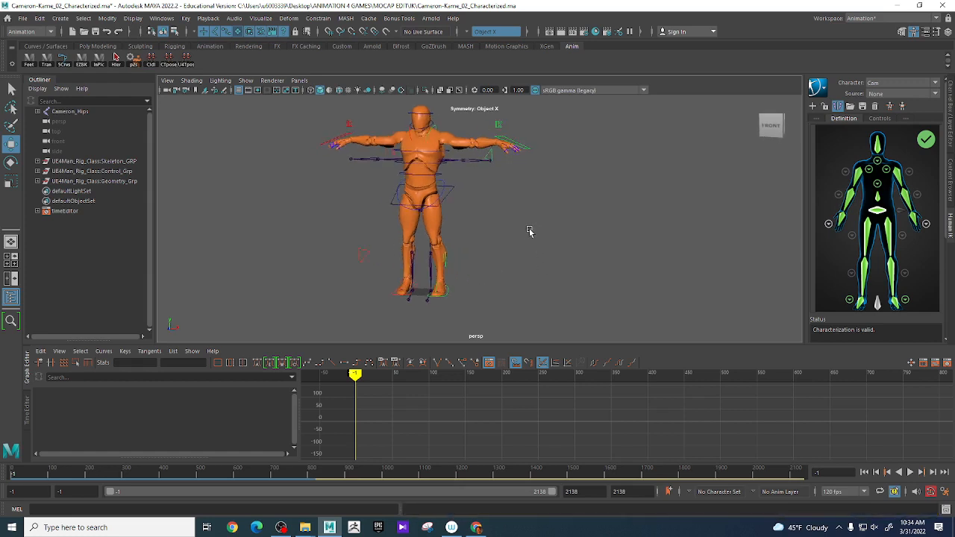
Step: Select Skeleton_GRP, check the import Namespace options, and expand the group to reveal the pelvis
left_click(77, 162)
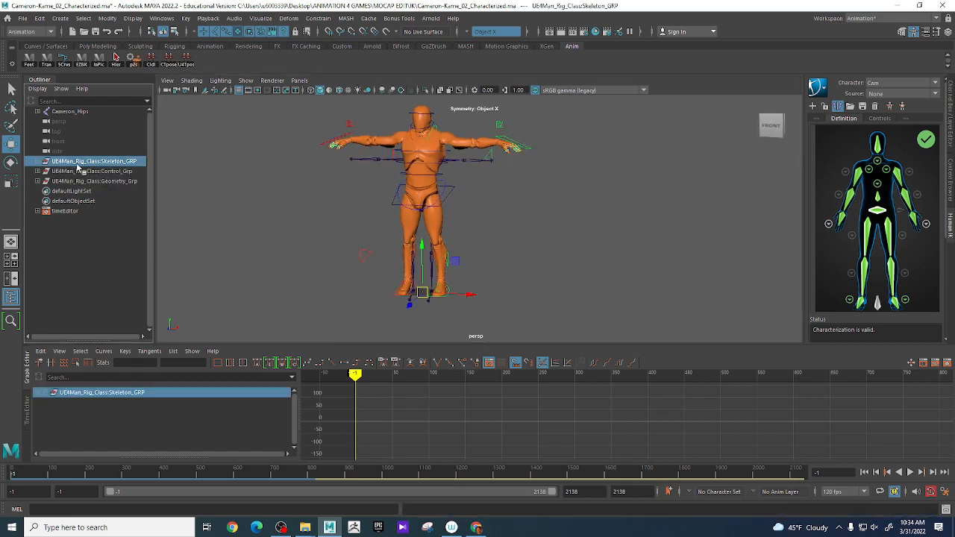
left_click(22, 19)
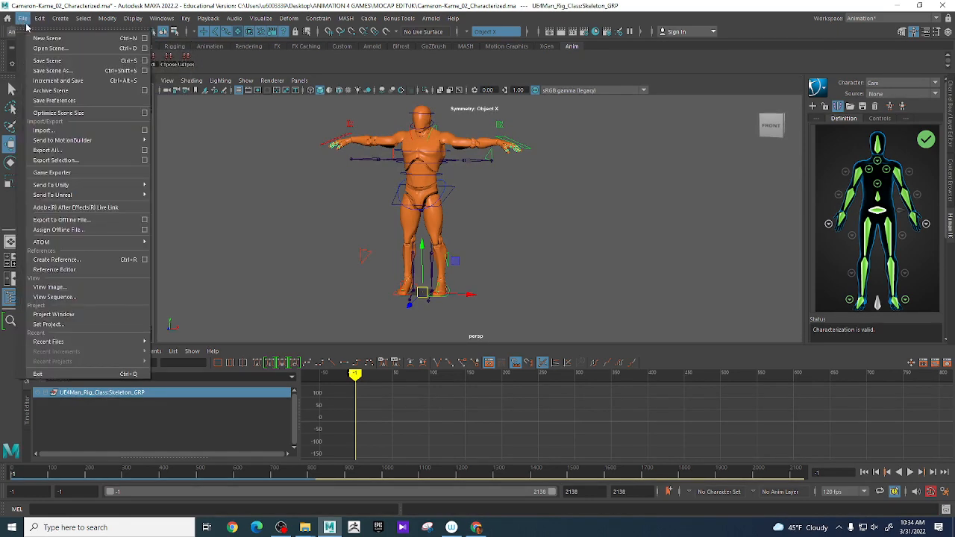
left_click(144, 130)
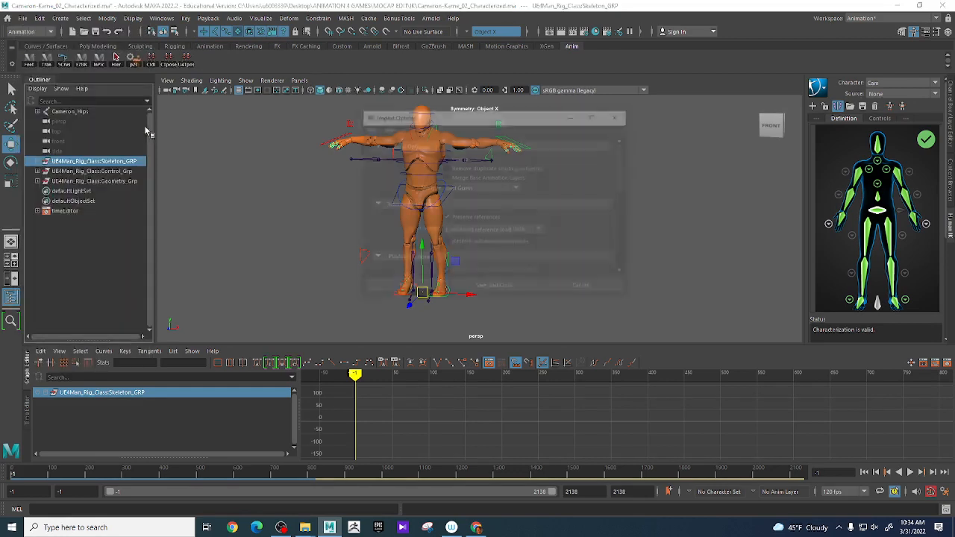
scroll(624, 216, "down", 5)
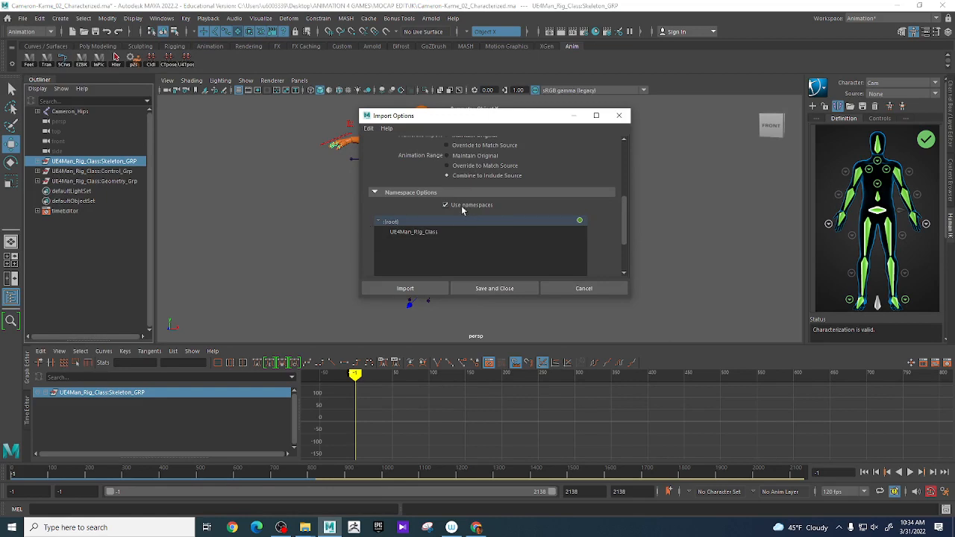
left_click(38, 161)
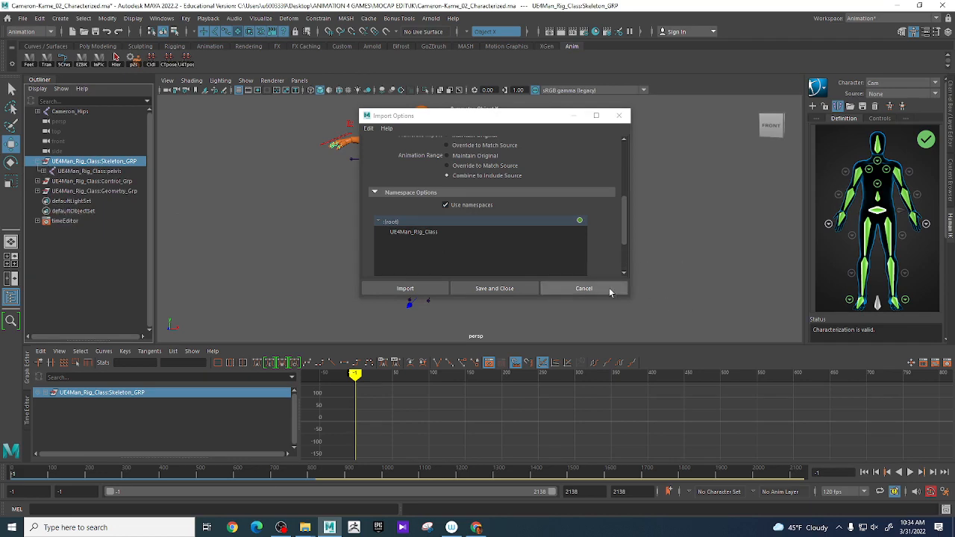
left_click(583, 289)
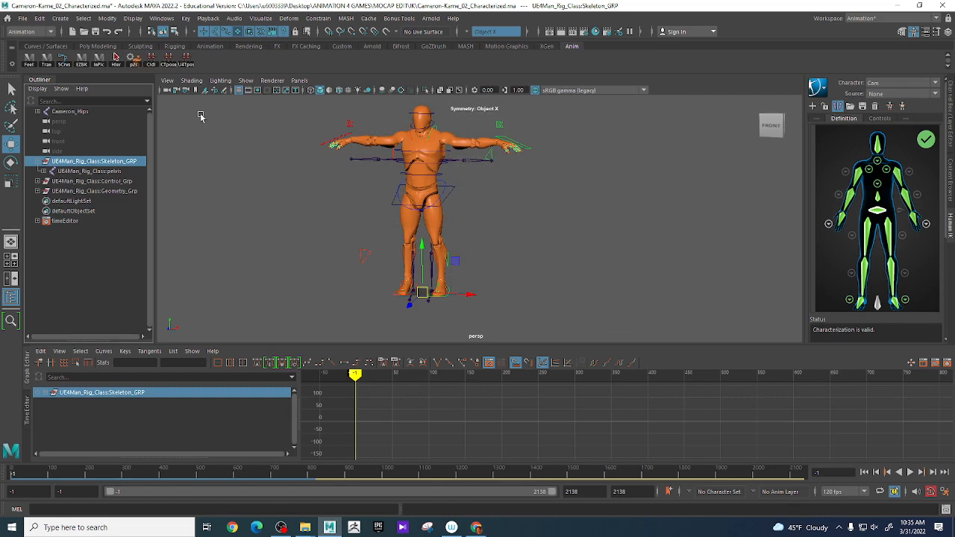
Step: Delete the UE4Man_Rig_Class namespace in the Namespace Editor, merging its contents with the root
left_click(168, 18)
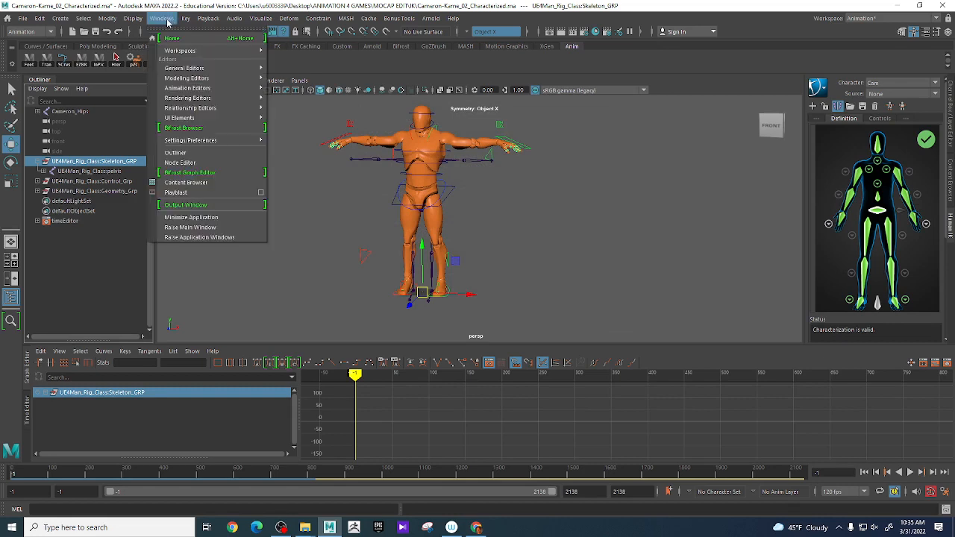
mouse_move(171, 72)
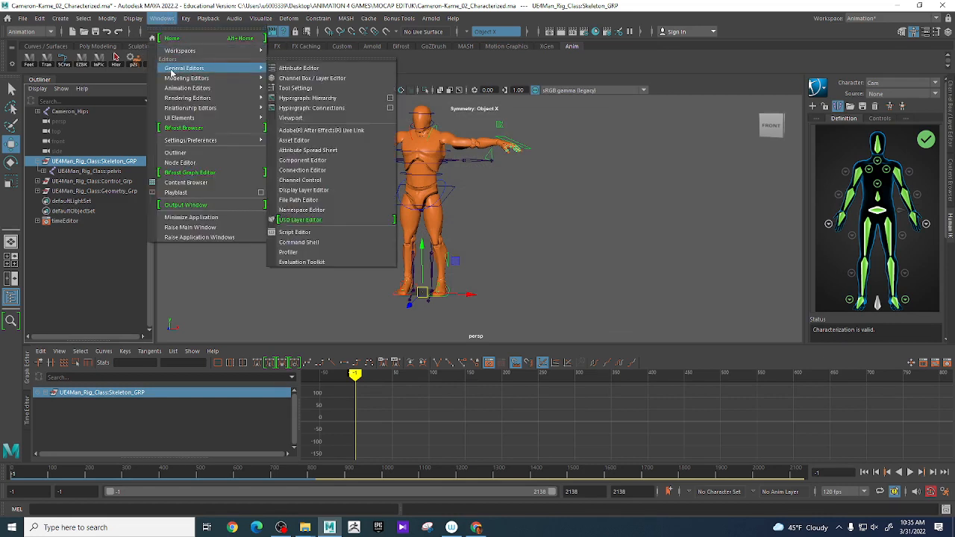
left_click(316, 210)
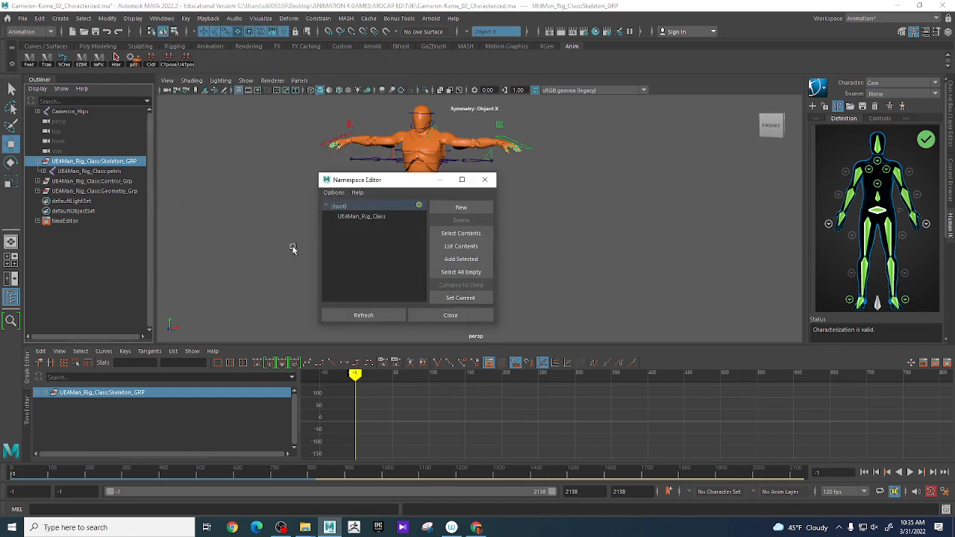
left_click(372, 218)
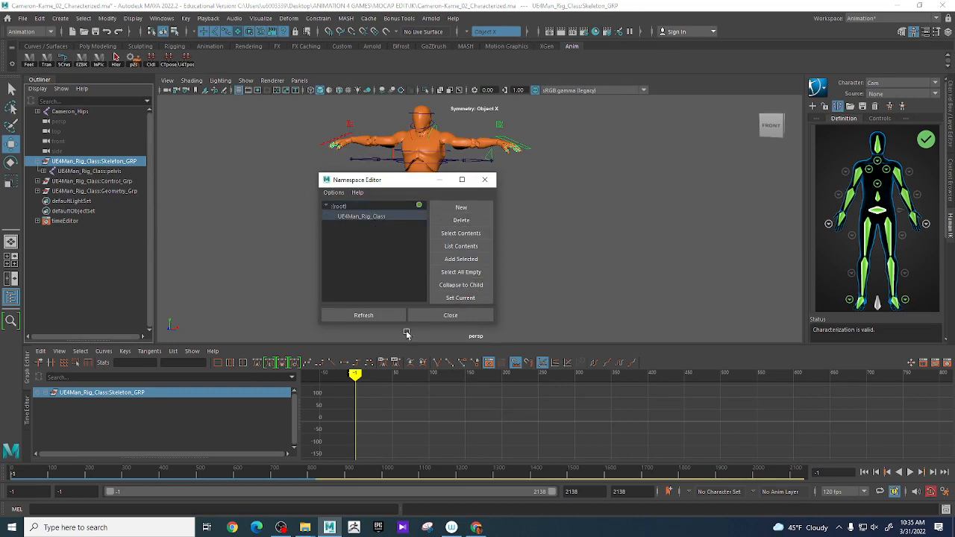
left_click(459, 221)
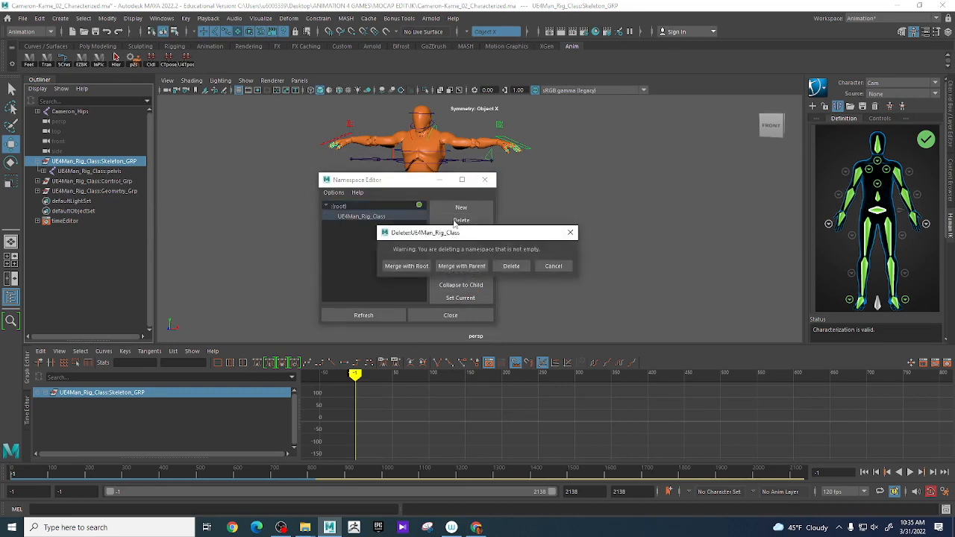
left_click(408, 266)
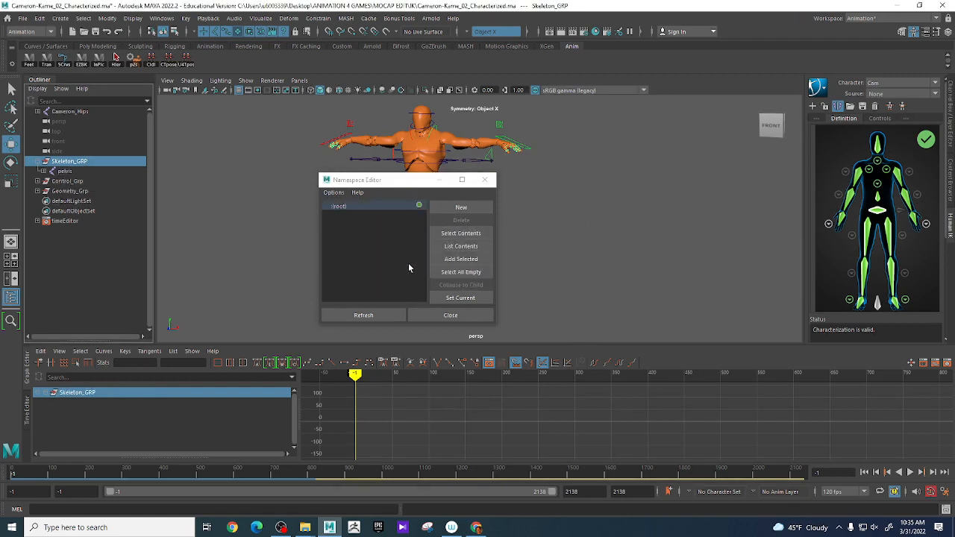
left_click(450, 315)
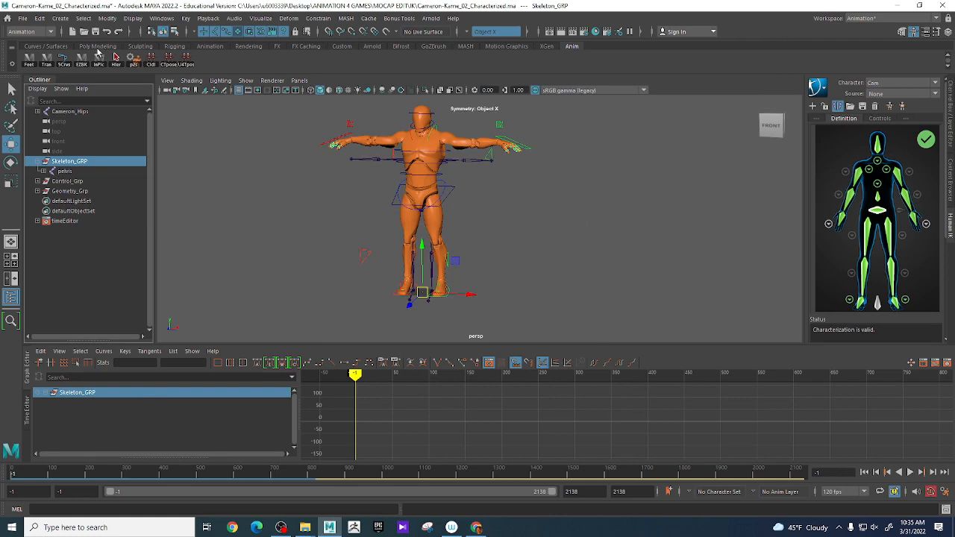
Step: Save the scene as Cameron-Kame_01_IK.ma inside the MOCAP EDIT > IK folder
left_click(23, 18)
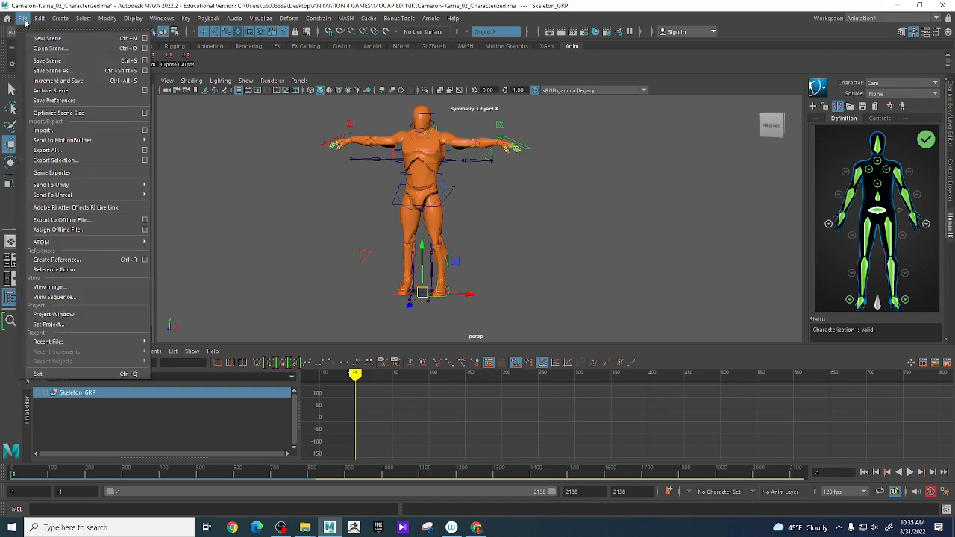
left_click(53, 70)
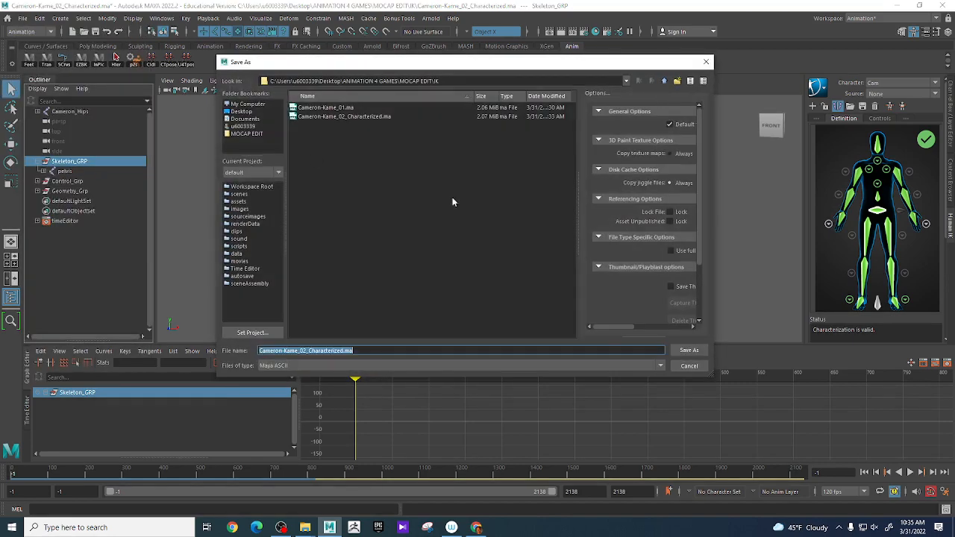
left_click(664, 80)
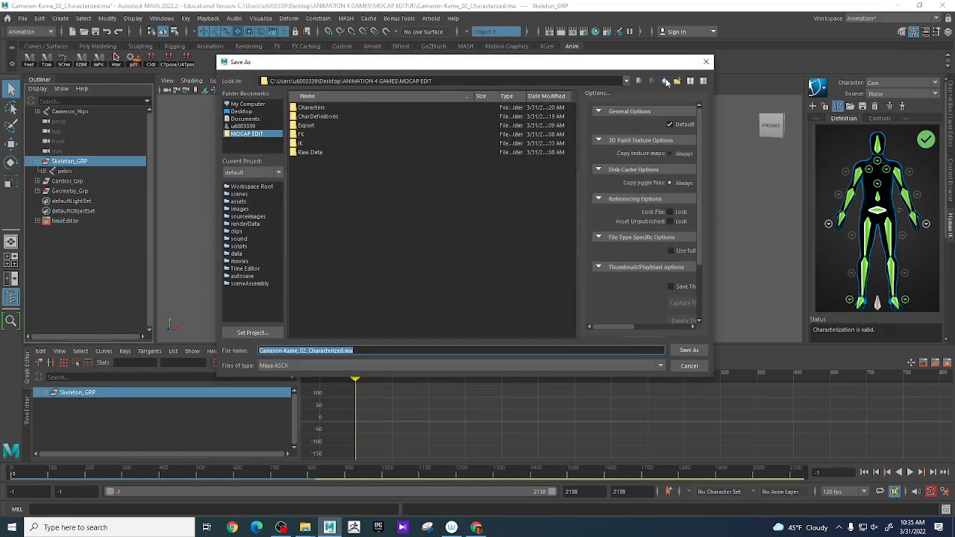
left_click(308, 144)
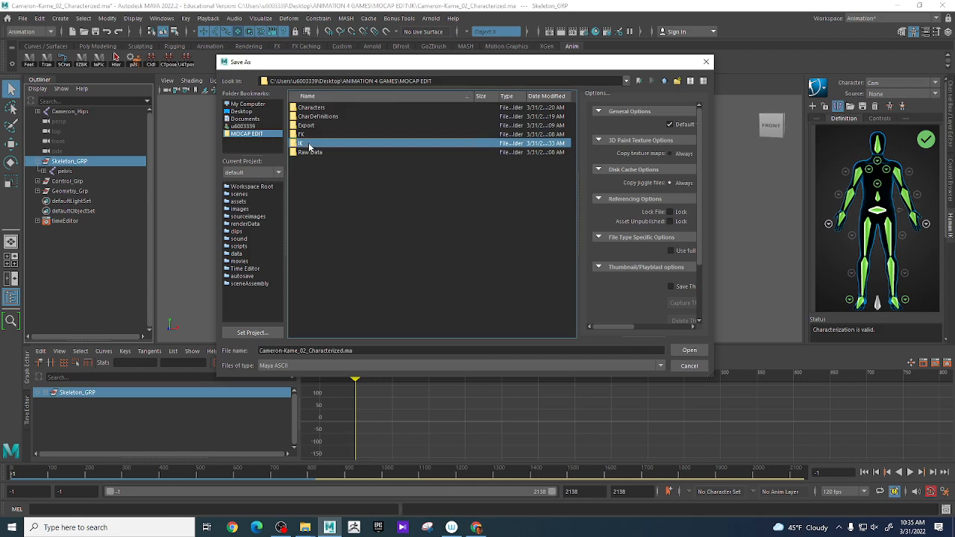
double_click(308, 144)
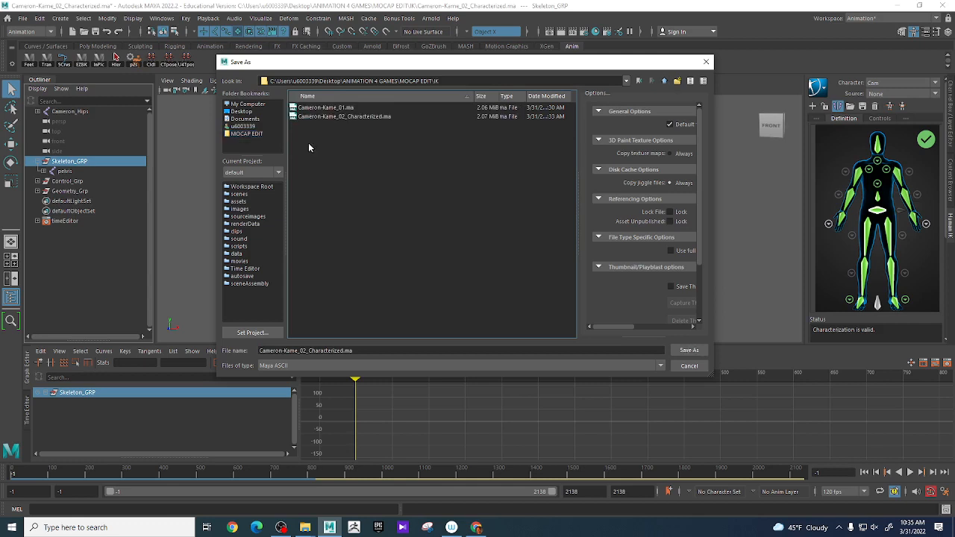
left_click(389, 349)
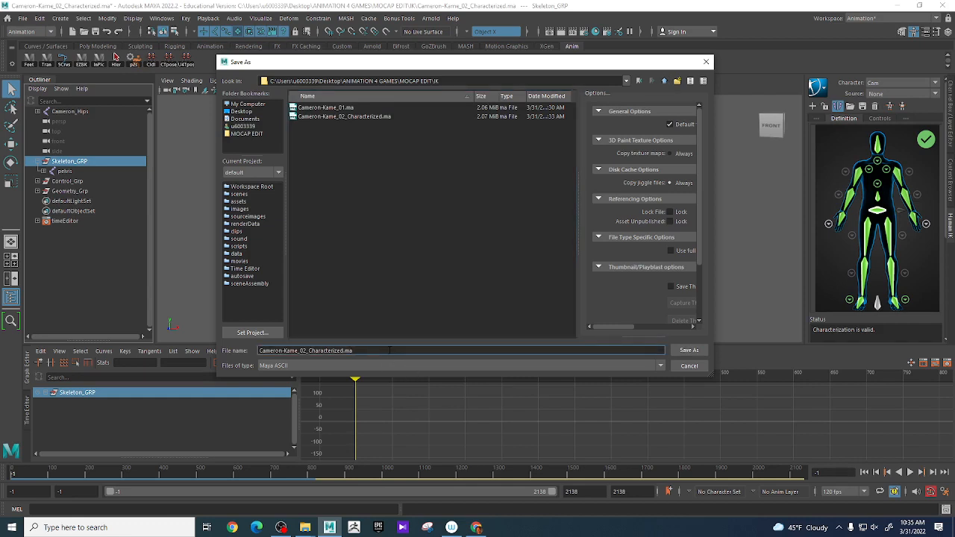
key("BackSpace")
key("BackSpace")
key("BackSpace")
key("BackSpace")
key("BackSpace")
key("BackSpace")
key("BackSpace")
key("BackSpace")
key("BackSpace")
key("BackSpace")
key("BackSpace")
key("BackSpace")
key("BackSpace")
key("BackSpace")
key("BackSpace")
key("BackSpace")
key("BackSpace")
key("BackSpace")
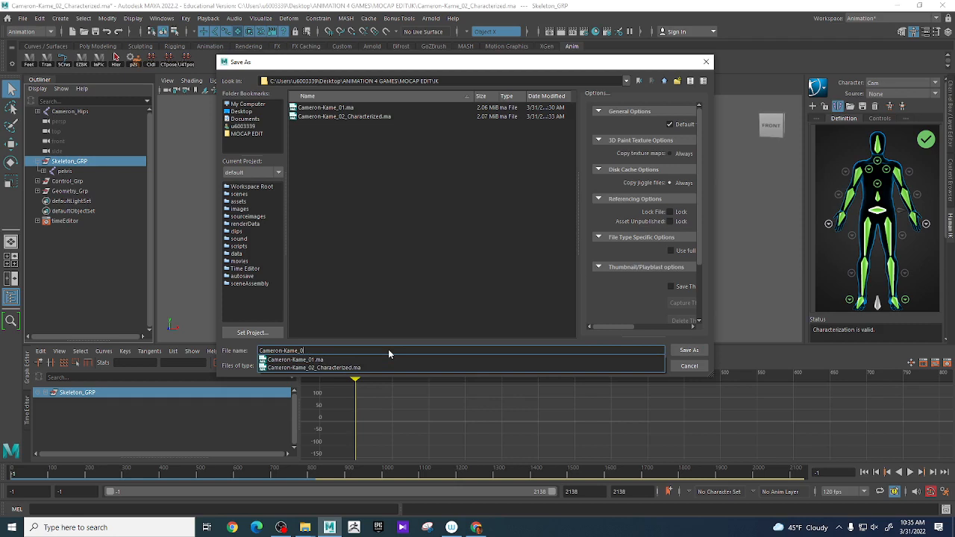
type("1s")
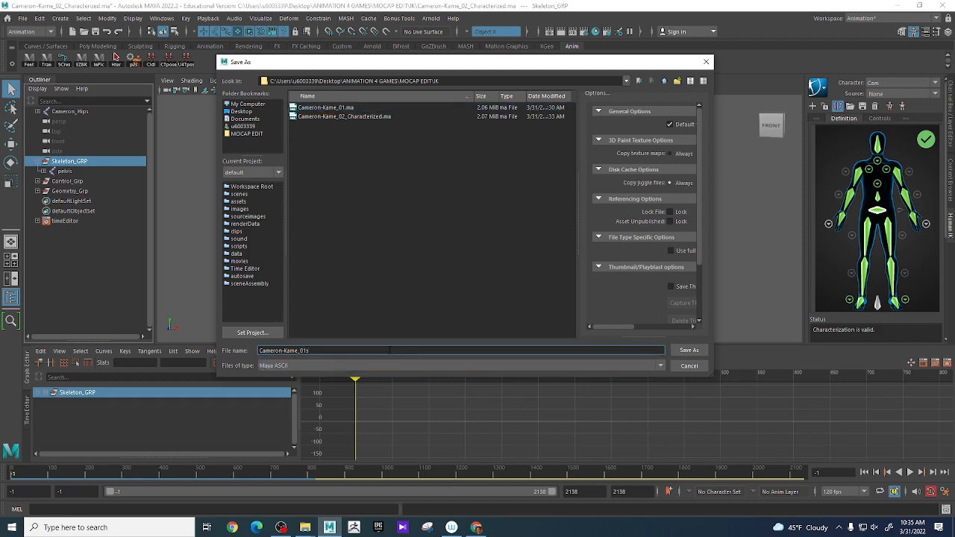
key("BackSpace")
type("_")
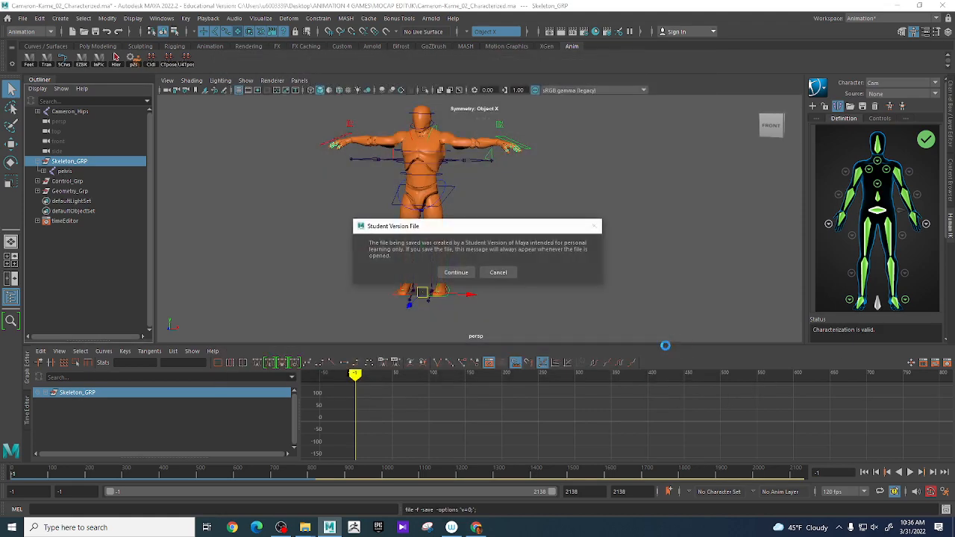
left_click(455, 273)
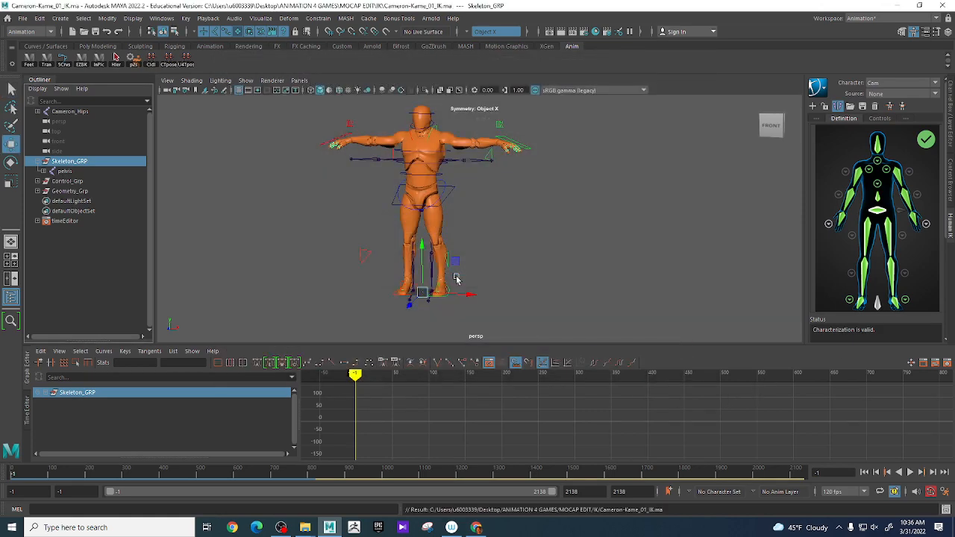
key("alt+Tab")
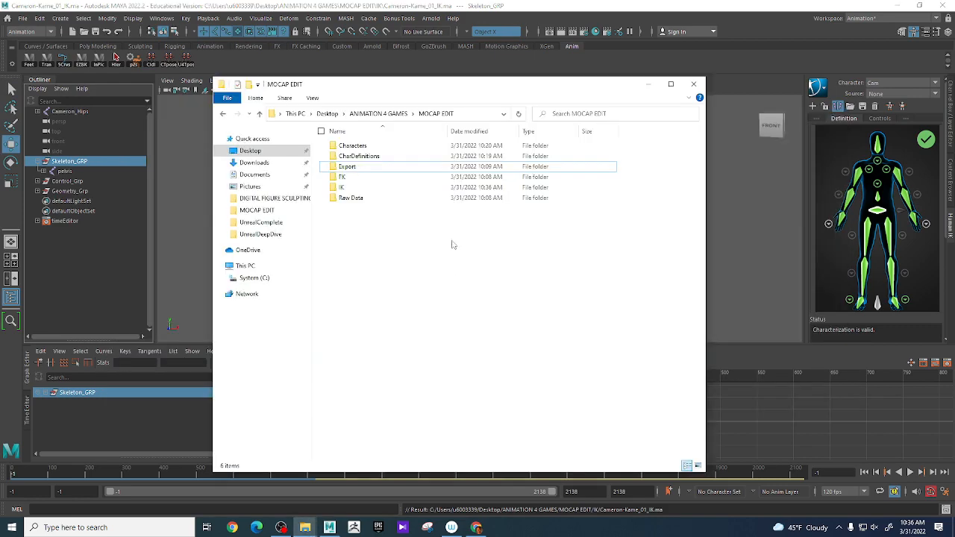
Step: Copy Cameron-Kame_01.ma and Cameron-Kame_02_Characterized.ma from the IK folder
double_click(363, 190)
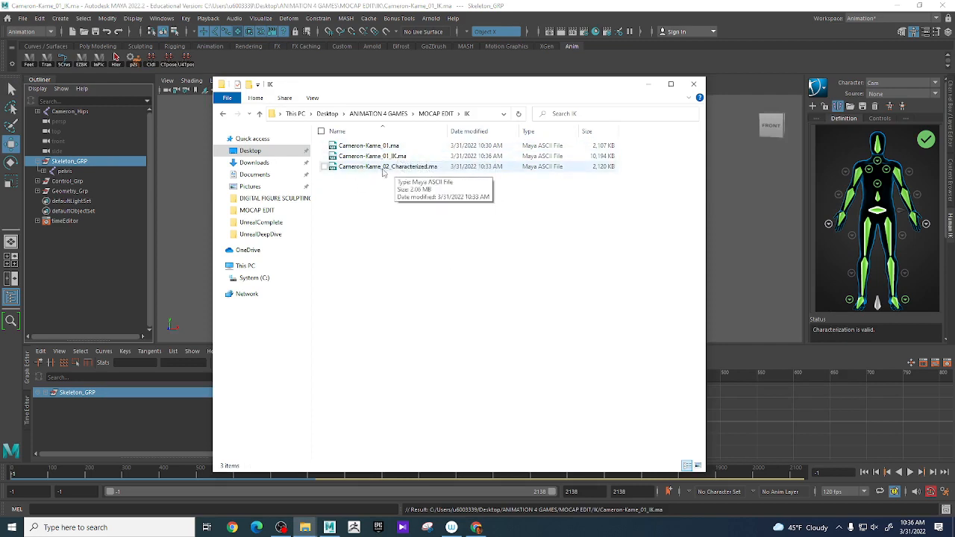
left_click(383, 168)
left_click(377, 147, "ctrl")
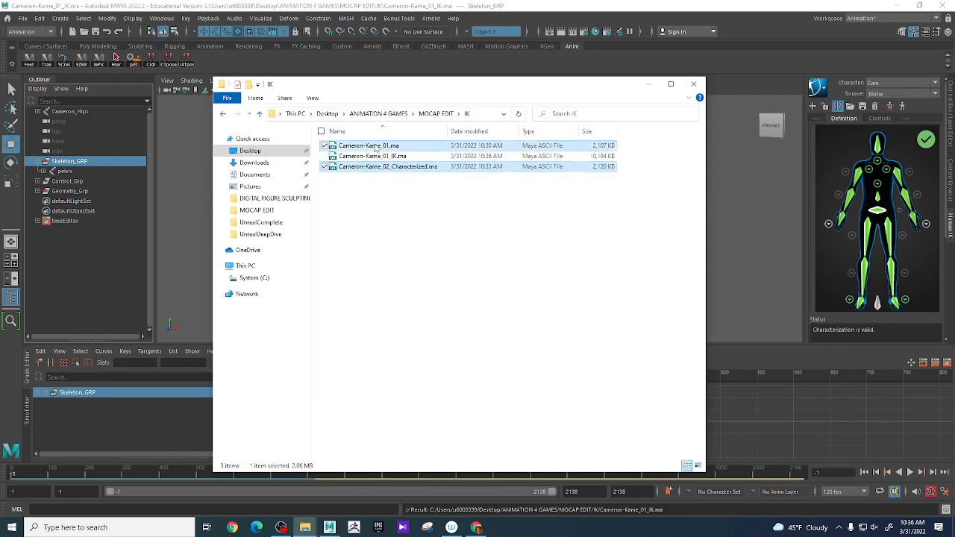
right_click(376, 147)
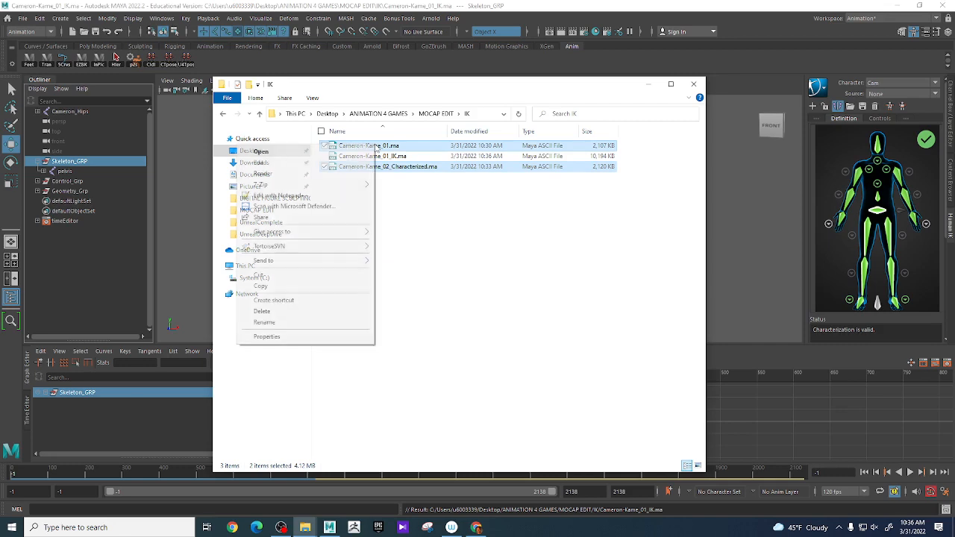
left_click(293, 280)
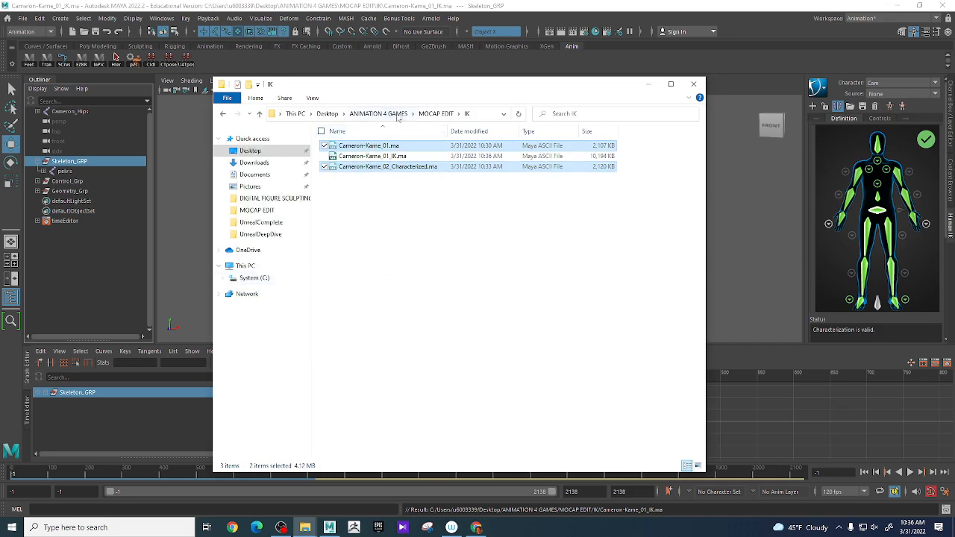
Step: Paste both files into the MOCAP EDIT > FK folder, then return to Maya
left_click(437, 113)
double_click(365, 179)
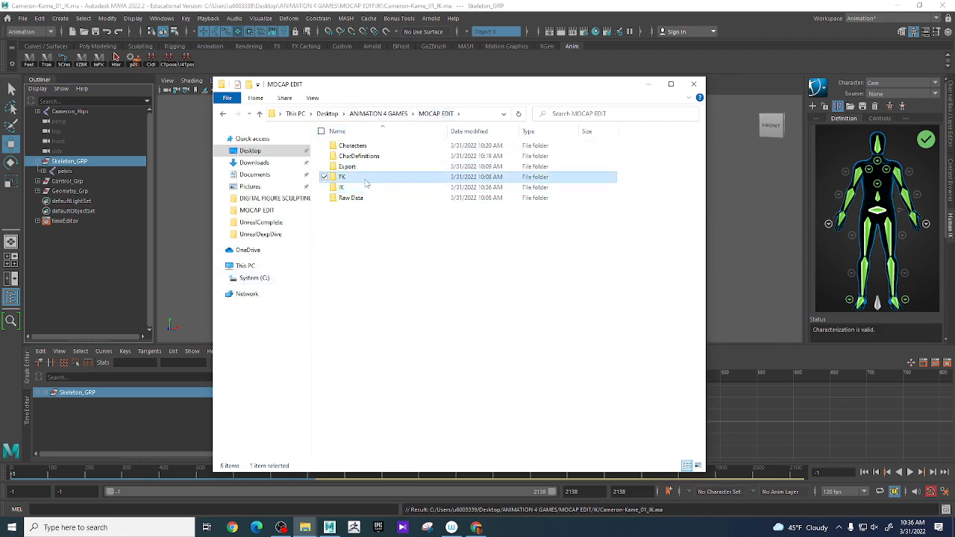
right_click(366, 199)
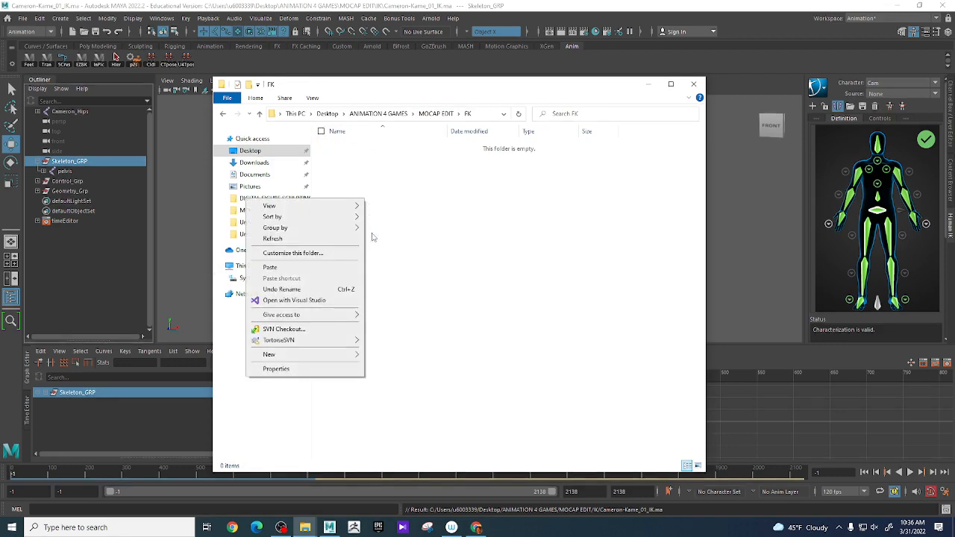
left_click(305, 268)
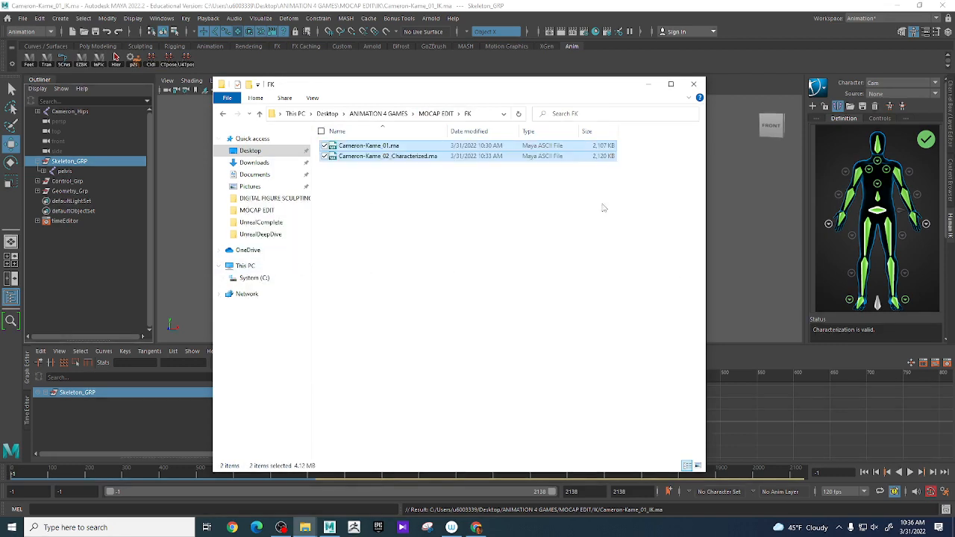
left_click(200, 165)
left_click_drag(678, 212, 620, 228, "alt")
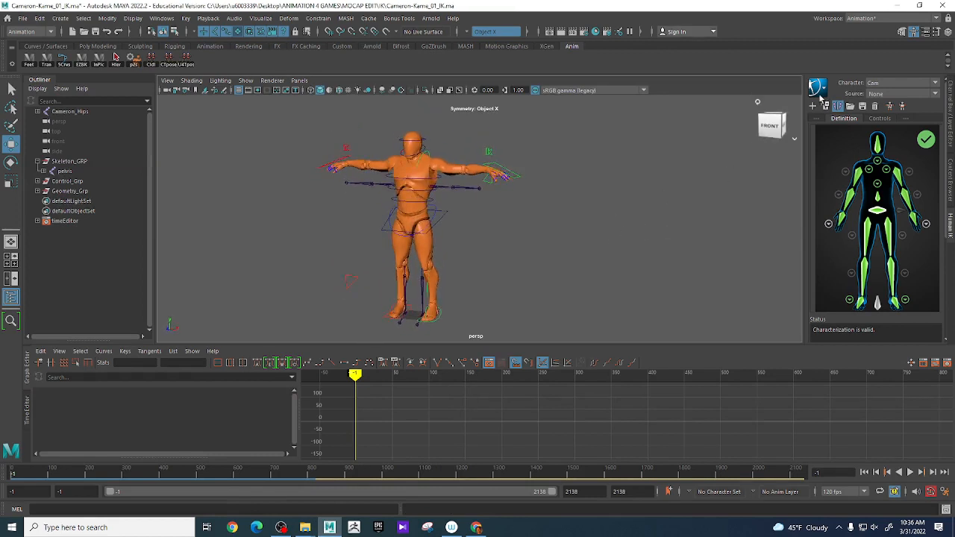
Step: In HumanIK, set the character to UE4(custom rig) with Cam as its source
left_click(887, 84)
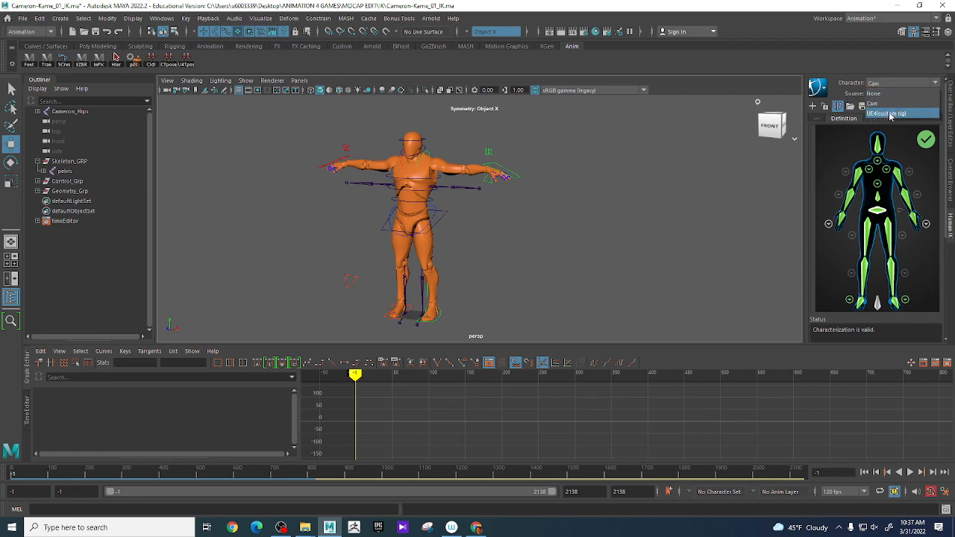
left_click(888, 114)
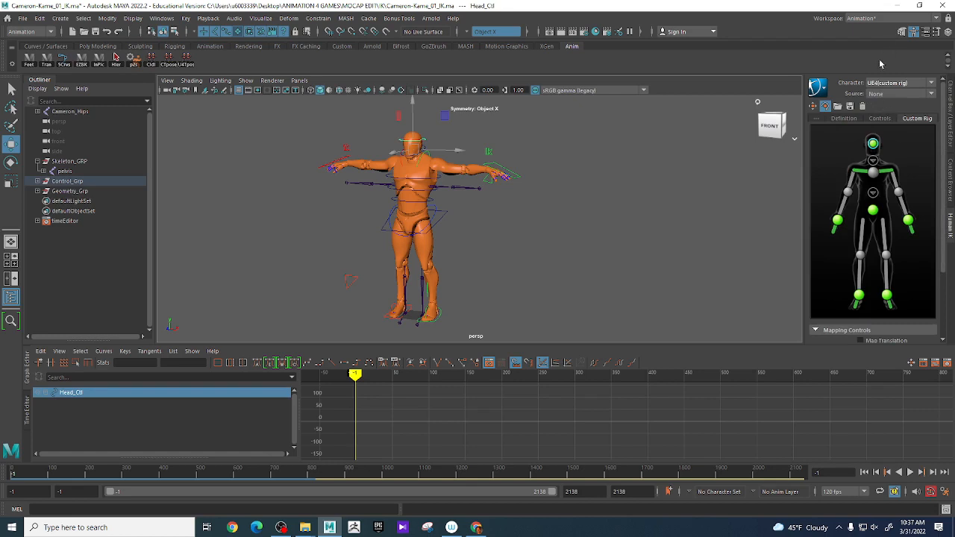
left_click(879, 97)
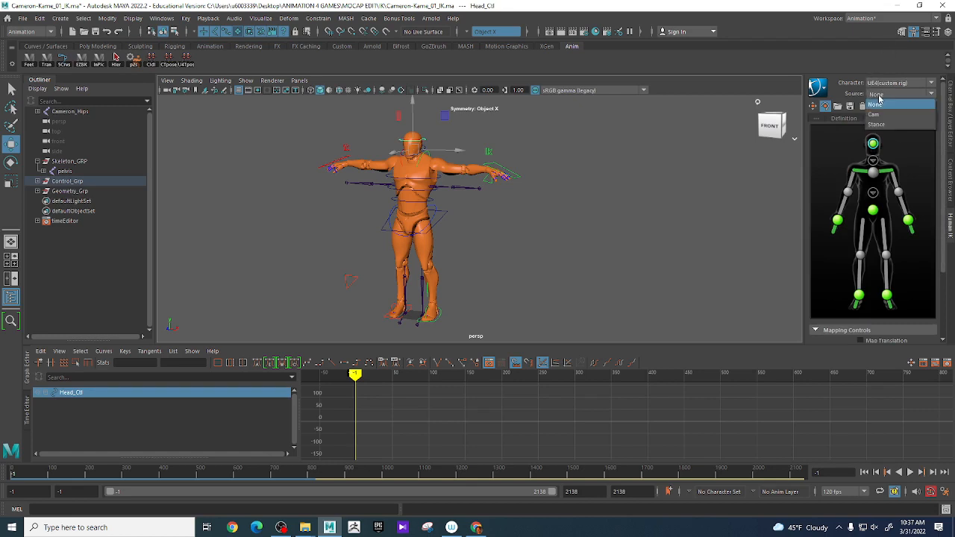
left_click(875, 114)
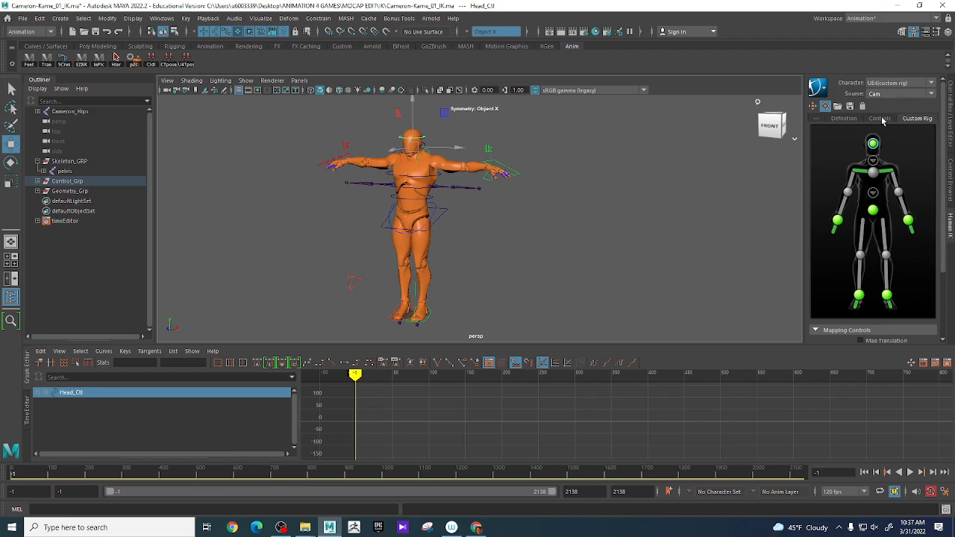
Step: Play the retargeted animation to frame 1781, then scrub back through it to check motion
key("alt+v")
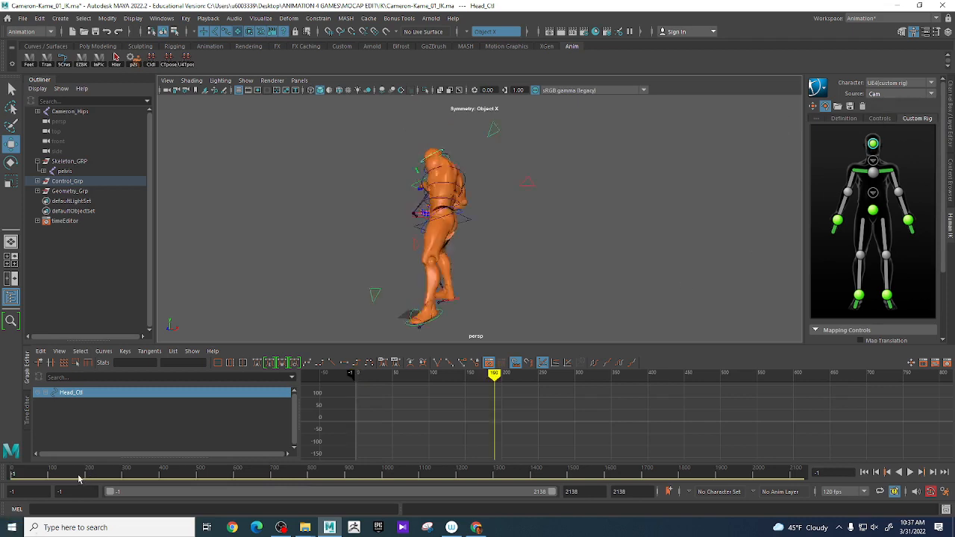
key("alt+v")
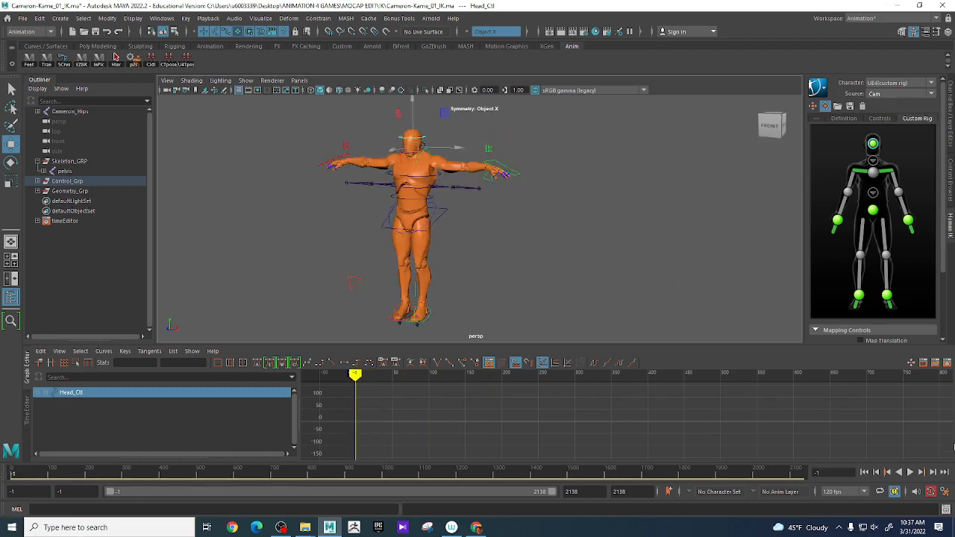
left_click(910, 472)
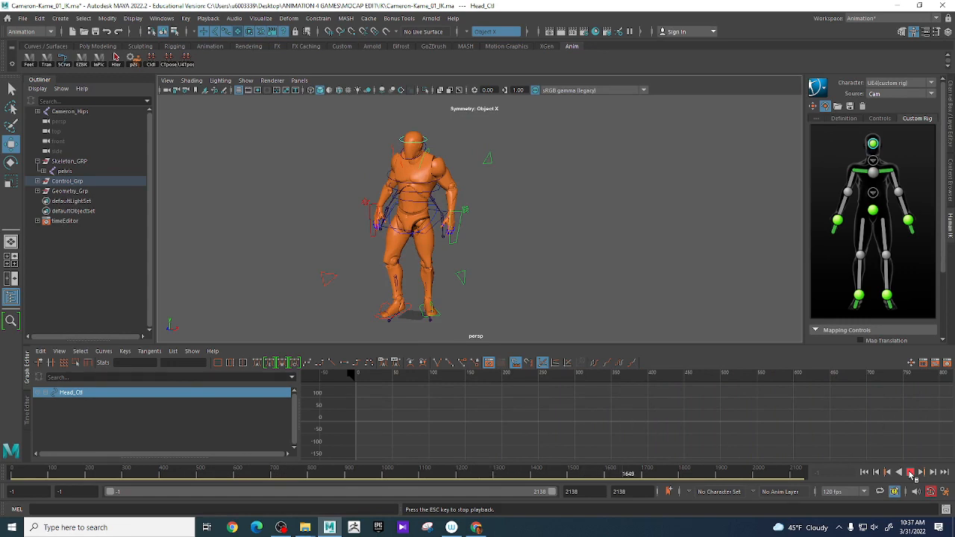
left_click(911, 475)
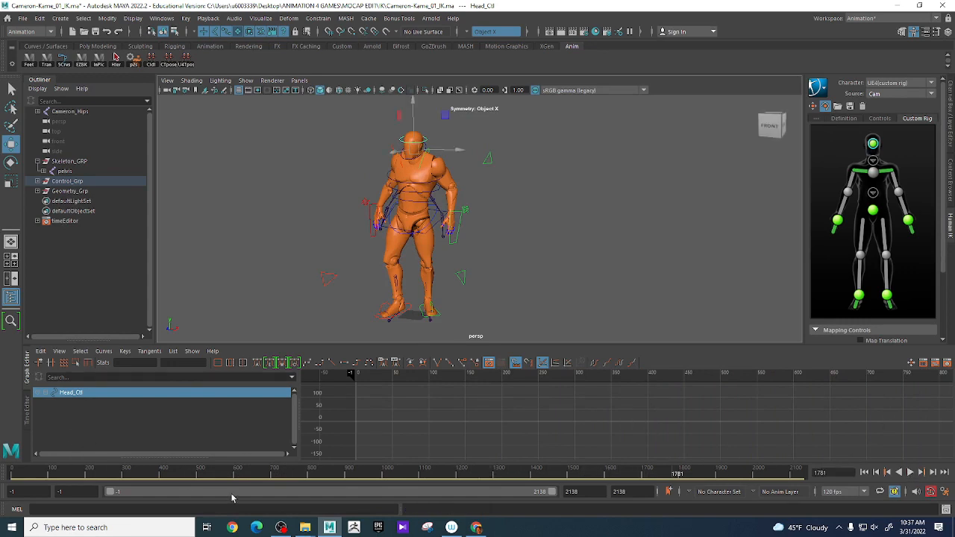
left_click_drag(210, 464, 29, 501)
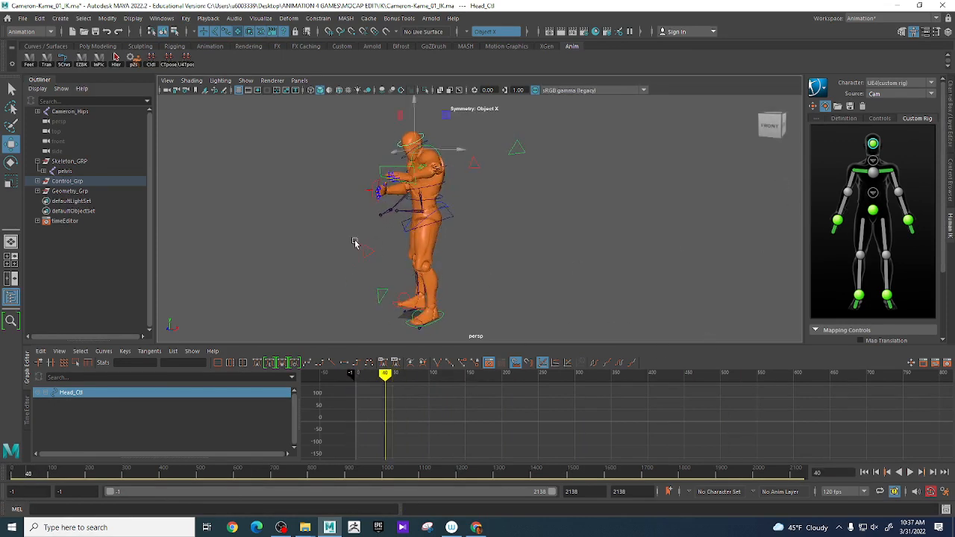
mouse_move(11, 484)
left_mouse_down()
mouse_move(252, 486)
mouse_move(1, 474)
left_mouse_up()
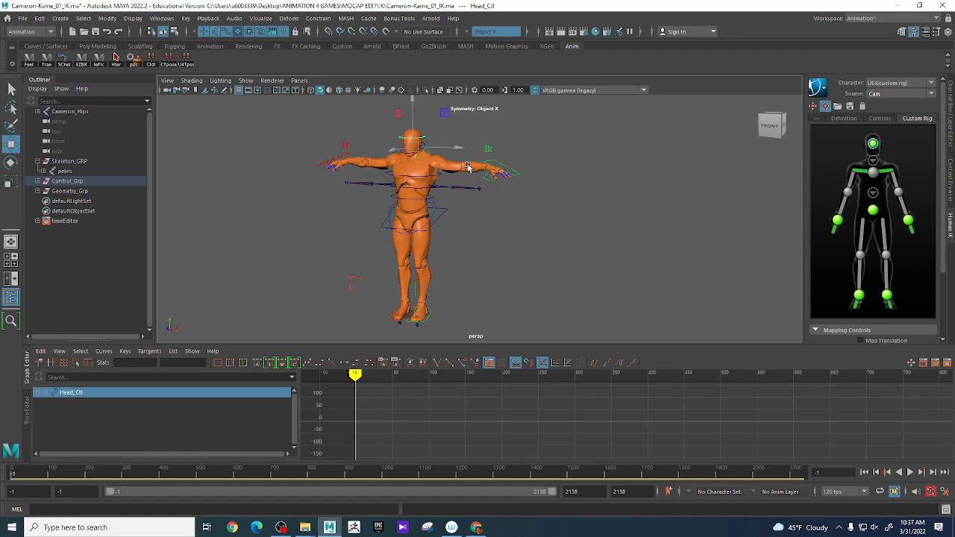
Step: Bake the Cam mocap animation onto the UE4(custom rig) controls with Bake To Custom Rig
left_click(824, 88)
left_click(822, 93)
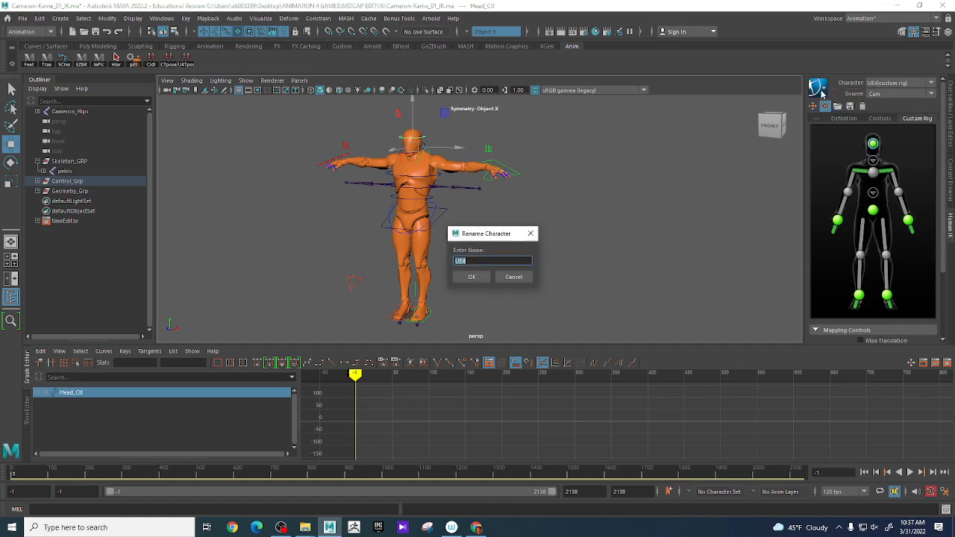
left_click(513, 276)
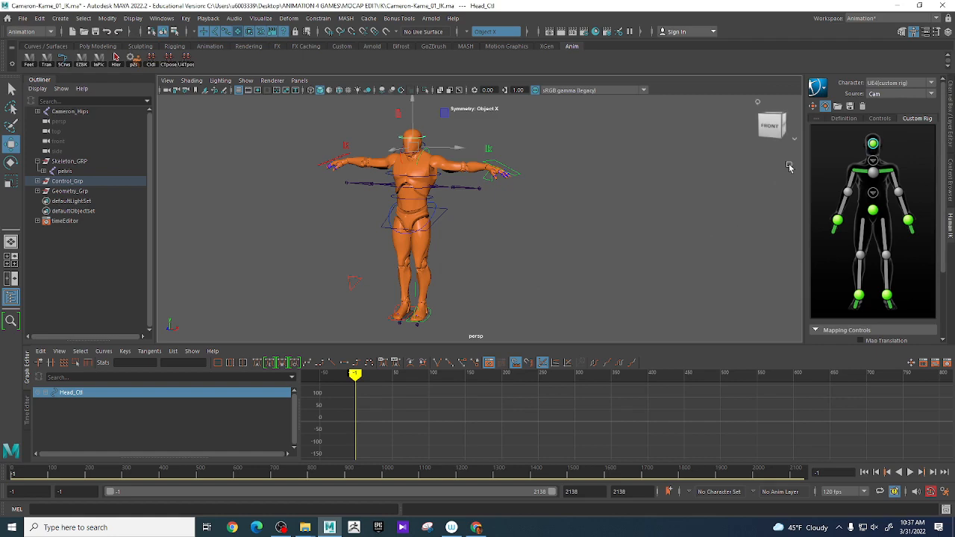
left_click(824, 89)
mouse_move(840, 143)
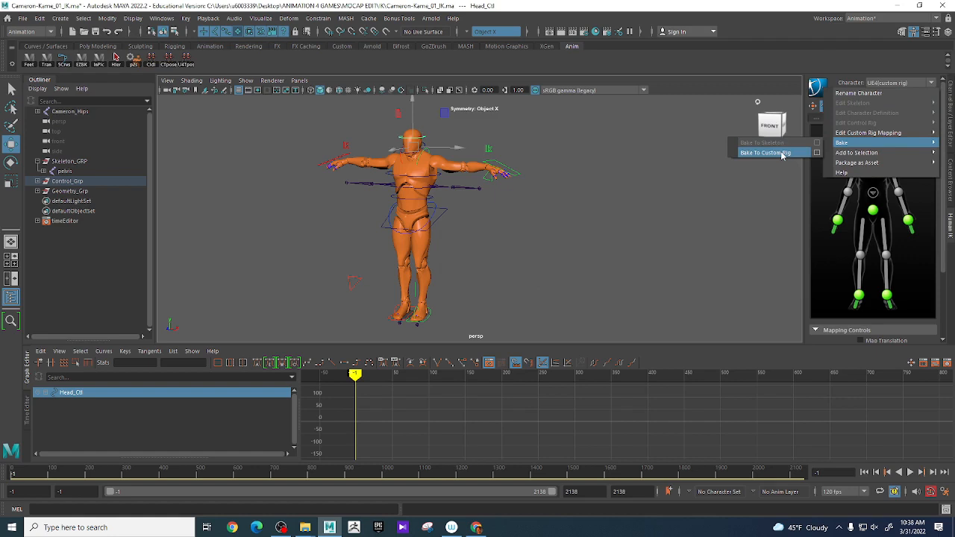
left_click(818, 153)
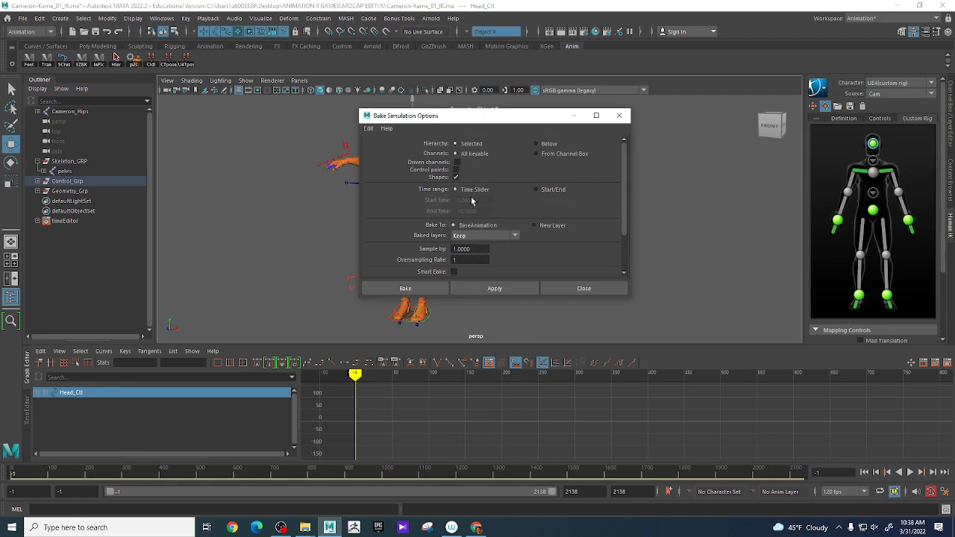
left_click(618, 115)
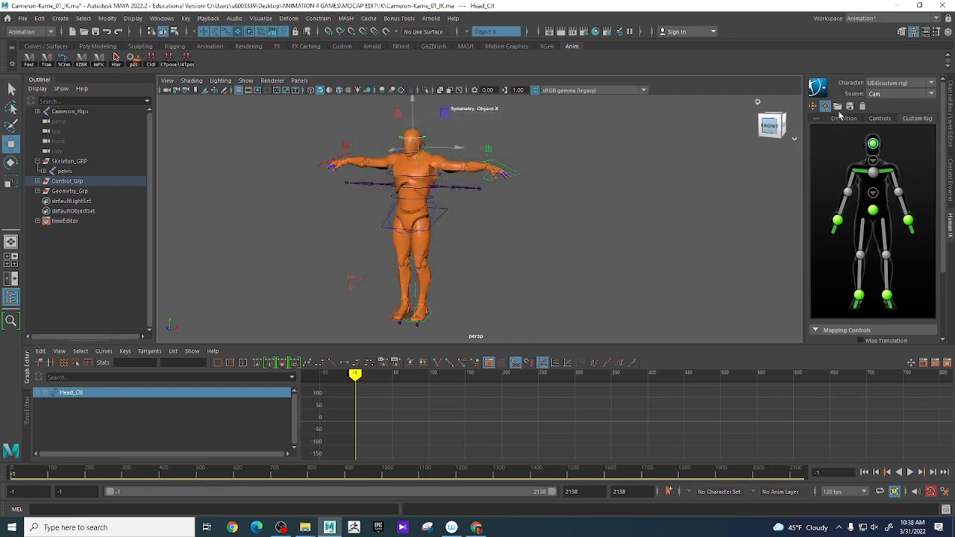
left_click(823, 90)
mouse_move(842, 146)
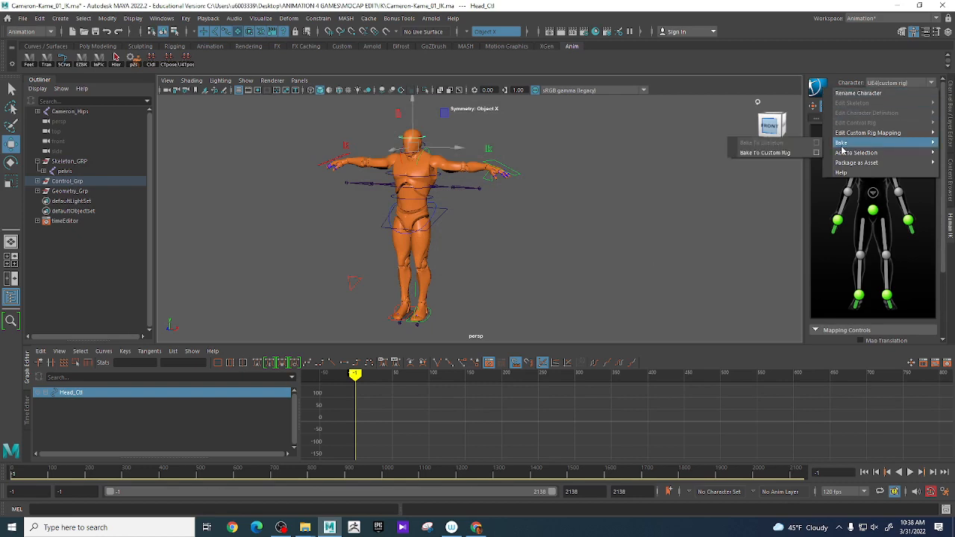
left_click(776, 153)
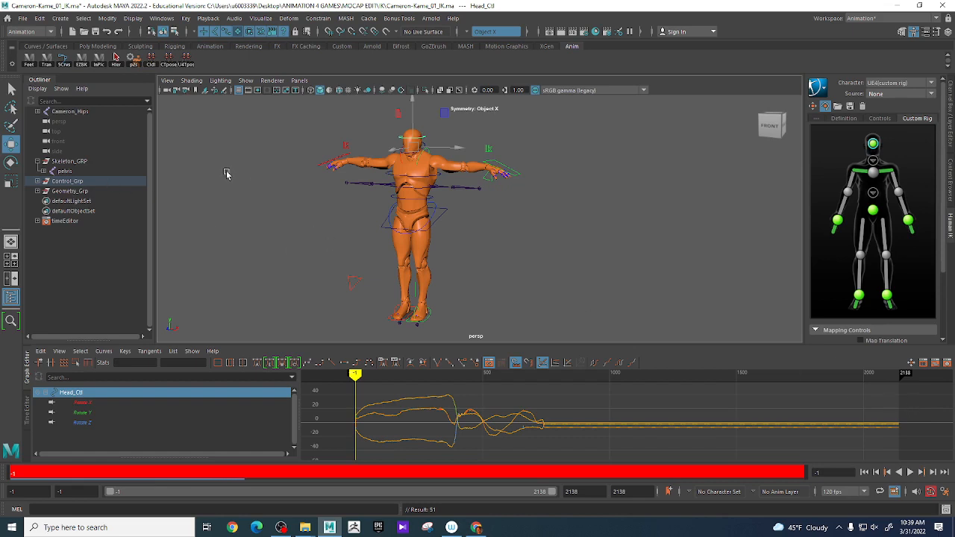
Step: Select all rig curve controls and delete their keys after about frame 735
left_click(198, 35)
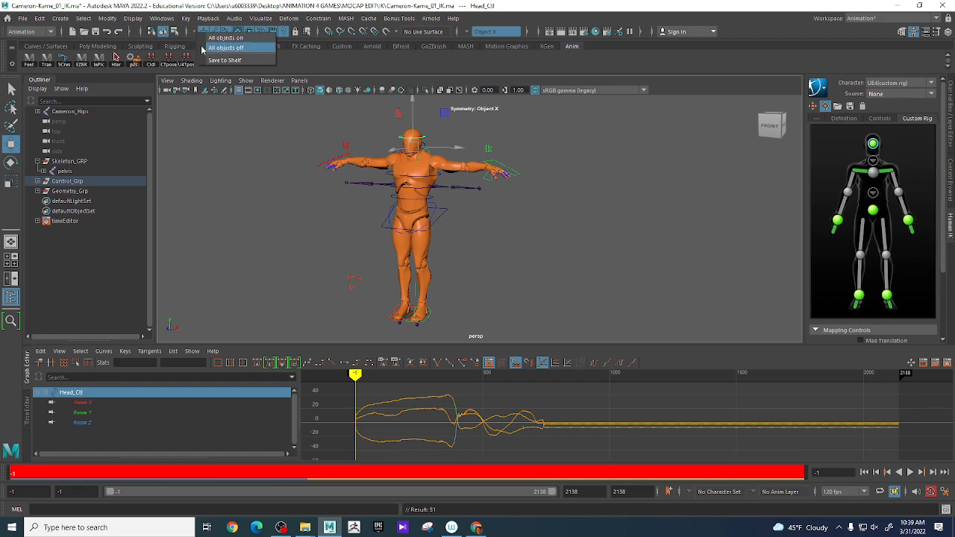
left_click(208, 49)
left_click(226, 33)
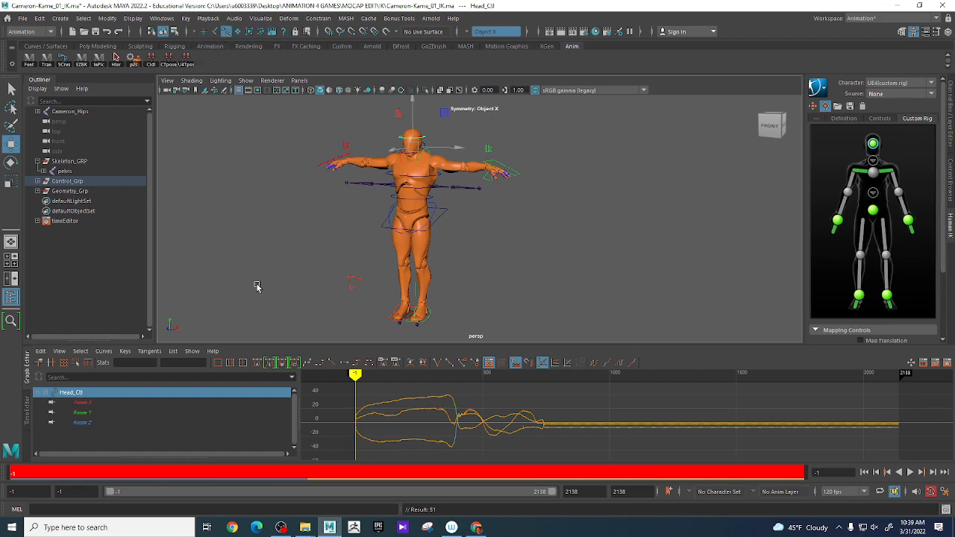
left_click_drag(256, 108, 588, 341)
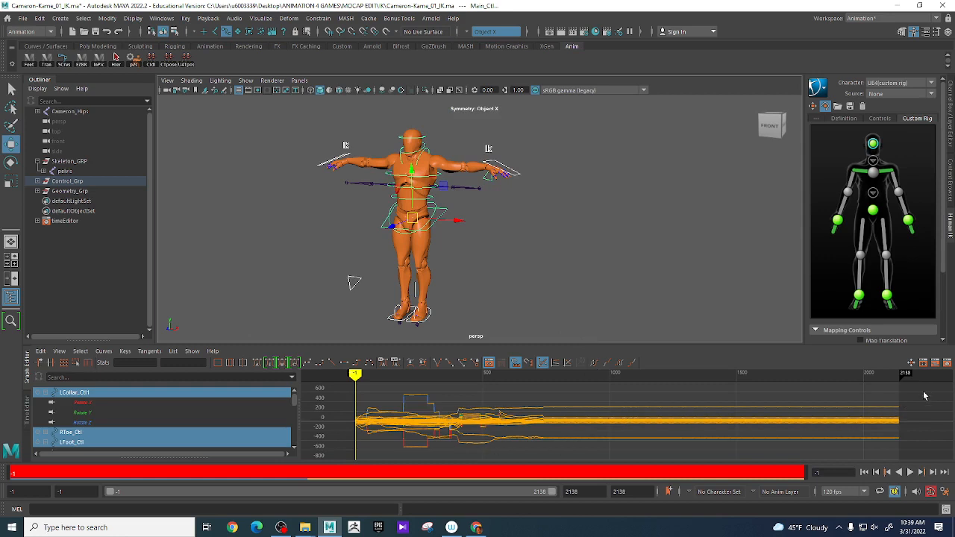
left_click_drag(924, 395, 550, 463)
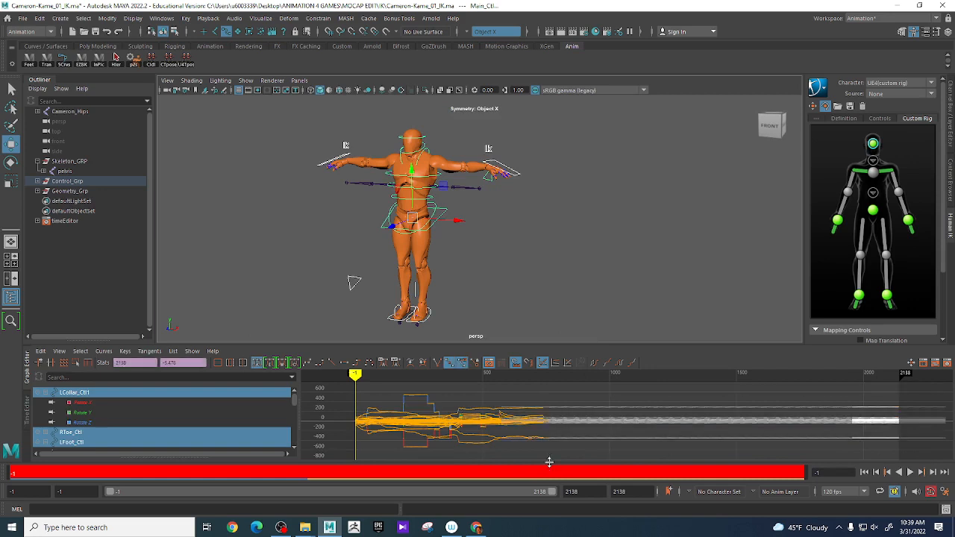
key("Delete")
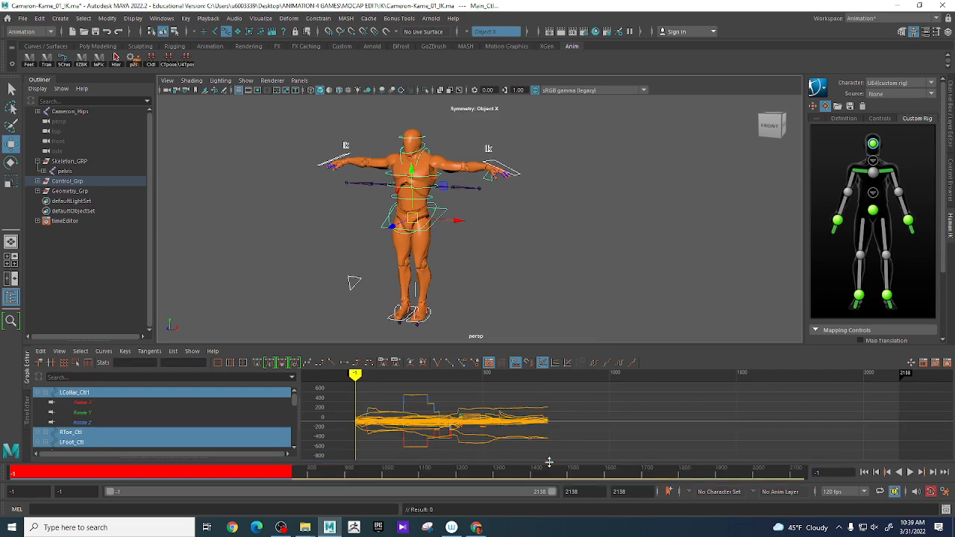
Step: Play and scrub through the trimmed animation to check it
key("alt+v")
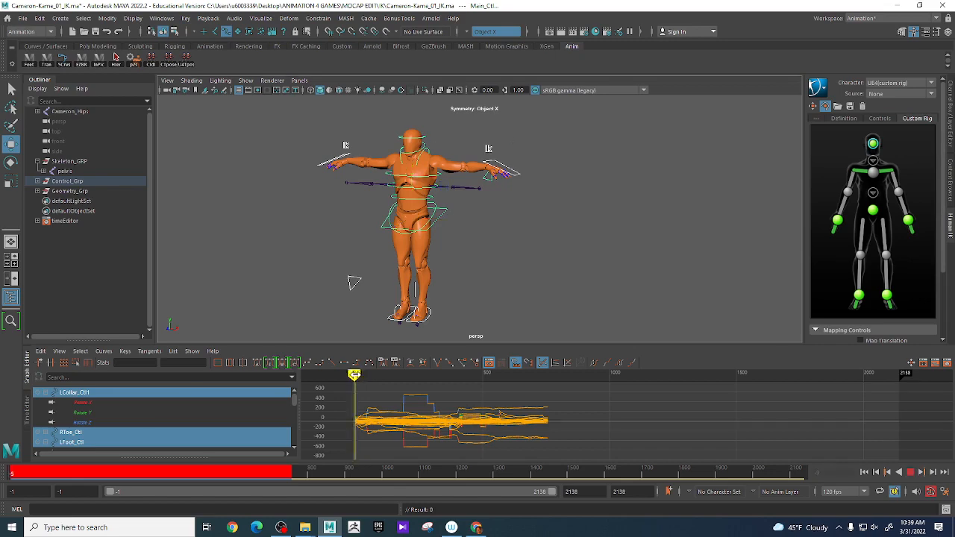
left_click_drag(408, 391, 547, 451)
mouse_move(546, 450)
left_mouse_down()
mouse_move(354, 473)
mouse_move(548, 477)
mouse_move(352, 490)
mouse_move(549, 507)
mouse_move(473, 515)
mouse_move(437, 448)
mouse_move(390, 257)
left_mouse_up()
mouse_move(377, 529)
left_mouse_down()
mouse_move(356, 530)
mouse_move(550, 536)
mouse_move(350, 534)
mouse_move(548, 530)
left_mouse_up()
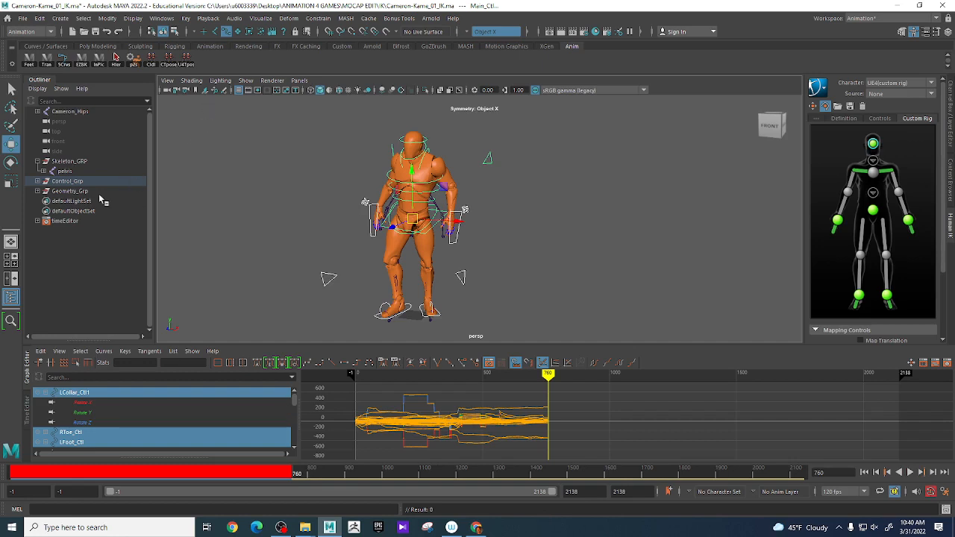
Step: Assign the Cameron_Hips mocap skeleton to a new display layer
left_click(69, 112)
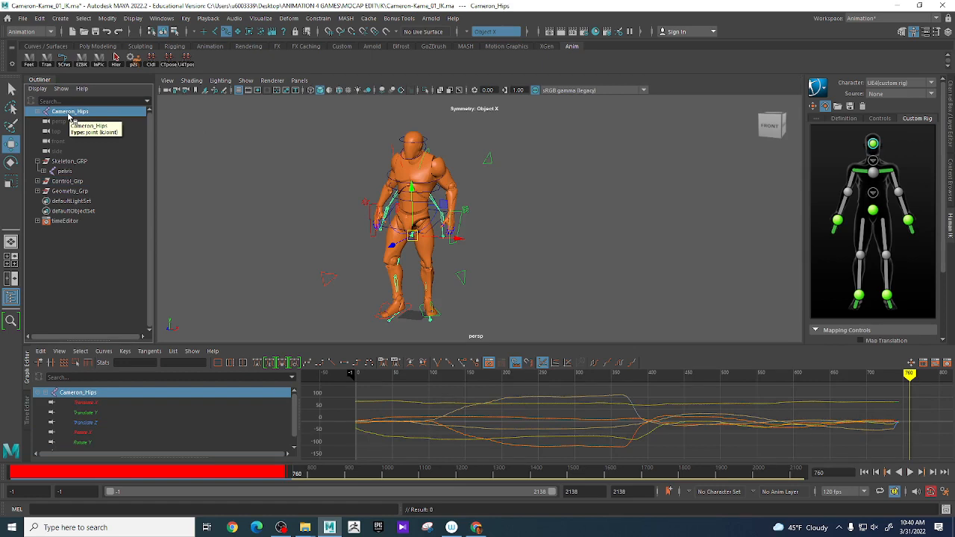
key("Delete")
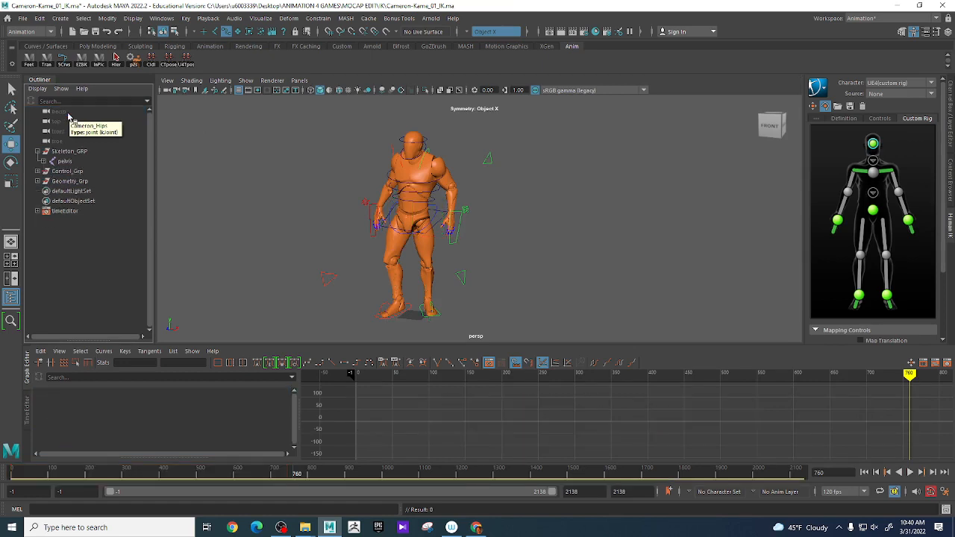
key("ctrl+z")
key("ctrl+z")
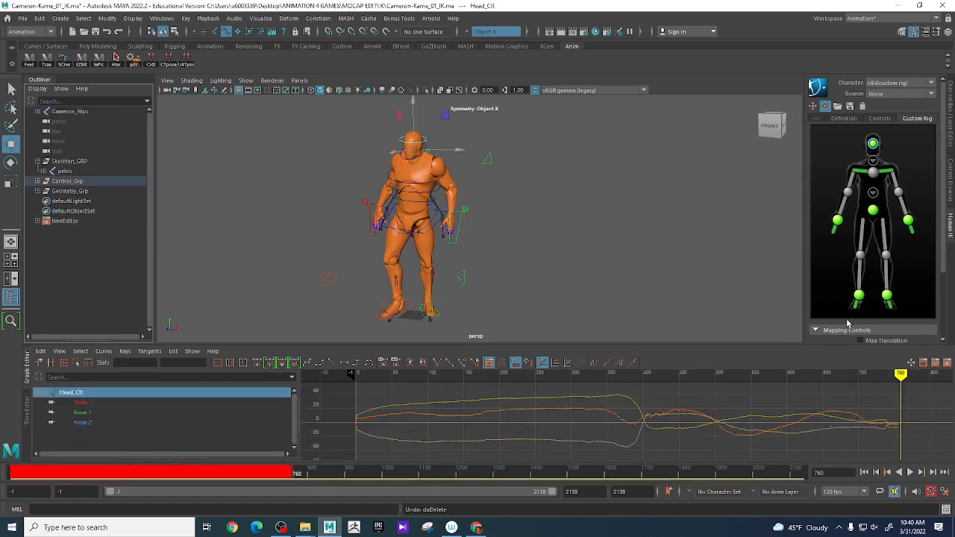
left_click(951, 125)
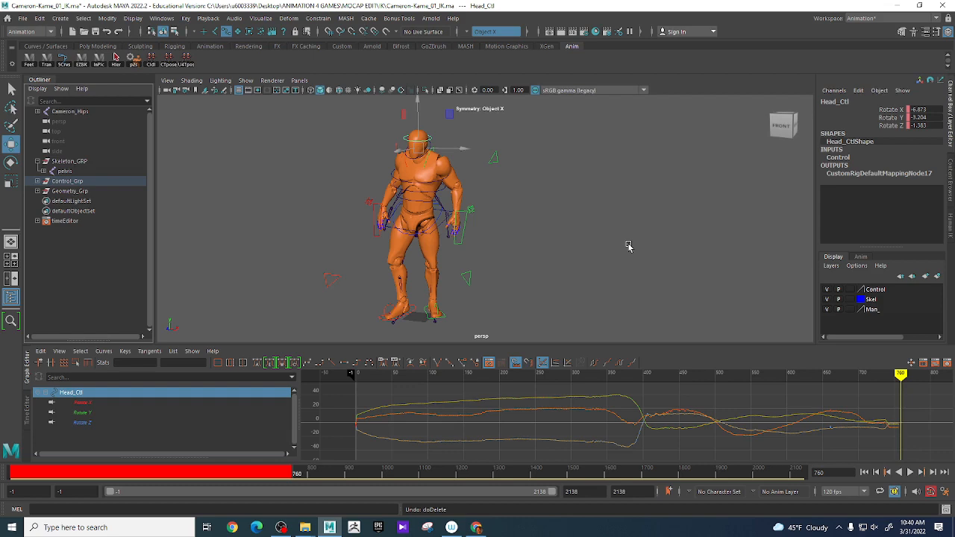
left_click(69, 112)
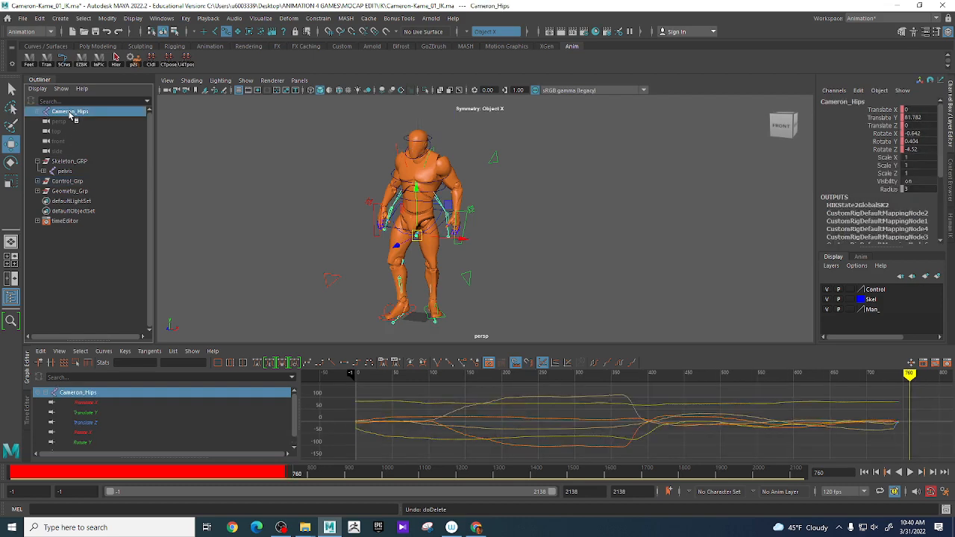
left_click(938, 278)
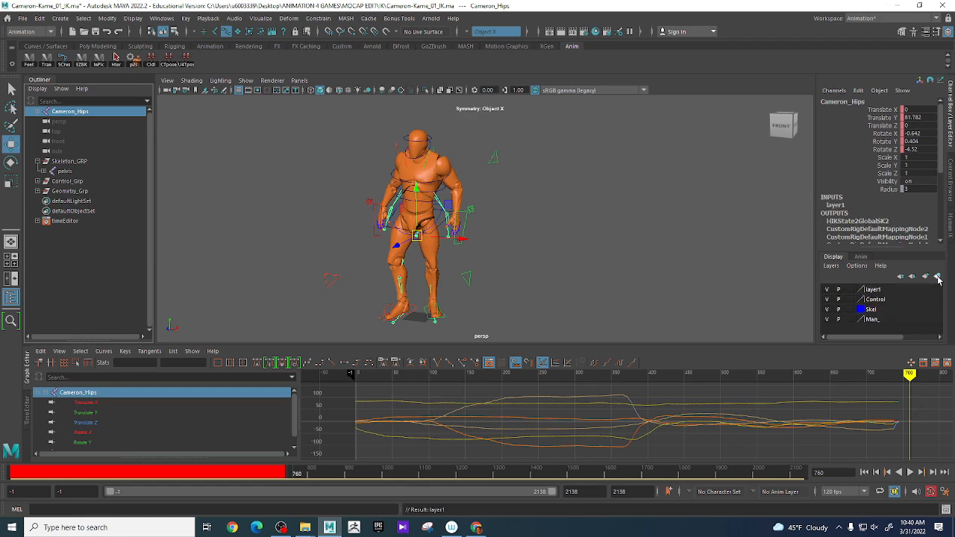
Step: Rename the new layer to Mocap and hide it in the viewport
double_click(875, 291)
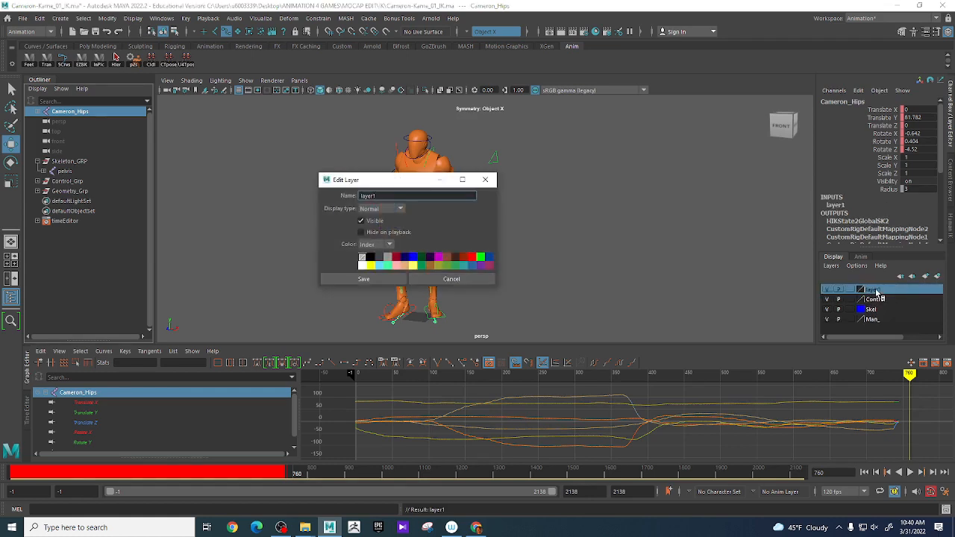
key("BackSpace")
key("BackSpace")
key("BackSpace")
key("BackSpace")
key("BackSpace")
type("Mocap")
left_click(388, 281)
left_click(827, 291)
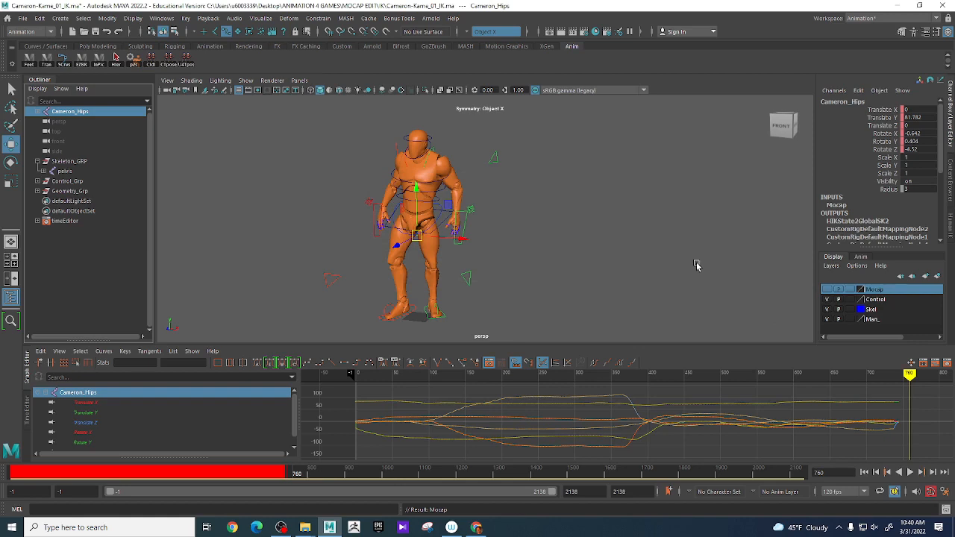
Step: Save the scene as Cameron-Kame_02_IK_Retargeted.ma, accepting the student version warning
left_click(23, 17)
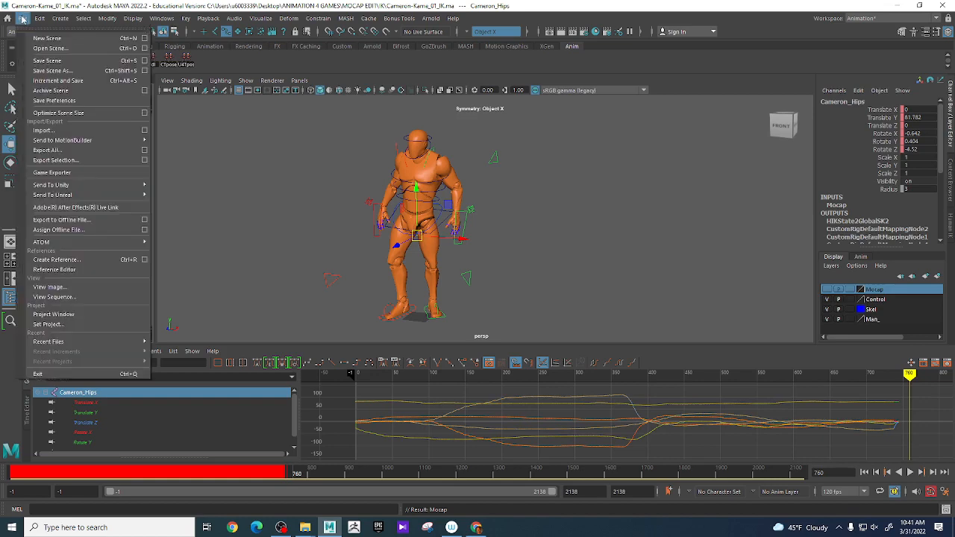
left_click(64, 70)
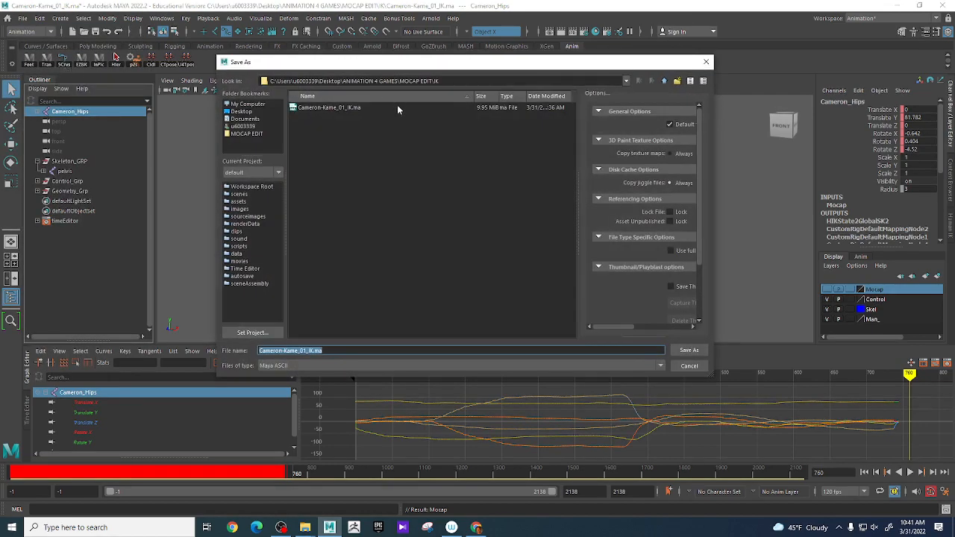
left_click(345, 108)
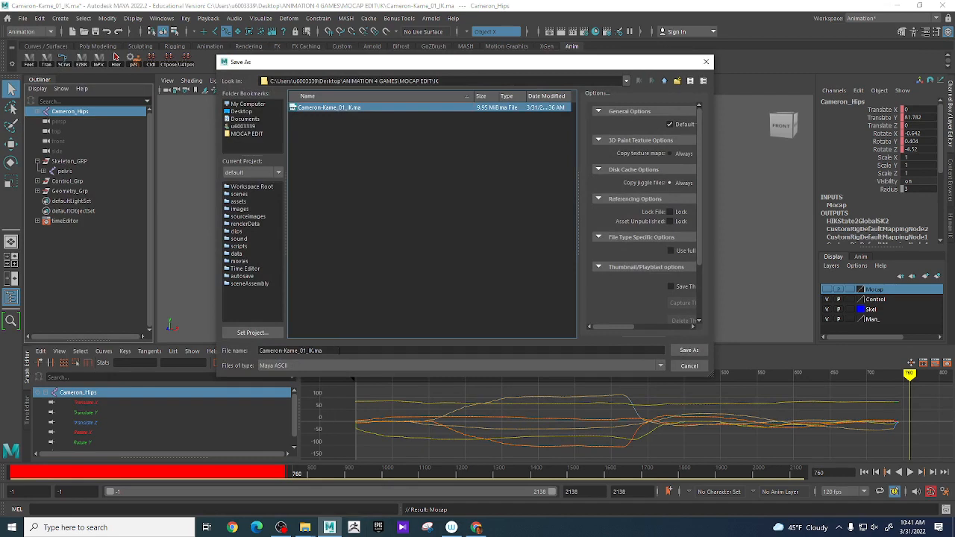
left_click(342, 351)
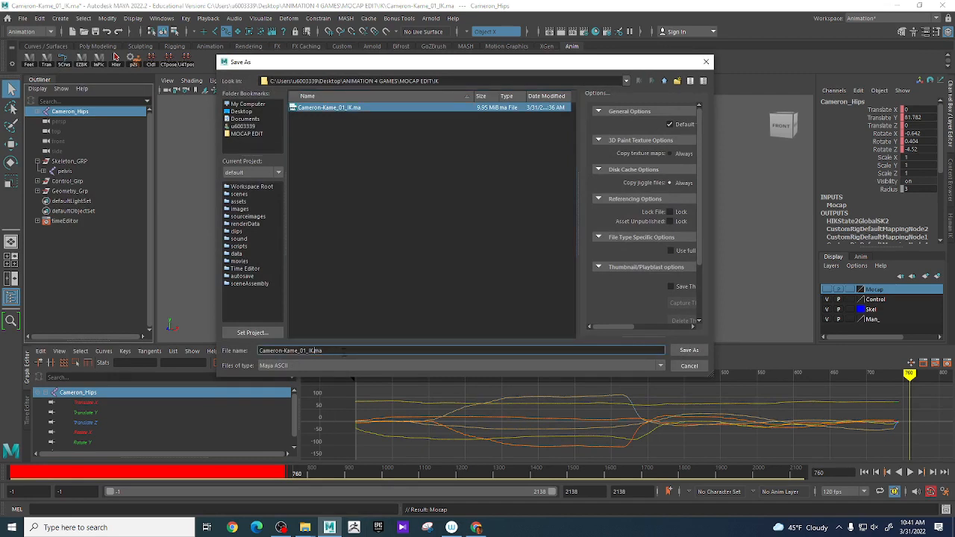
key("Left")
key("Left")
key("Left")
key("Left")
key("Delete")
type("2")
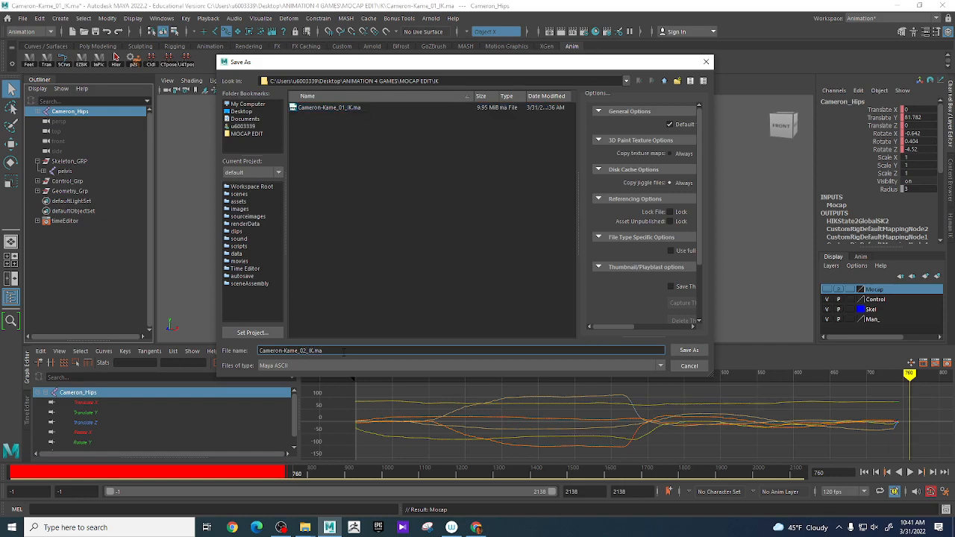
type("_IK_Retargeted")
left_click(688, 350)
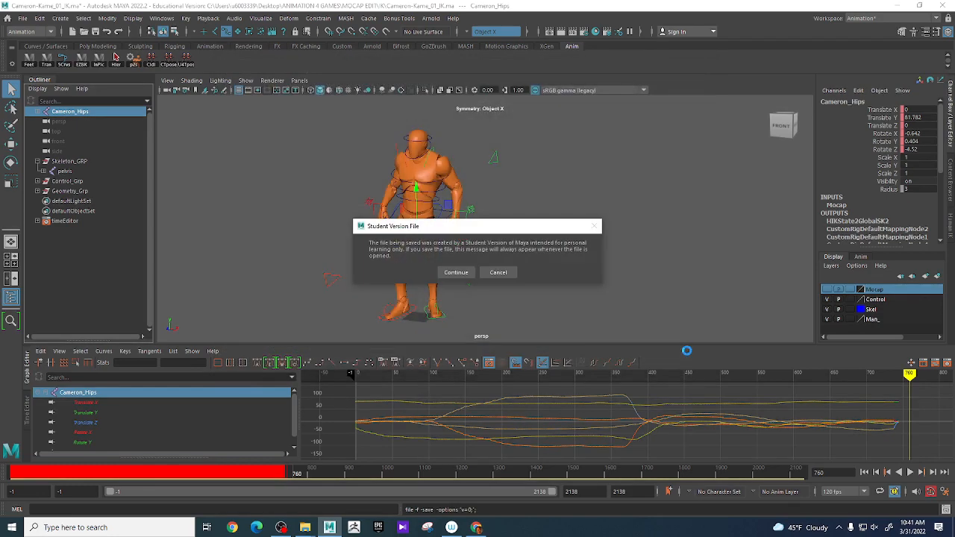
left_click(455, 271)
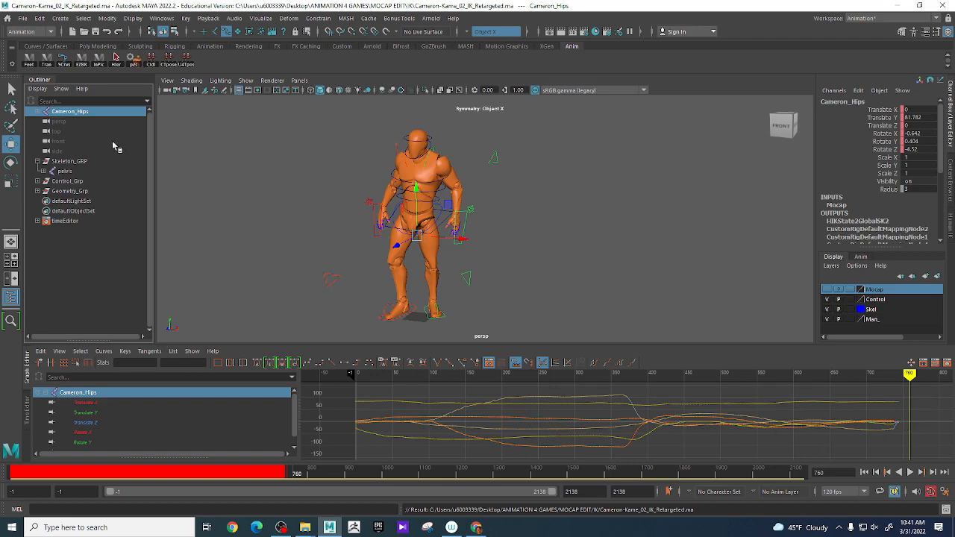
left_click(22, 18)
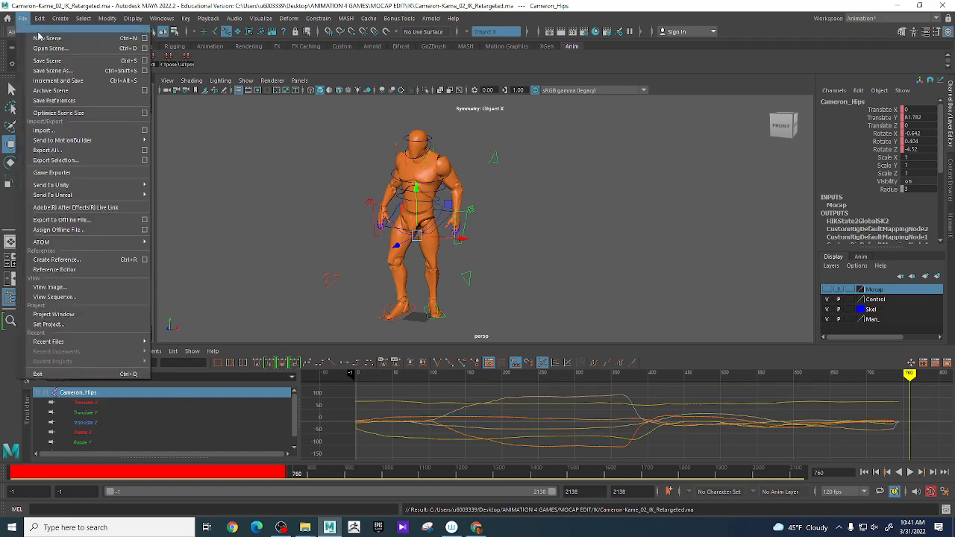
Step: Cancel Save Scene As, scrub the animation back to frame 0, and bring OBS forward
left_click(53, 70)
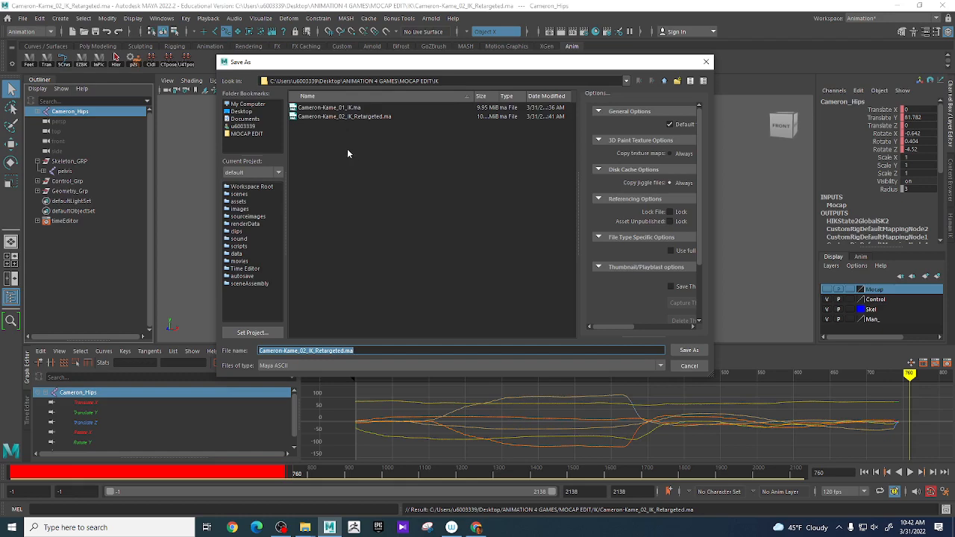
left_click(688, 365)
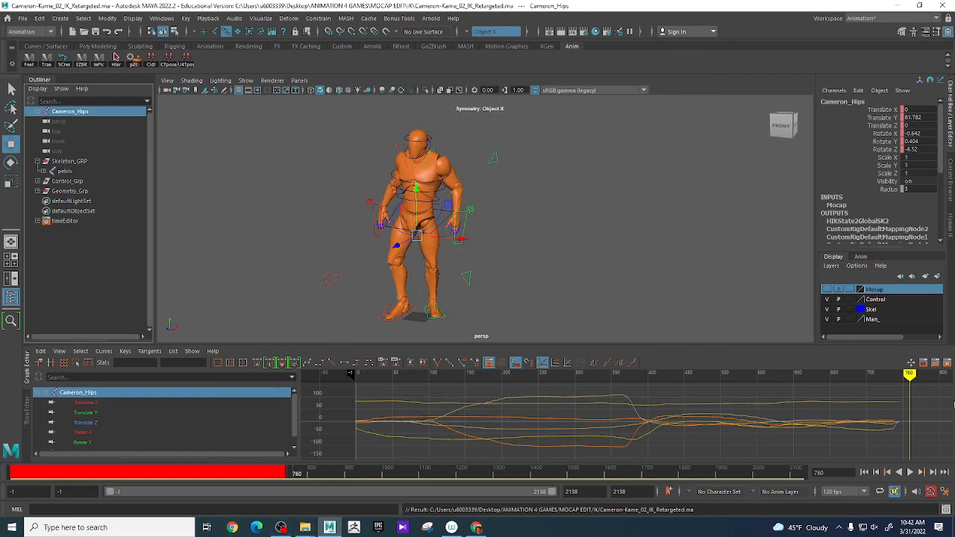
mouse_move(912, 375)
left_mouse_down()
mouse_move(349, 375)
mouse_move(561, 392)
mouse_move(353, 407)
mouse_move(410, 424)
mouse_move(354, 436)
mouse_move(449, 452)
mouse_move(335, 452)
mouse_move(385, 463)
left_mouse_up()
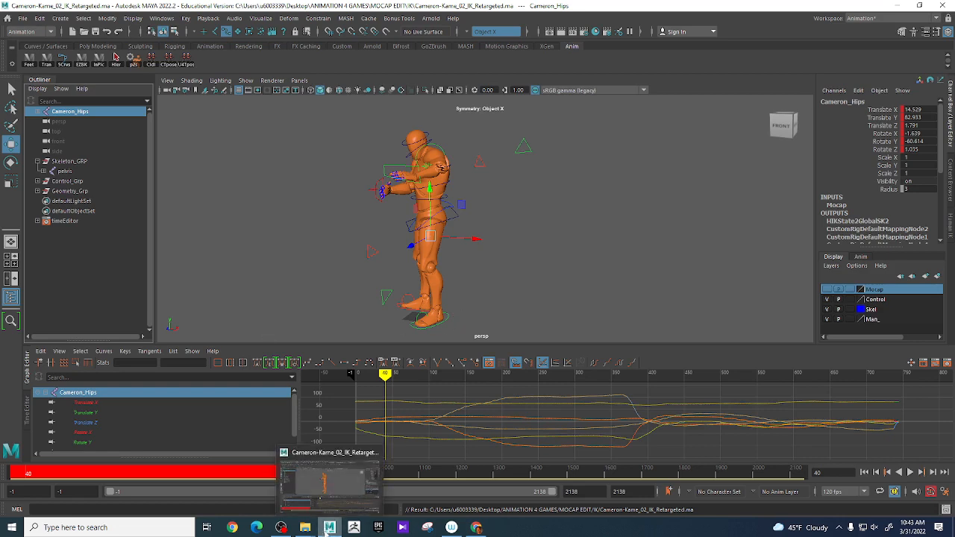
left_click(280, 528)
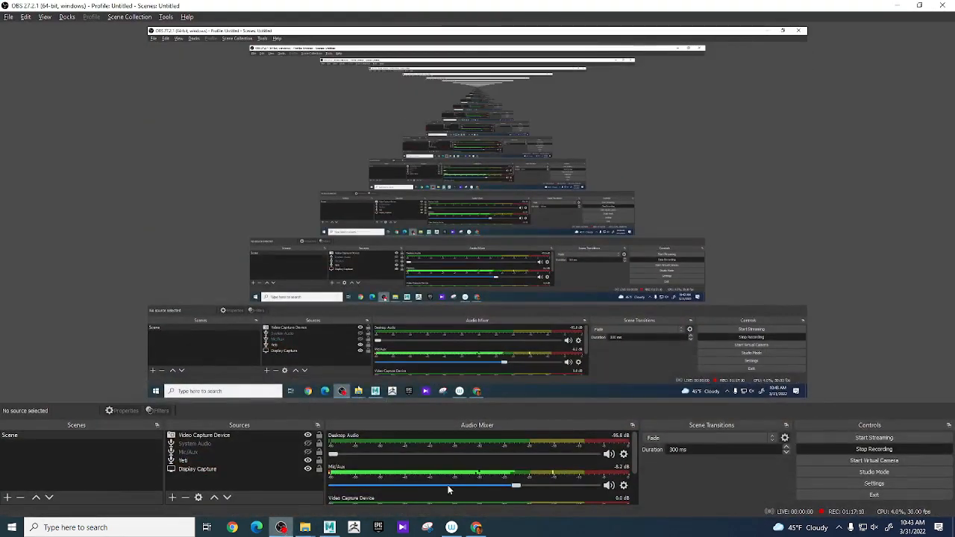